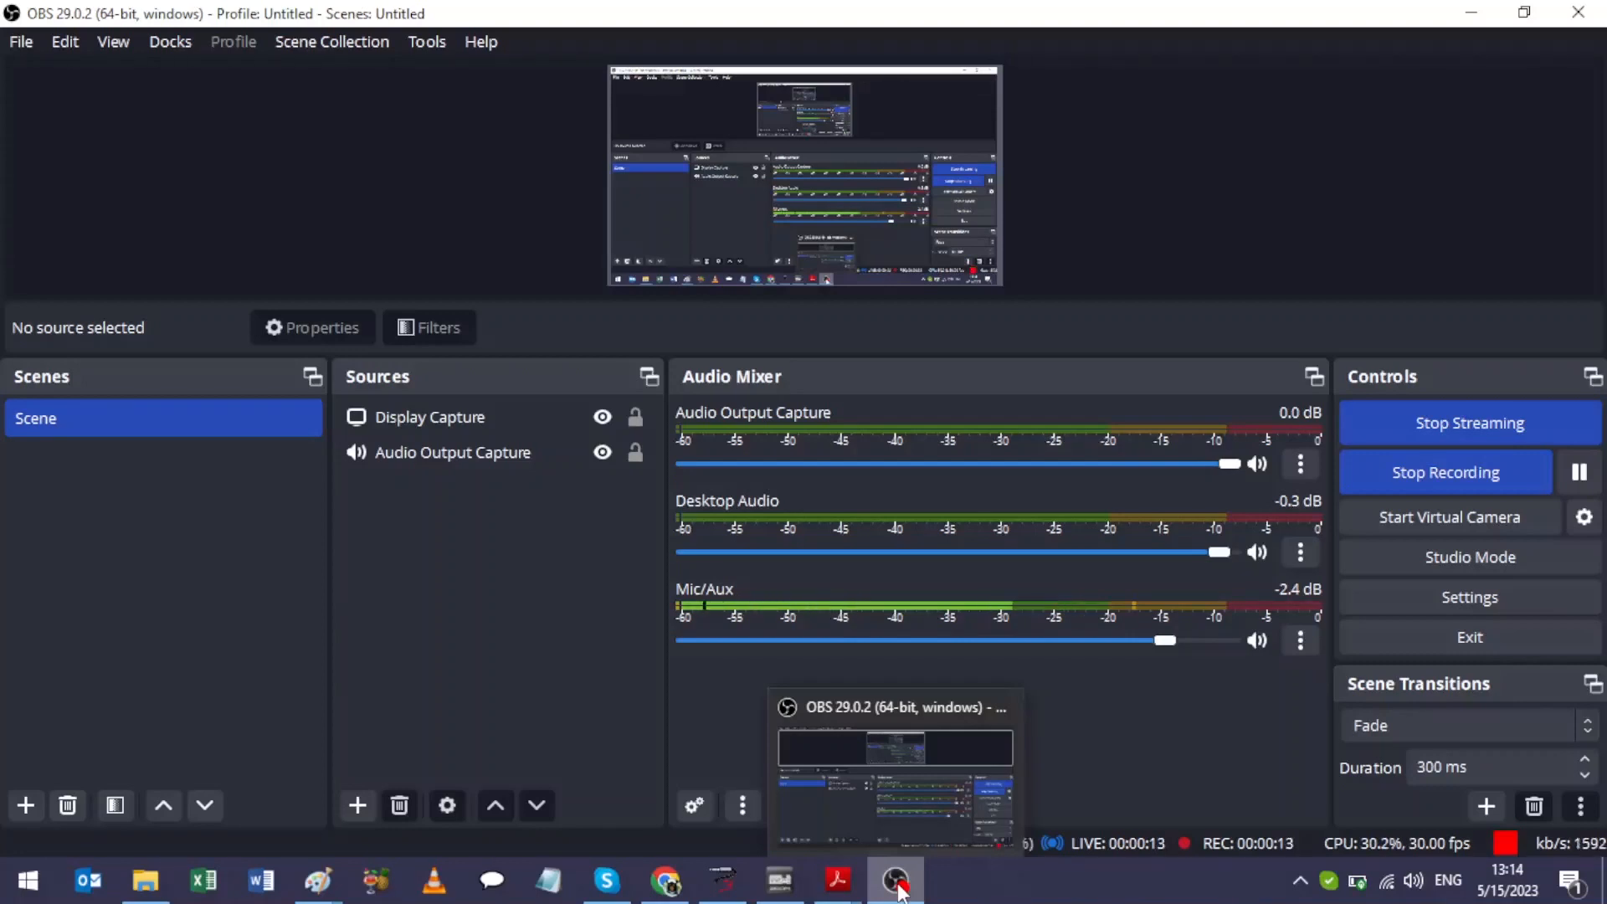
Step: Switch to the Nord Modular Editor and create a new empty patch in the Lathe Of Heaven slot
{"action": "left_click", "coordinate": [718, 877]}
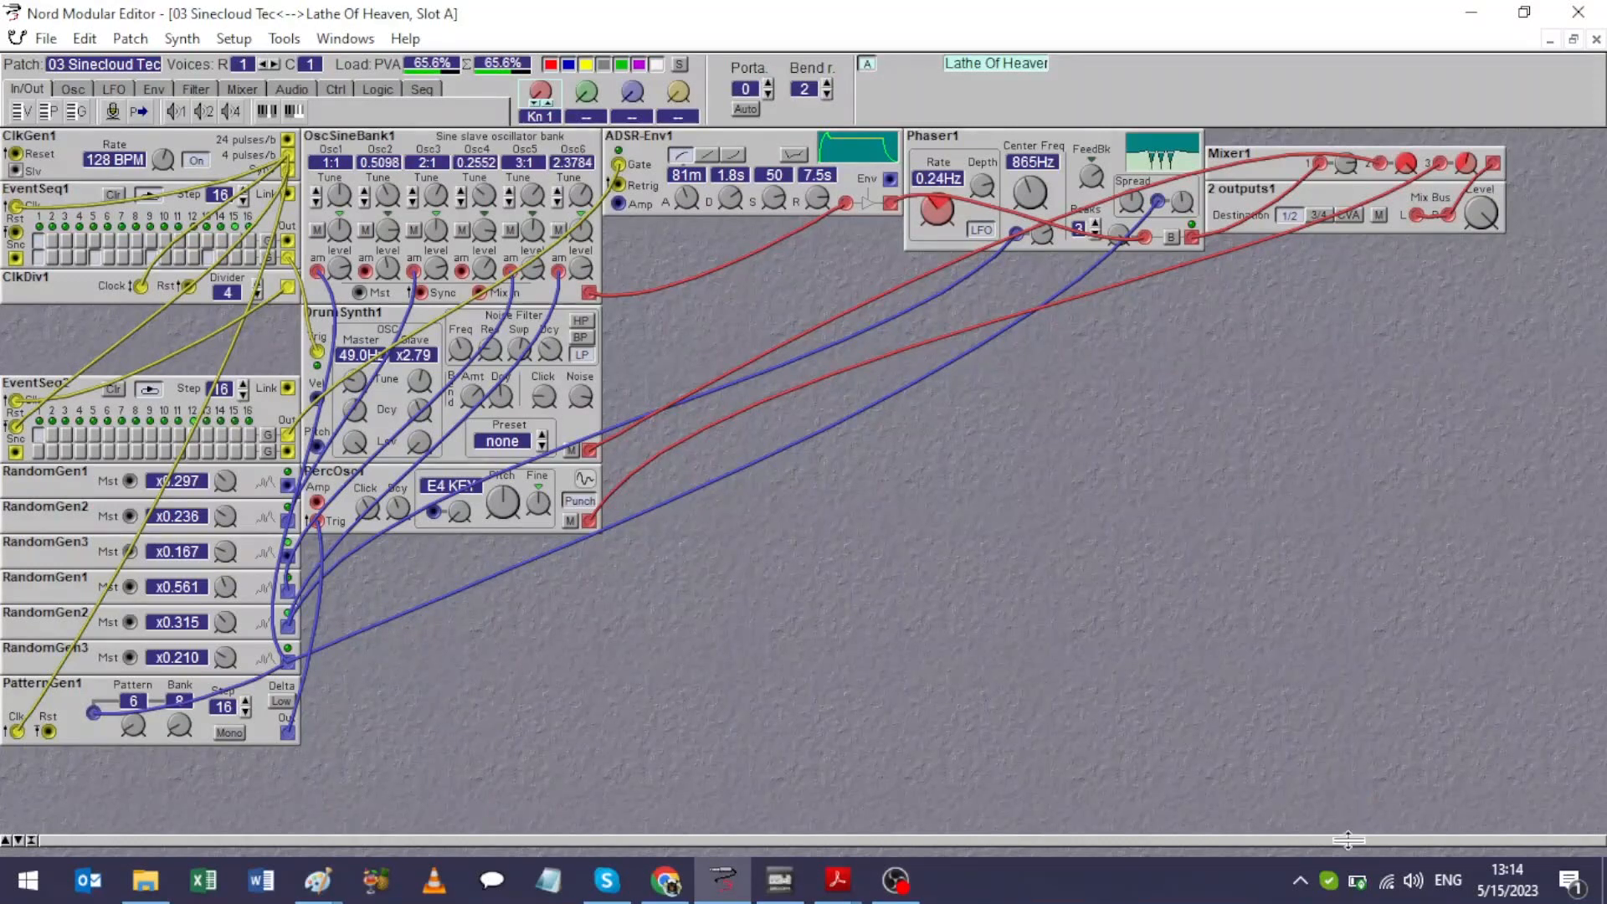
{"action": "mouse_move", "coordinate": [1357, 881]}
{"action": "left_click", "coordinate": [46, 38]}
{"action": "left_click", "coordinate": [82, 65]}
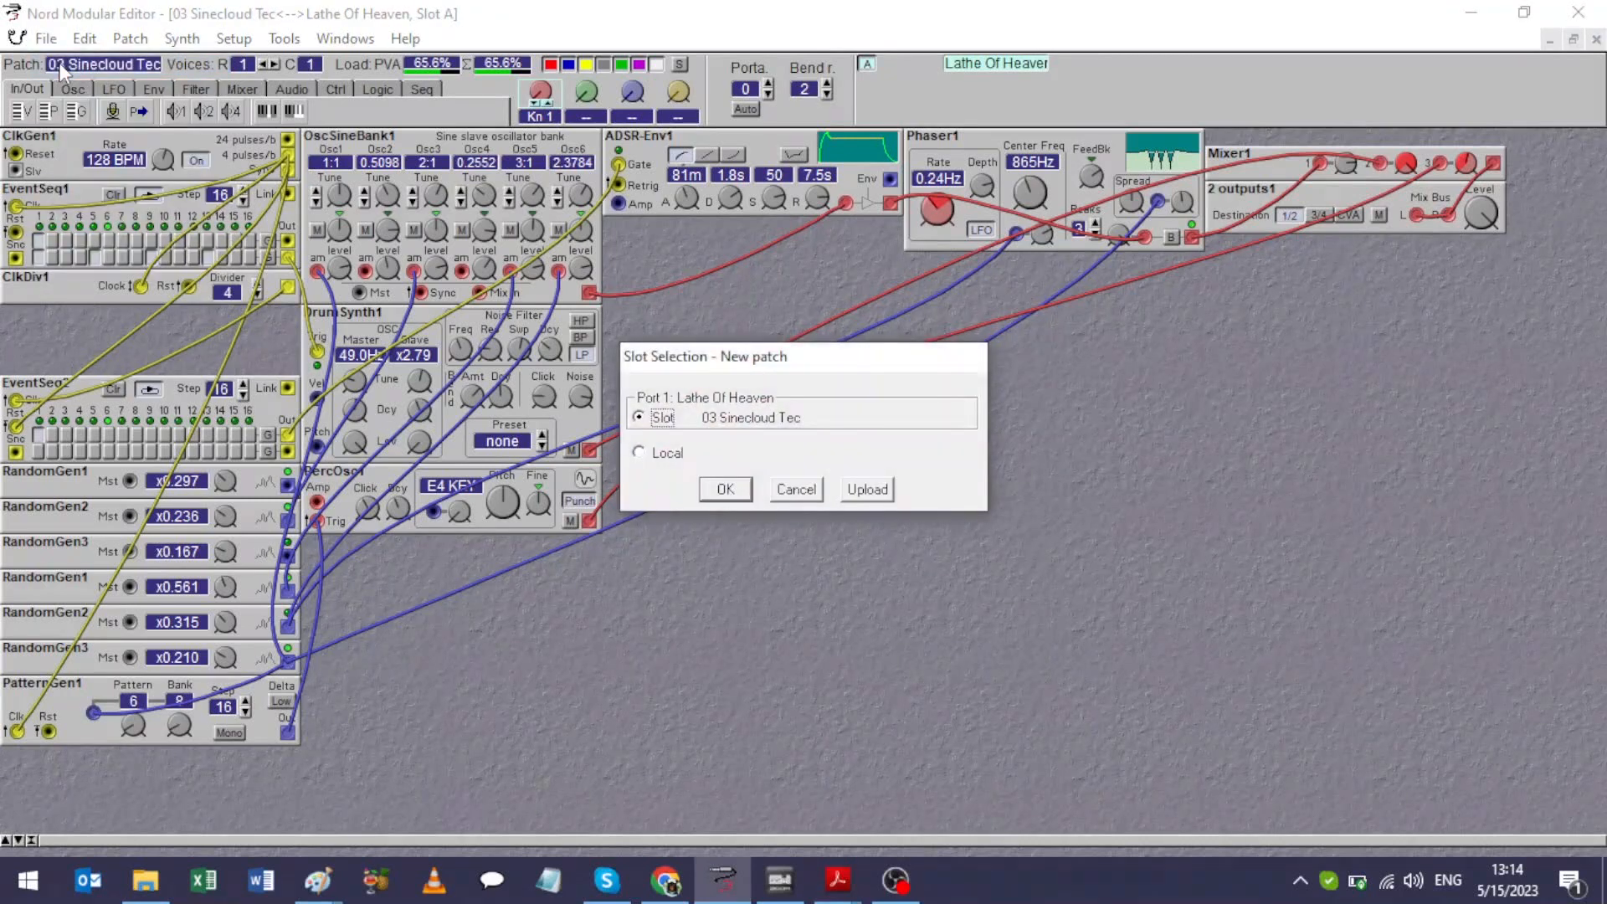
{"action": "left_click", "coordinate": [725, 491]}
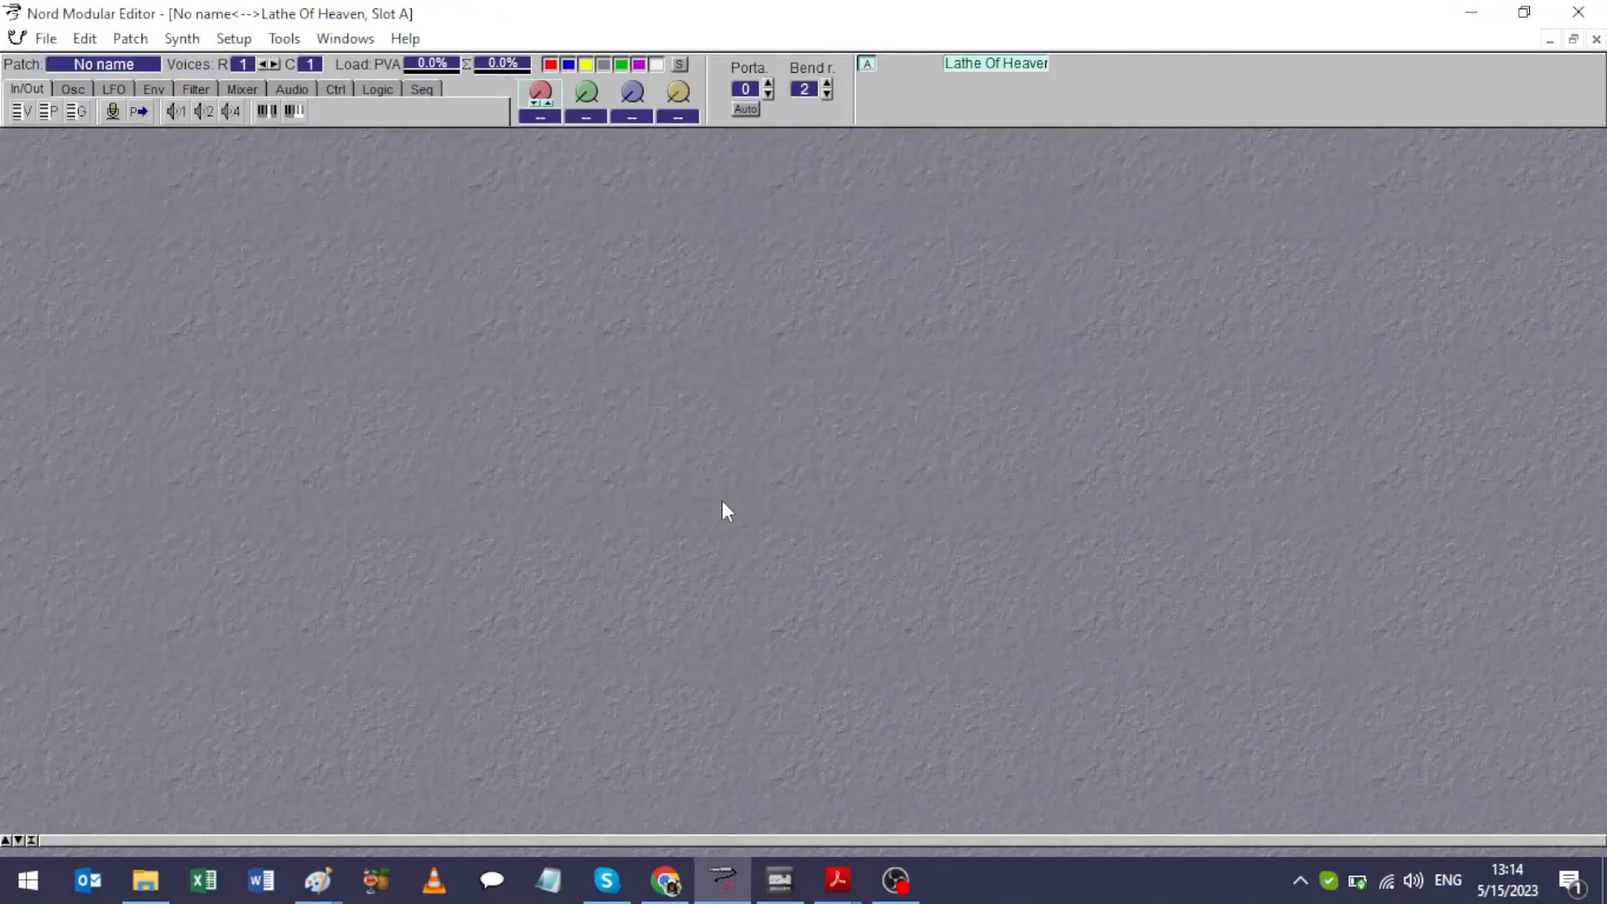
Step: Add a 2 outputs module in the upper right area of the empty patch
{"action": "right_click", "coordinate": [617, 333]}
{"action": "mouse_move", "coordinate": [816, 352]}
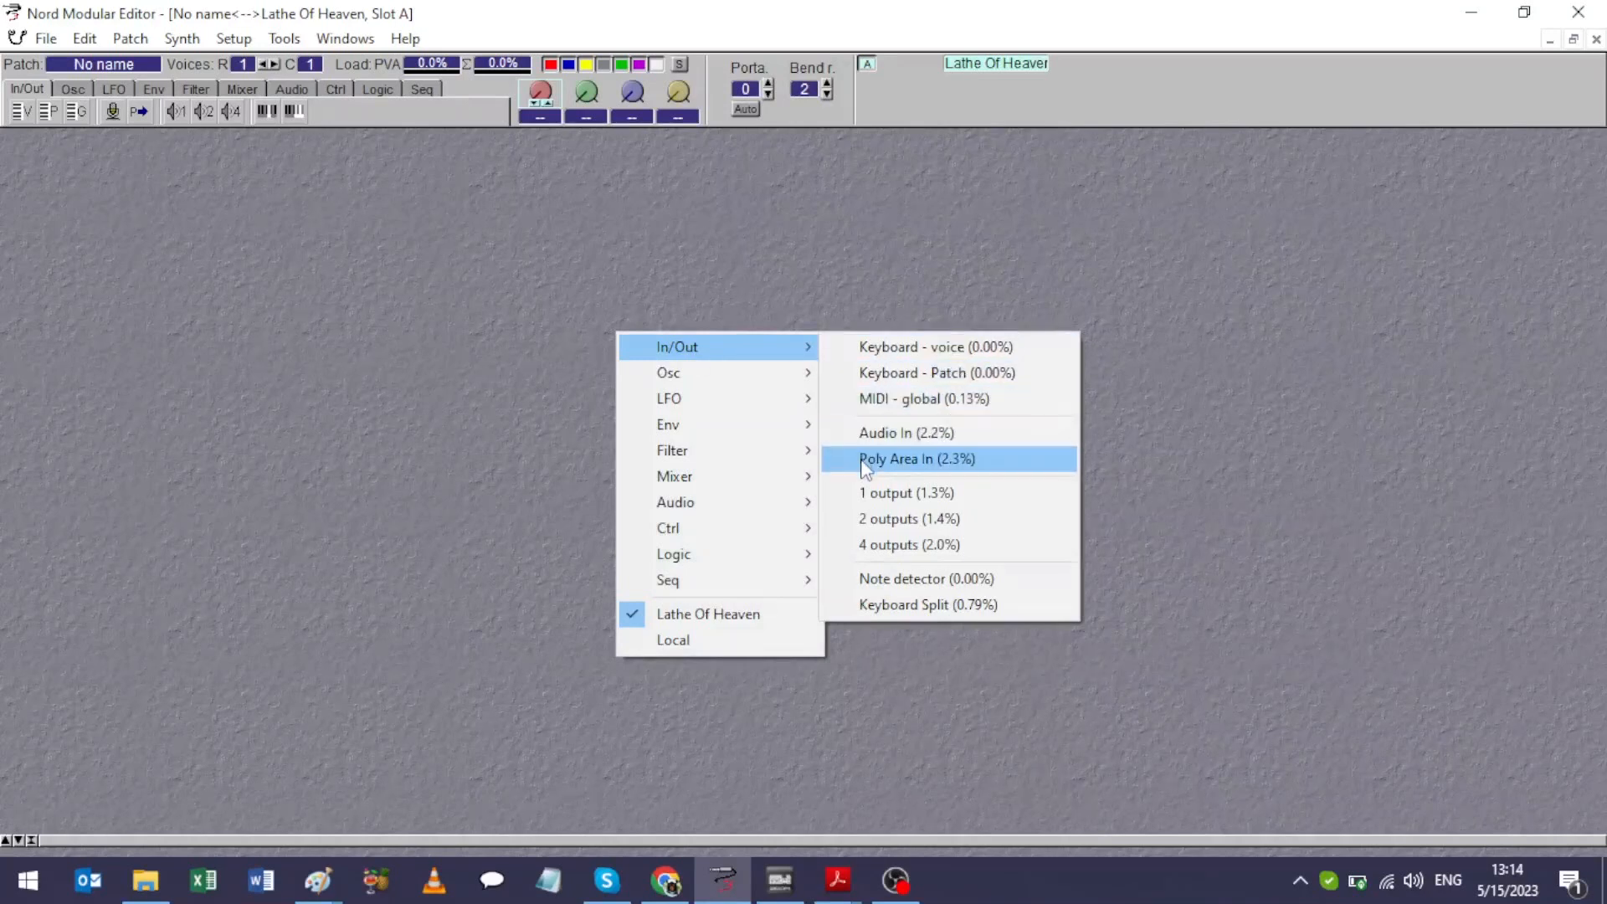
{"action": "left_click", "coordinate": [873, 506]}
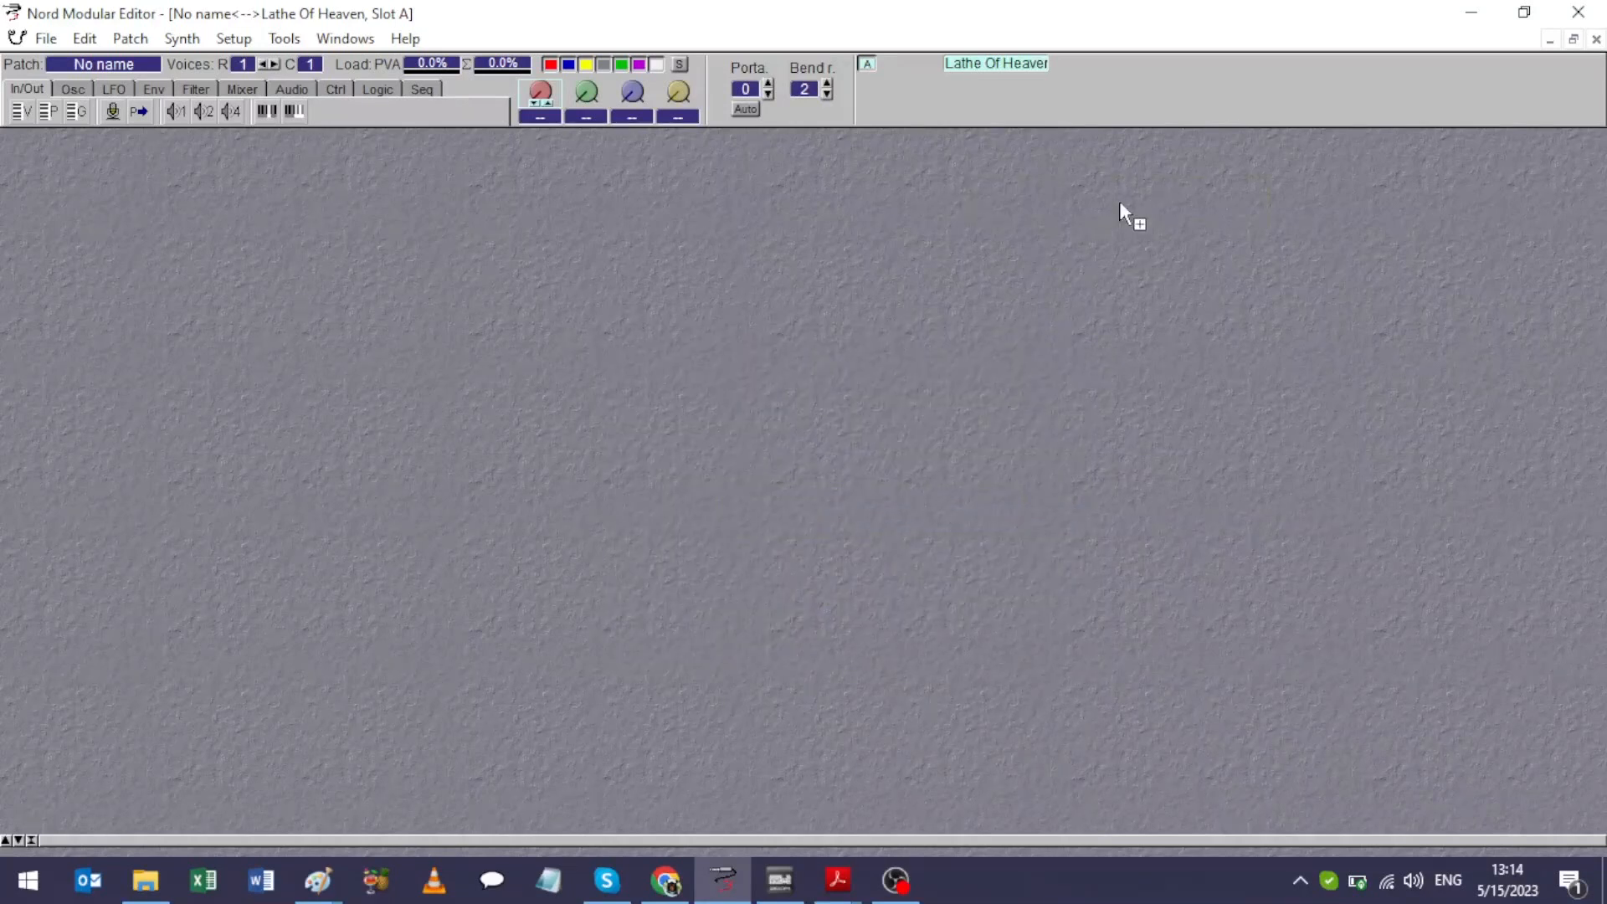
{"action": "left_click", "coordinate": [1207, 167]}
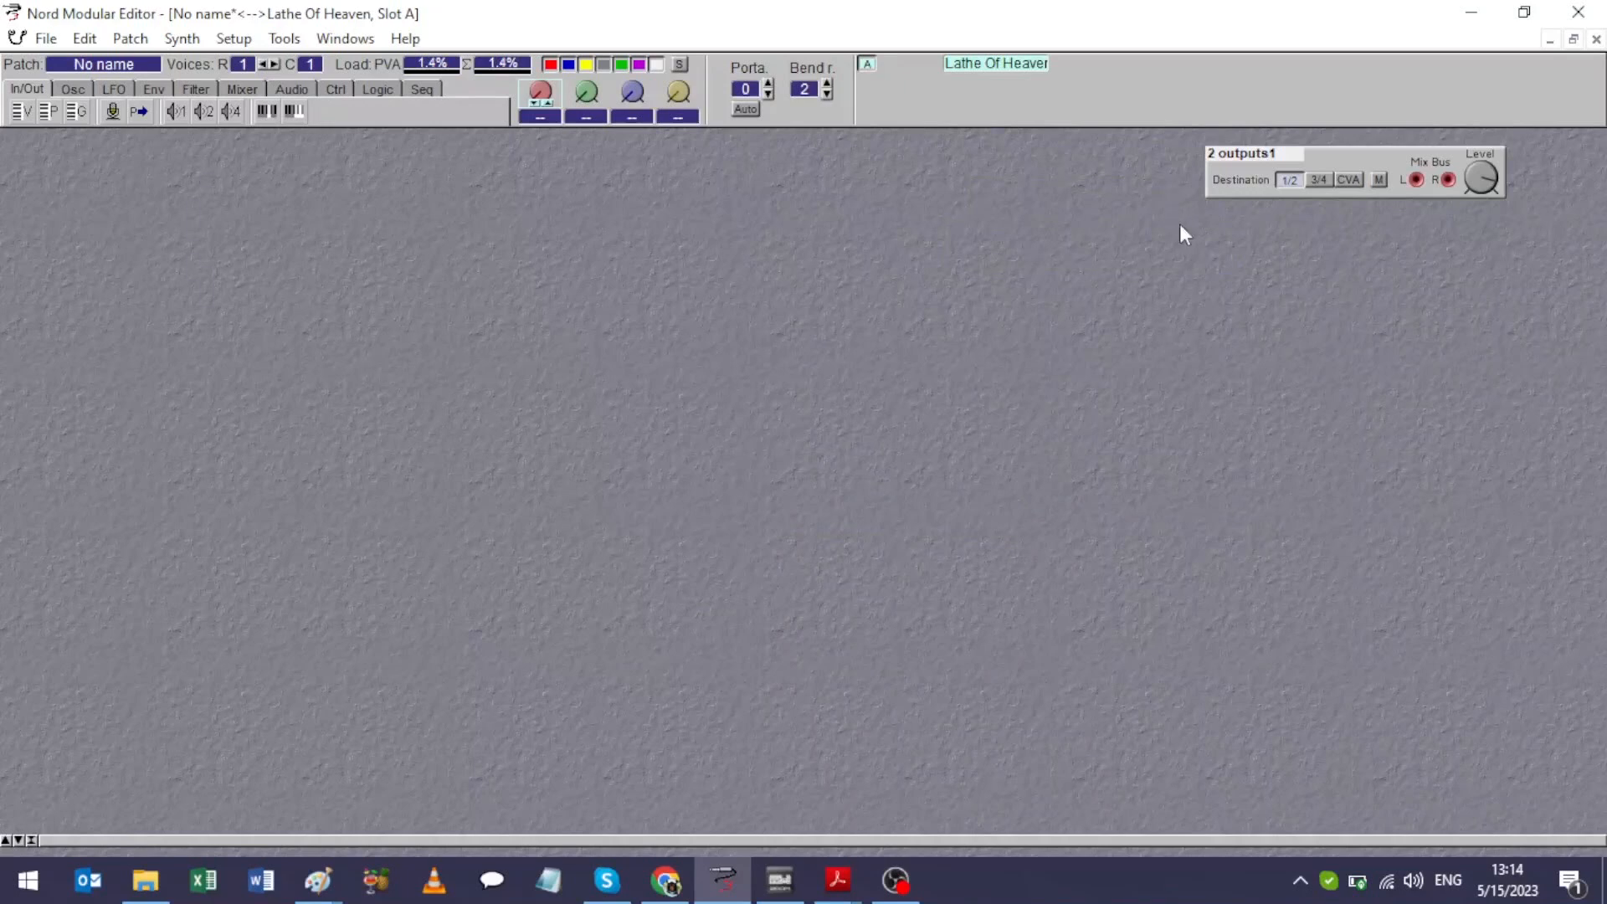
Step: Add a 4-1 Switch module to the patch, left of the outputs module
{"action": "right_click", "coordinate": [470, 248]}
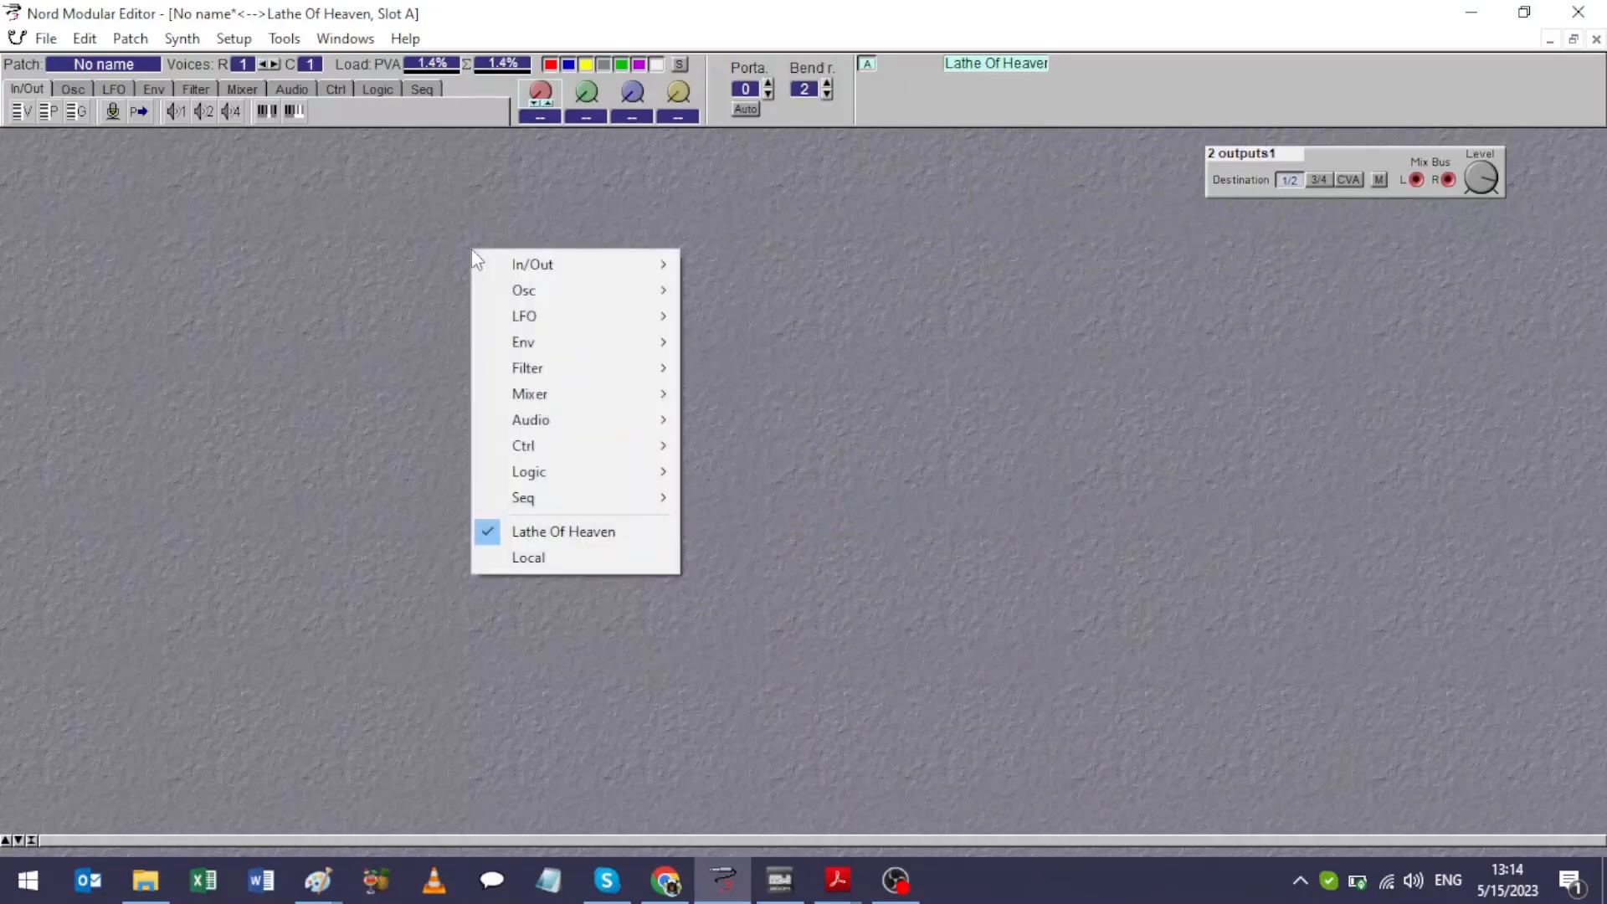
{"action": "mouse_move", "coordinate": [544, 346]}
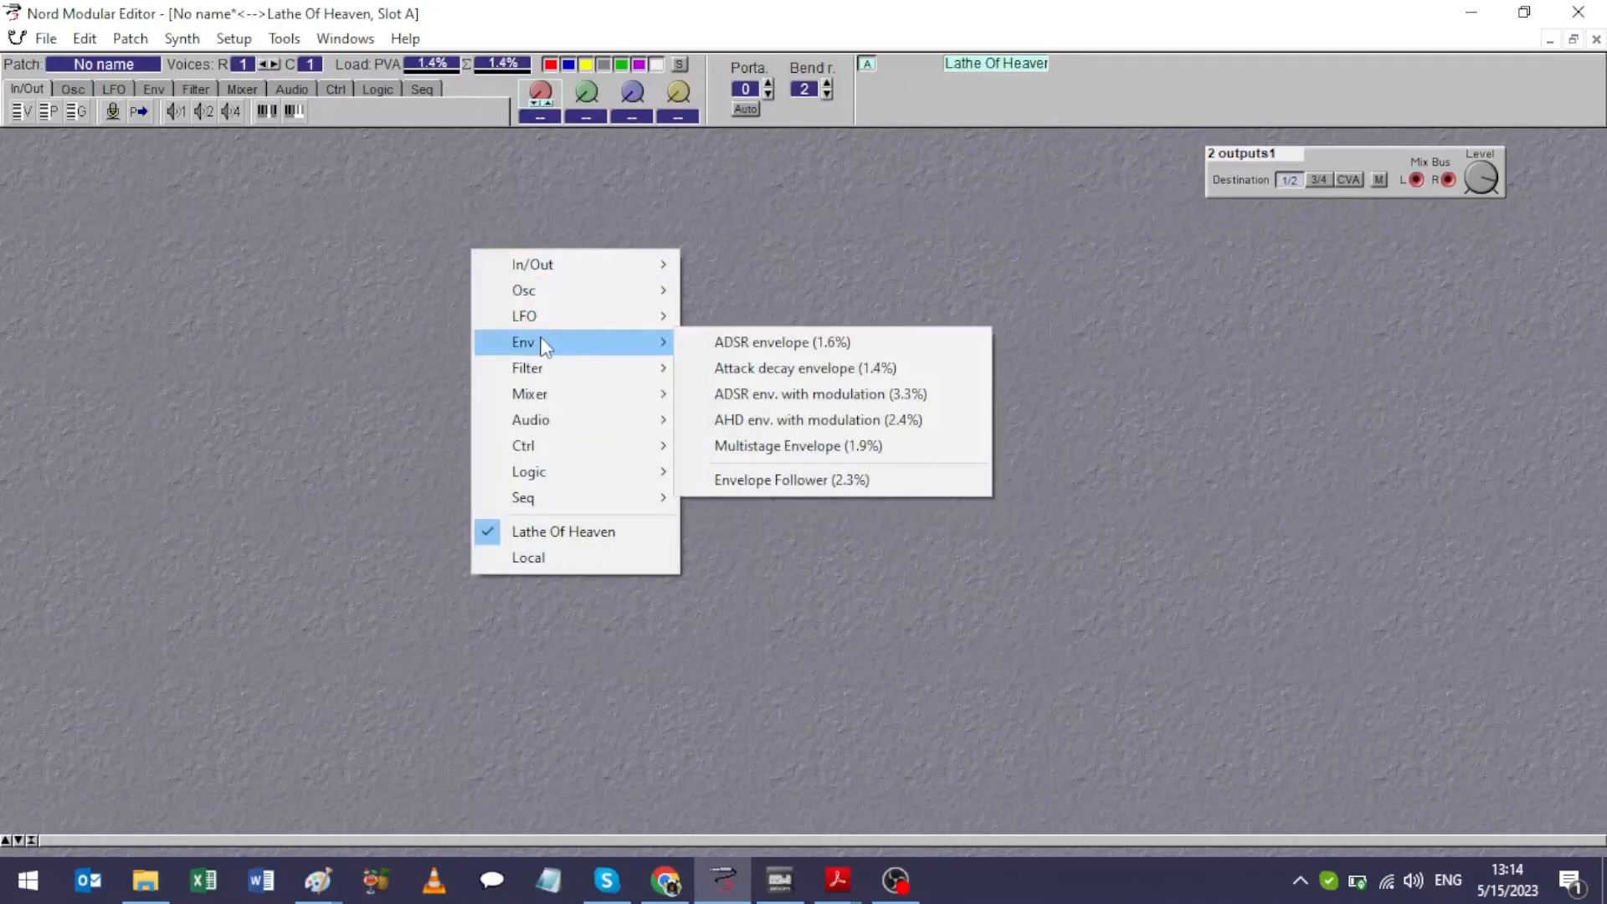
{"action": "mouse_move", "coordinate": [546, 380]}
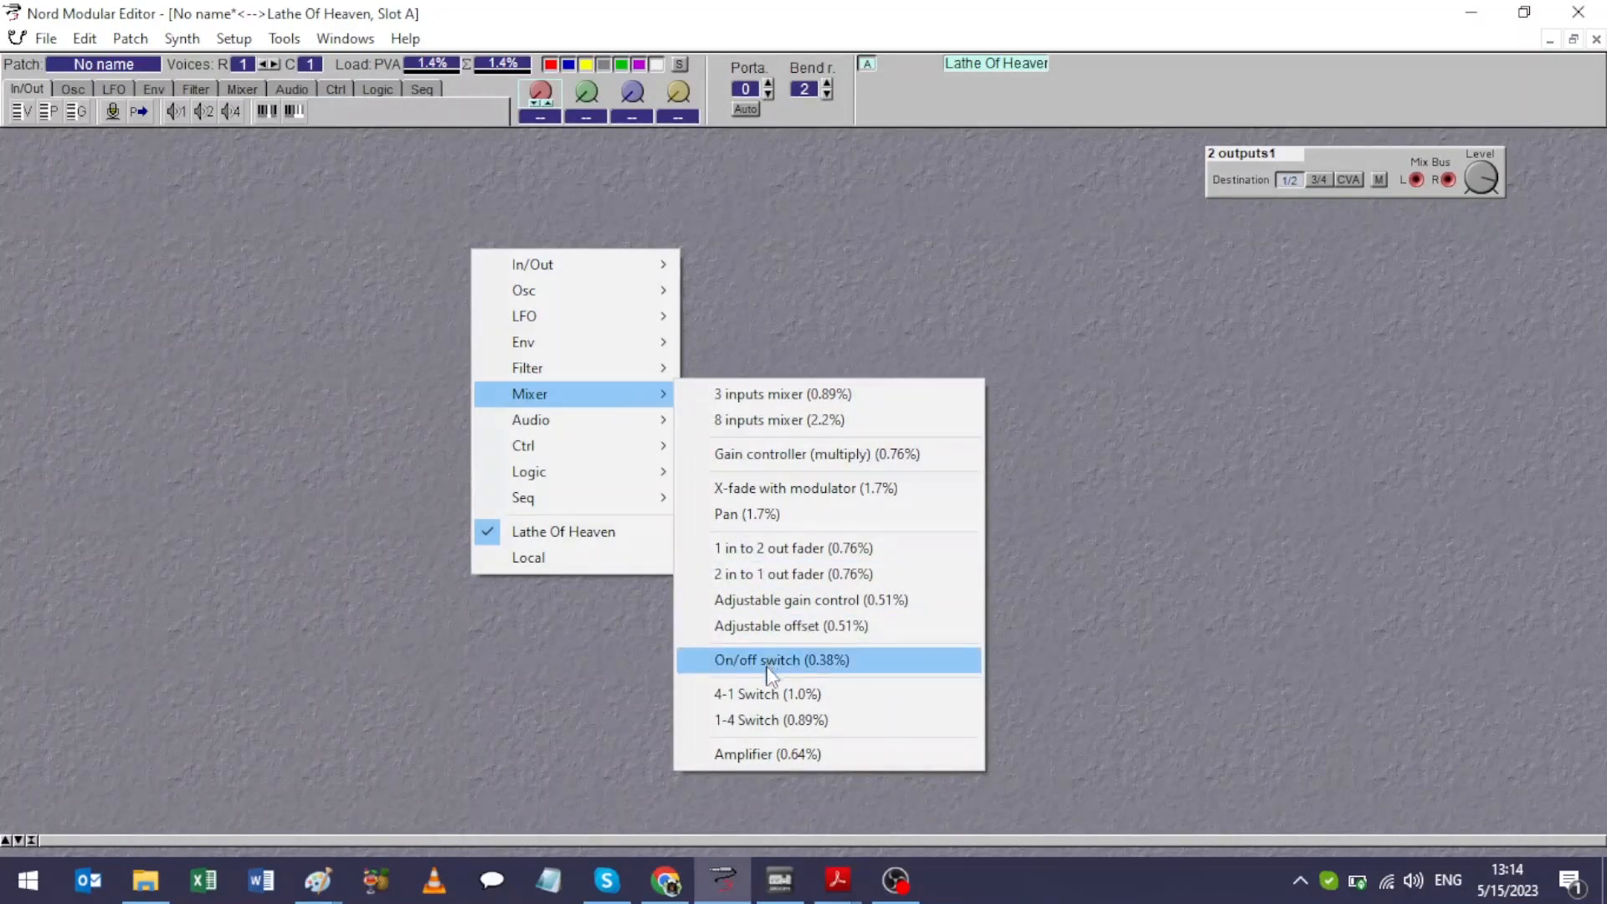
{"action": "left_click", "coordinate": [764, 695]}
{"action": "left_click", "coordinate": [576, 328]}
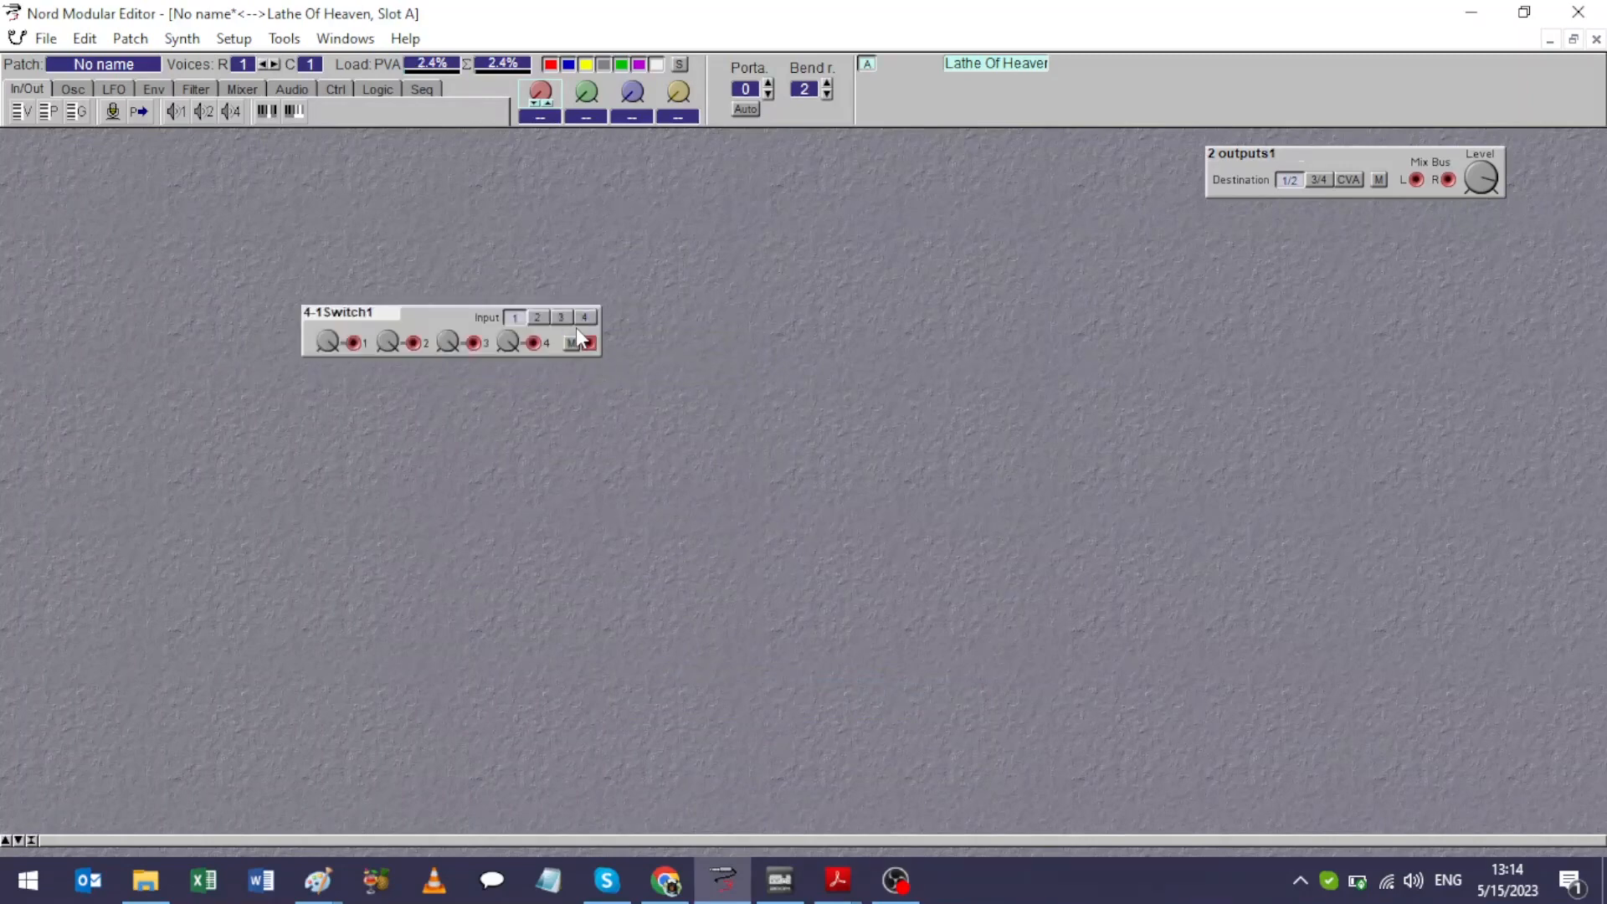
Step: Add a 1-4 Switch module under the 4-1 switch and move both switches to the top of the third module column
{"action": "right_click", "coordinate": [395, 377]}
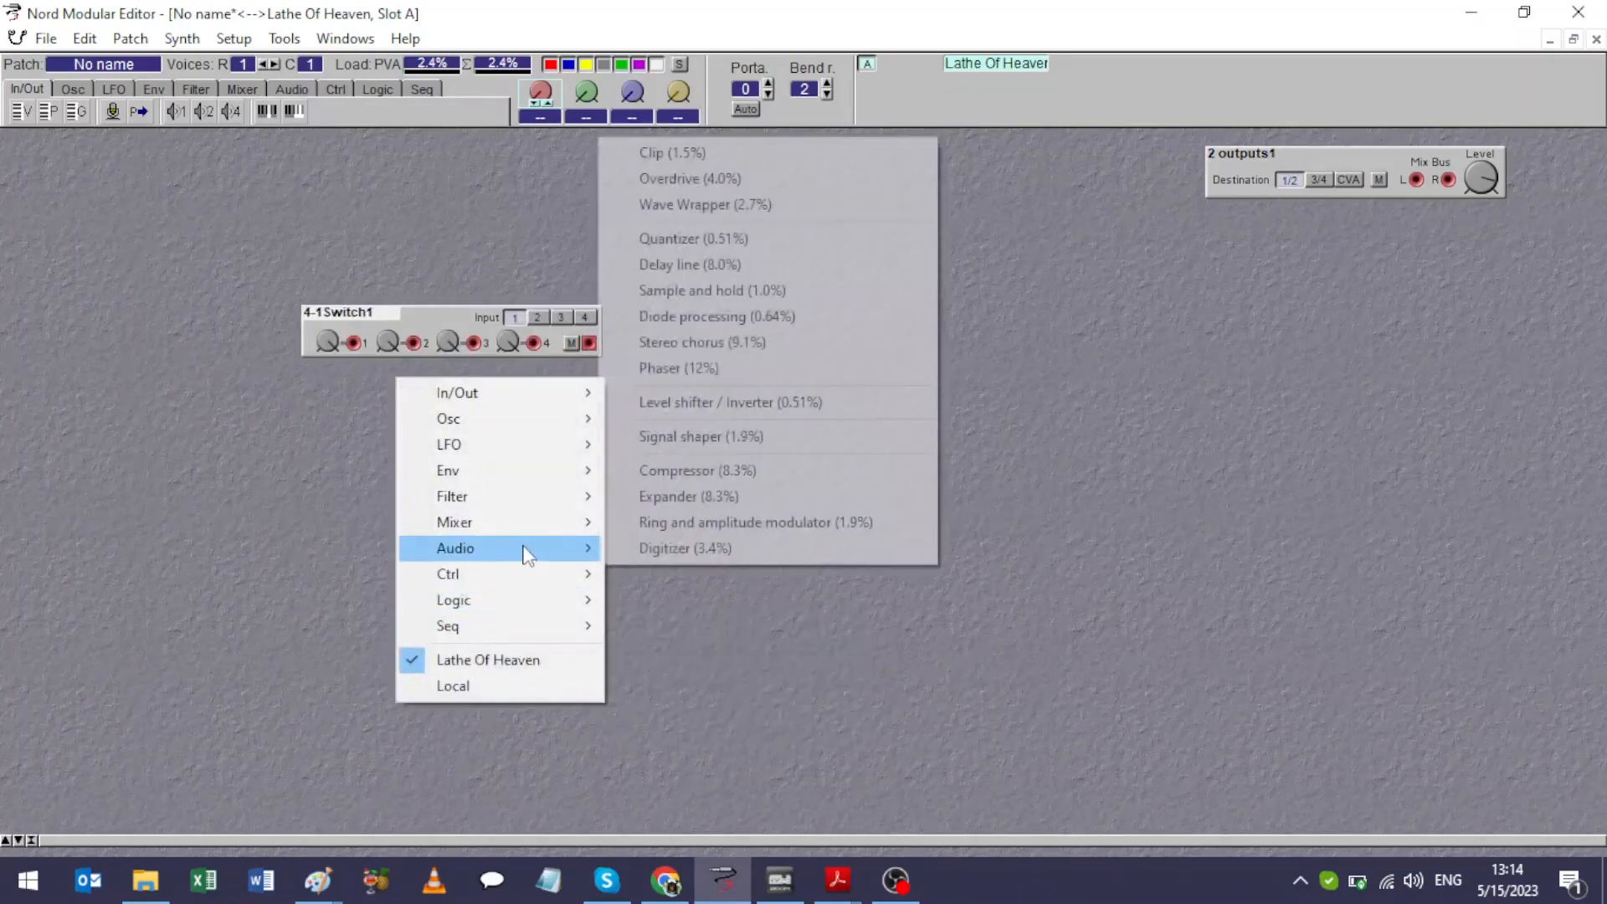
{"action": "mouse_move", "coordinate": [524, 531]}
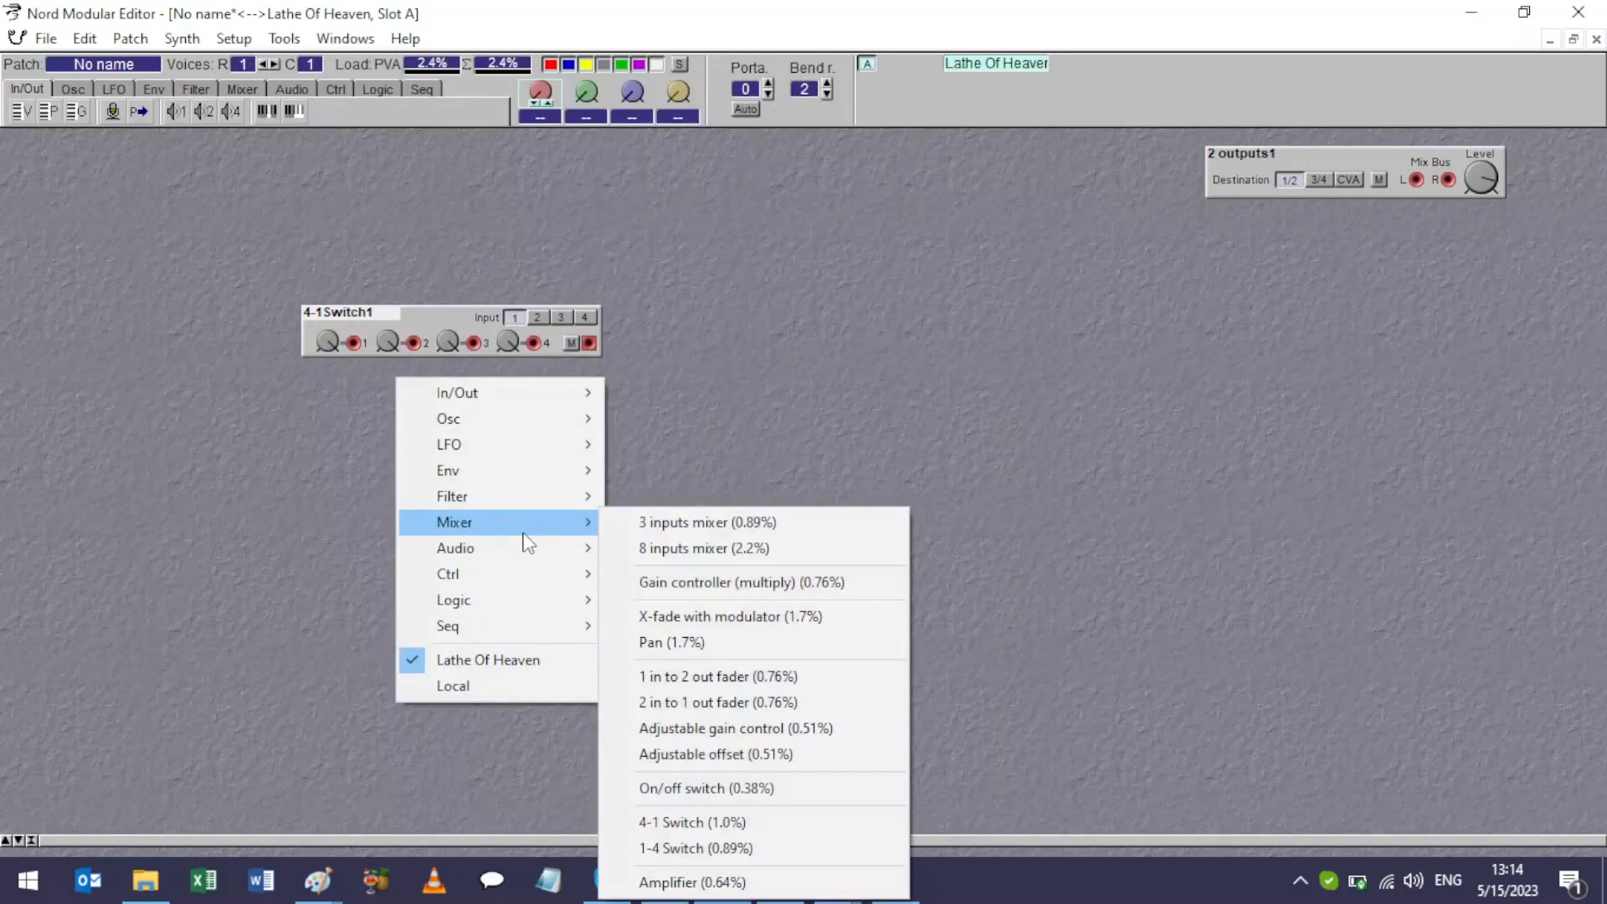
{"action": "left_click", "coordinate": [774, 848]}
{"action": "left_click", "coordinate": [466, 380]}
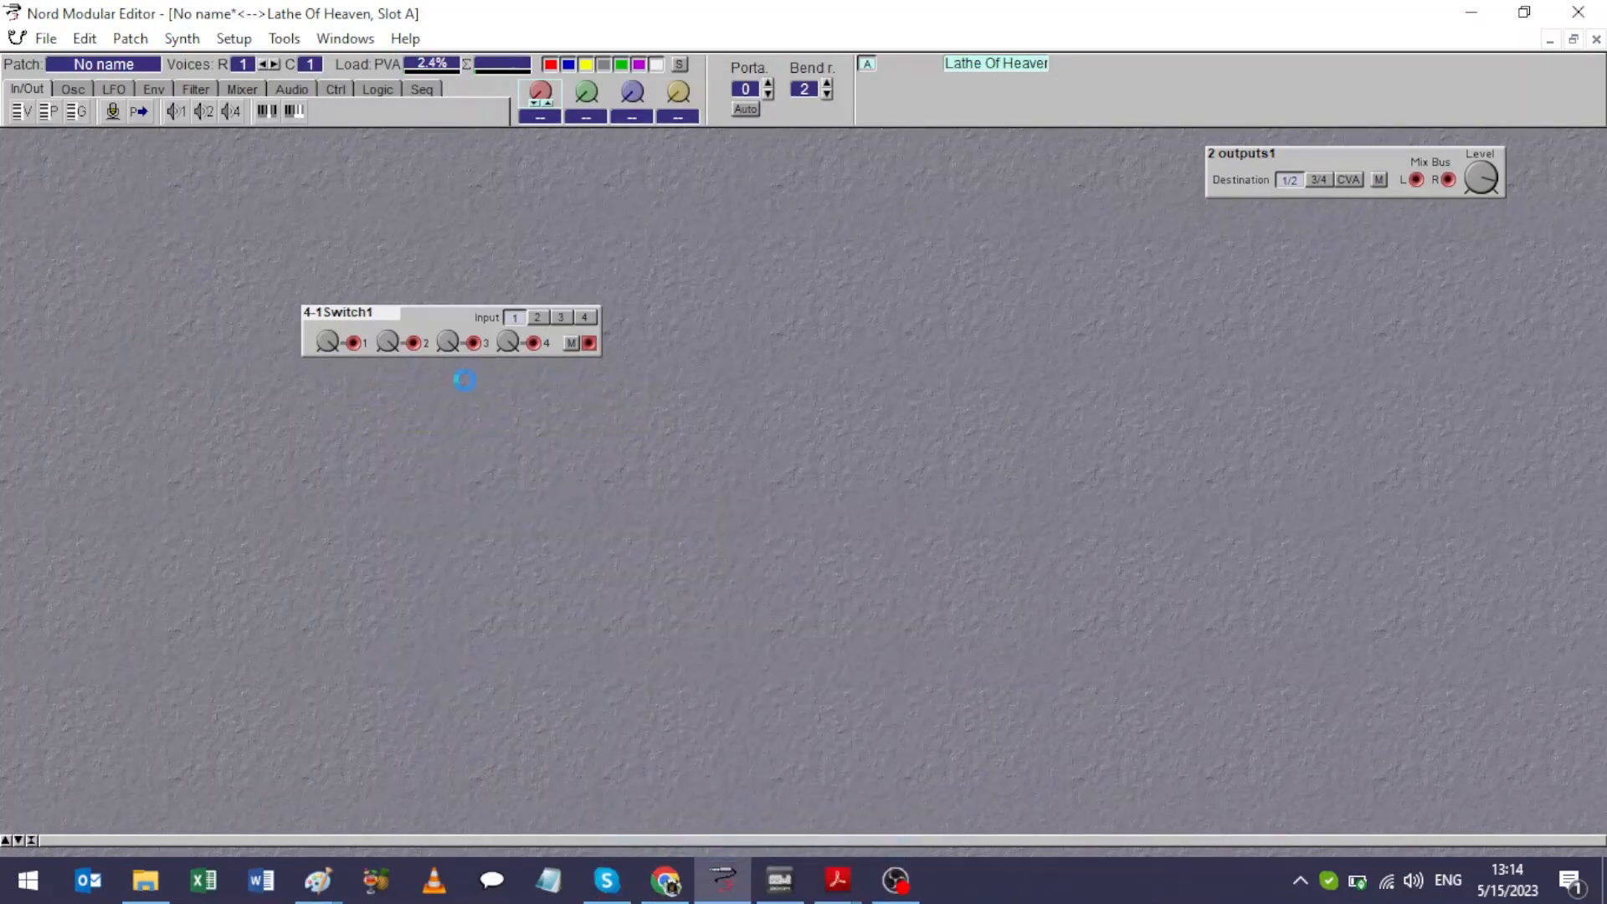
{"action": "left_click_drag", "start_coordinate": [477, 455], "coordinate": [645, 148]}
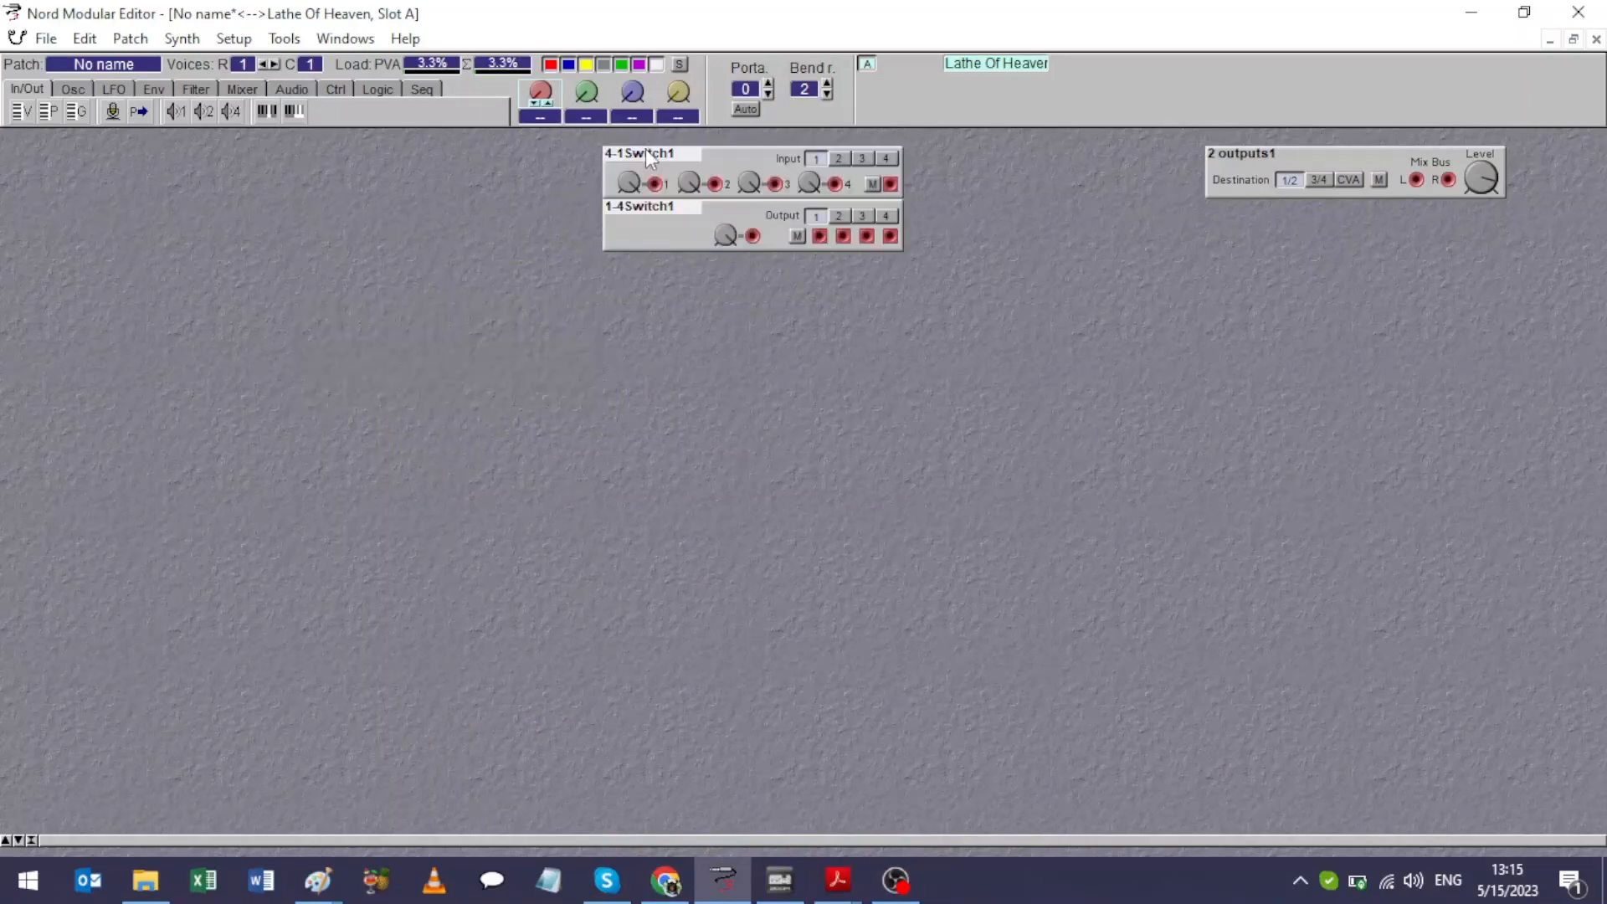
Step: Add an On/off switch module directly below the 1-4 switch
{"action": "right_click", "coordinate": [658, 314]}
{"action": "mouse_move", "coordinate": [739, 512]}
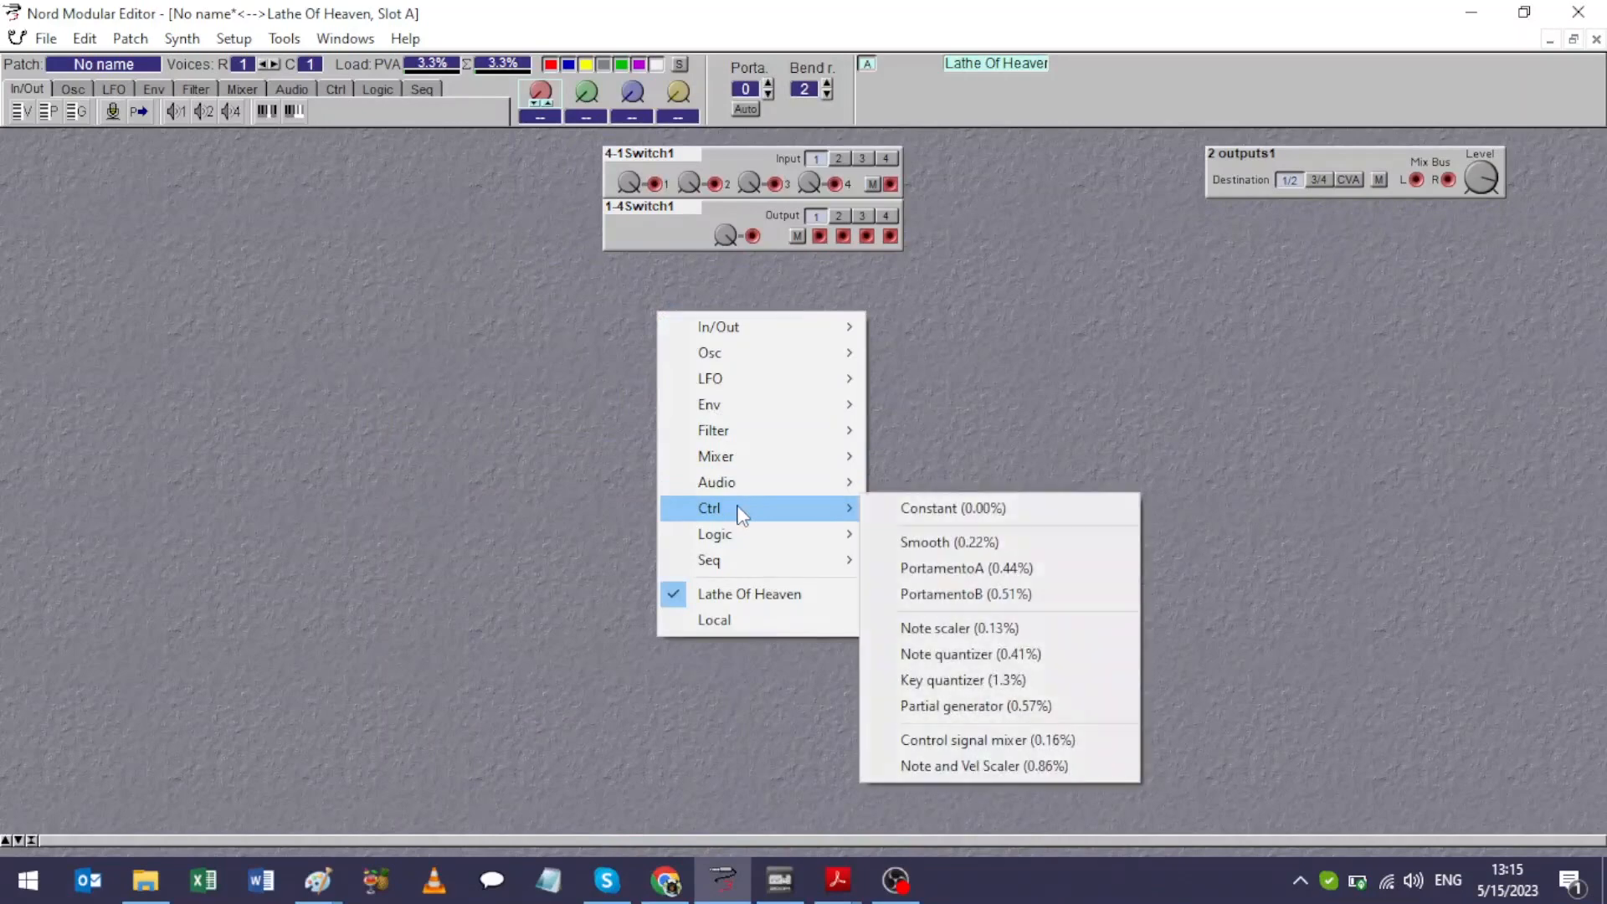
{"action": "mouse_move", "coordinate": [743, 484]}
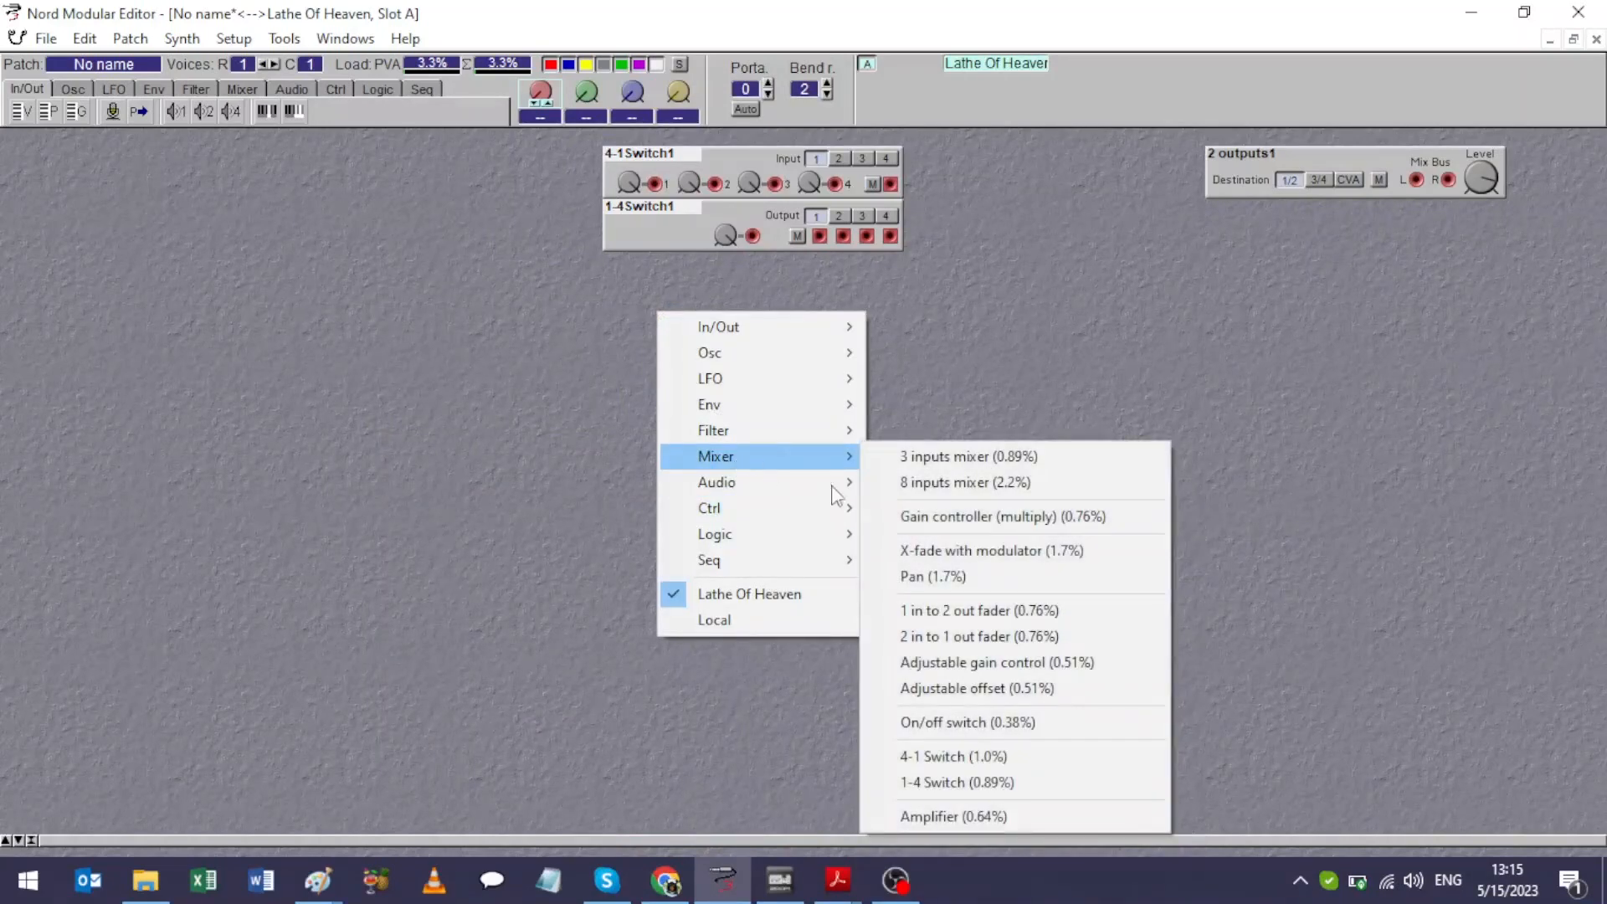
{"action": "left_click", "coordinate": [936, 721]}
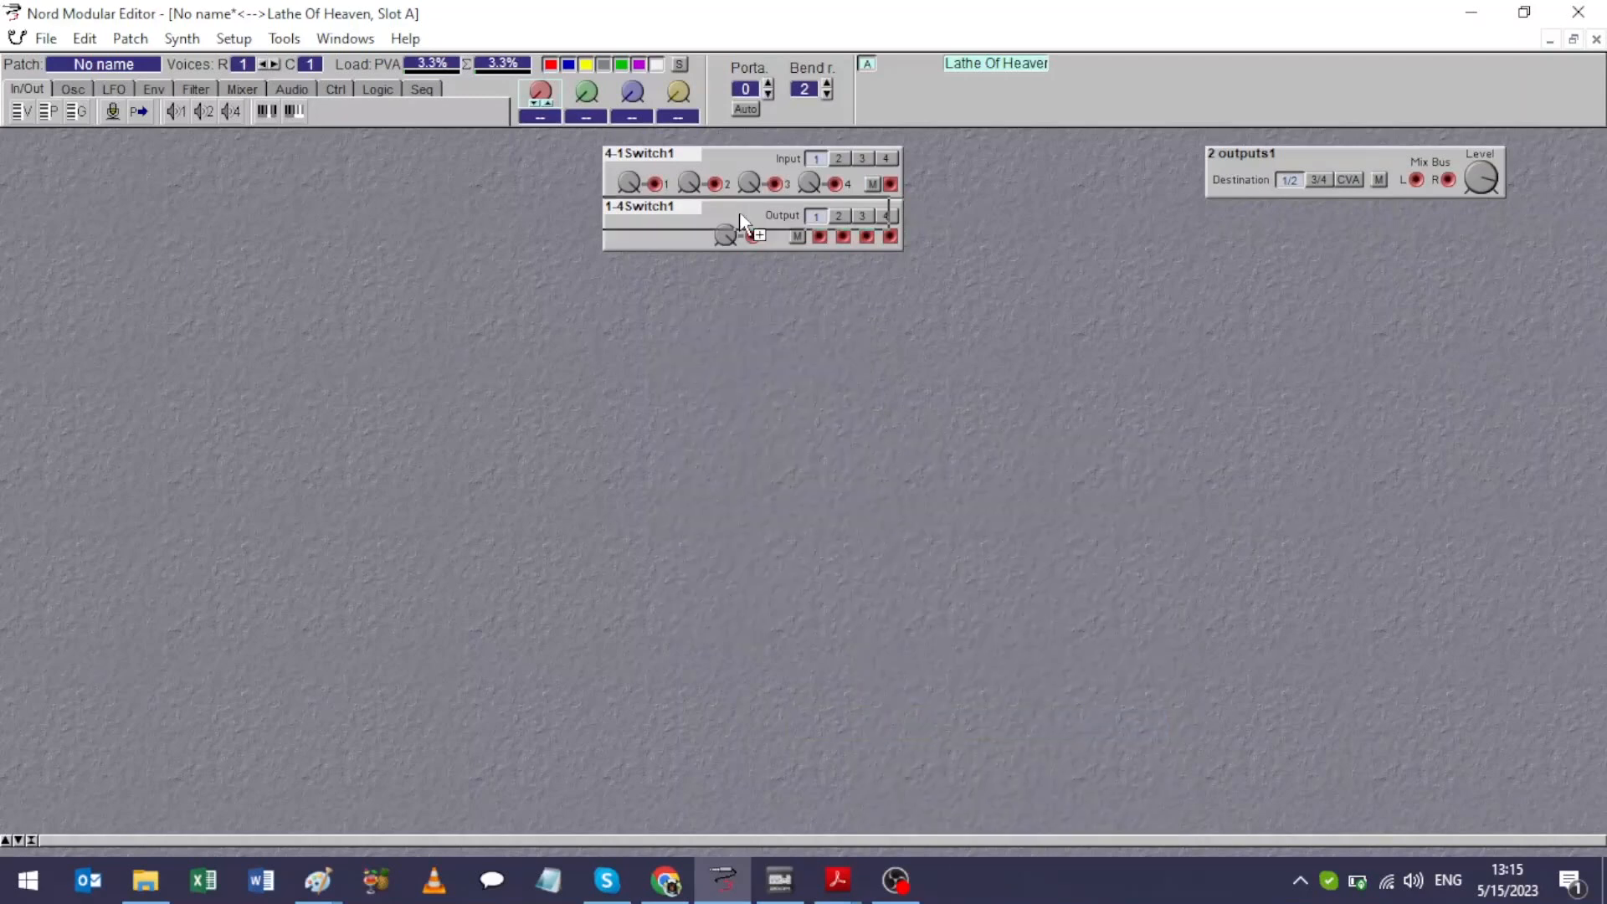
{"action": "left_click", "coordinate": [760, 280]}
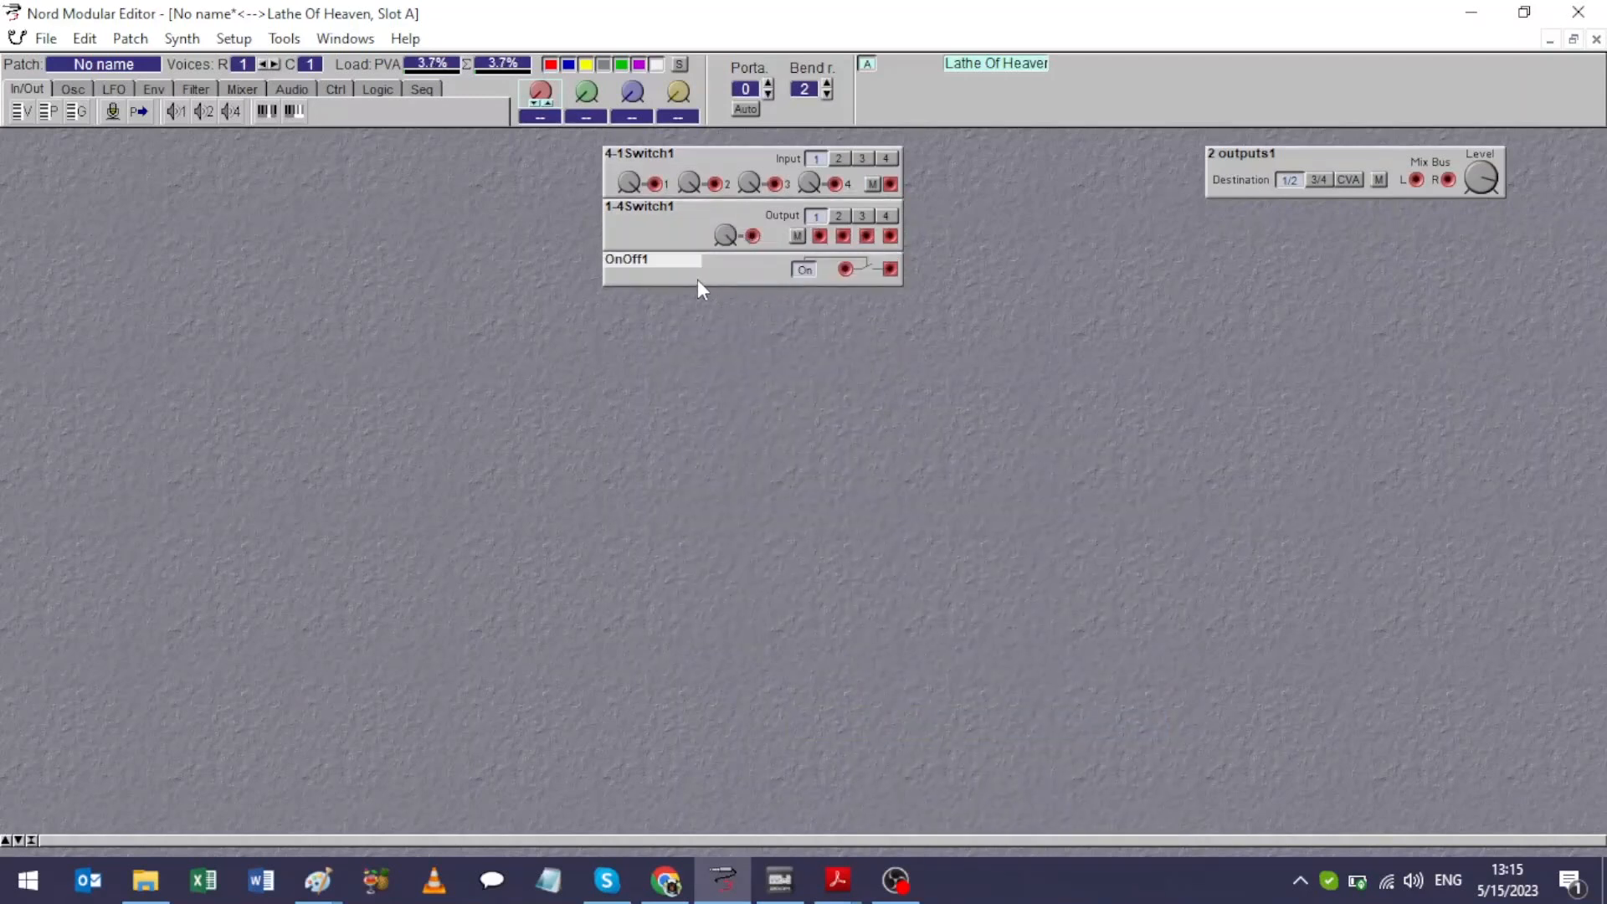
Step: Add an adjustable gain control and an adjustable offset module below the on/off switch
{"action": "right_click", "coordinate": [678, 302]}
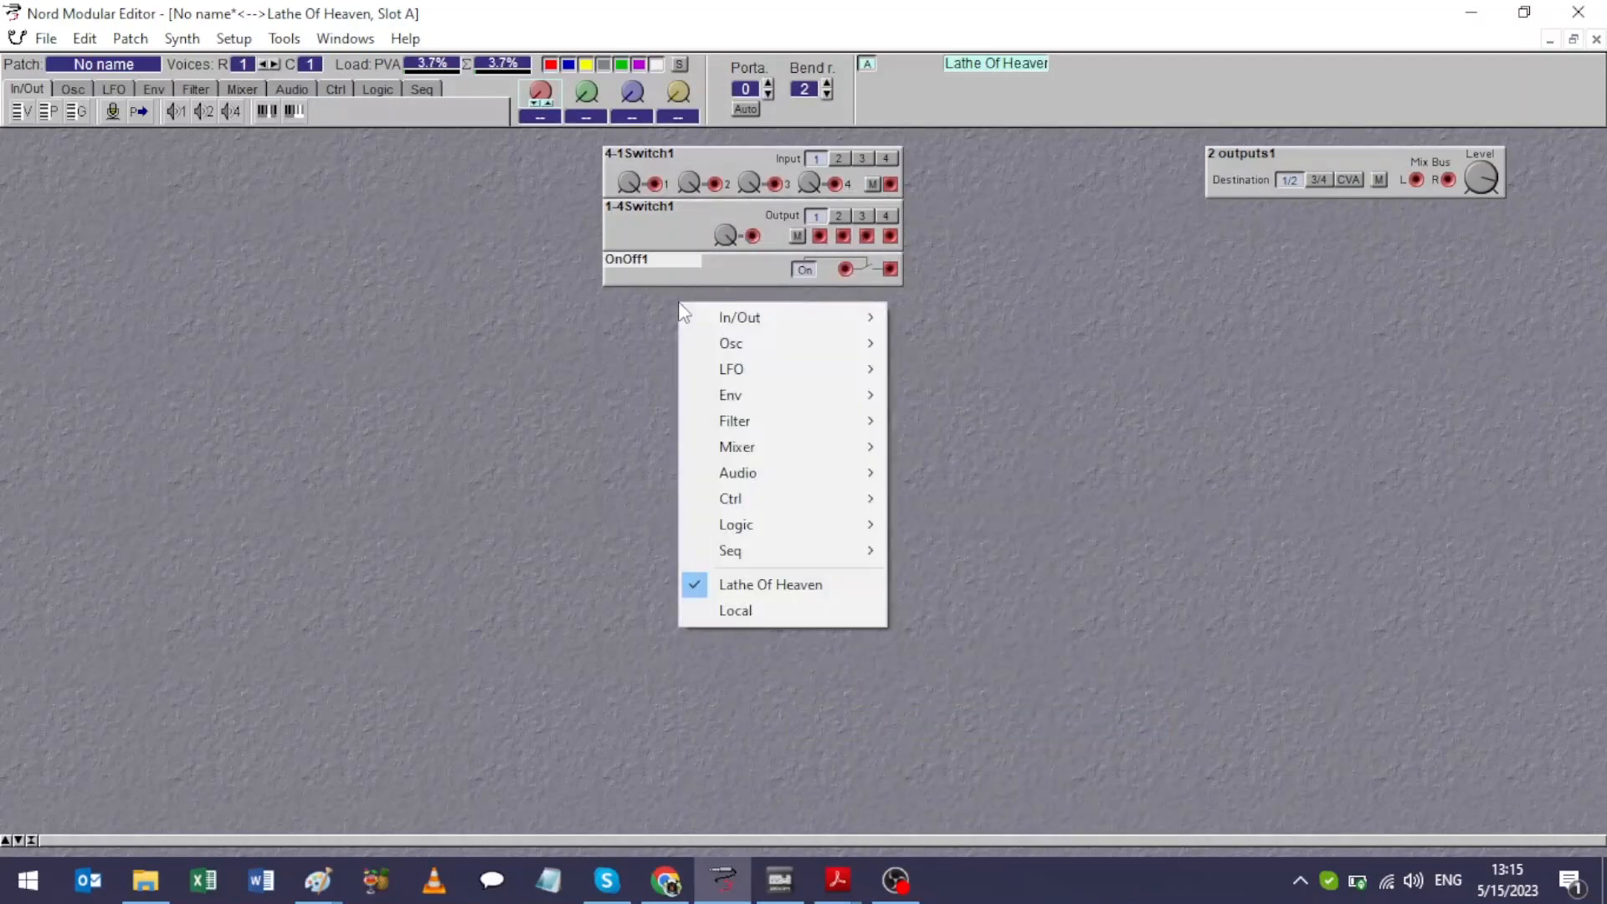
{"action": "mouse_move", "coordinate": [768, 479]}
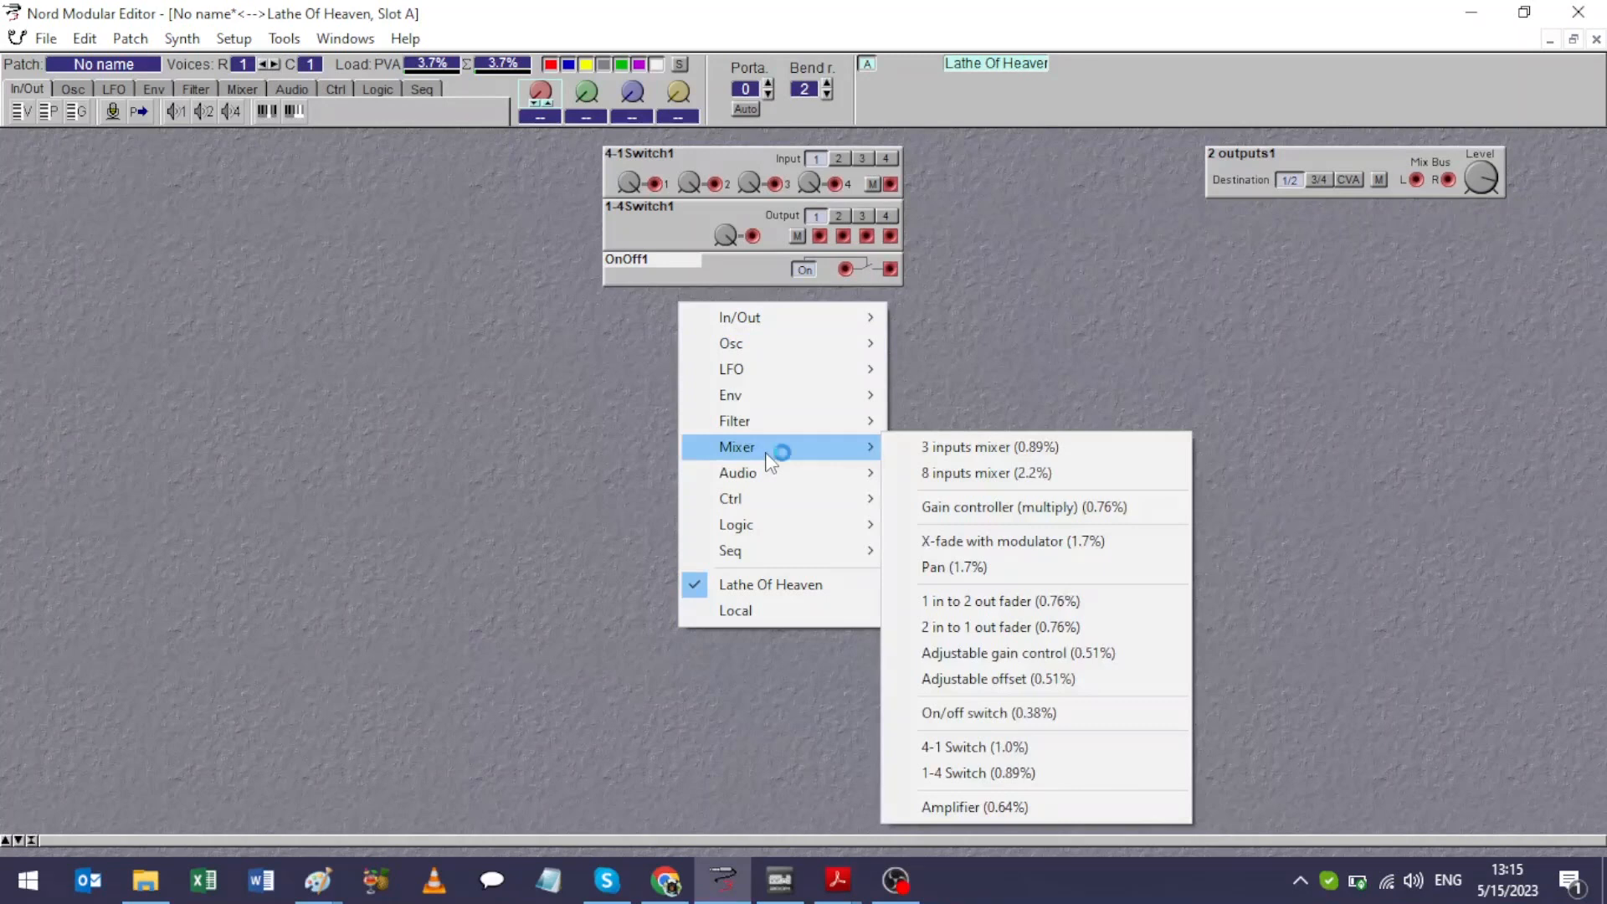
{"action": "left_click", "coordinate": [999, 644]}
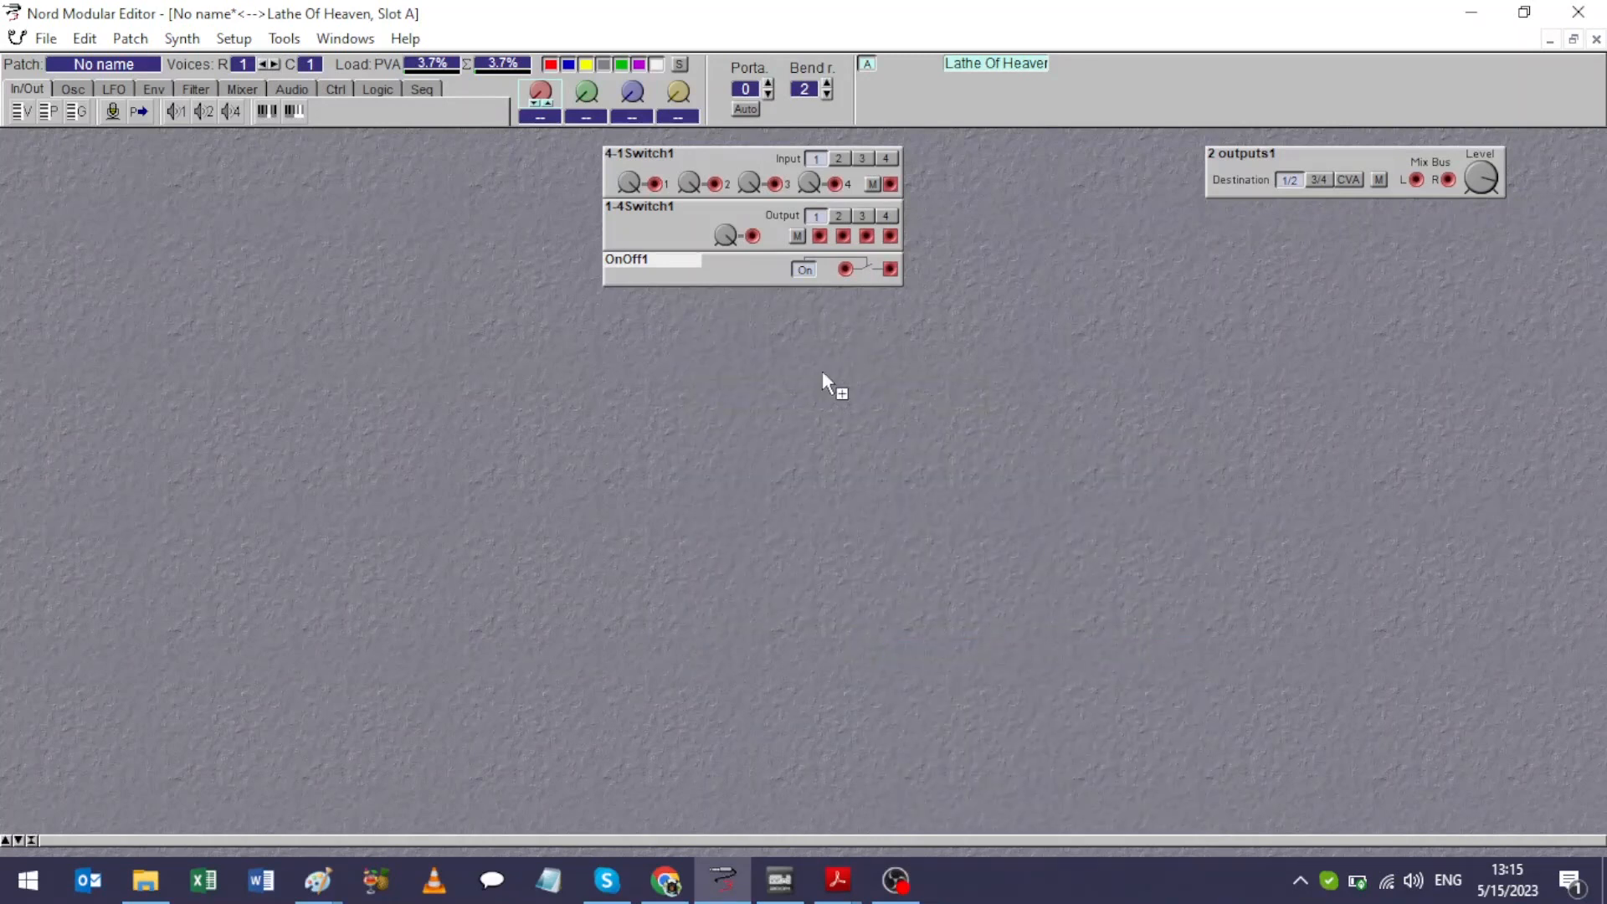
{"action": "left_click", "coordinate": [777, 319]}
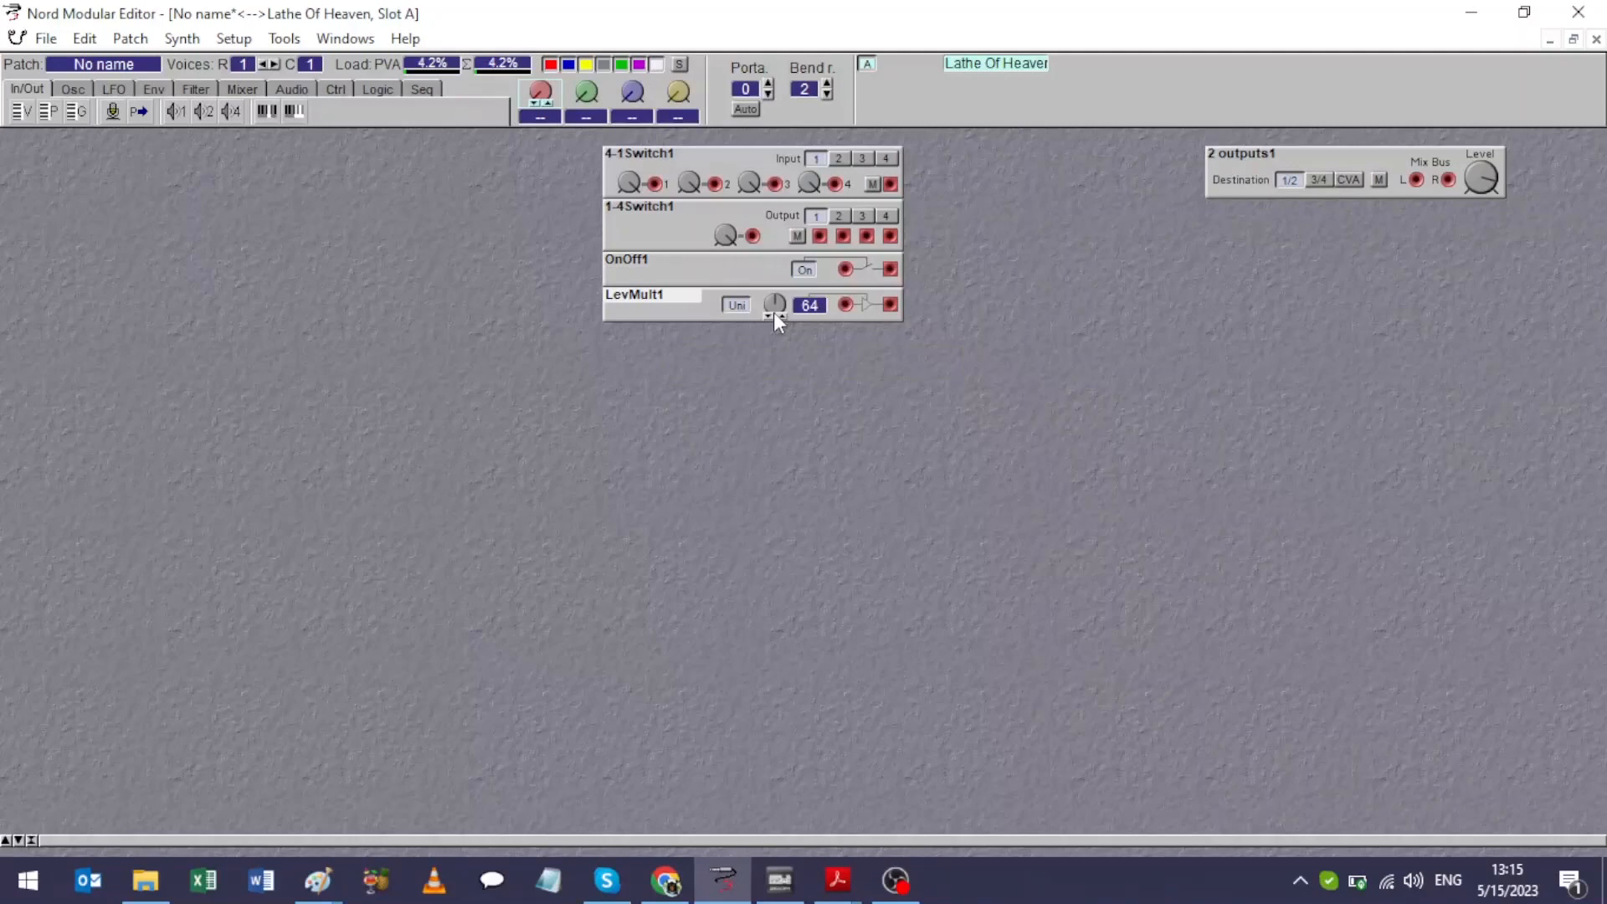
{"action": "right_click", "coordinate": [701, 344]}
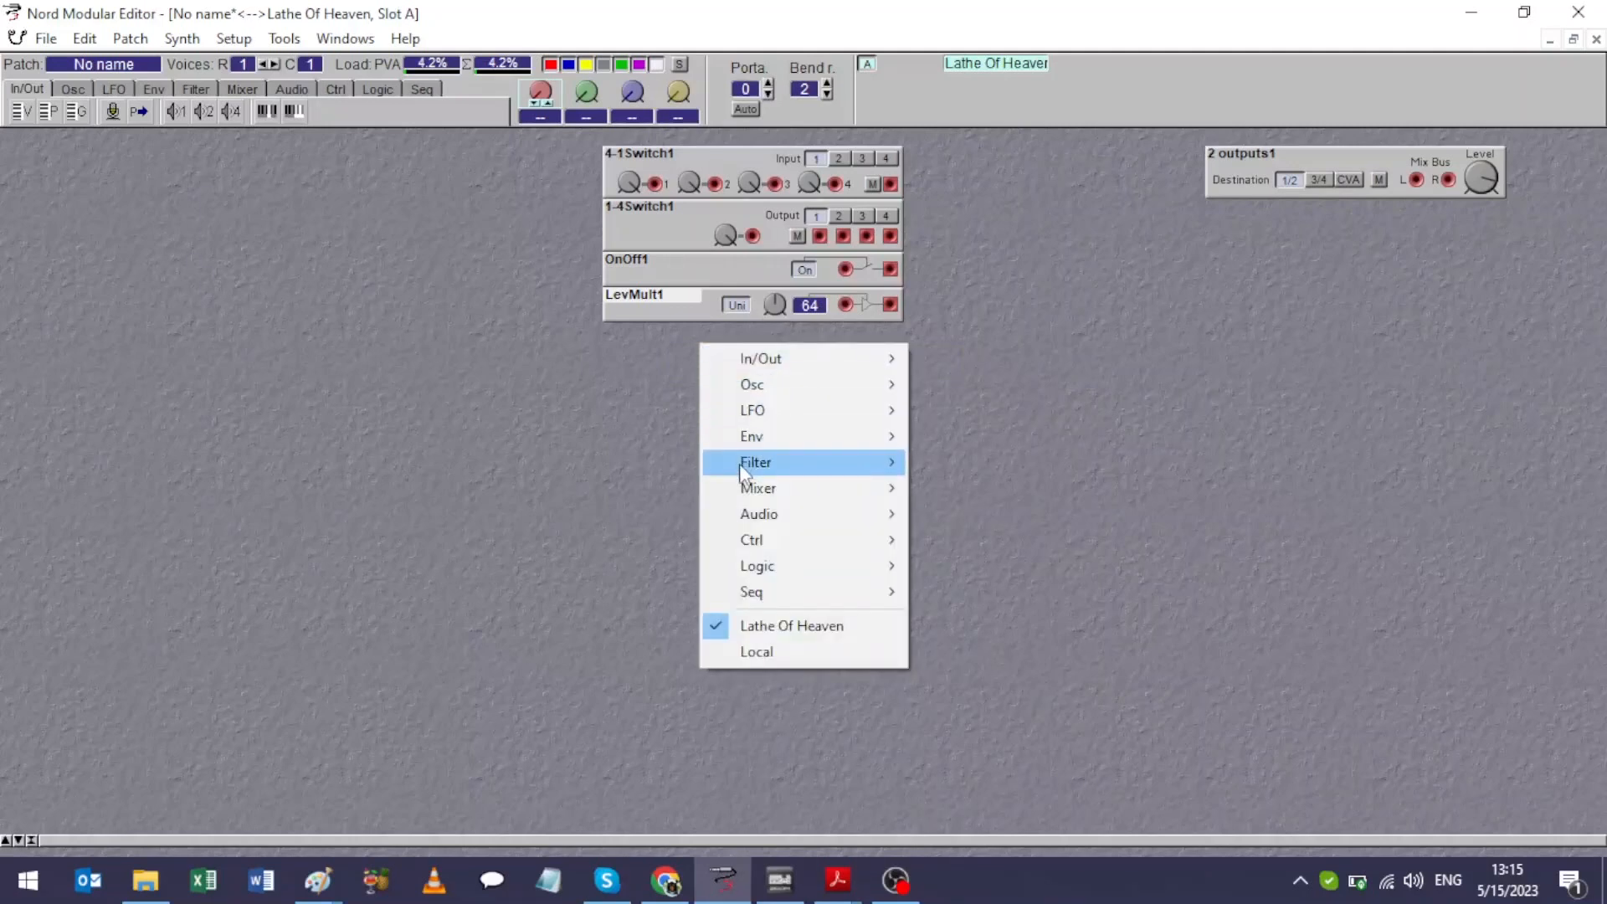
{"action": "mouse_move", "coordinate": [744, 472]}
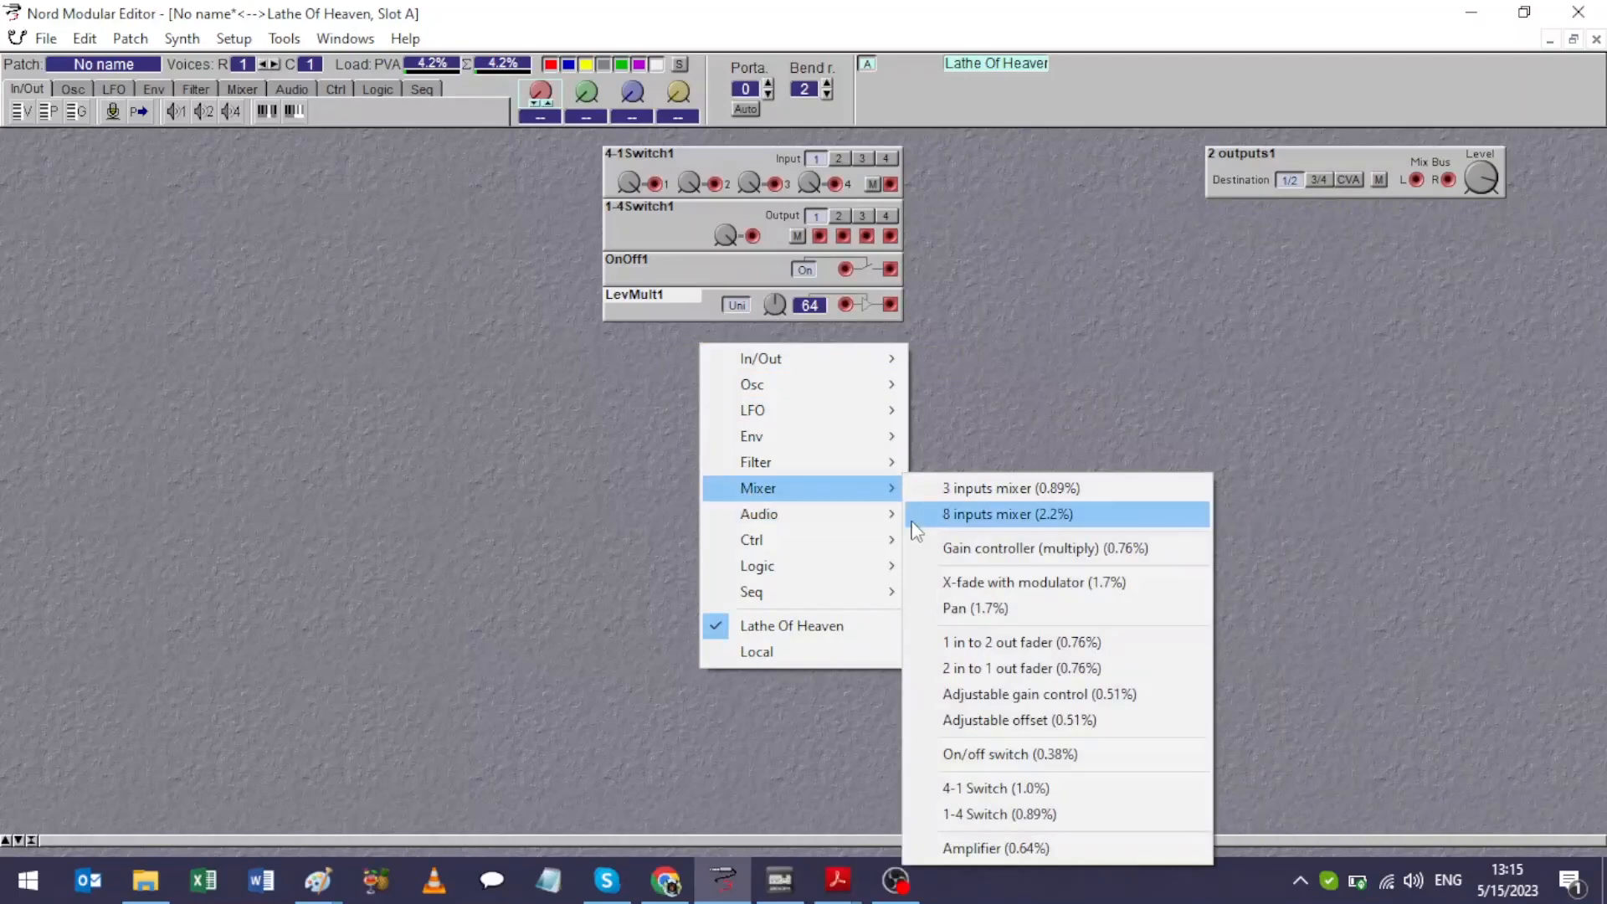
{"action": "left_click", "coordinate": [991, 715]}
{"action": "left_click", "coordinate": [762, 336]}
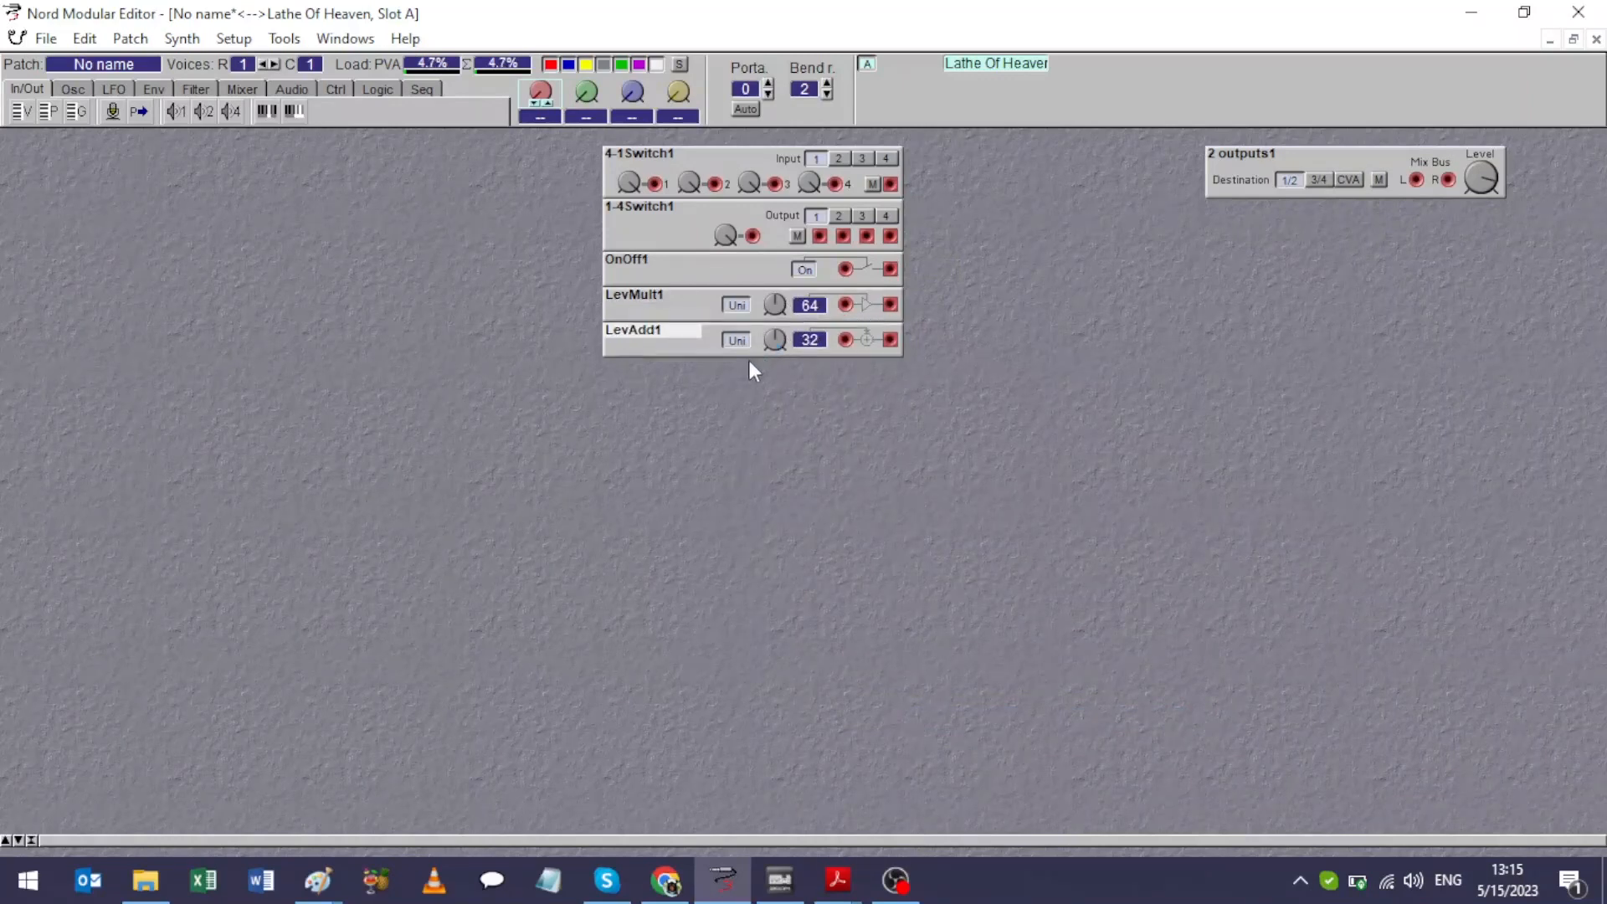
Step: Delete the adjustable gain control and adjustable offset modules from the patch
{"action": "left_click_drag", "start_coordinate": [758, 362], "coordinate": [683, 309]}
{"action": "key", "text": "Delete"}
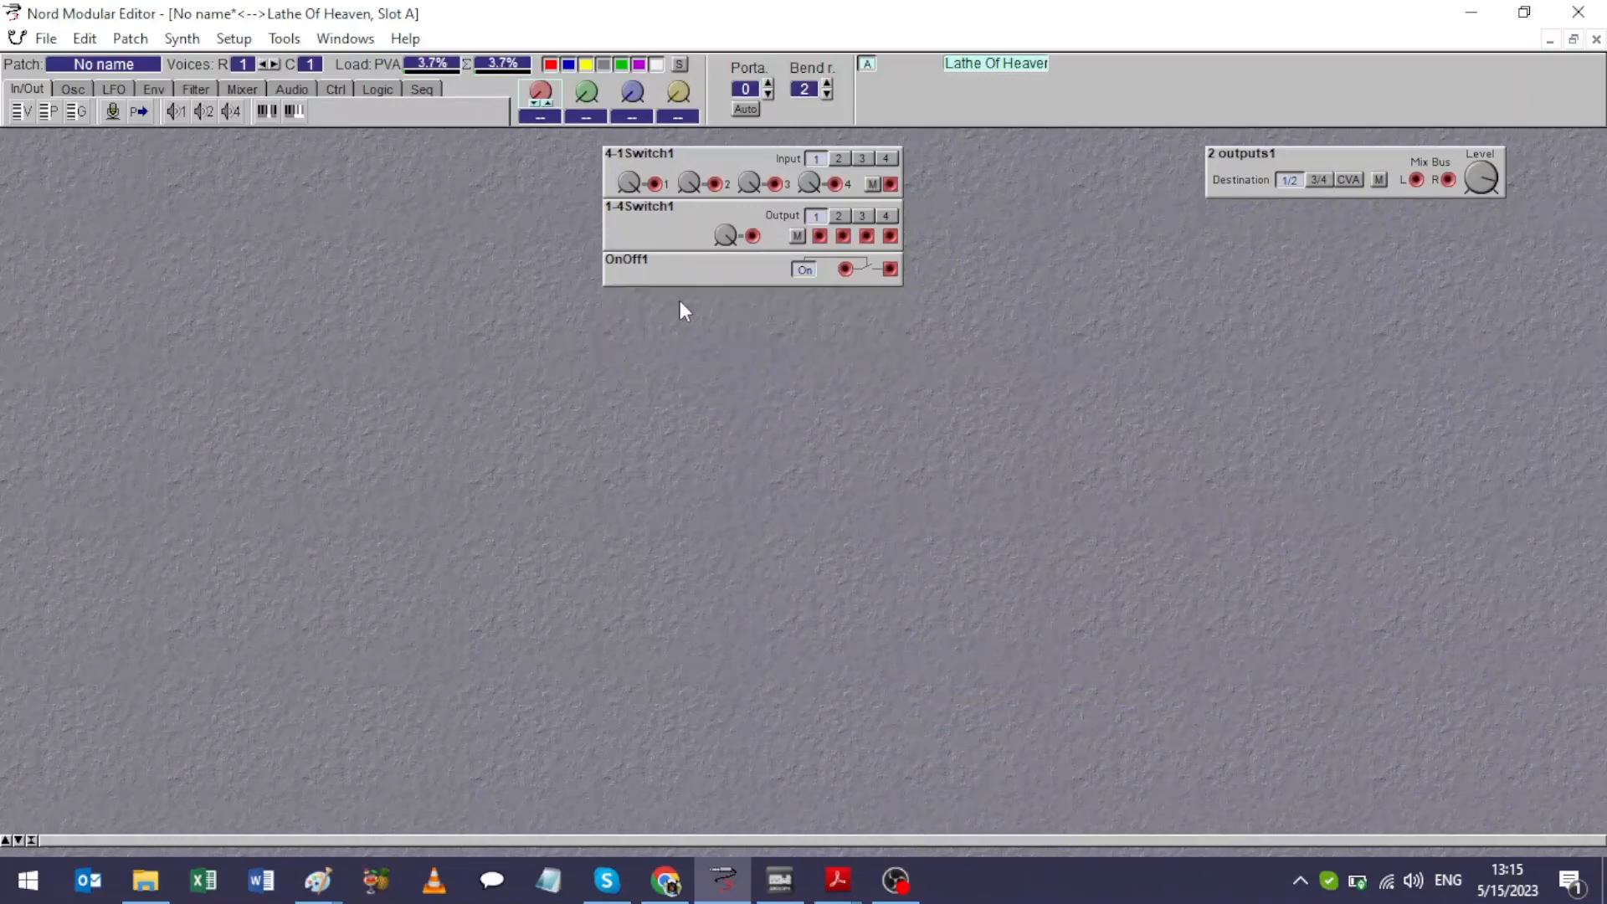
{"action": "right_click", "coordinate": [676, 312]}
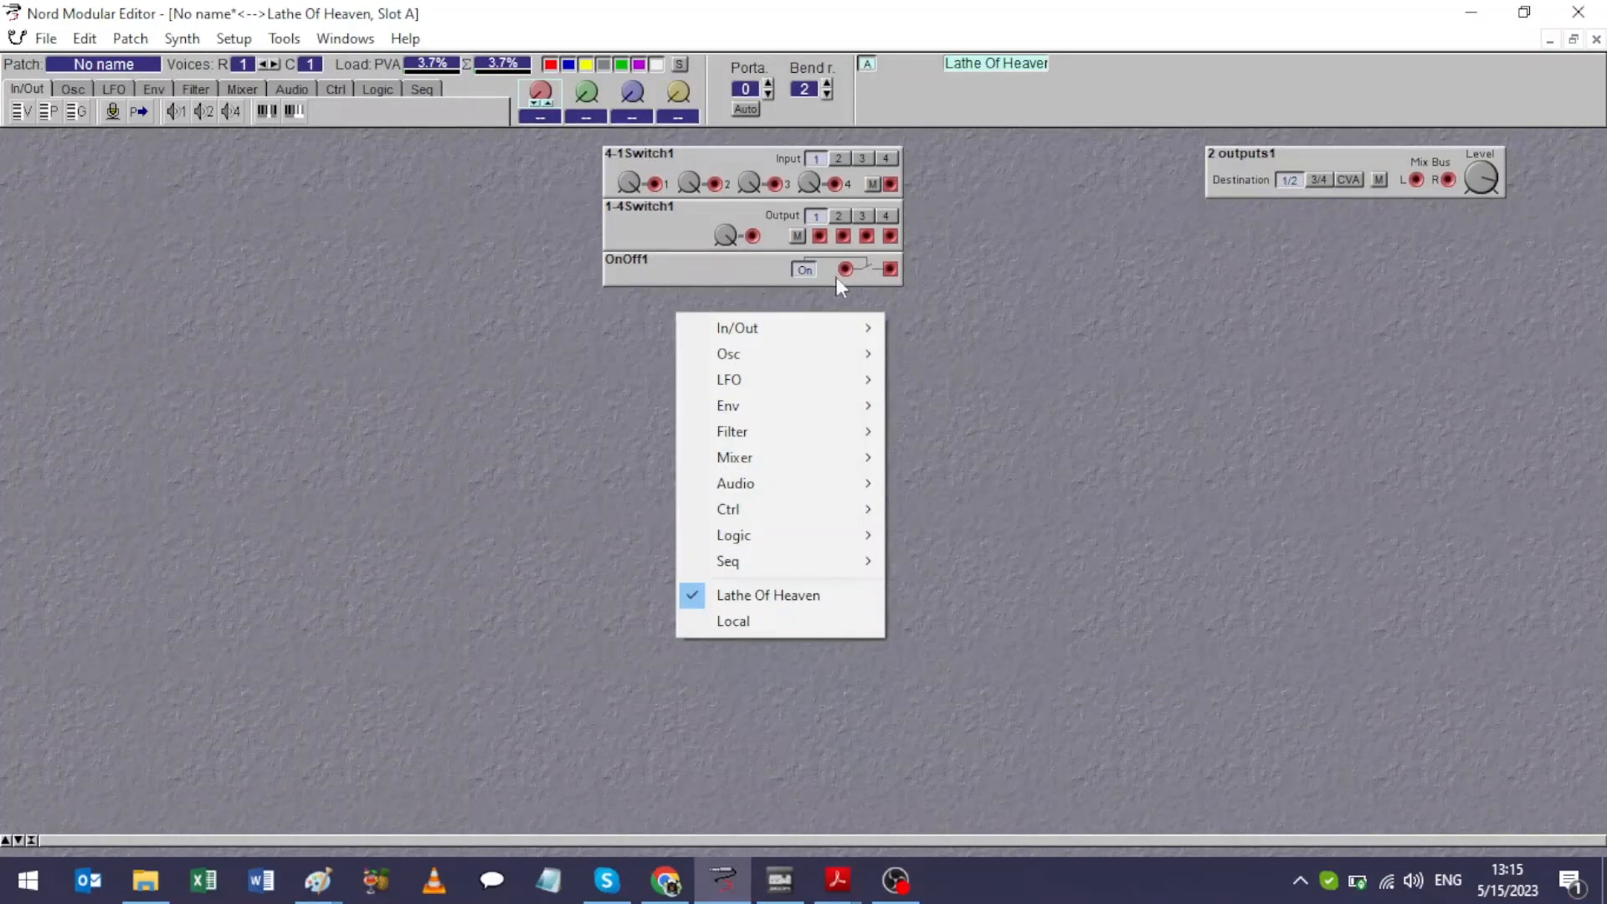
{"action": "left_click", "coordinate": [865, 272]}
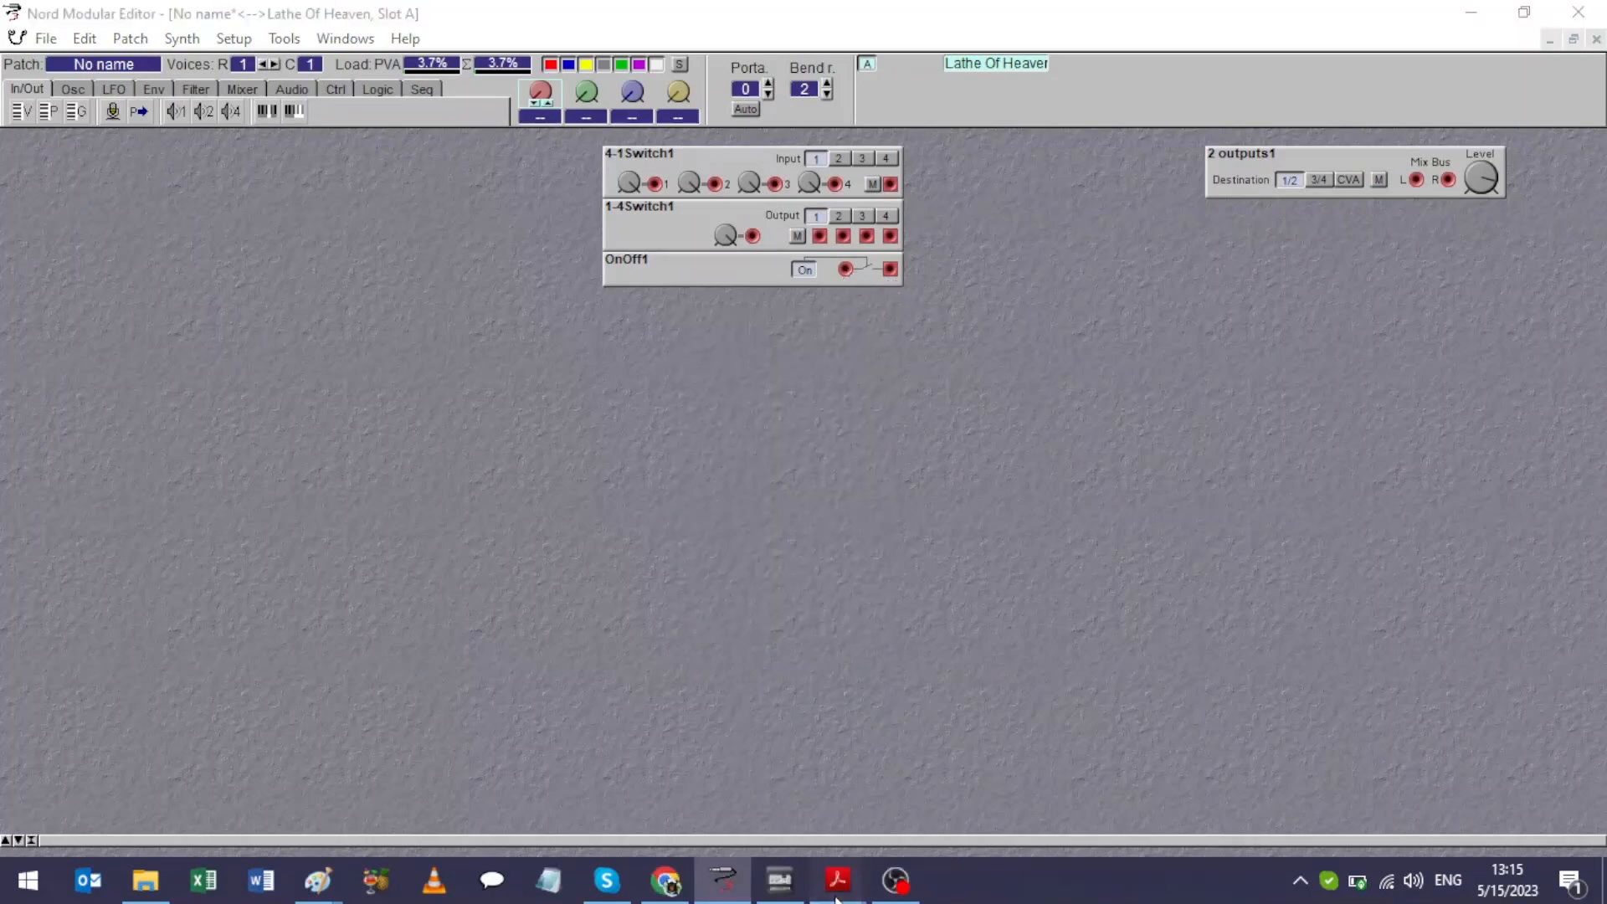
Step: Read the OnOff entry under Mixer group in the Nord Modular manual in Acrobat Reader, and return to the Nord Modular Editor
{"action": "mouse_move", "coordinate": [838, 880]}
{"action": "left_click", "coordinate": [744, 837]}
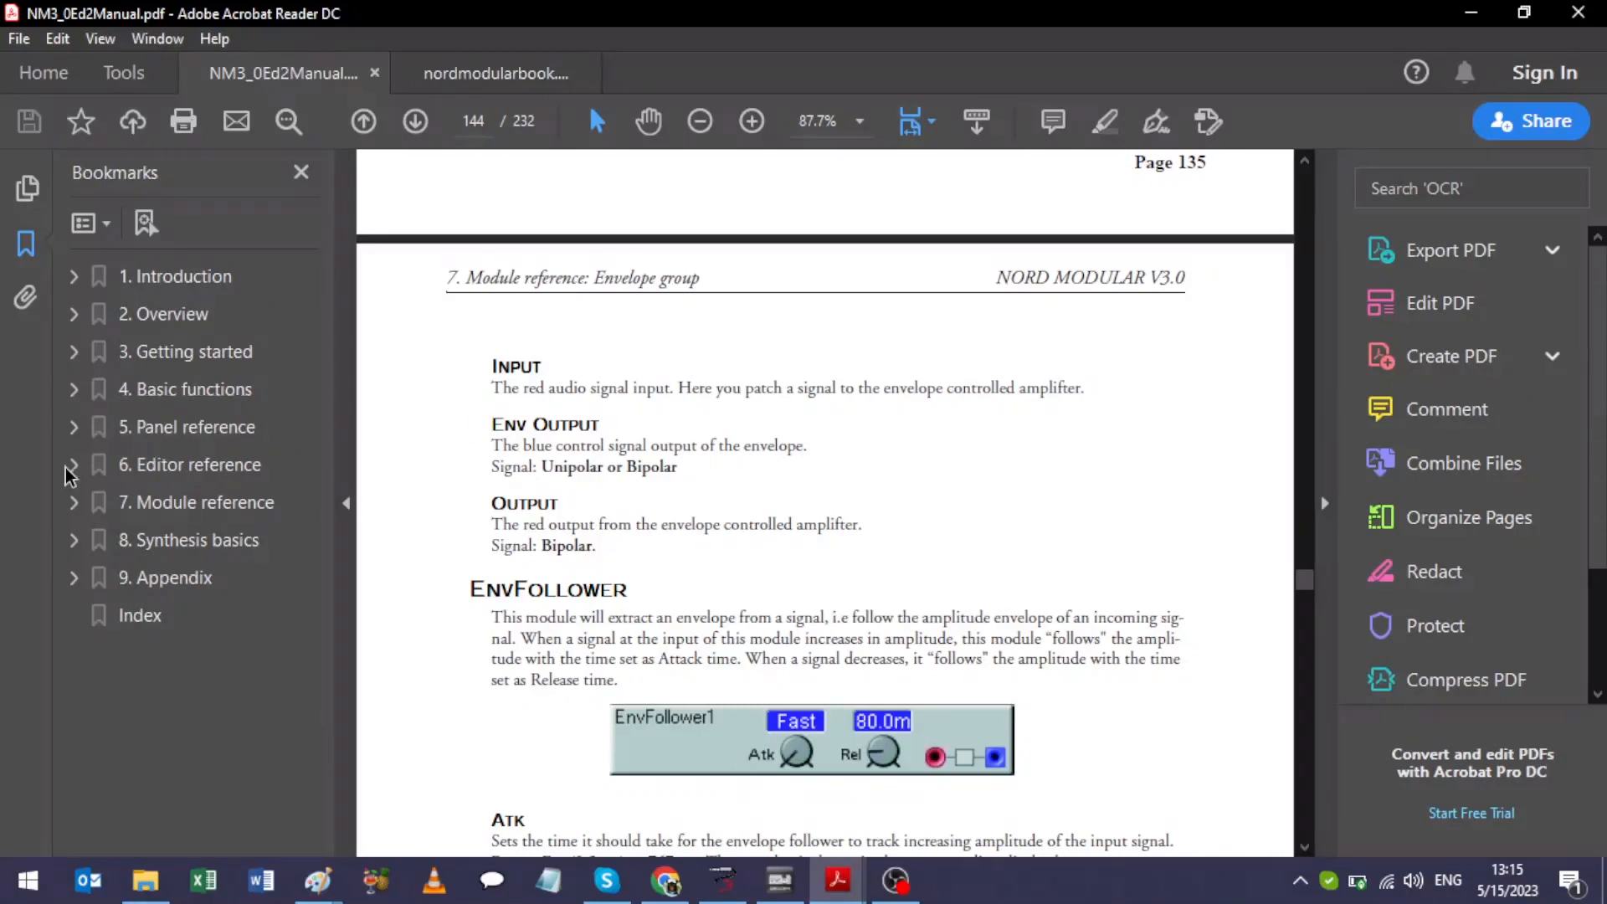
{"action": "left_click", "coordinate": [73, 504]}
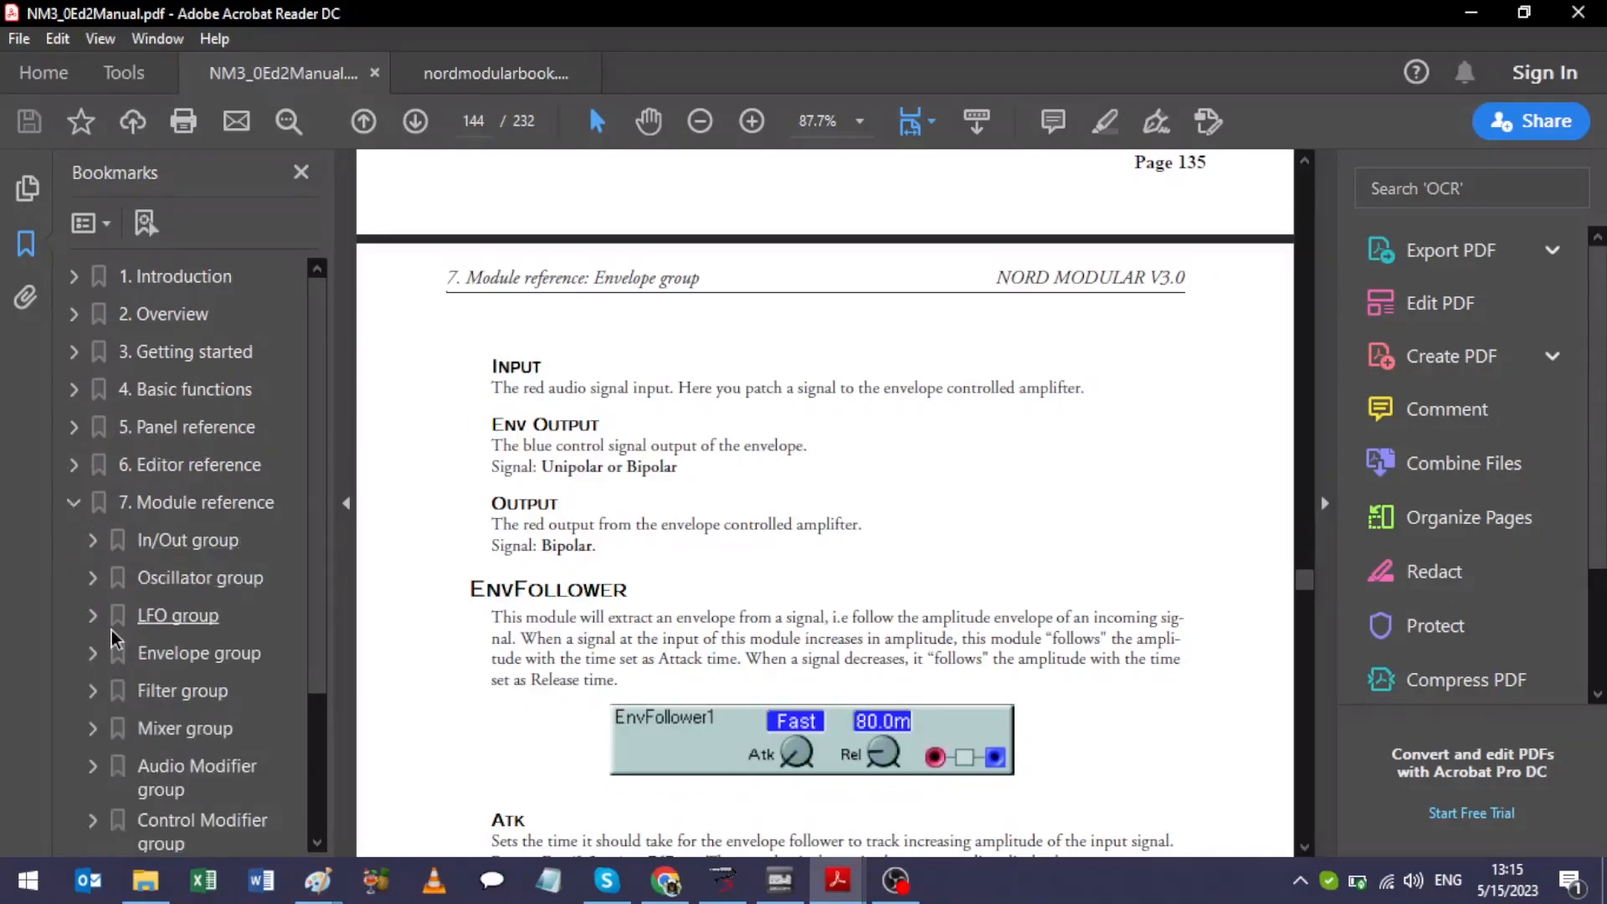
{"action": "left_click", "coordinate": [93, 728]}
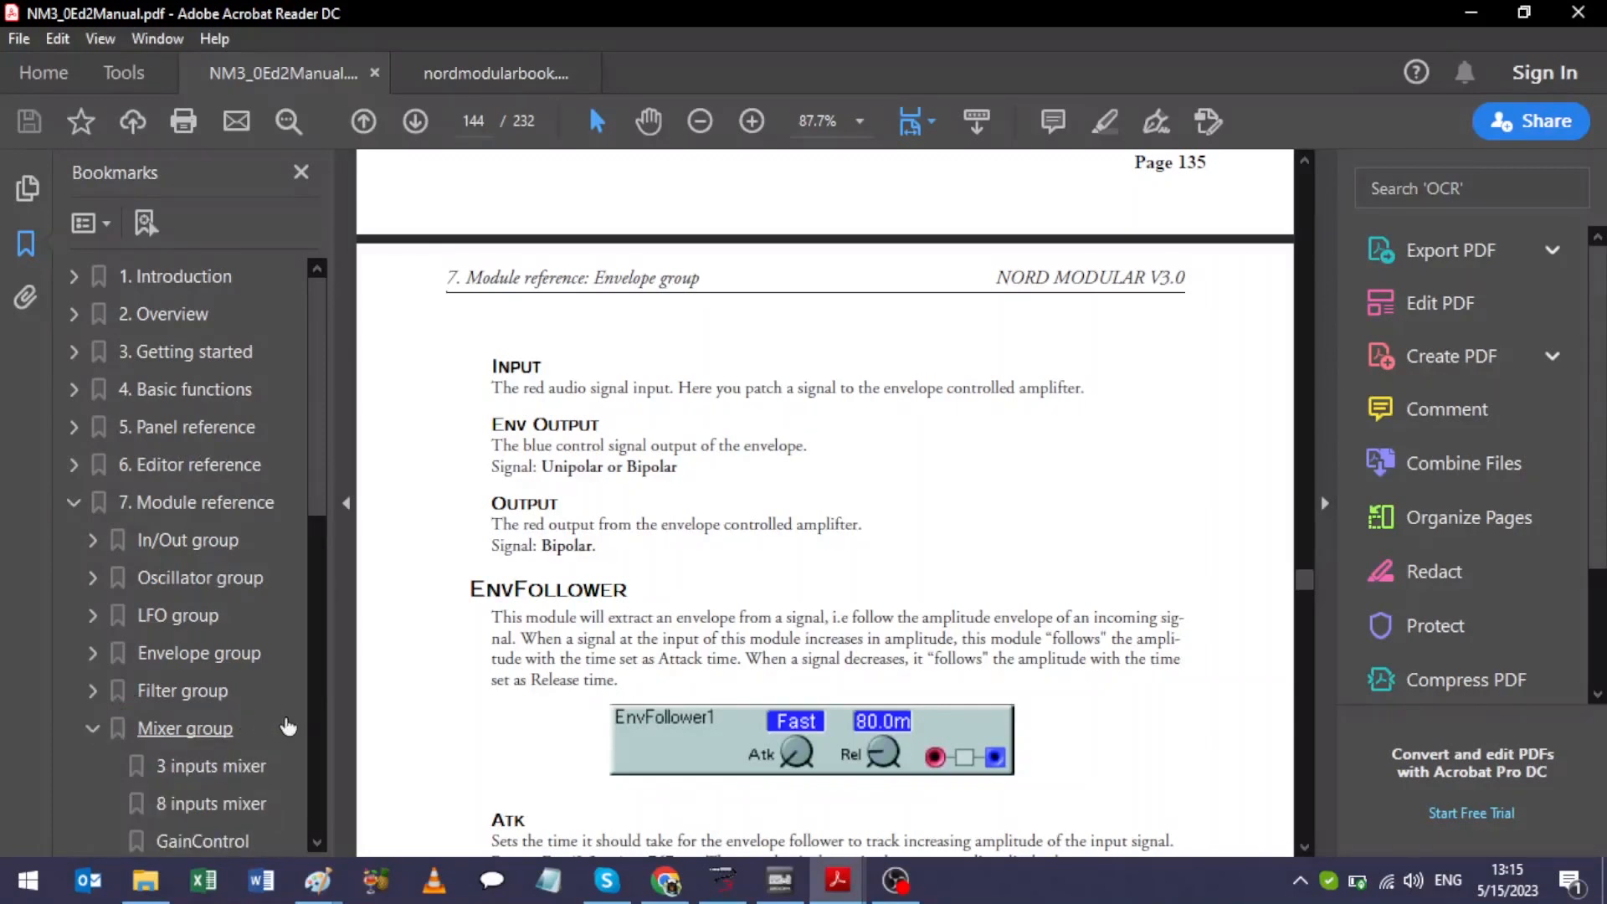
{"action": "left_click_drag", "start_coordinate": [316, 848], "coordinate": [316, 847]}
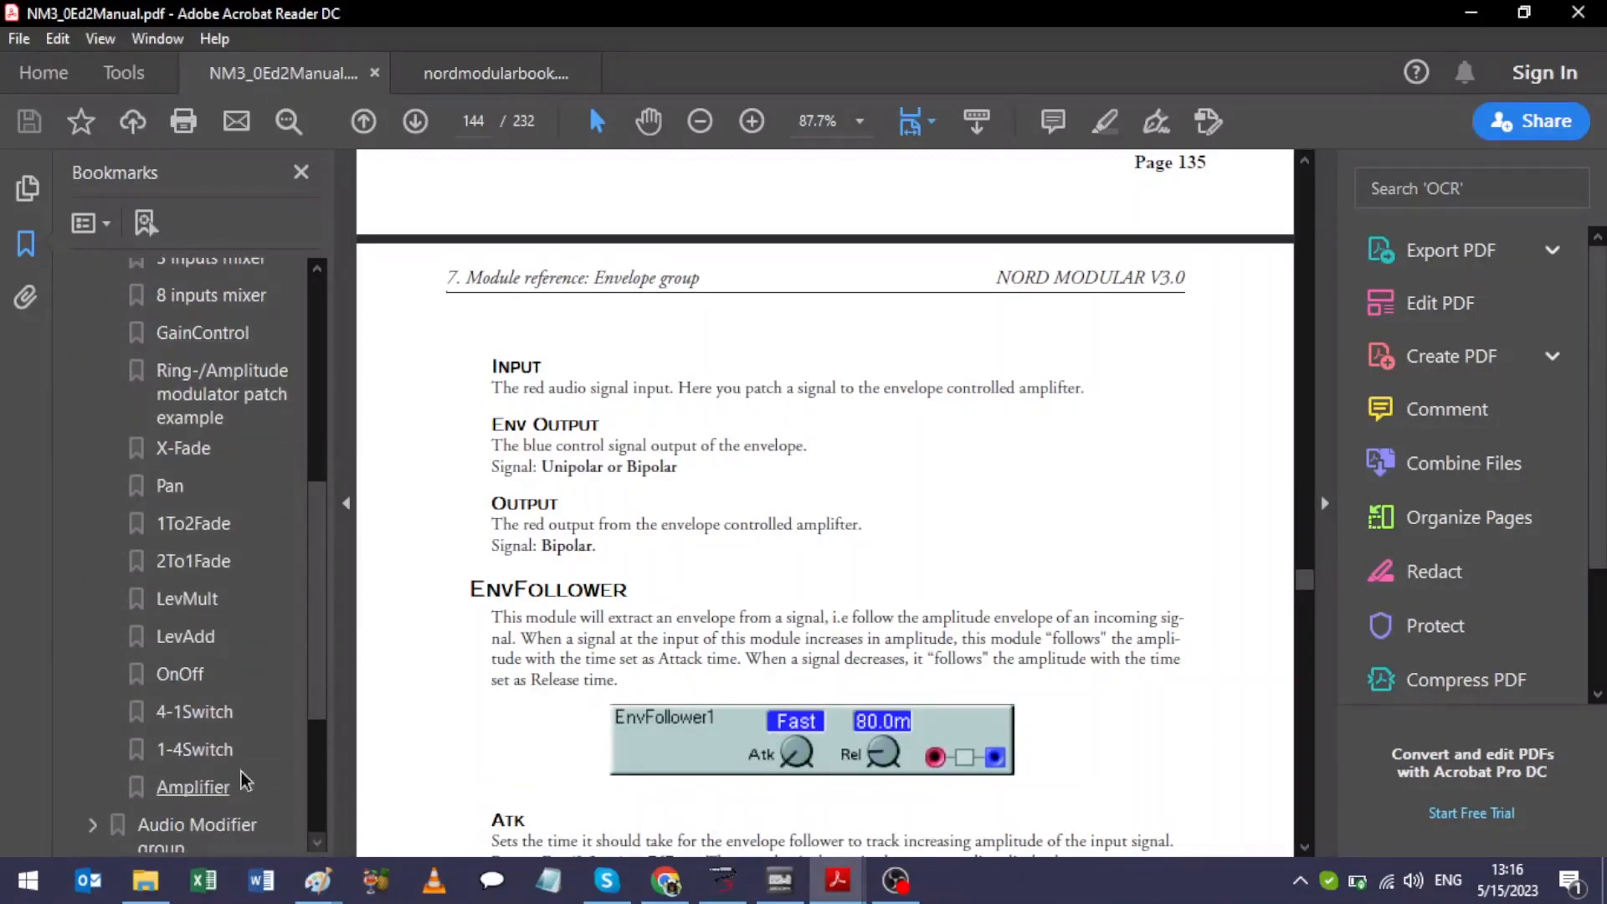
{"action": "left_click", "coordinate": [181, 674]}
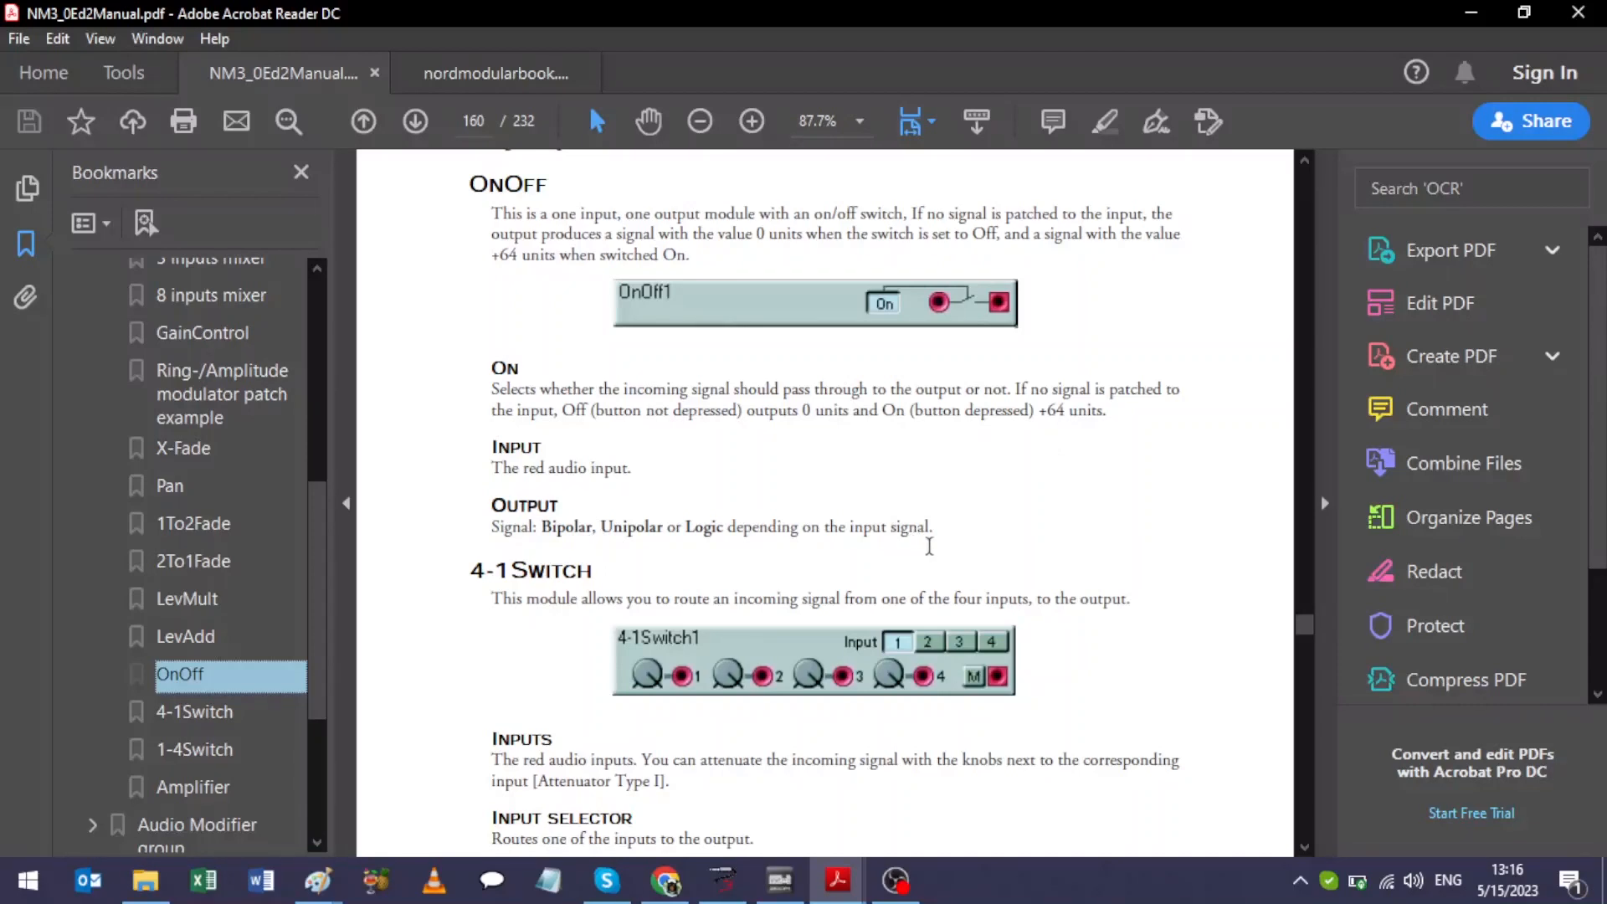
{"action": "left_click", "coordinate": [854, 454]}
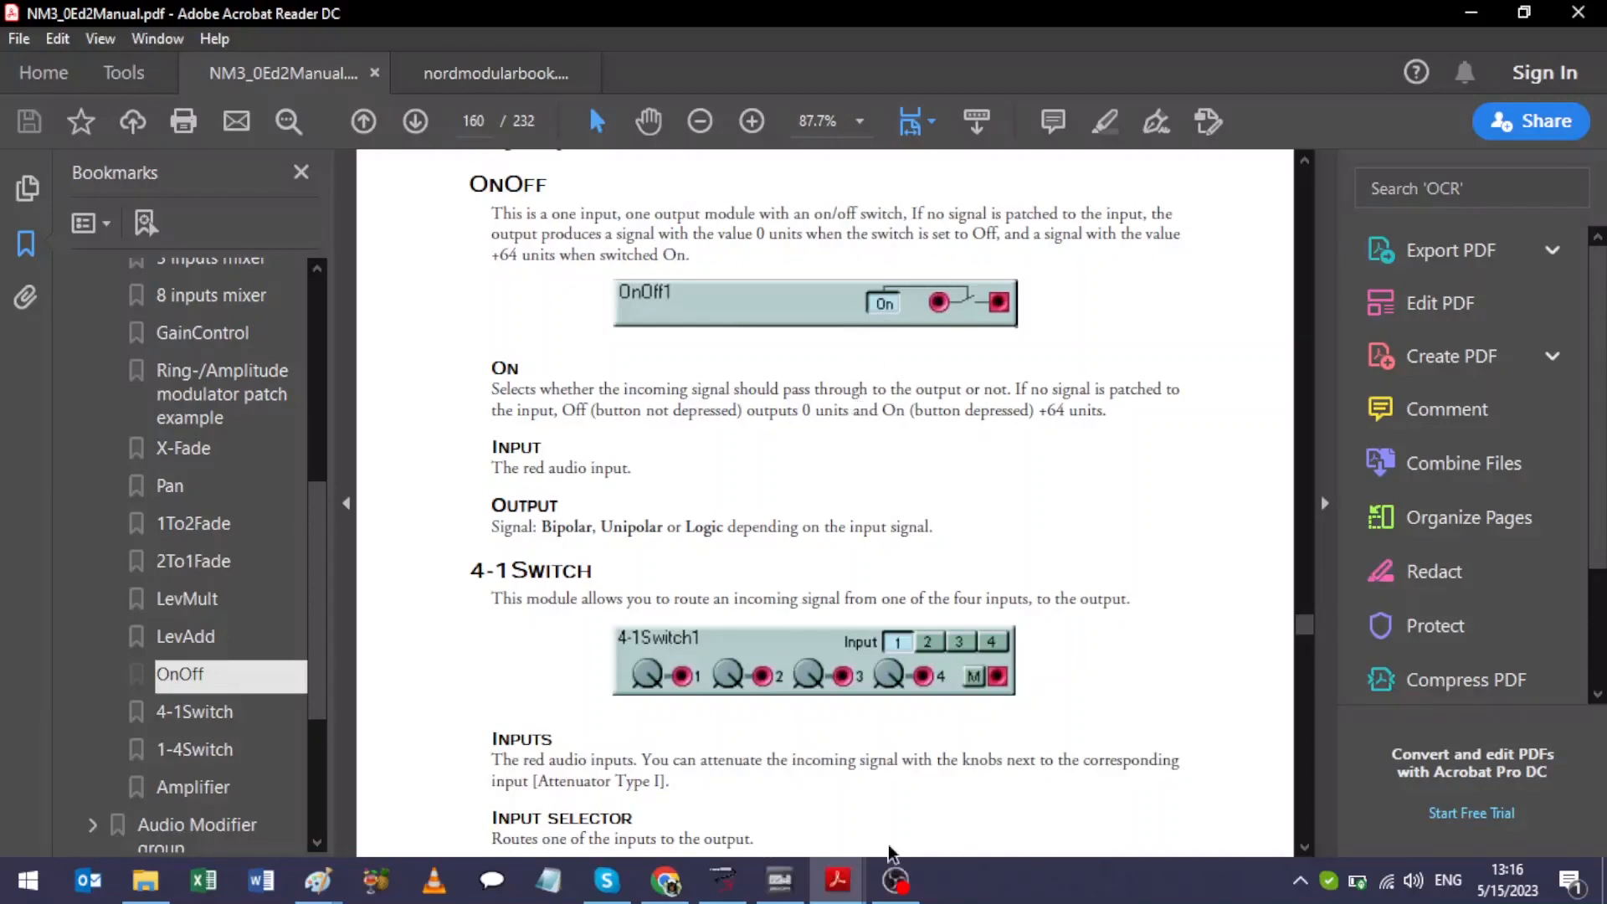
{"action": "left_click", "coordinate": [725, 881]}
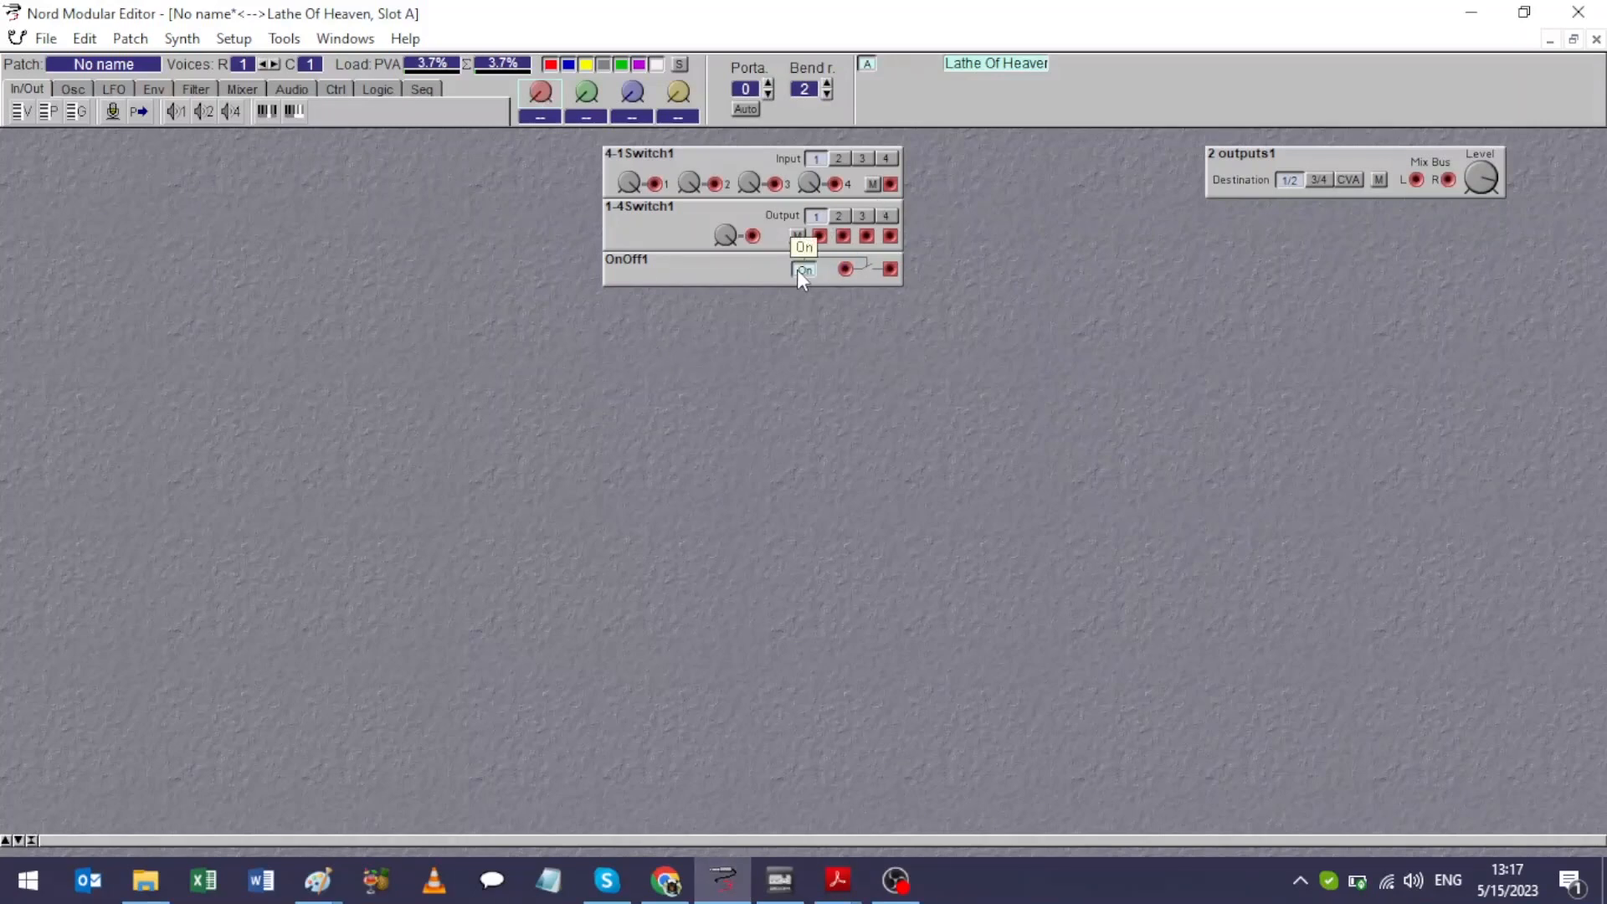
{"action": "right_click", "coordinate": [647, 333]}
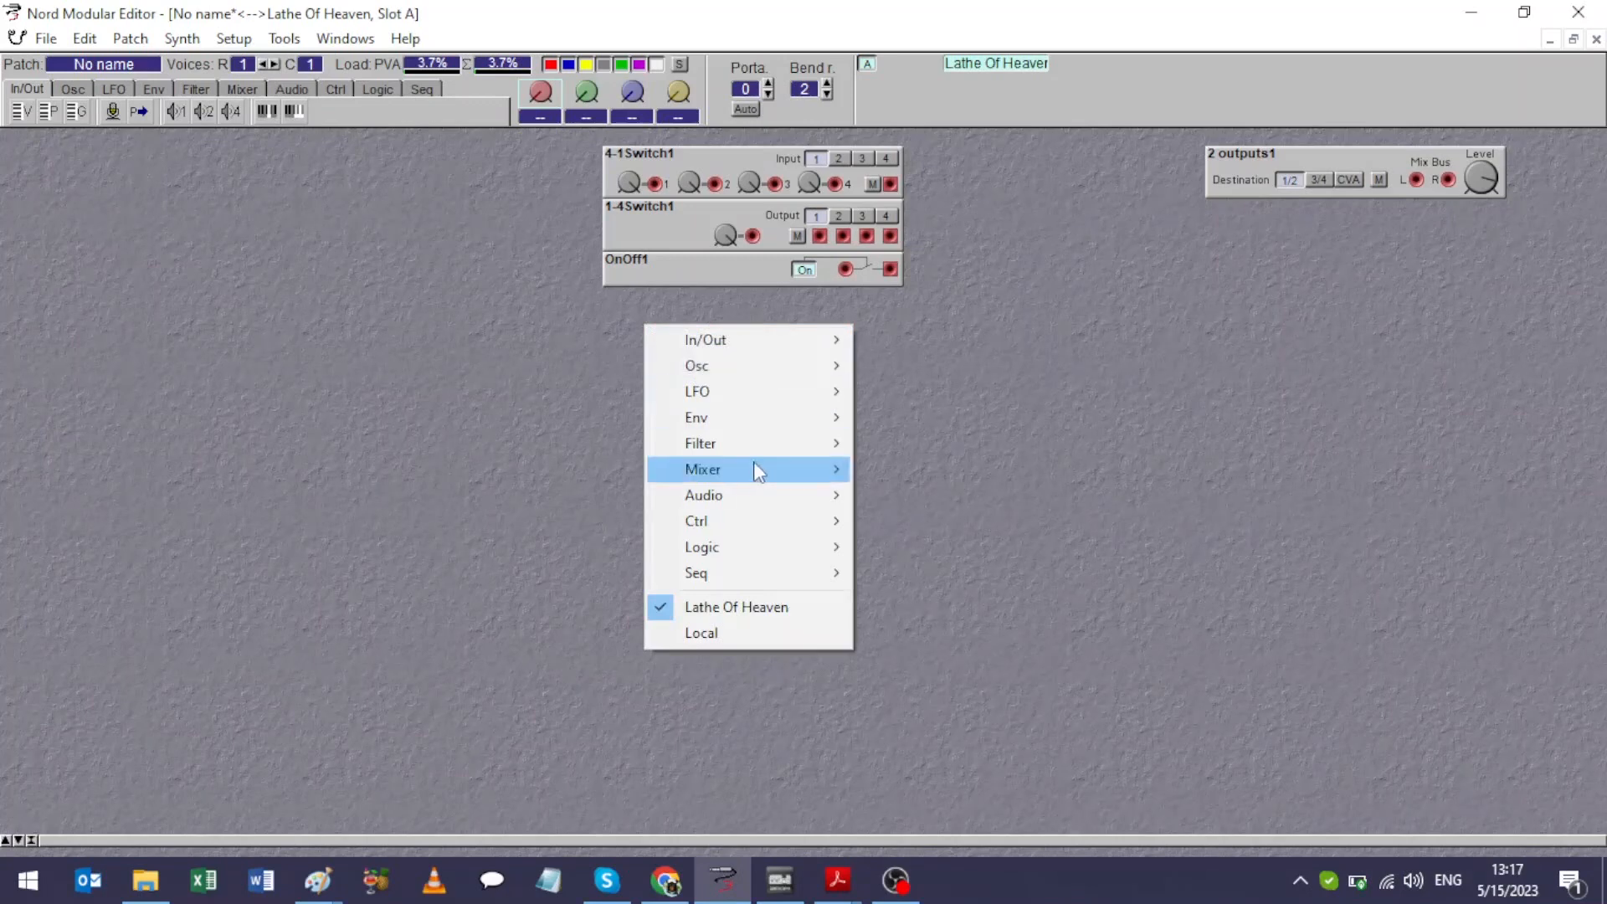
{"action": "mouse_move", "coordinate": [768, 525]}
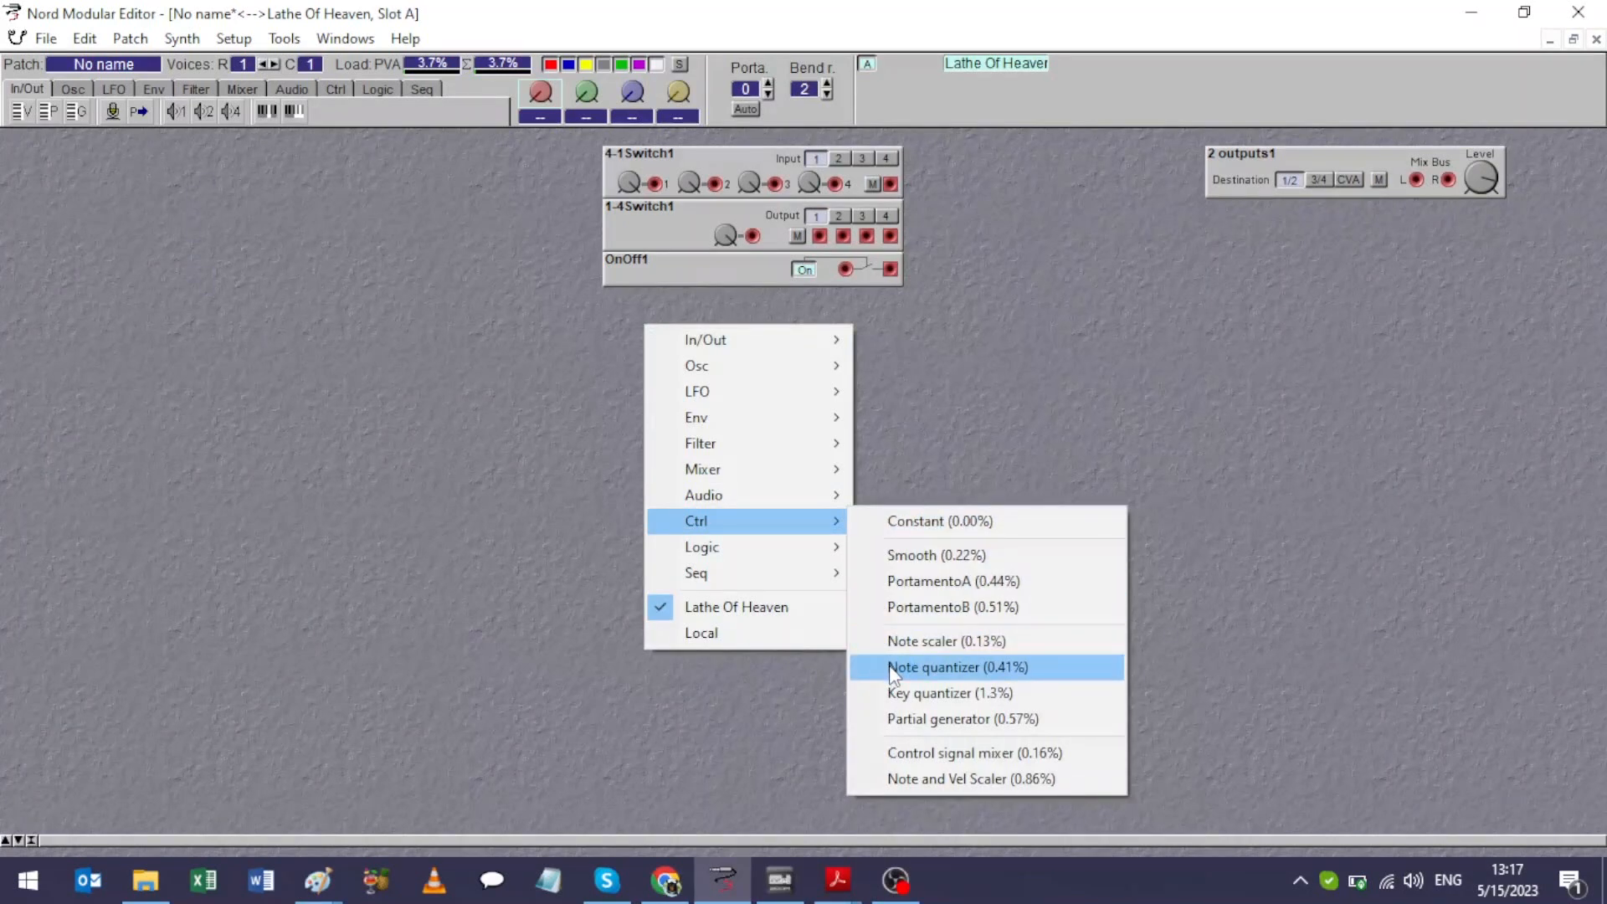
{"action": "left_click", "coordinate": [901, 776]}
{"action": "left_click", "coordinate": [791, 546]}
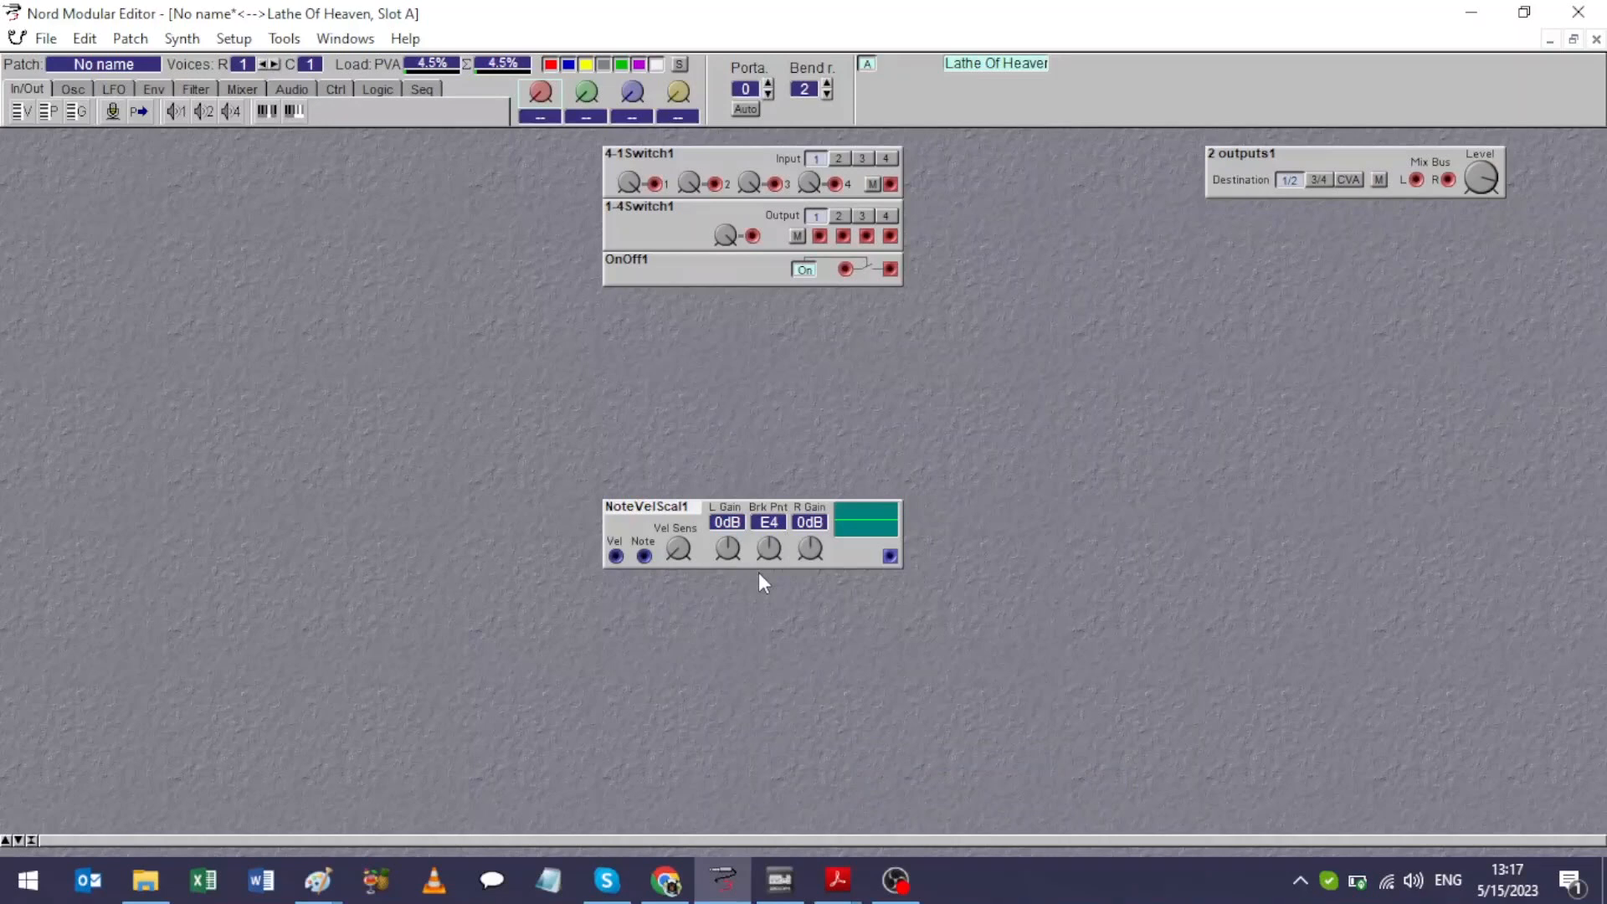
{"action": "key", "text": "Delete"}
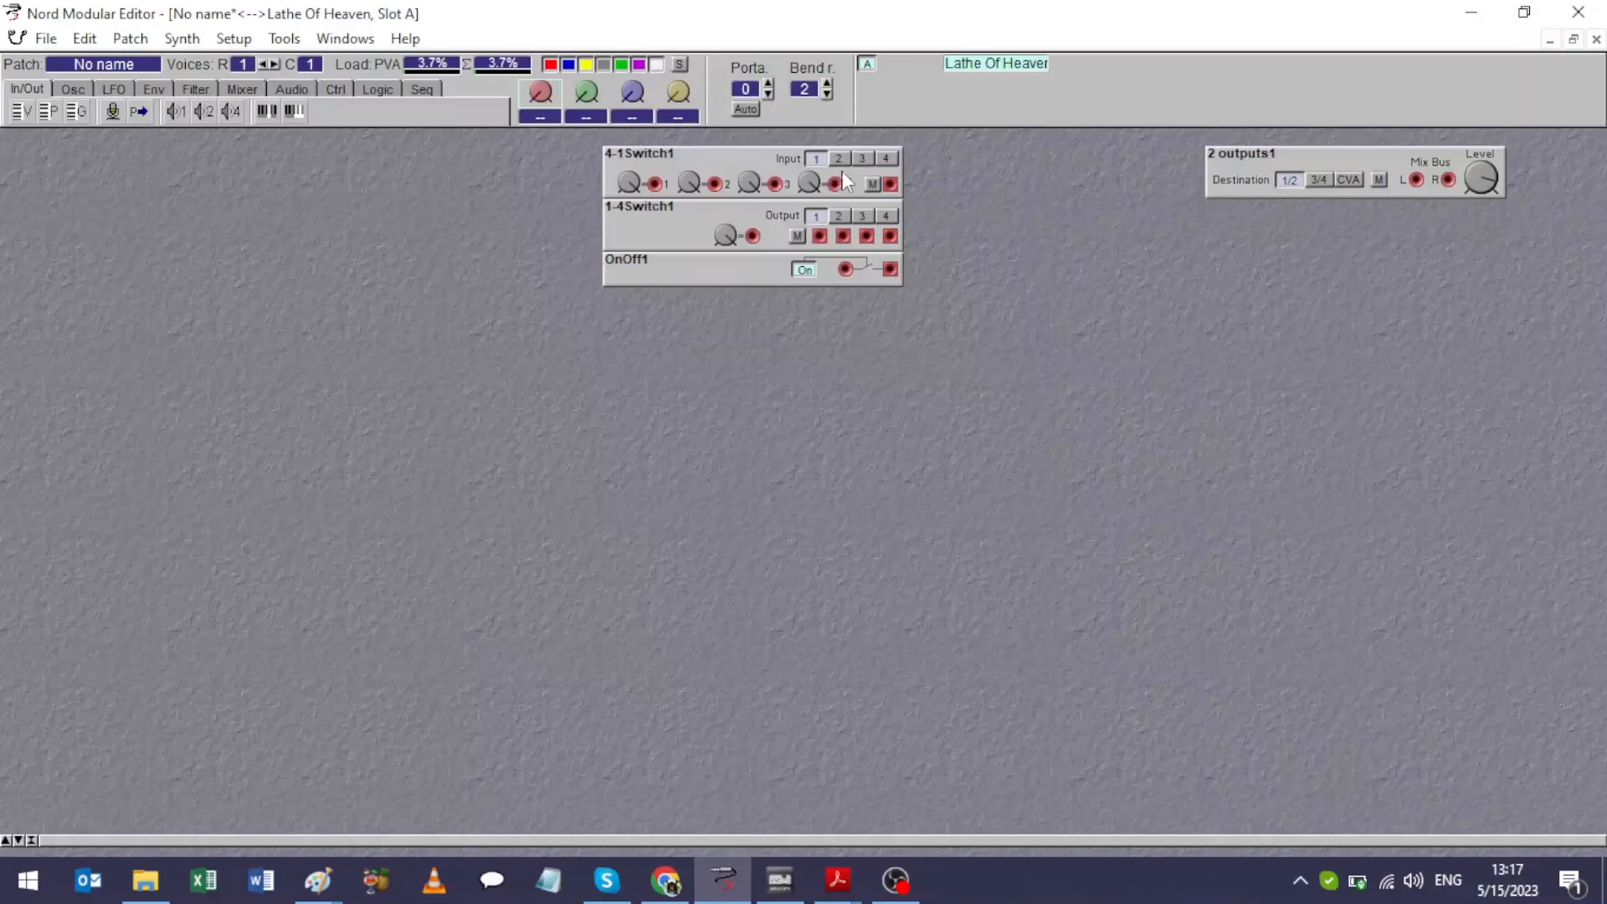
Step: Select input 2 on the 4-1 switch module
{"action": "left_click", "coordinate": [825, 158]}
{"action": "left_click", "coordinate": [884, 160]}
{"action": "right_click", "coordinate": [559, 343]}
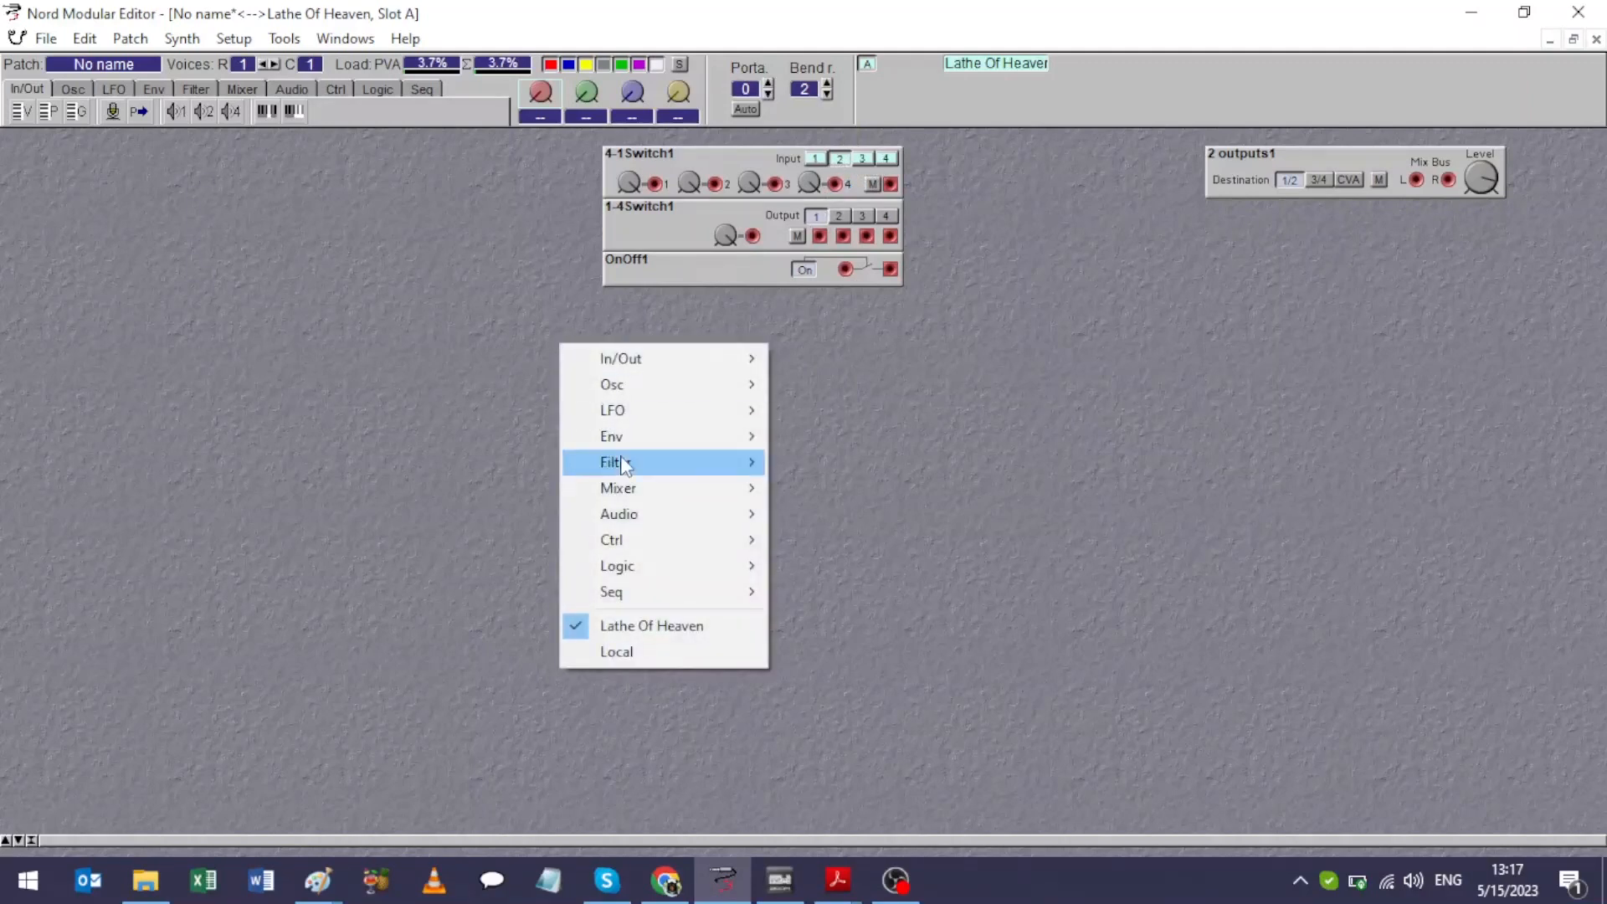
{"action": "left_click", "coordinate": [879, 638]}
Step: Switch to Chrome, search the web for stochaos in a new tab, and open the Nonlinearcircuits module page
{"action": "left_click", "coordinate": [651, 897]}
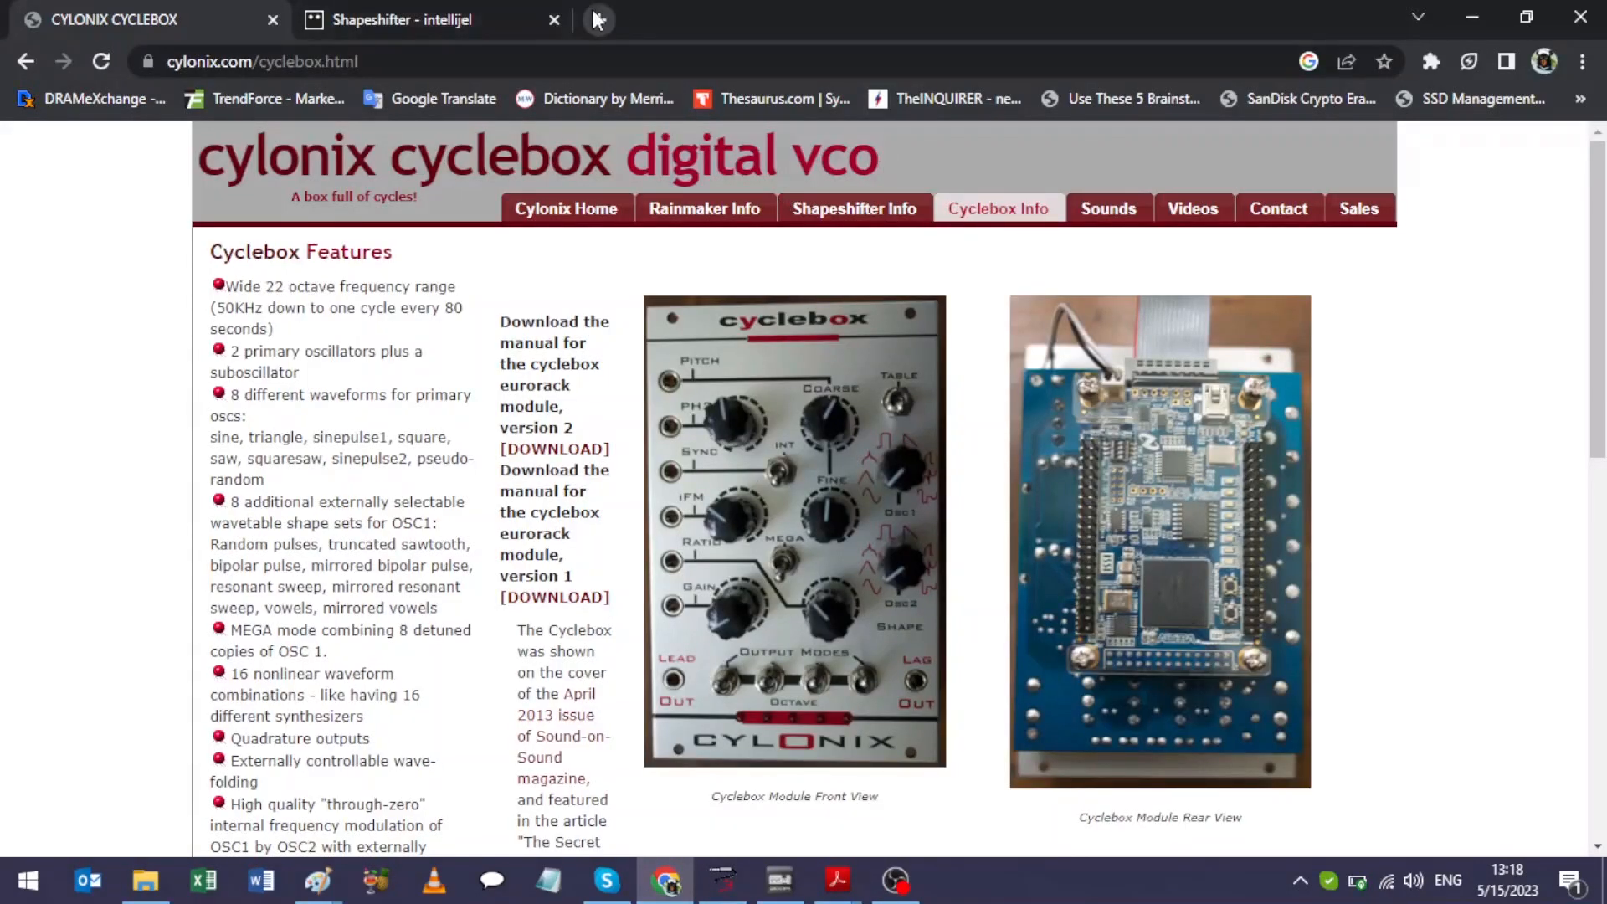
{"action": "left_click", "coordinate": [598, 21]}
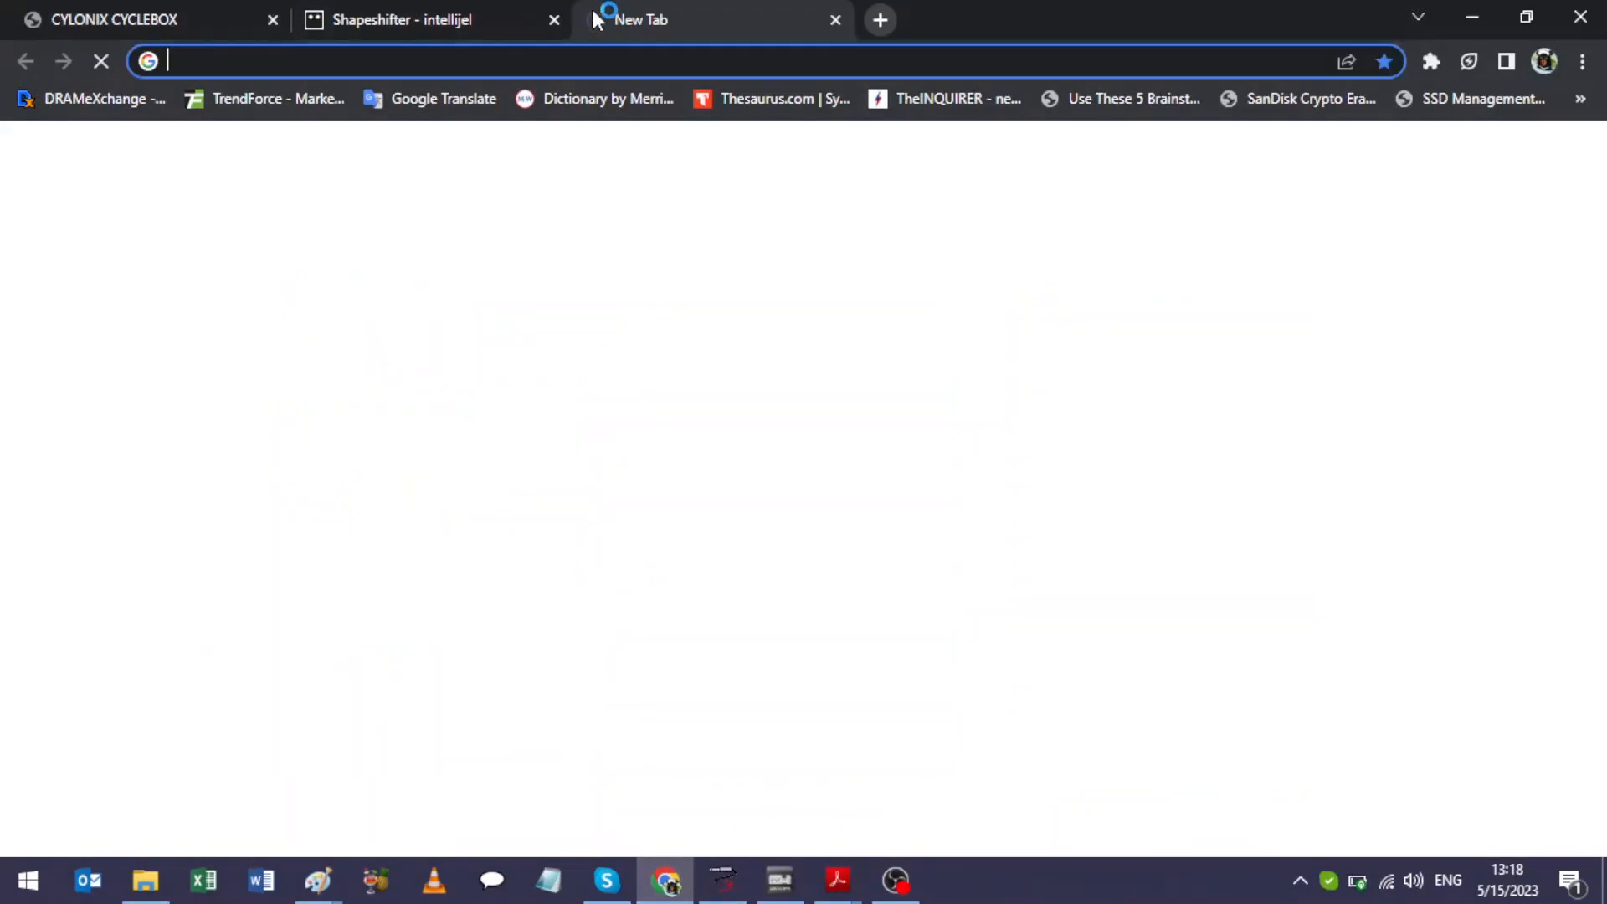
{"action": "type", "text": "stochaos"}
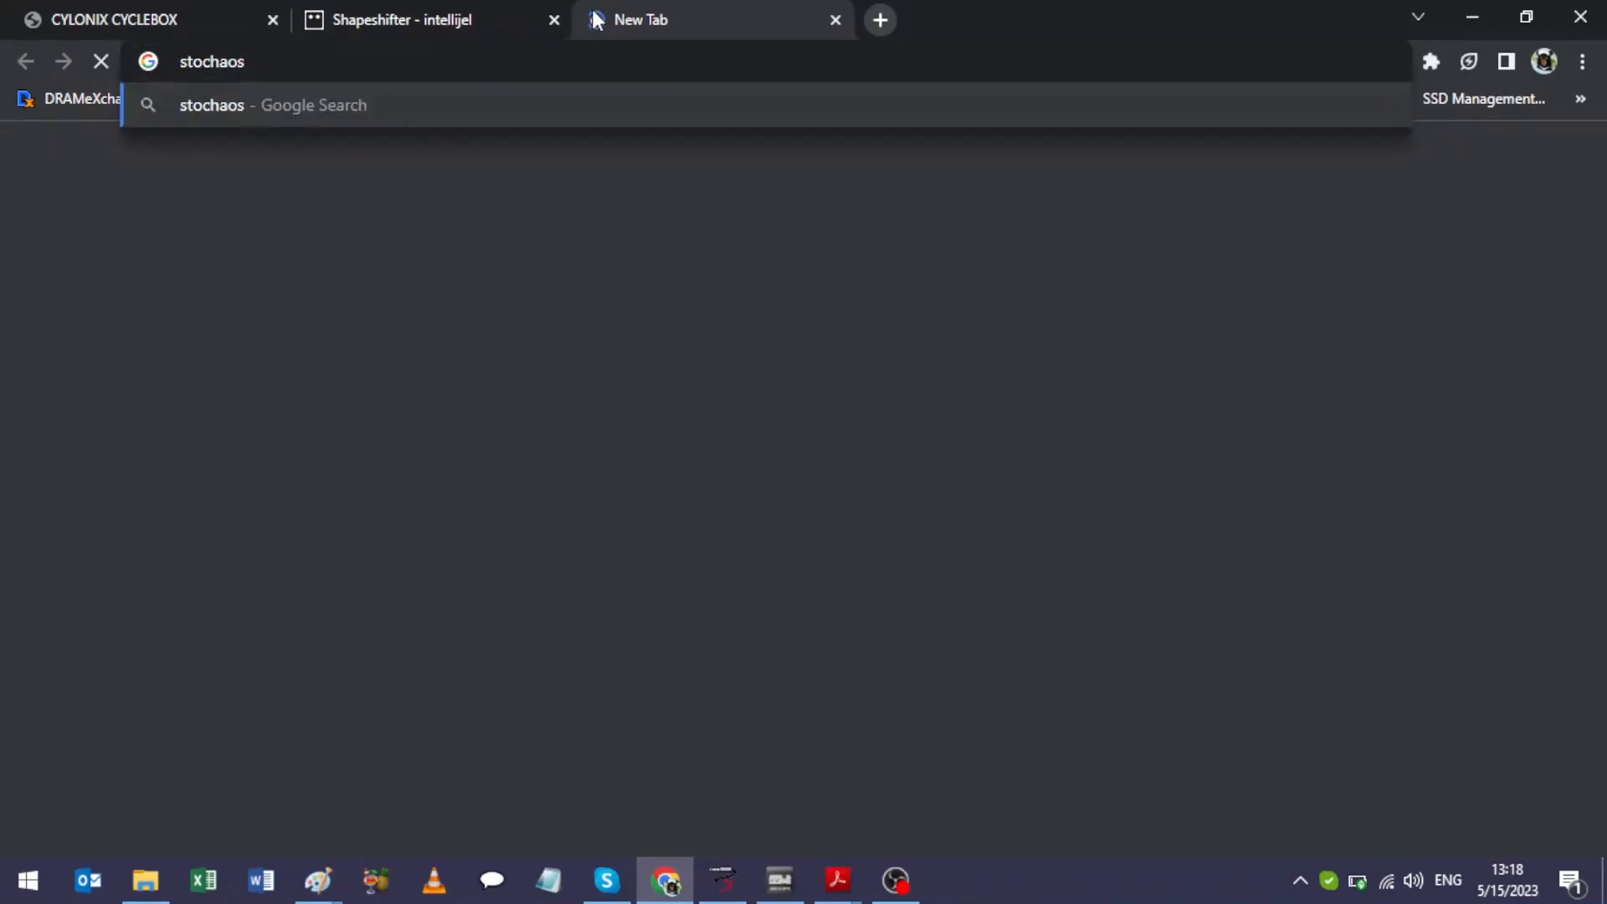
{"action": "key", "text": "Return"}
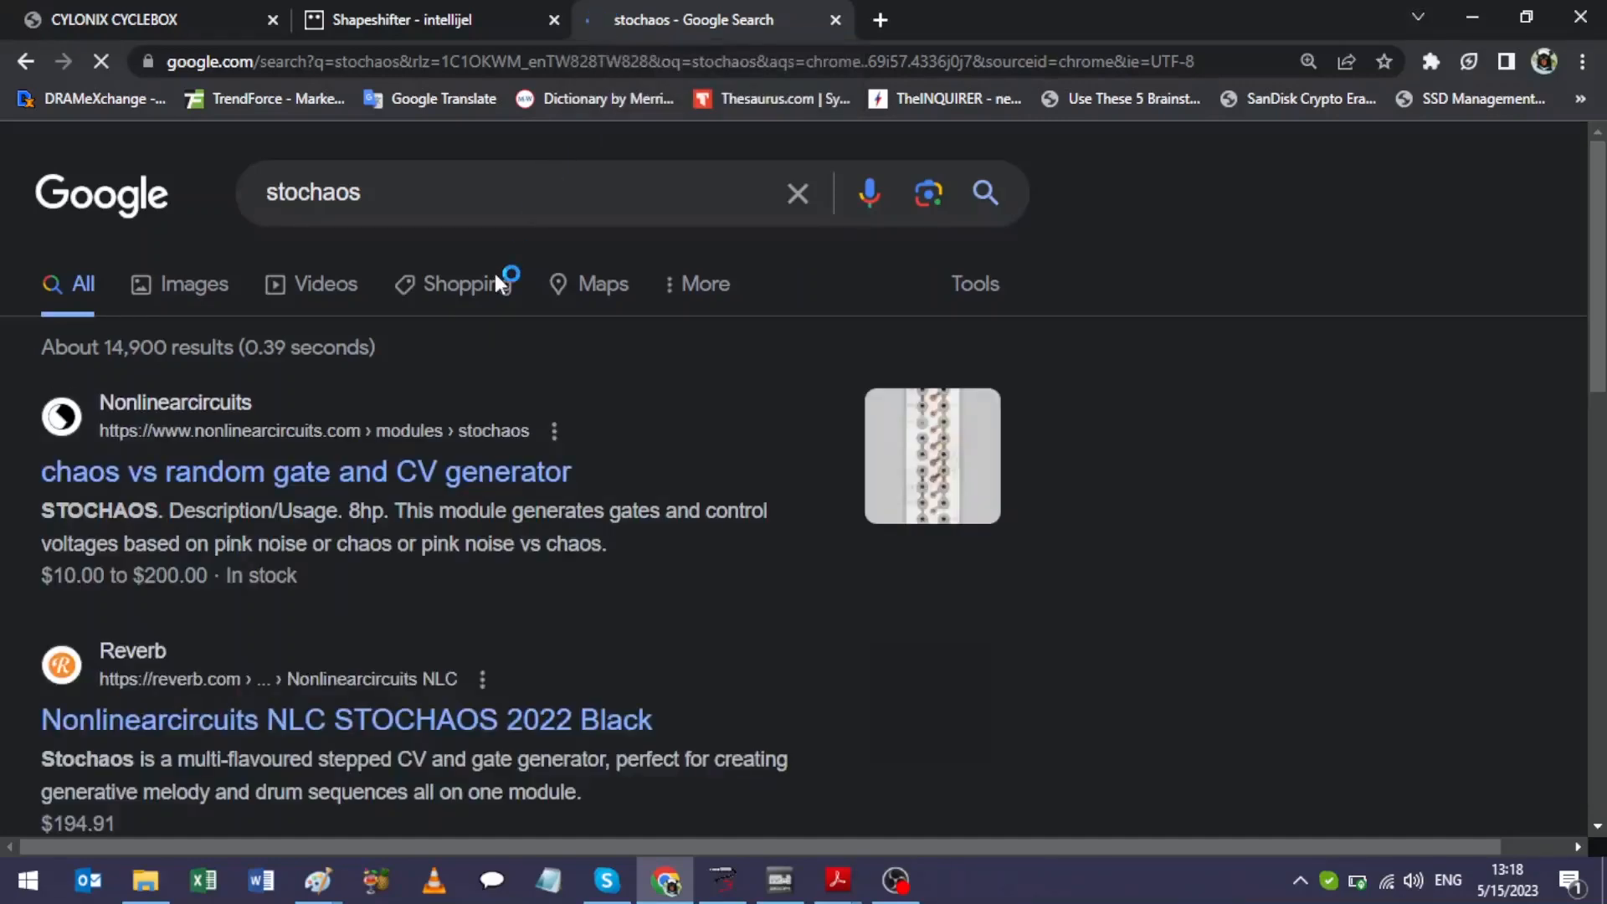
{"action": "left_click", "coordinate": [410, 486]}
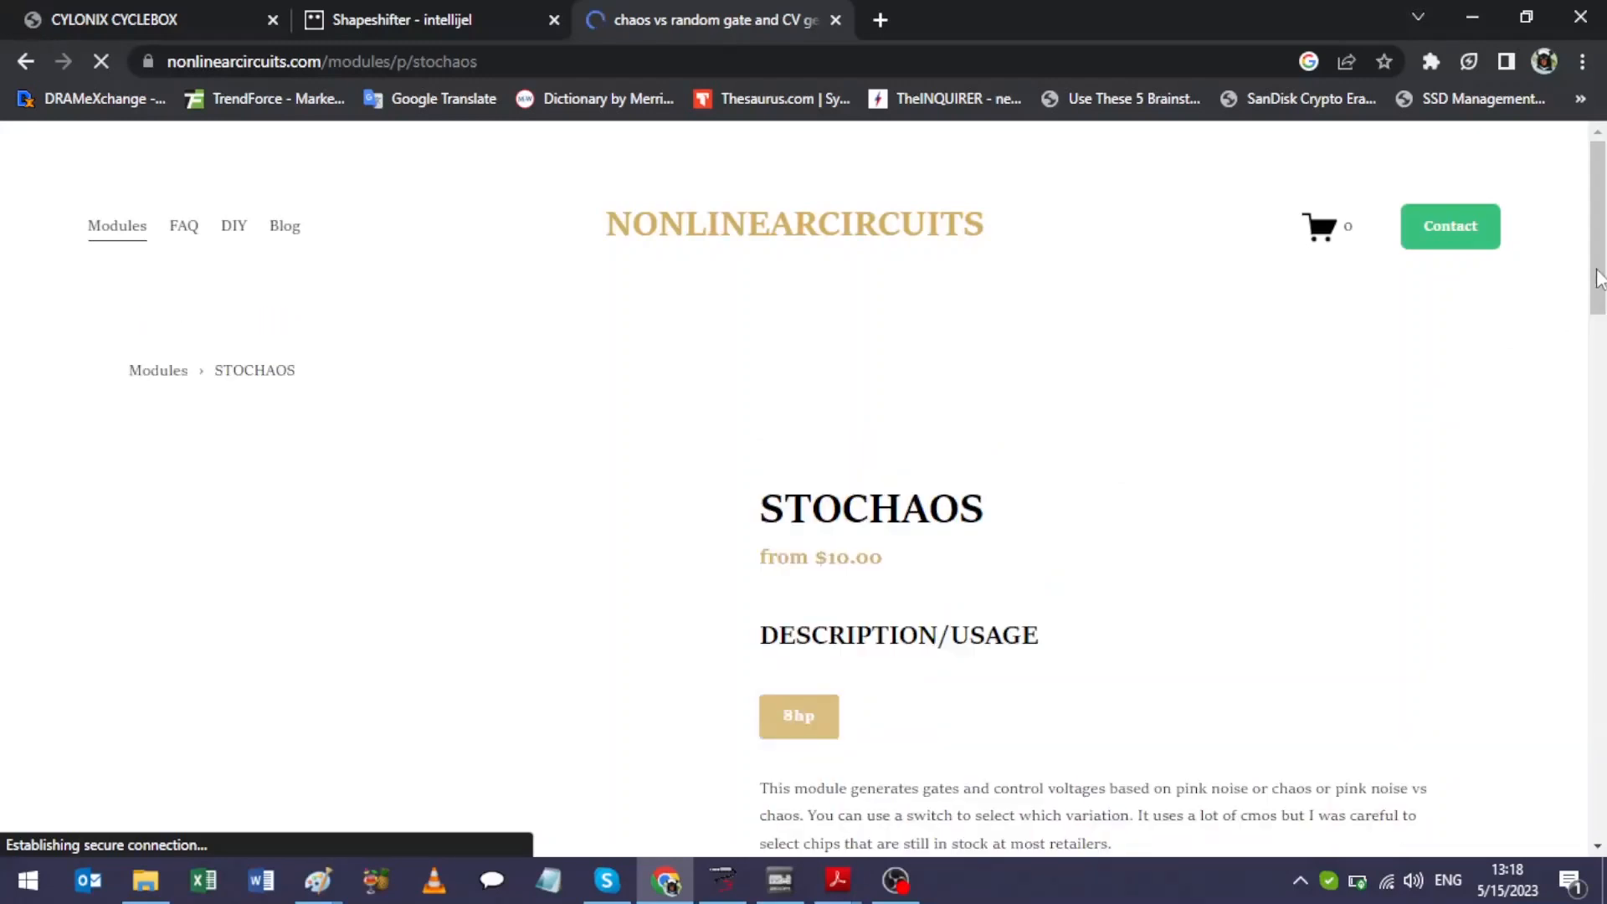
Step: Read the STOCHAOS description and front panel on the Nonlinearcircuits page, and return to the Nord Modular Editor
{"action": "left_click_drag", "start_coordinate": [1600, 280], "coordinate": [1599, 353]}
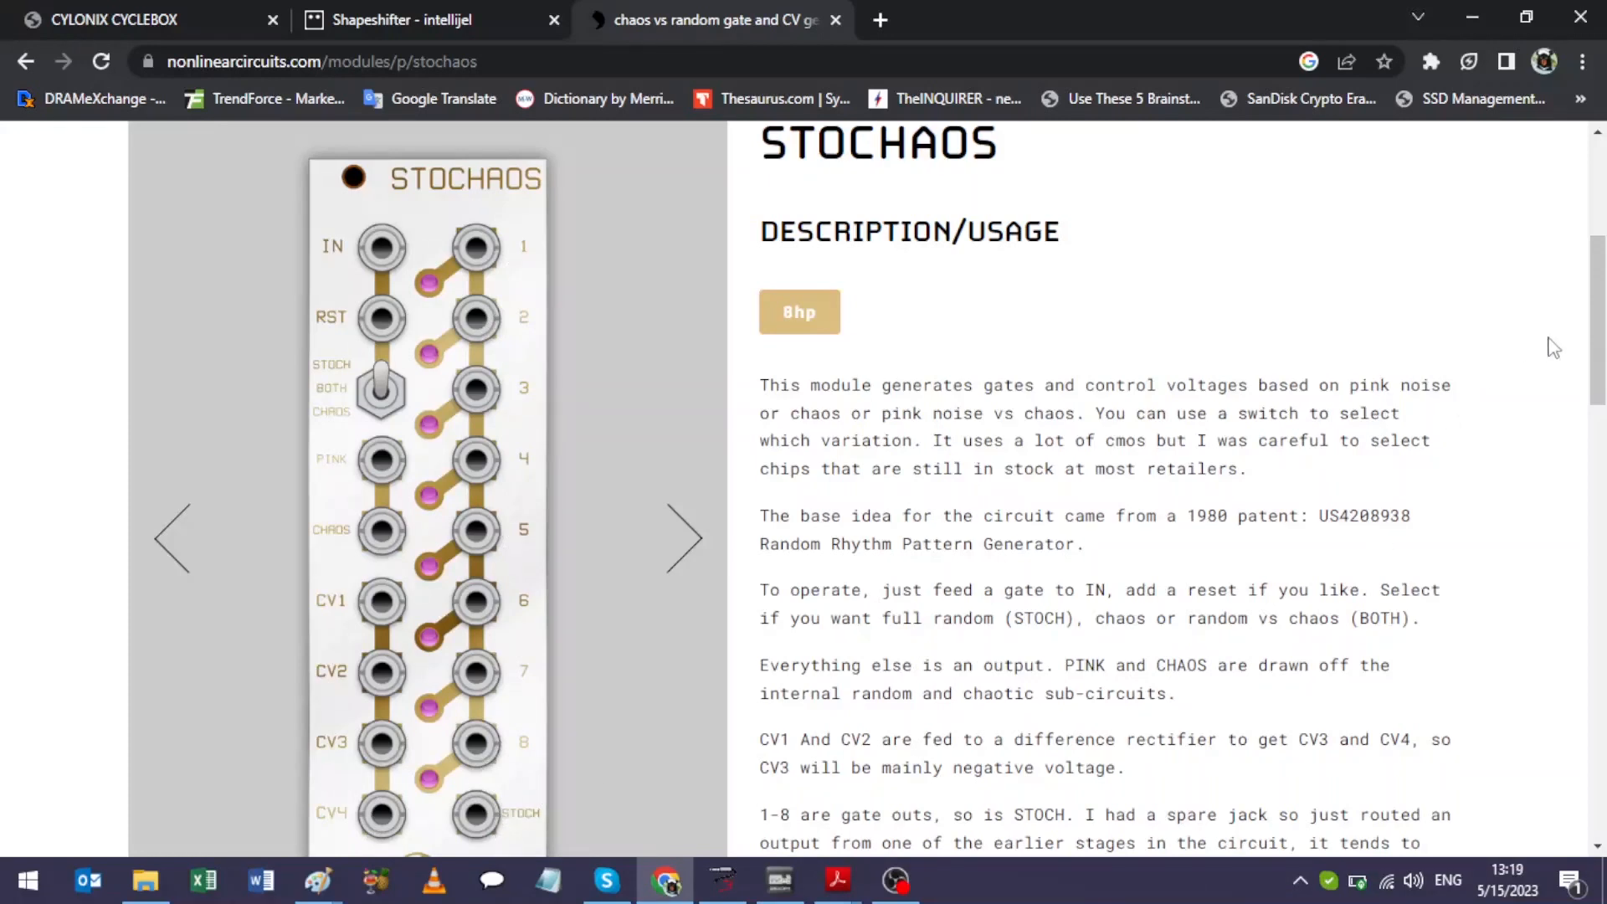
{"action": "mouse_move", "coordinate": [1599, 339]}
{"action": "left_mouse_down"}
{"action": "mouse_move", "coordinate": [1599, 370]}
{"action": "mouse_move", "coordinate": [1599, 351]}
{"action": "left_mouse_up"}
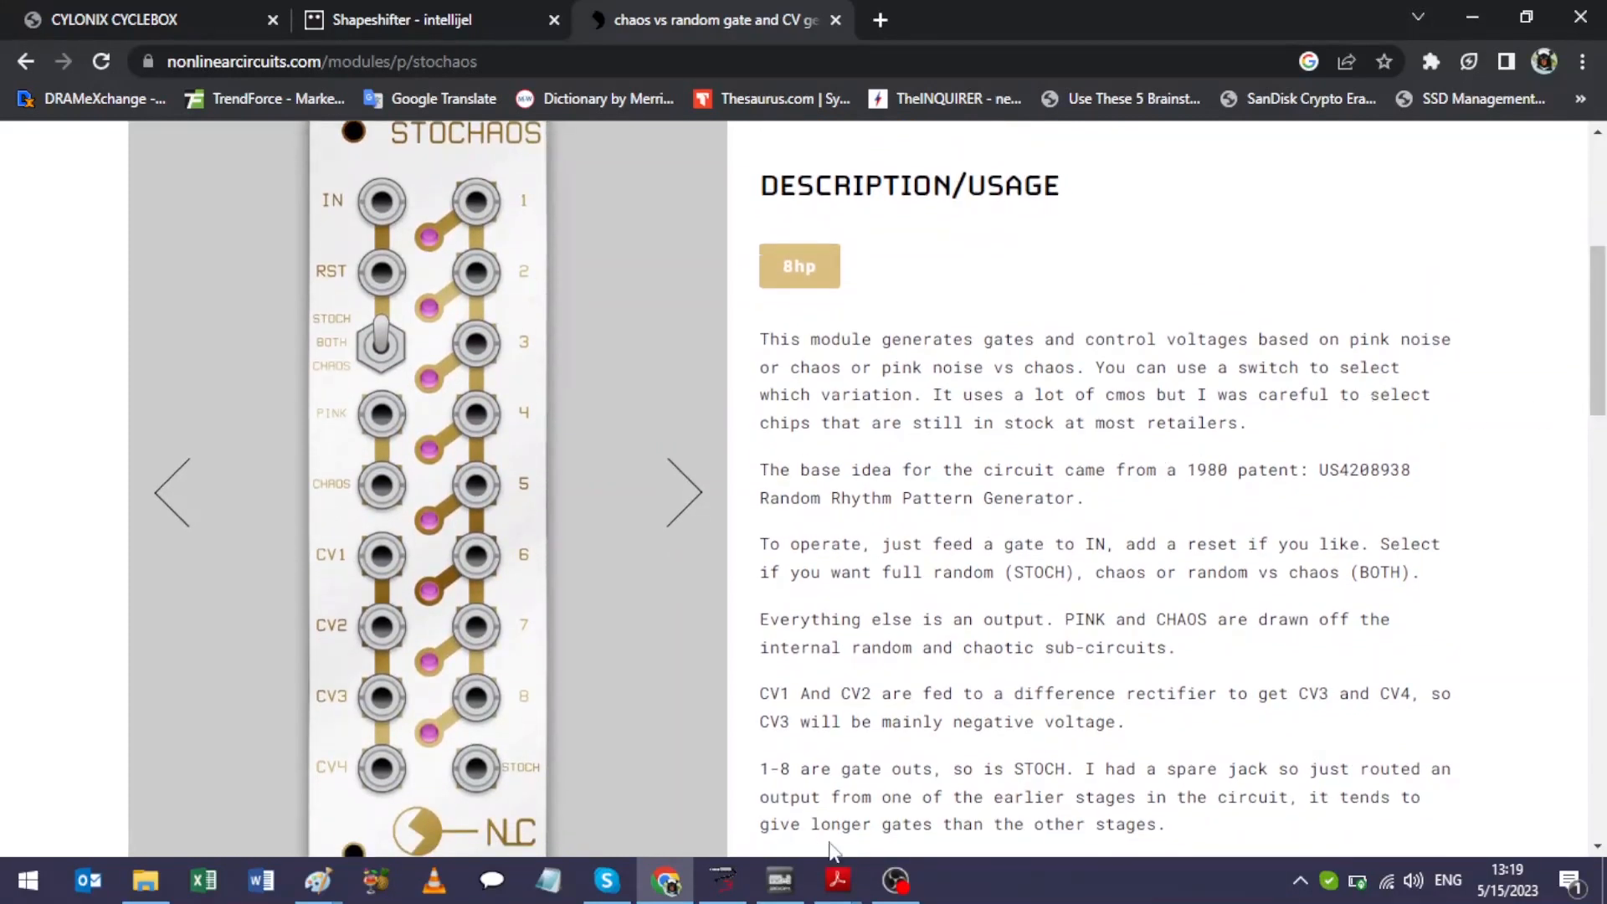
{"action": "mouse_move", "coordinate": [799, 864]}
{"action": "mouse_move", "coordinate": [741, 879]}
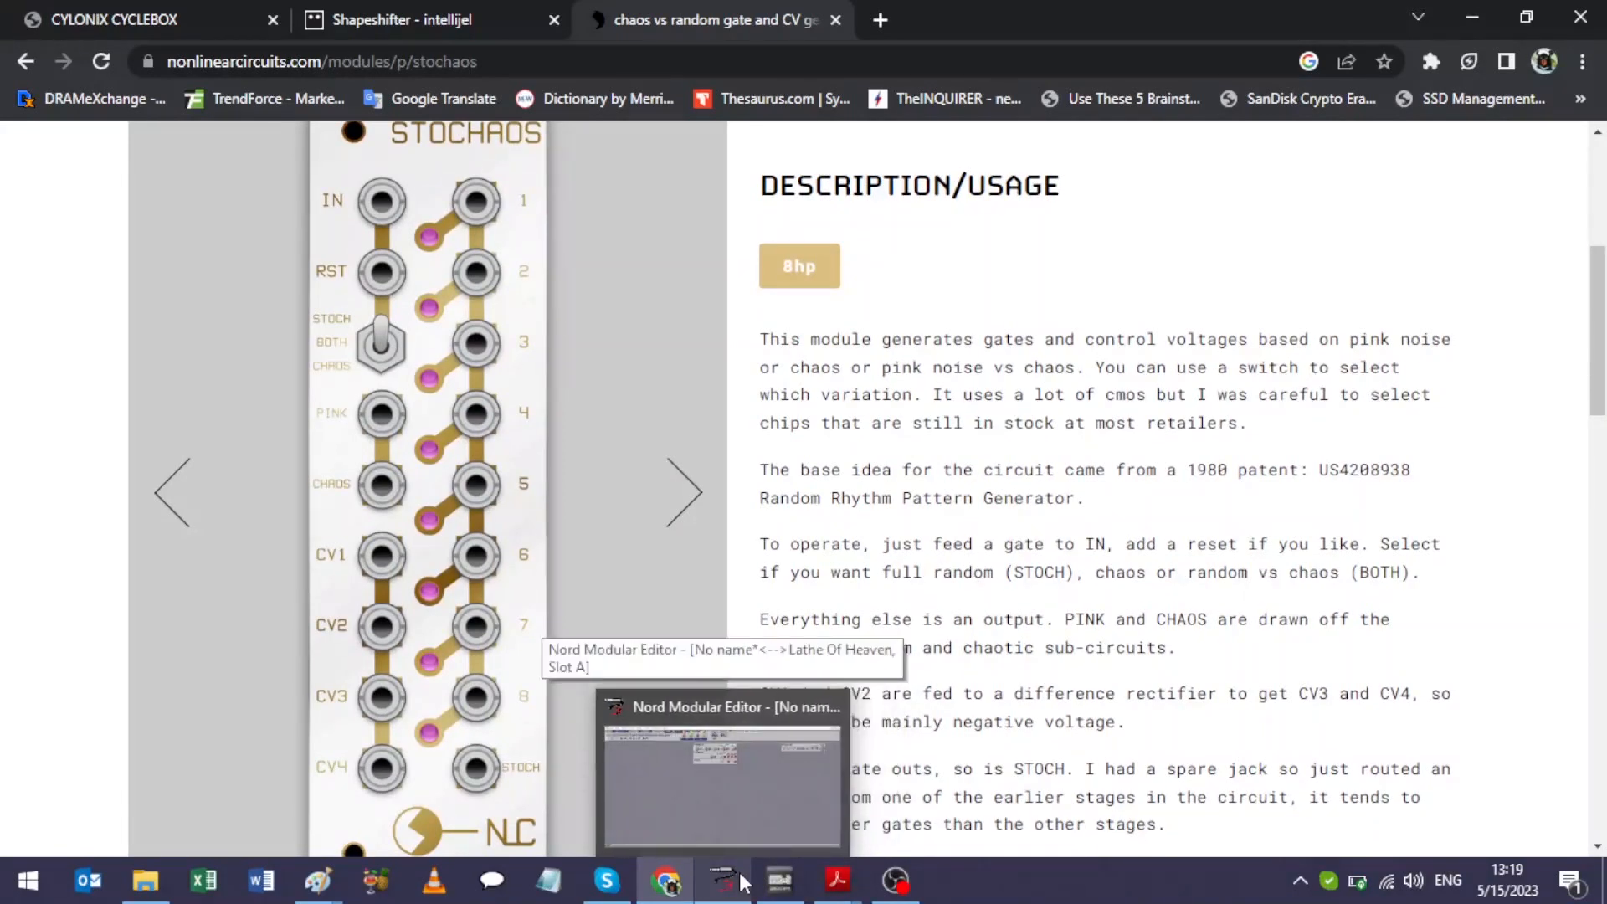
{"action": "left_click", "coordinate": [742, 883]}
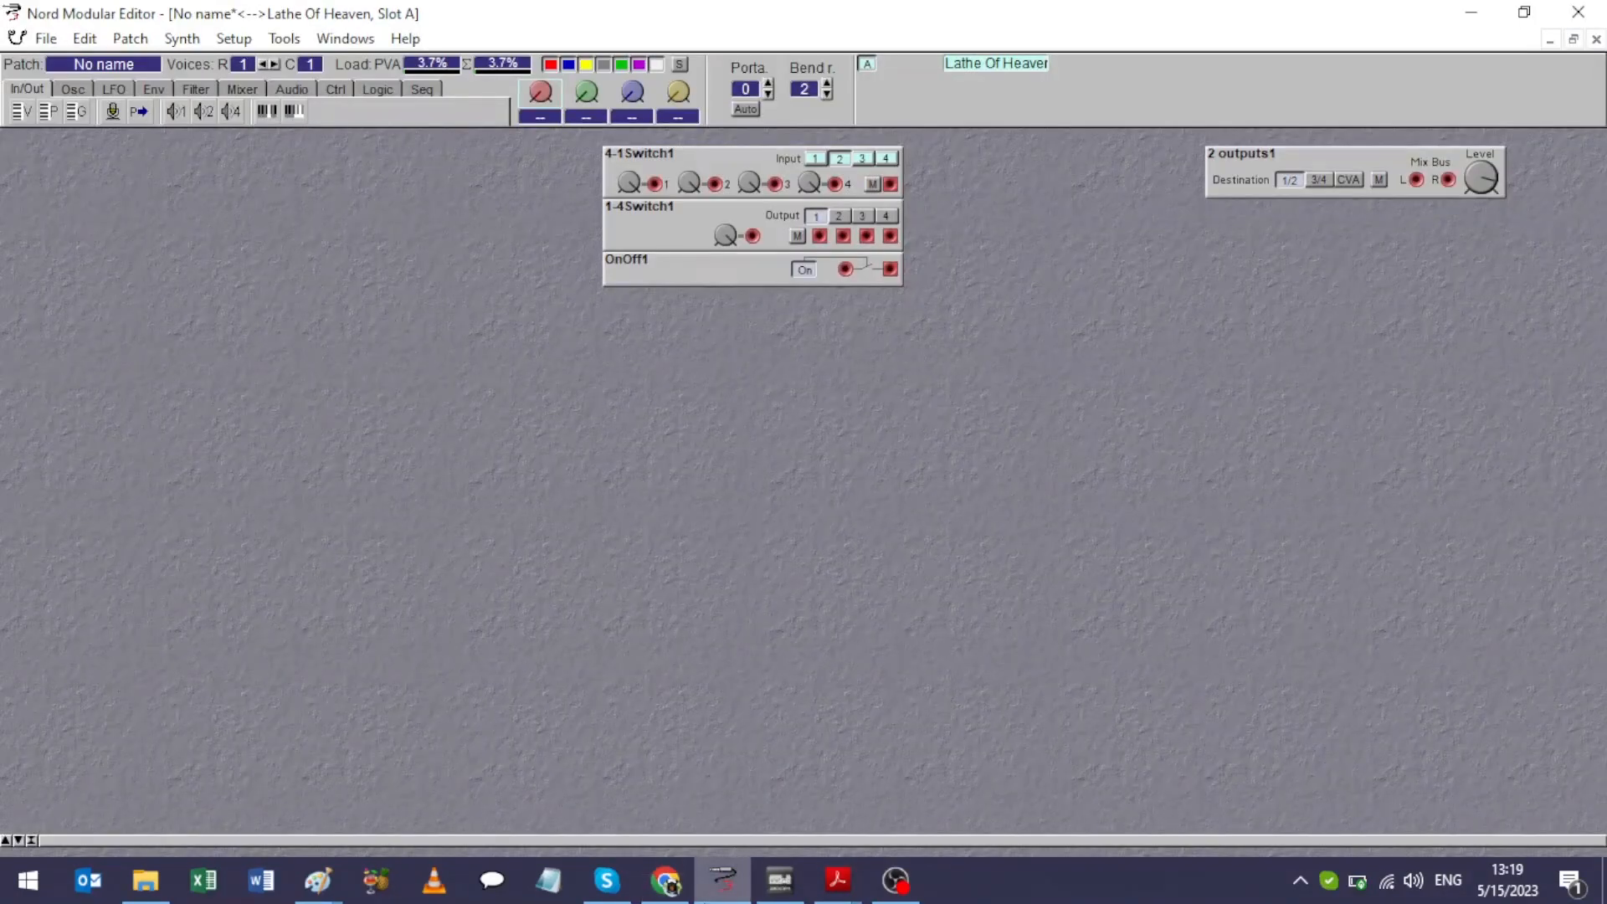
{"action": "left_click", "coordinate": [707, 879]}
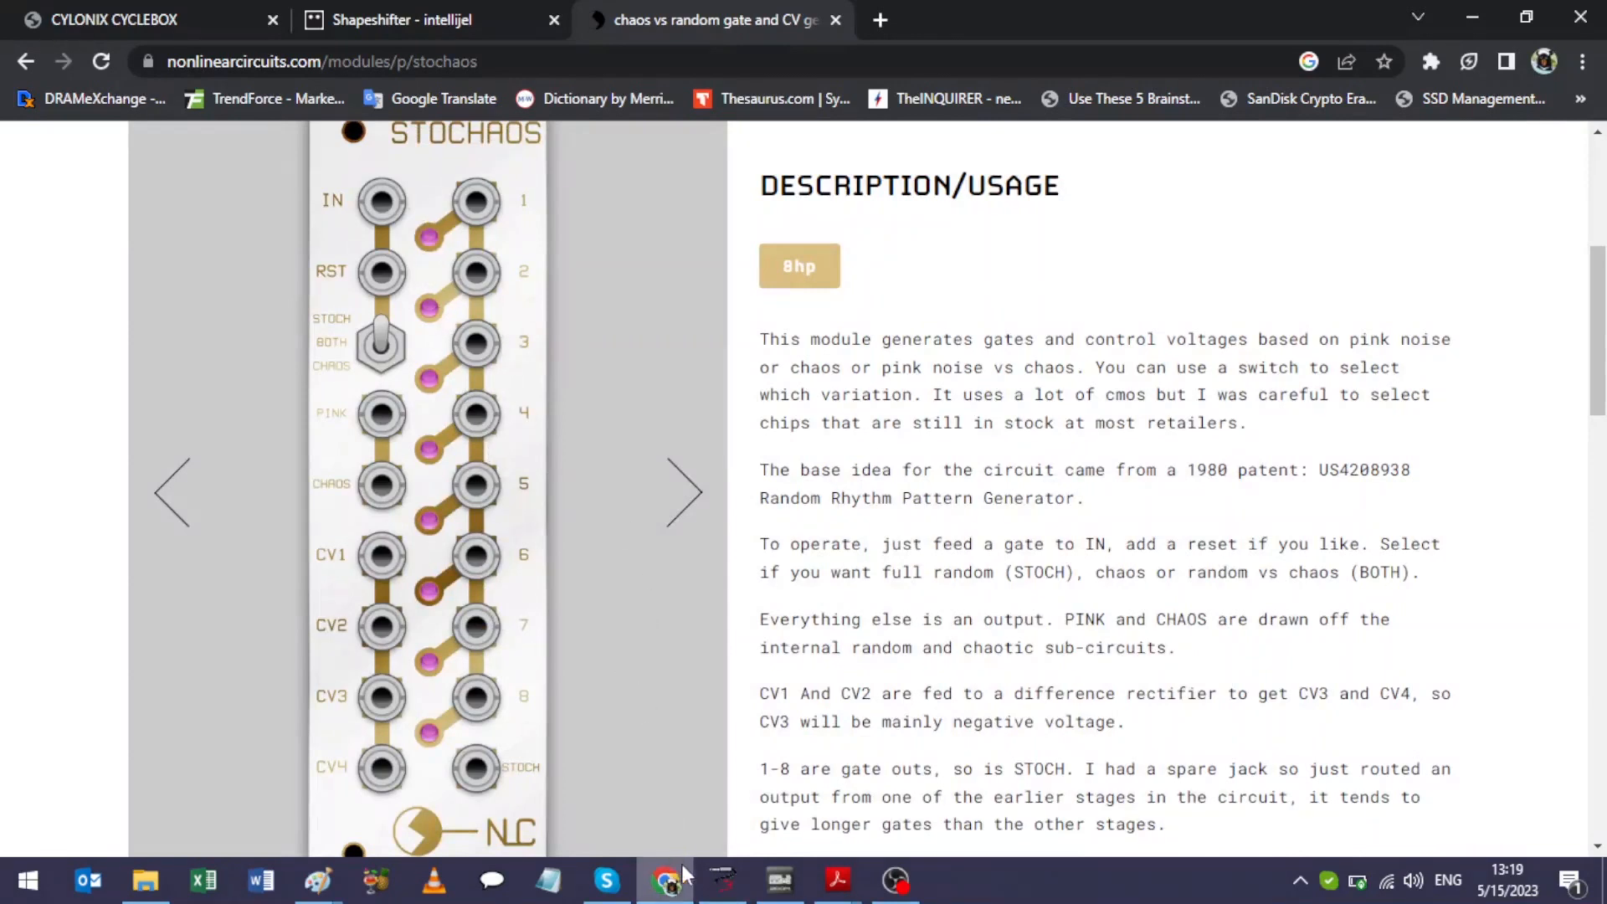
{"action": "left_click", "coordinate": [720, 885]}
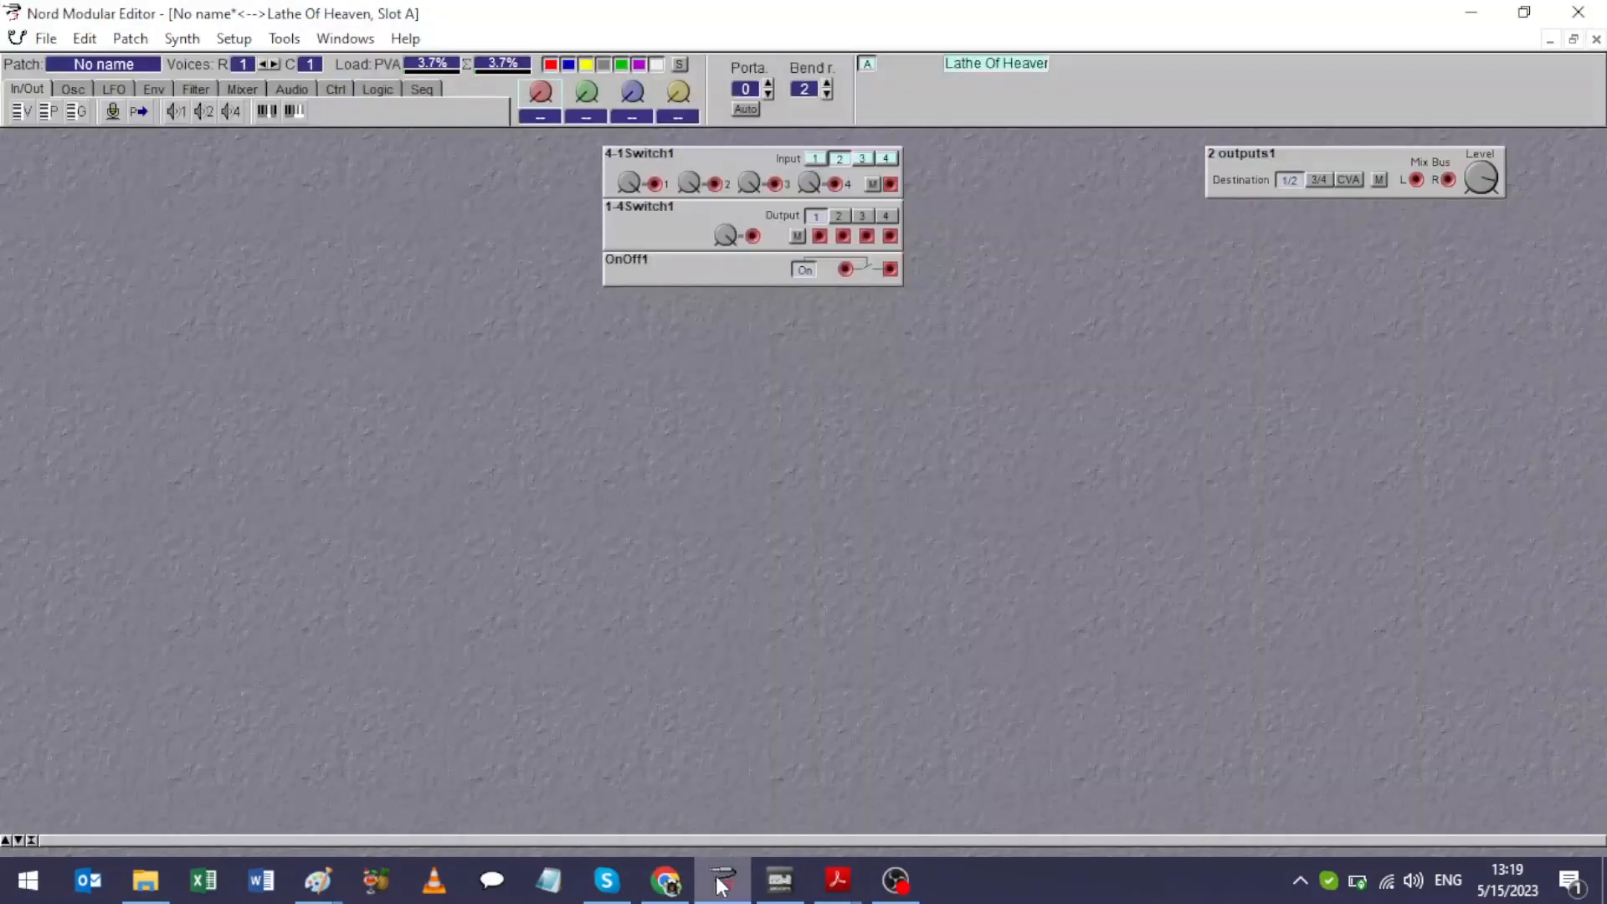
{"action": "left_click", "coordinate": [720, 886]}
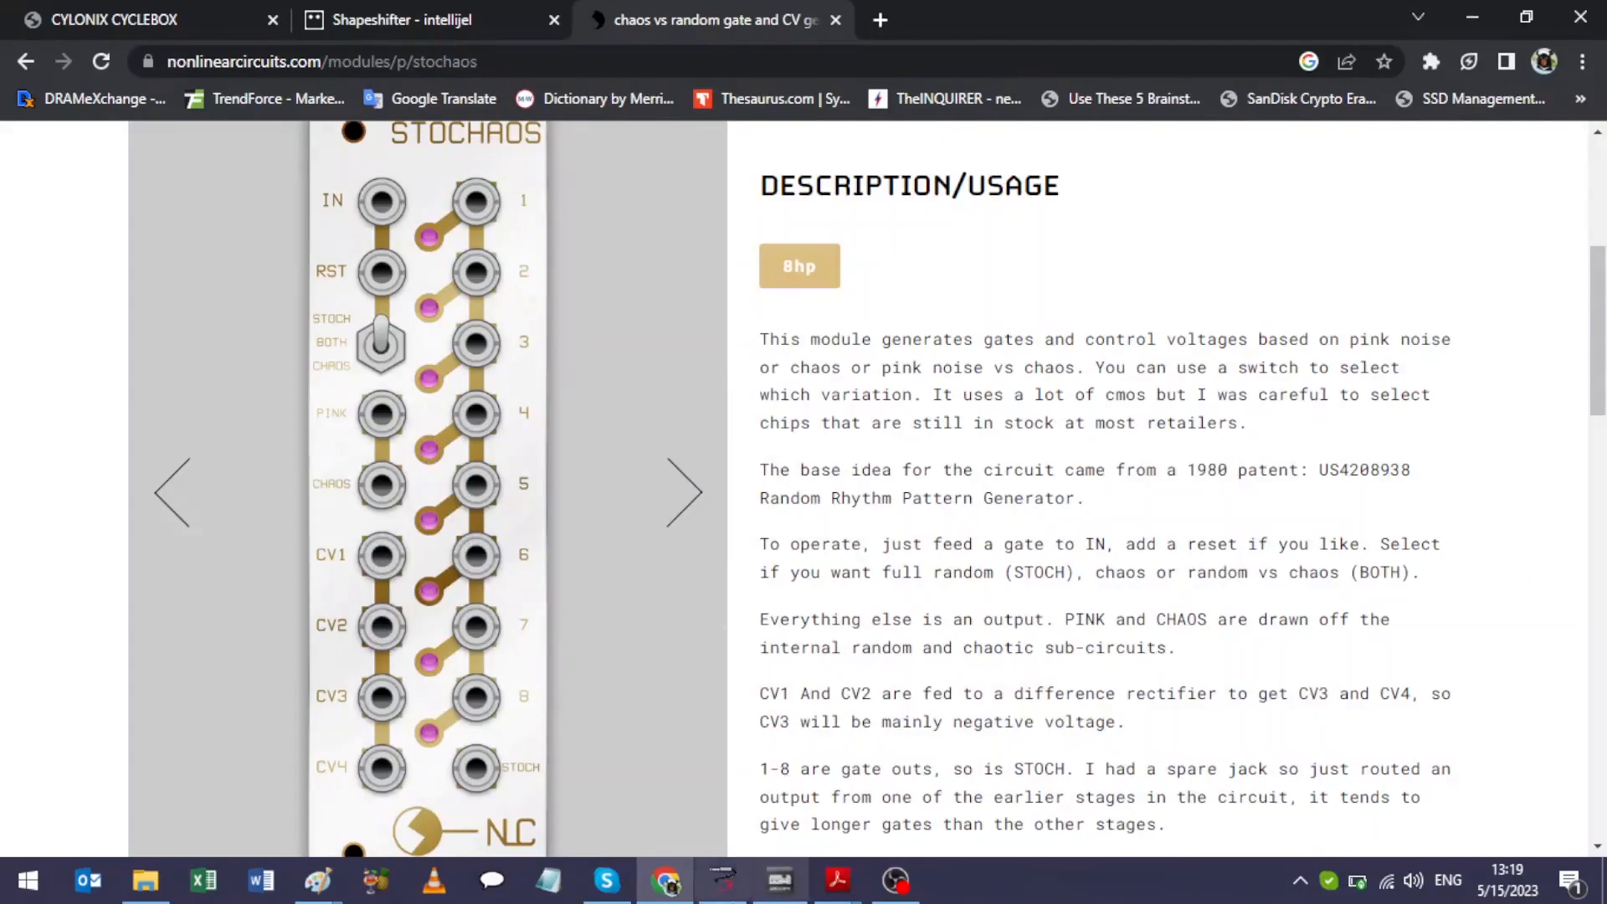
{"action": "left_click", "coordinate": [724, 892]}
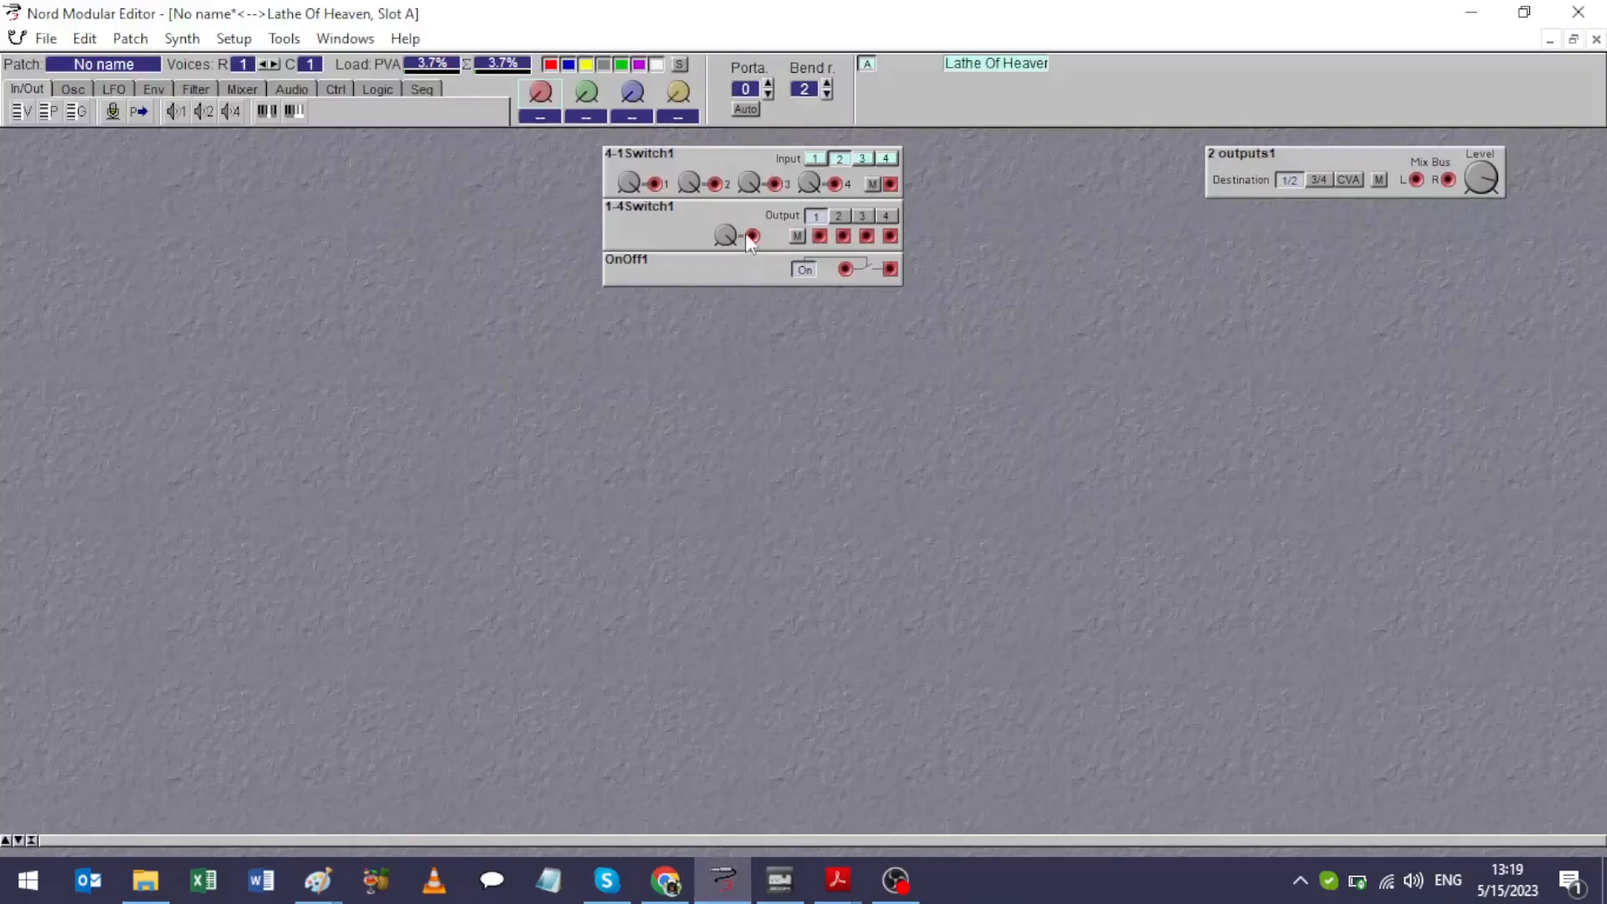
Step: Add a Logic processor module below the on/off switch and stack three copies of it directly underneath
{"action": "right_click", "coordinate": [668, 339]}
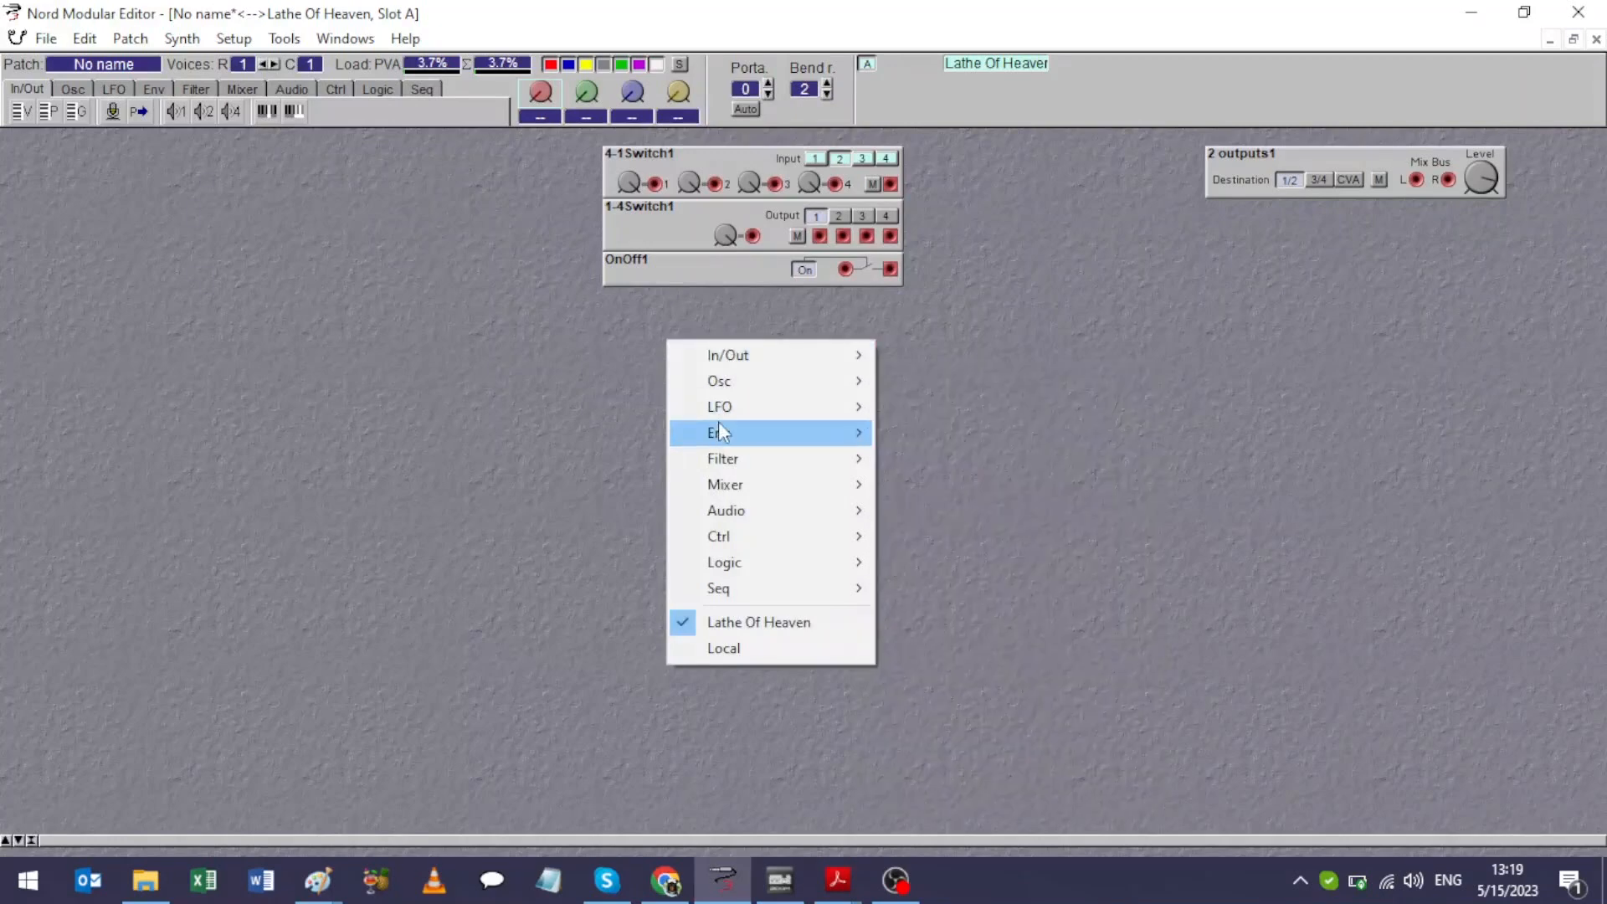
{"action": "mouse_move", "coordinate": [735, 408]}
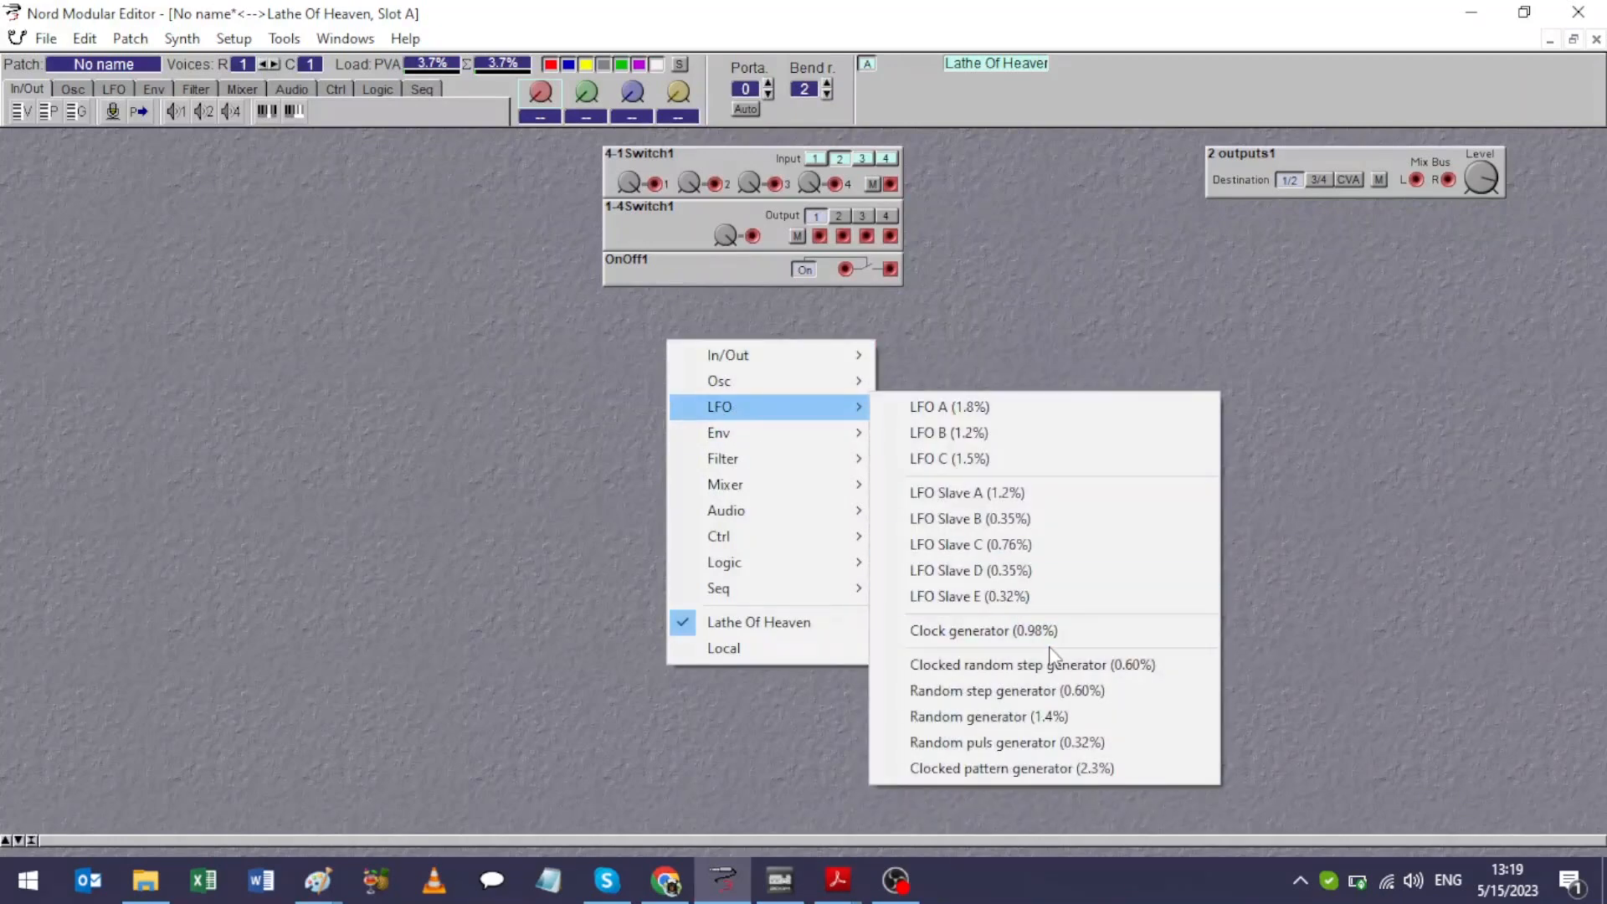
{"action": "mouse_move", "coordinate": [854, 600]}
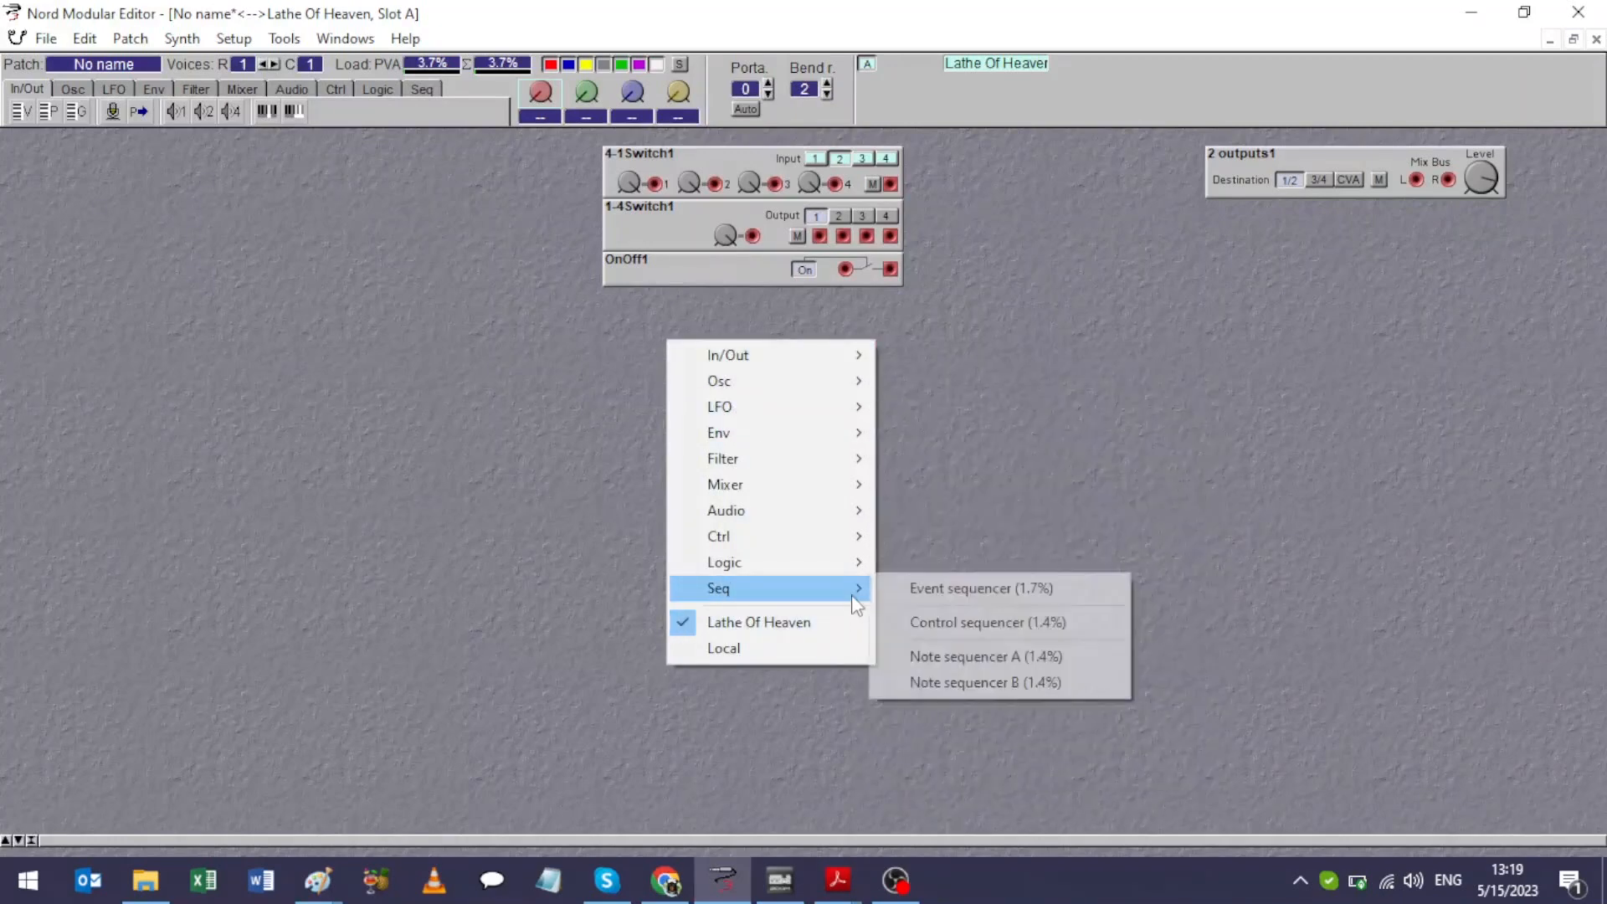
{"action": "mouse_move", "coordinate": [823, 565]}
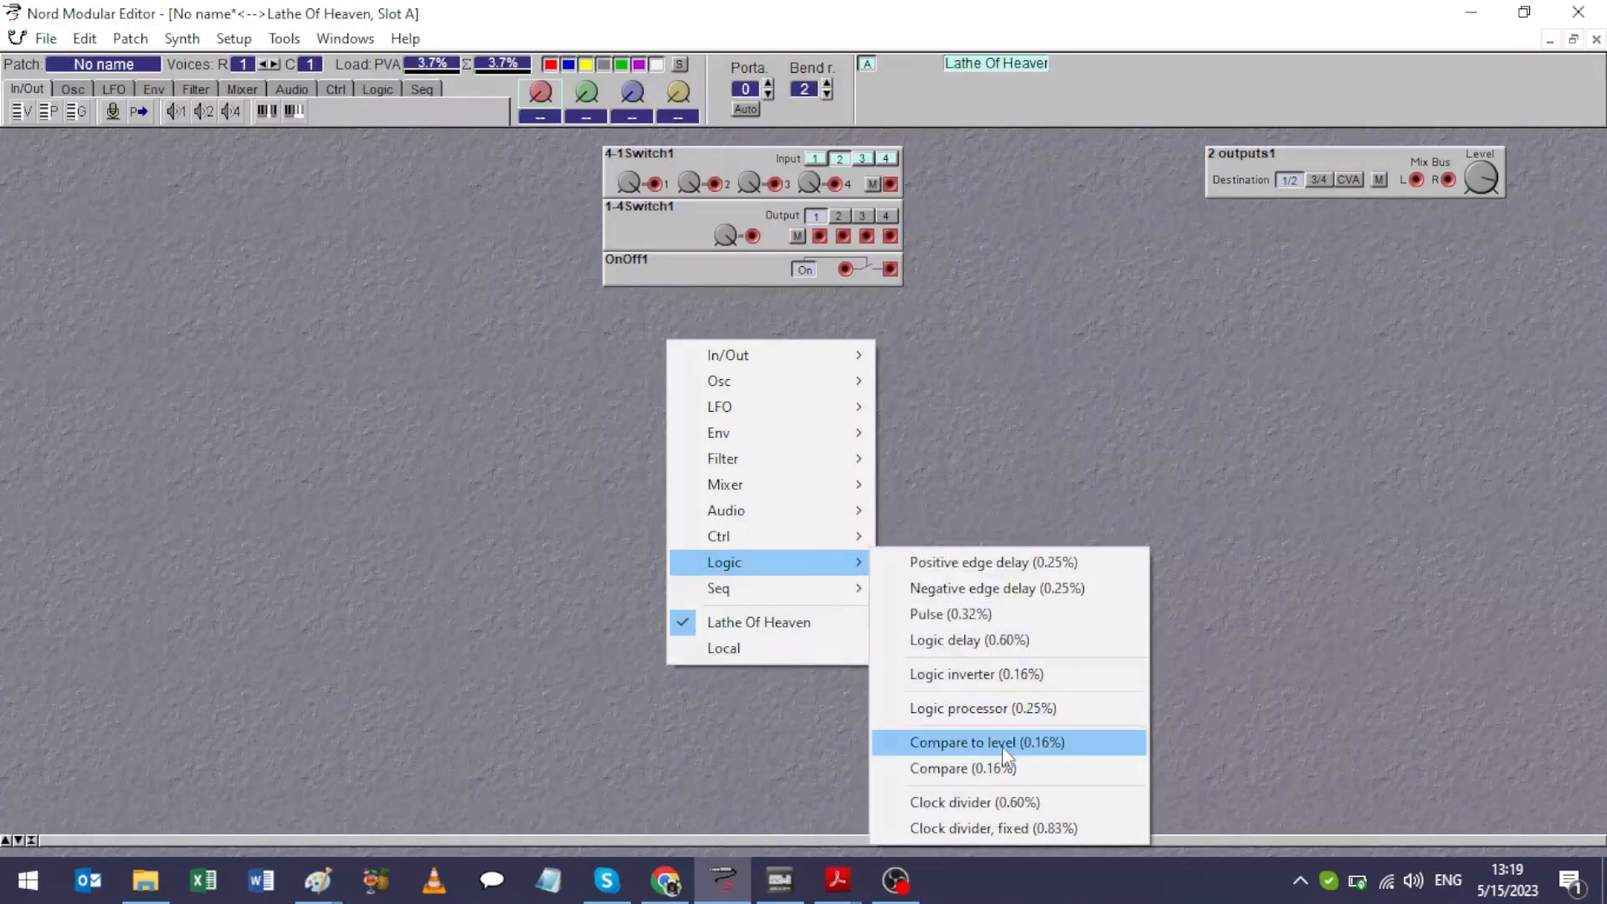
{"action": "left_click", "coordinate": [1000, 709]}
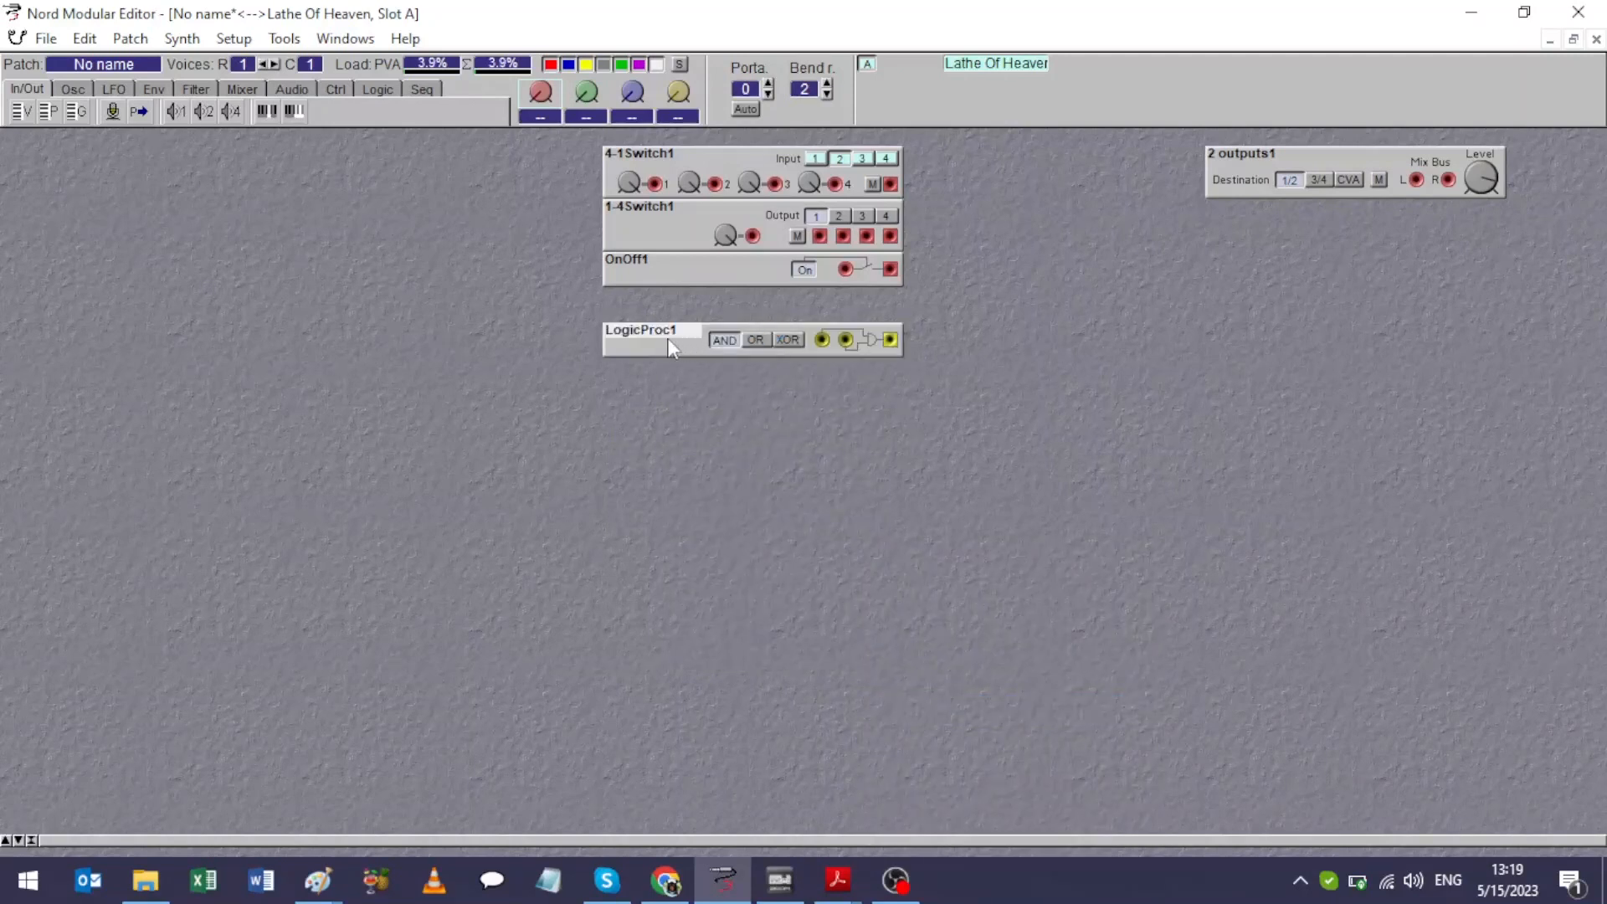
{"action": "left_click_drag", "start_coordinate": [668, 338], "coordinate": [660, 438]}
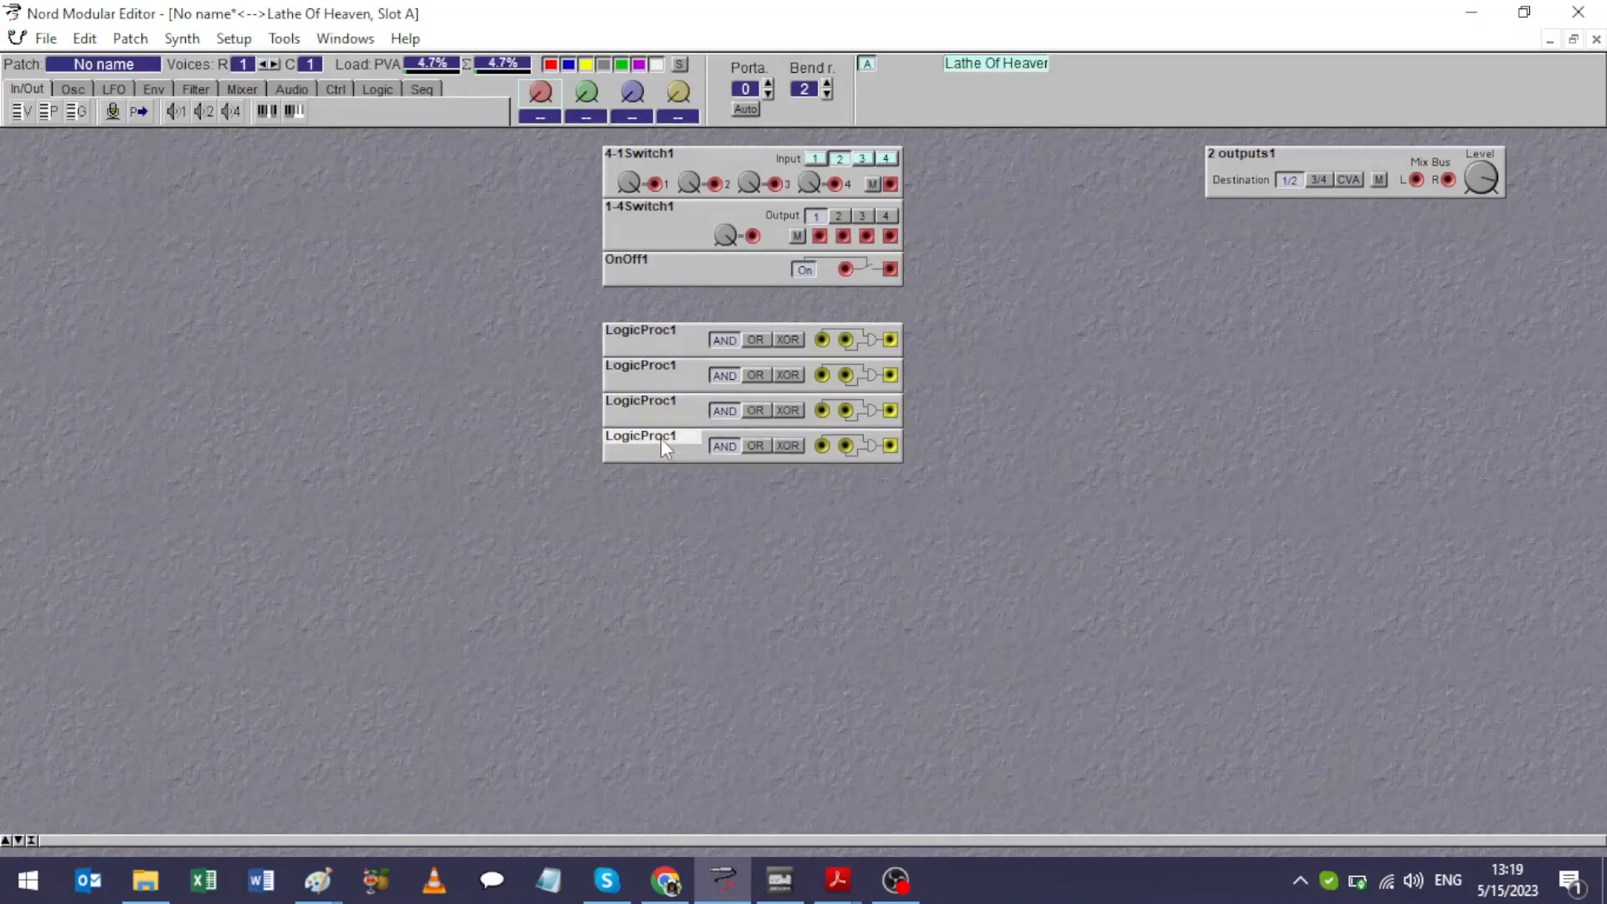
Step: Check the STOCHAOS front panel again in Chrome, and return to the Nord Modular Editor
{"action": "right_click", "coordinate": [665, 470]}
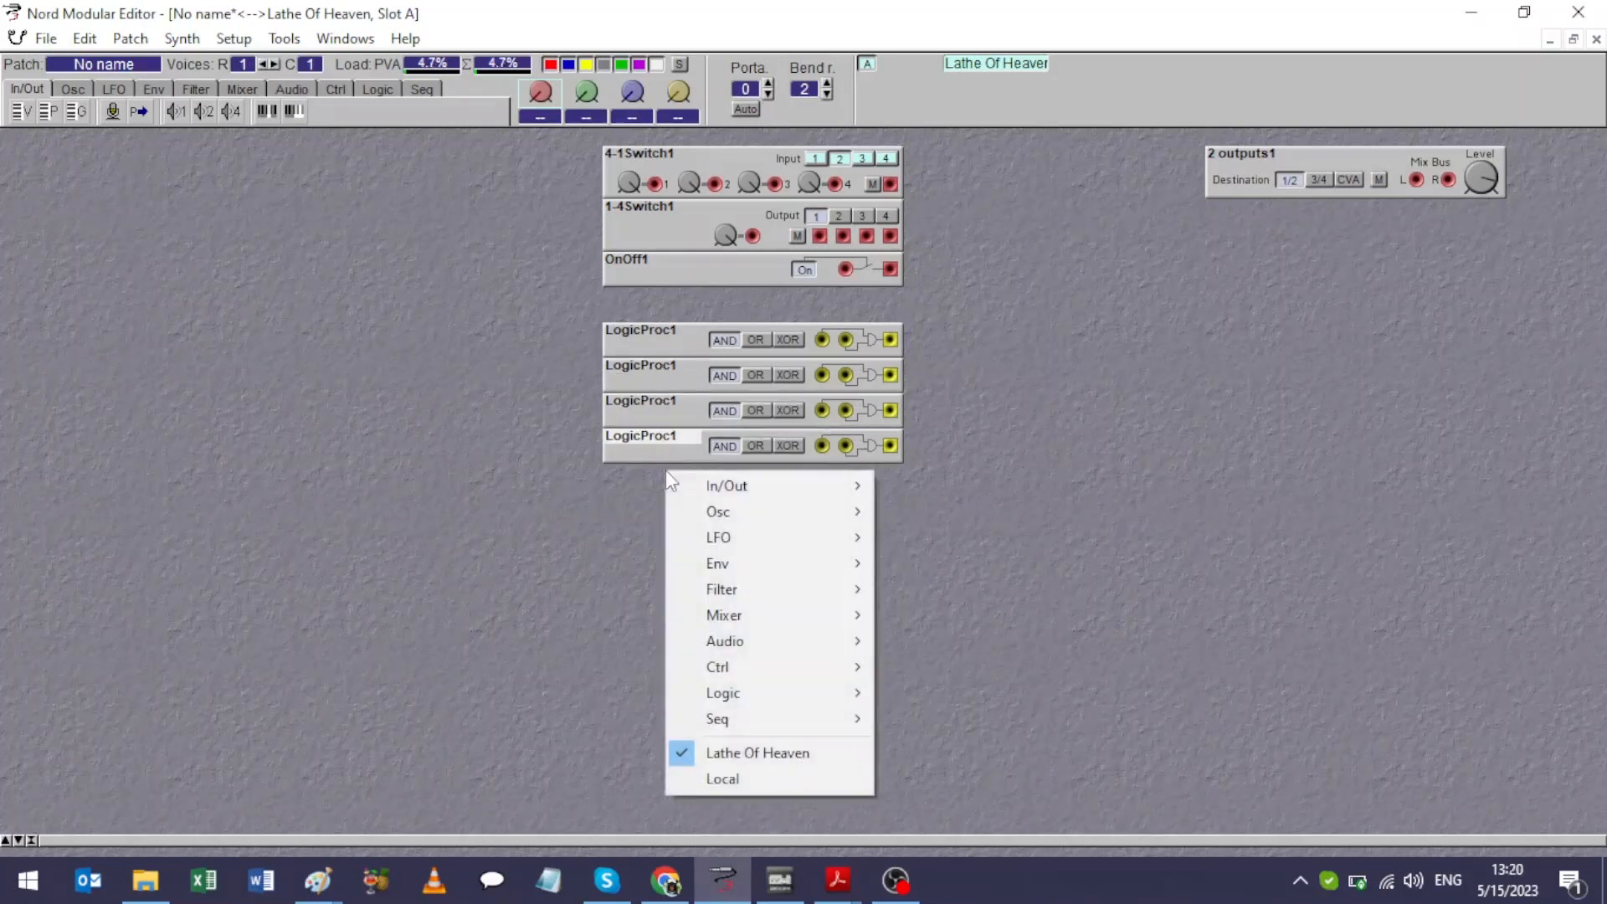
{"action": "mouse_move", "coordinate": [771, 727]}
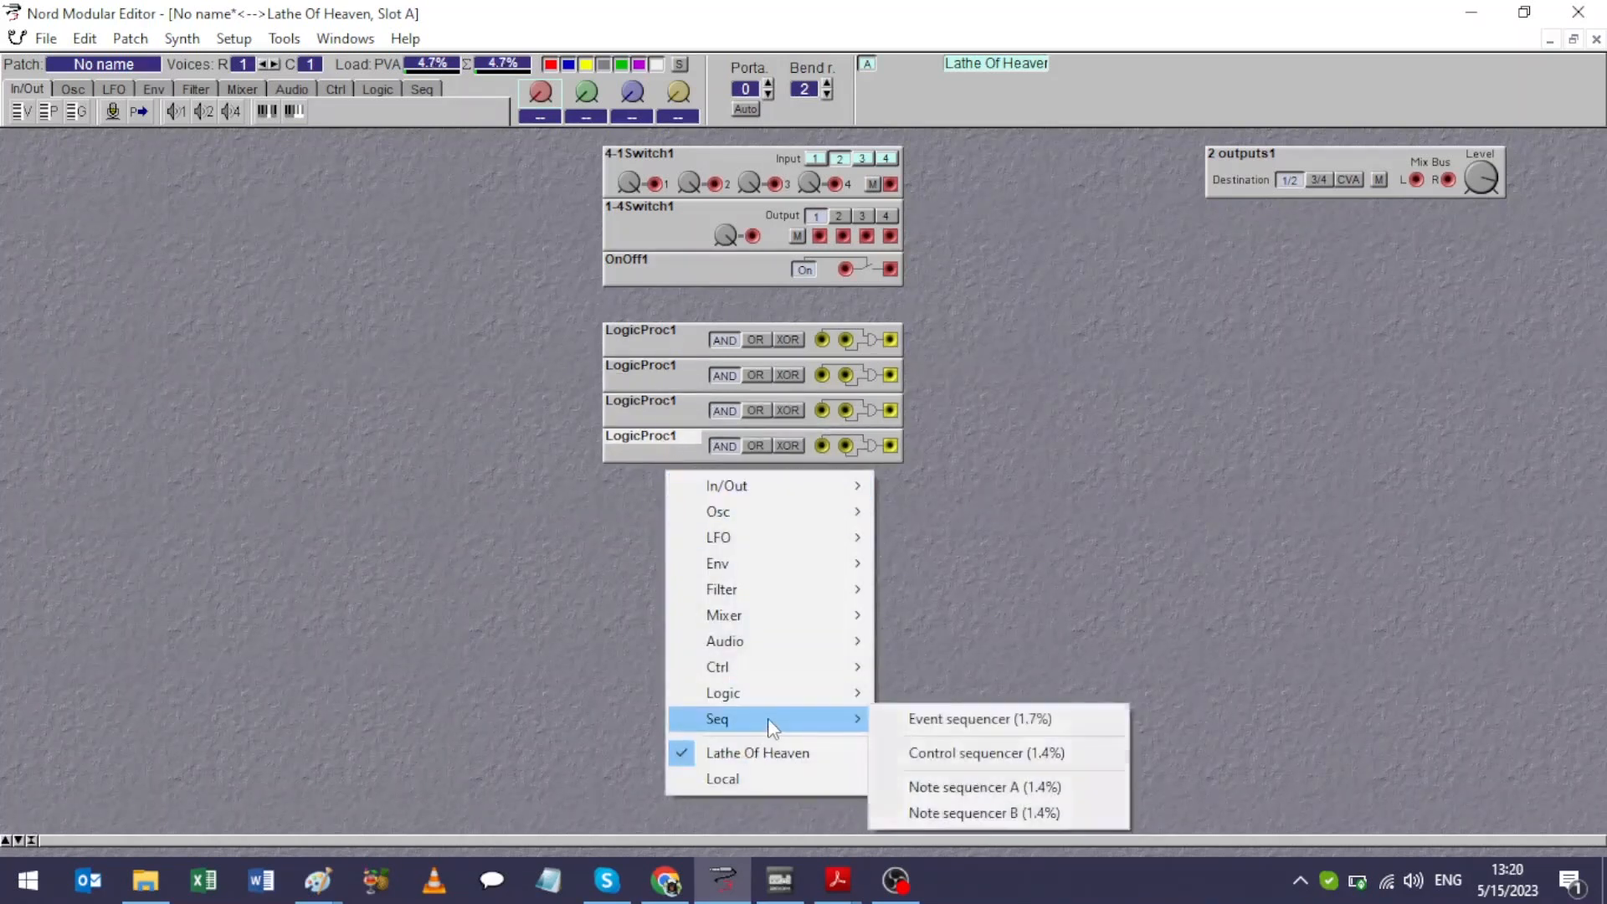
{"action": "left_click", "coordinate": [683, 883]}
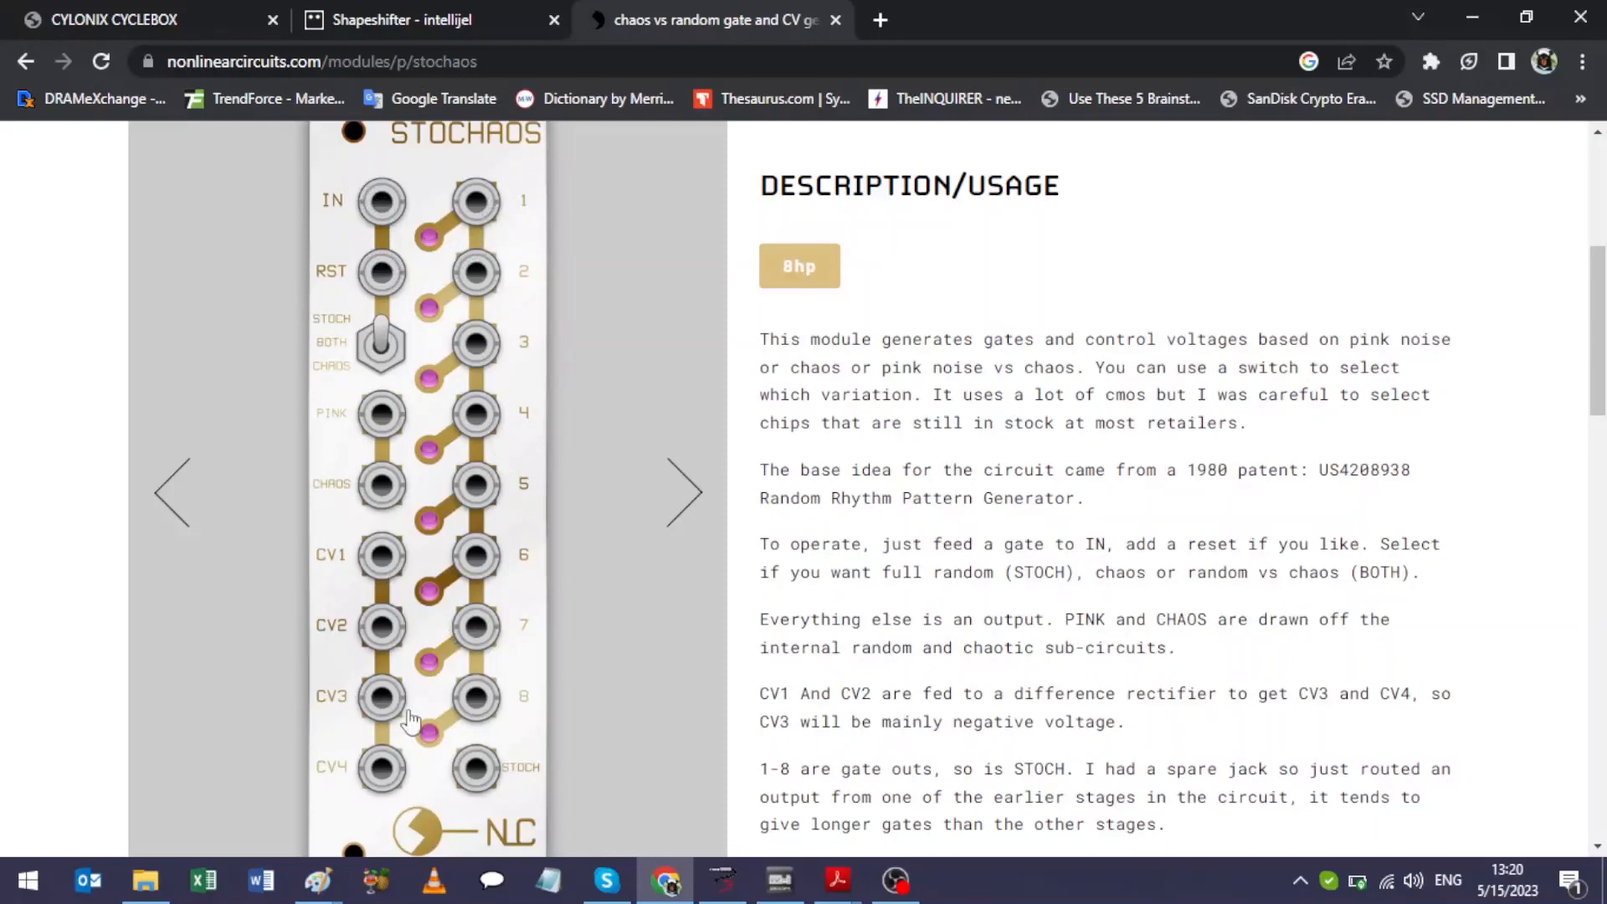
{"action": "left_click", "coordinate": [722, 879]}
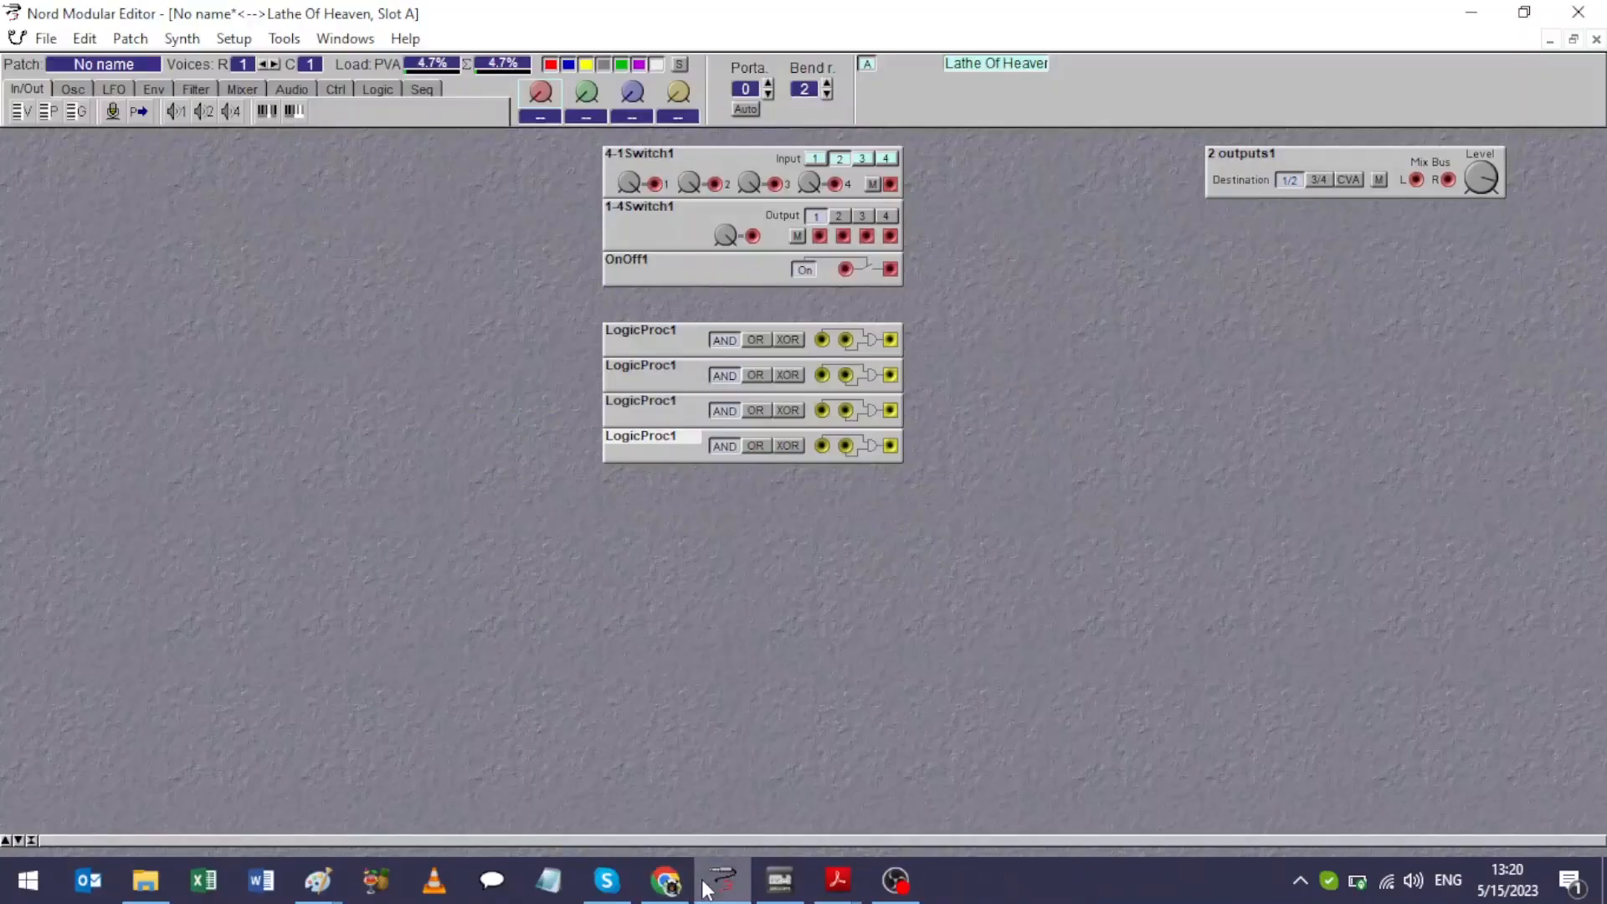
Step: Add a Logic delay module directly below the last logic processor
{"action": "right_click", "coordinate": [629, 503]}
{"action": "mouse_move", "coordinate": [752, 722]}
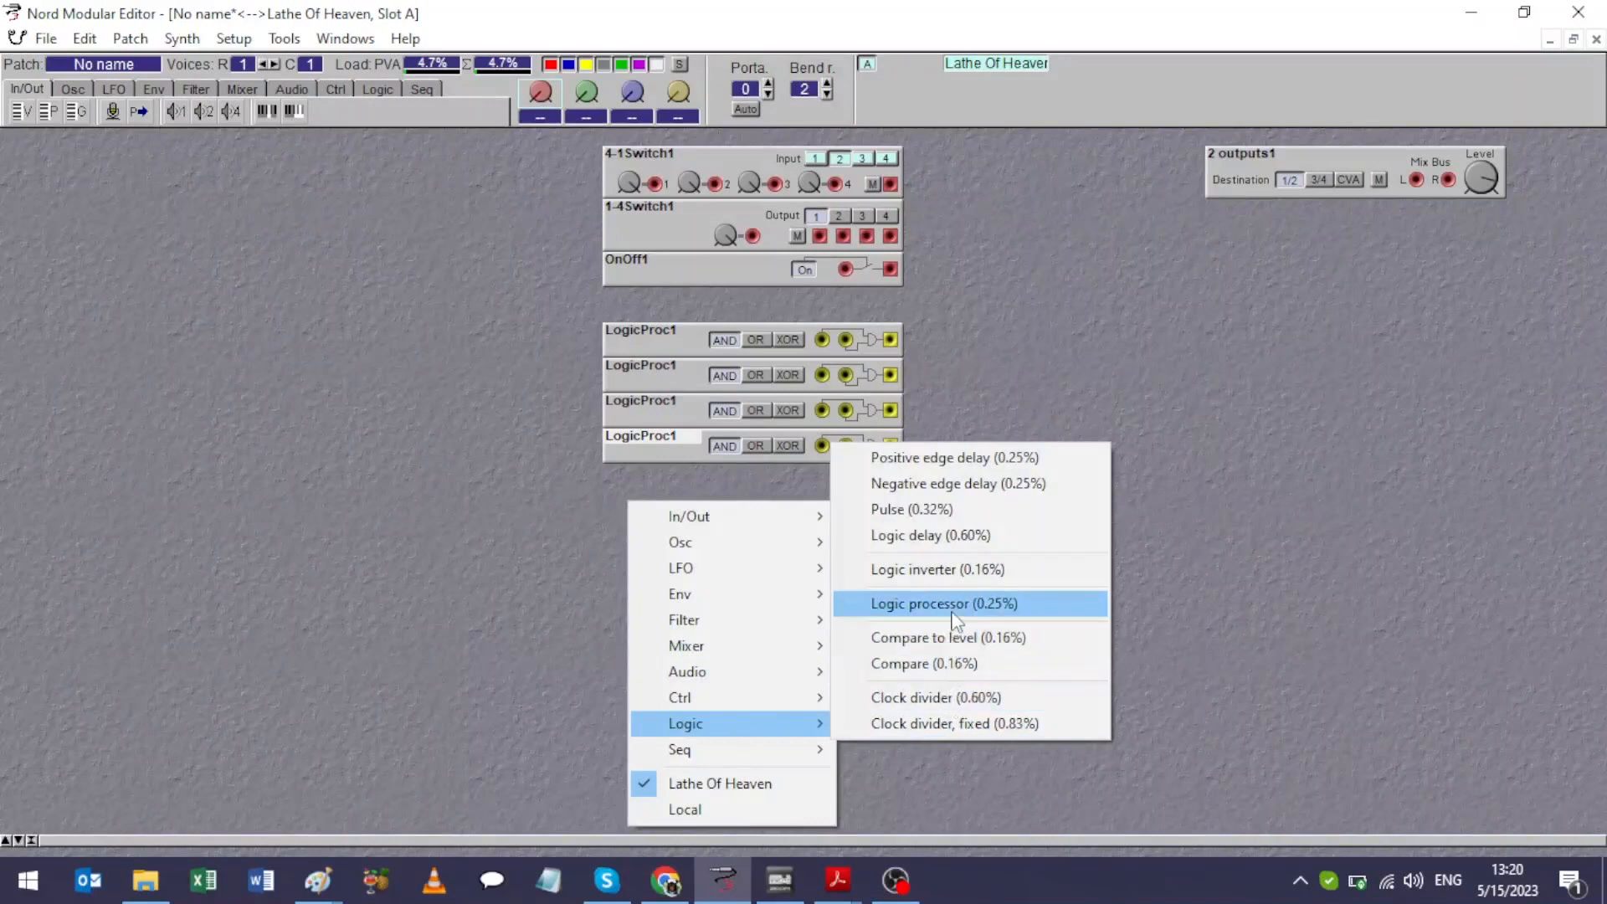
{"action": "left_click", "coordinate": [952, 536]}
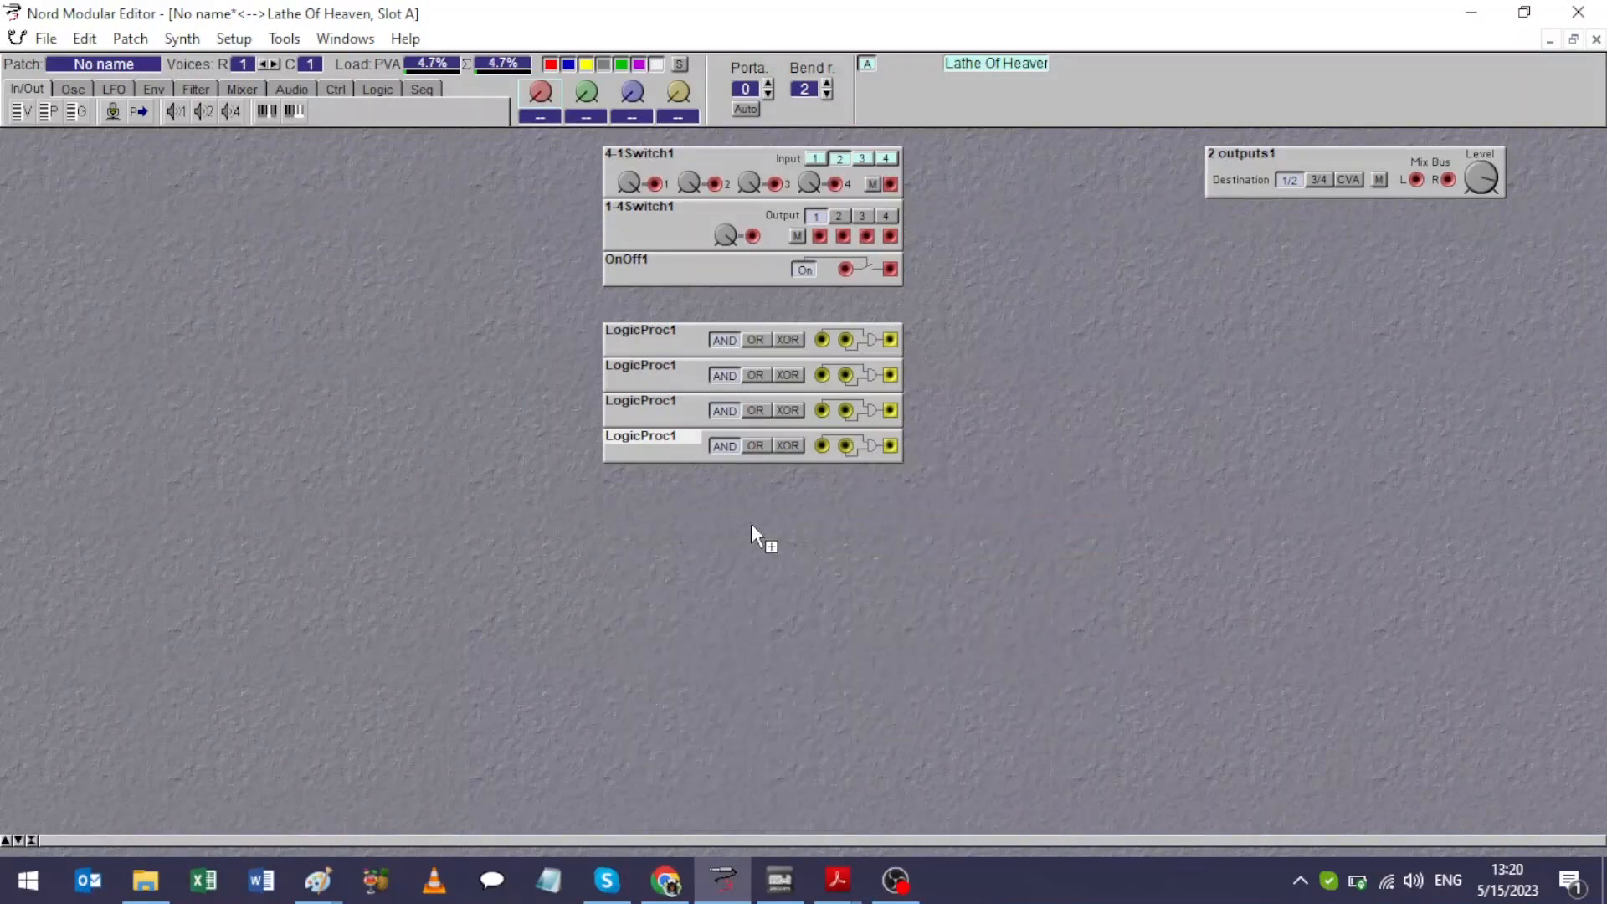
{"action": "left_click", "coordinate": [751, 484]}
Step: Add a Logic inverter module directly below the logic delay
{"action": "right_click", "coordinate": [740, 497]}
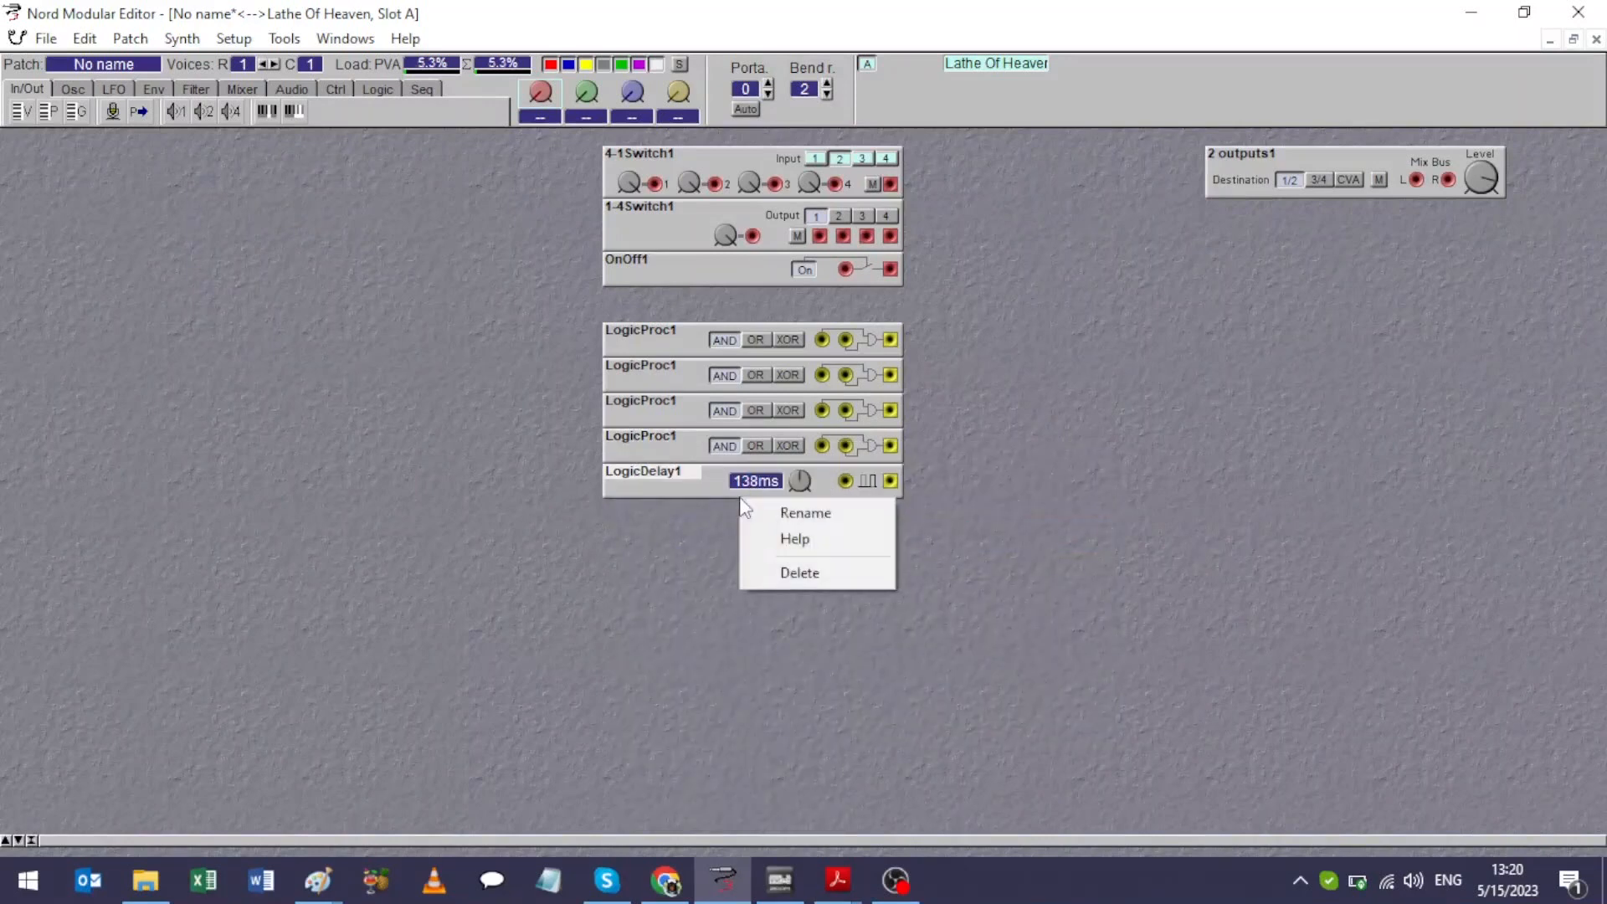
{"action": "right_click", "coordinate": [680, 549]}
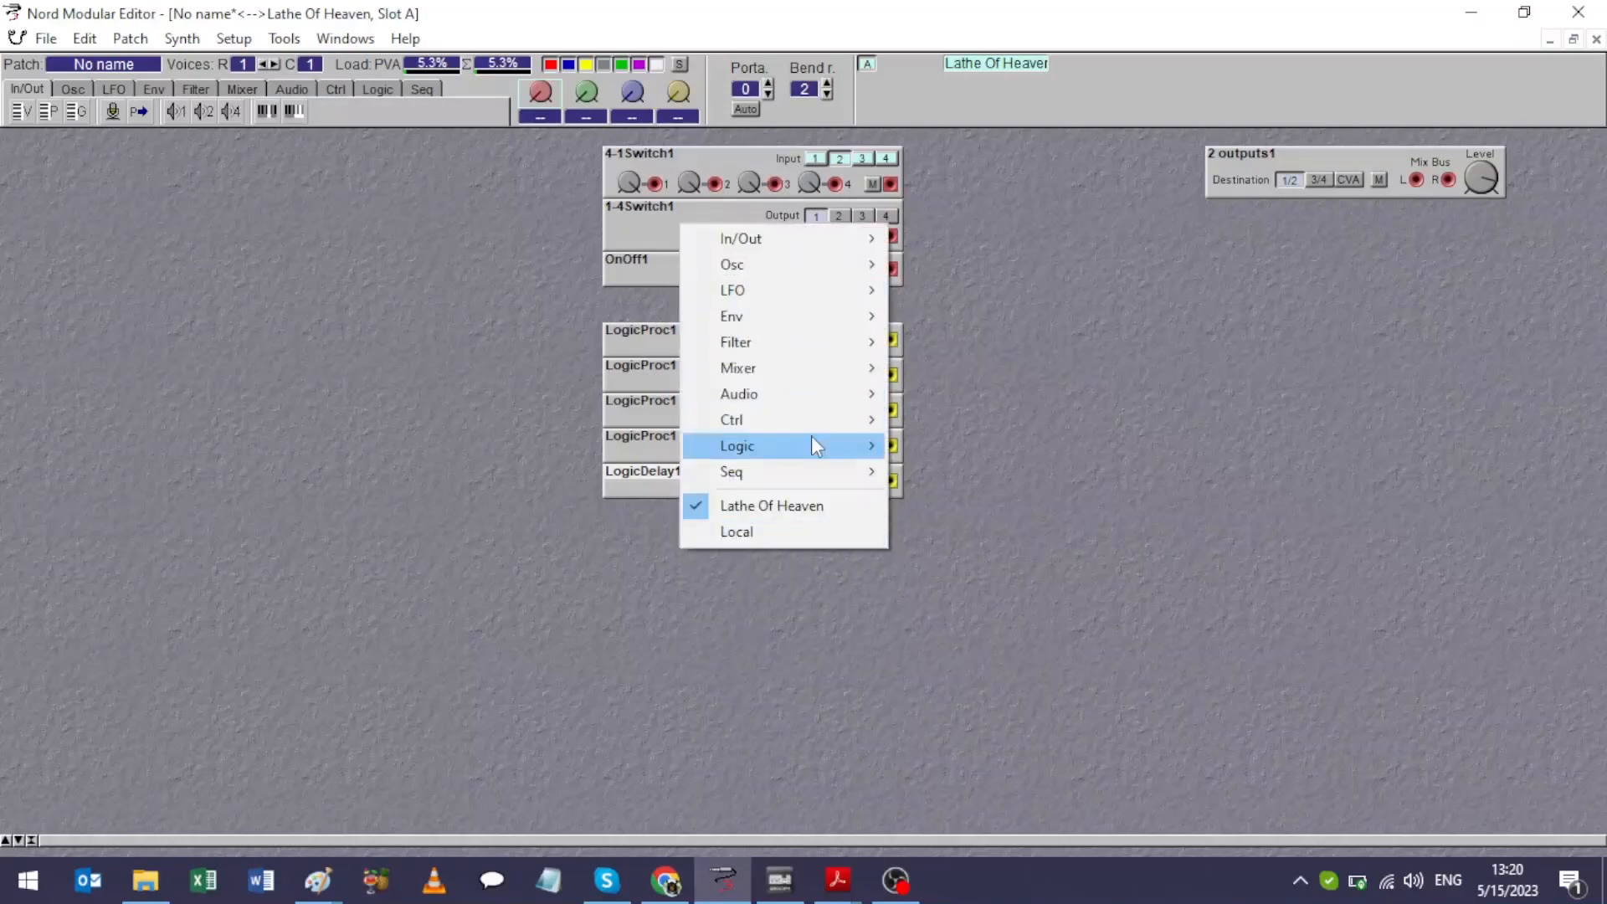
{"action": "mouse_move", "coordinate": [812, 444]}
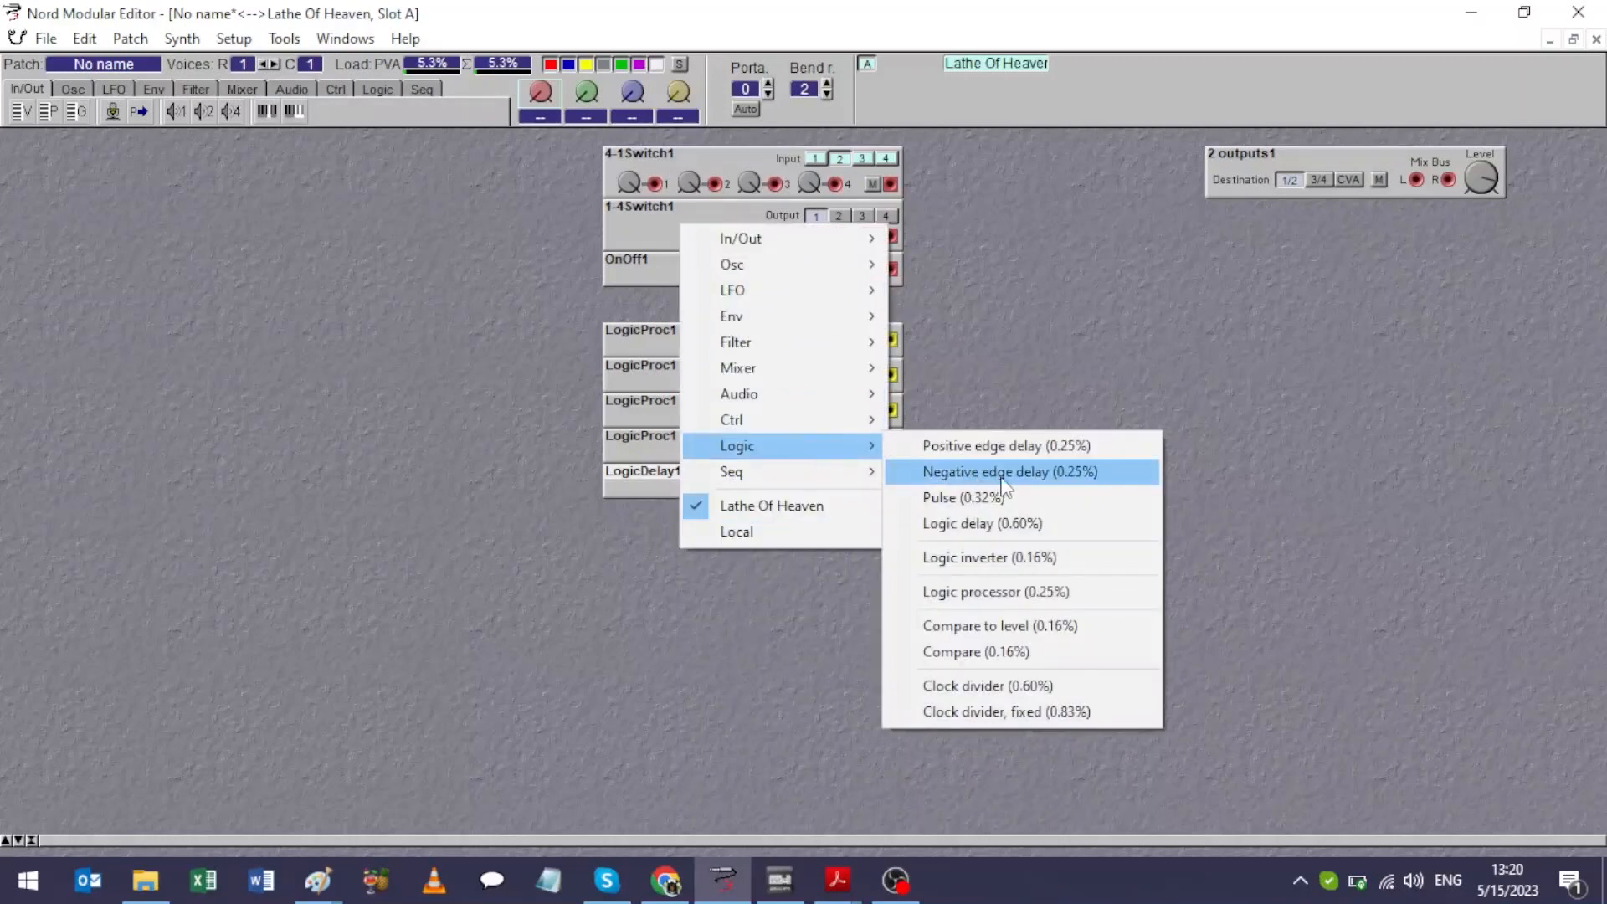
{"action": "left_click", "coordinate": [1017, 558]}
{"action": "left_click", "coordinate": [800, 502]}
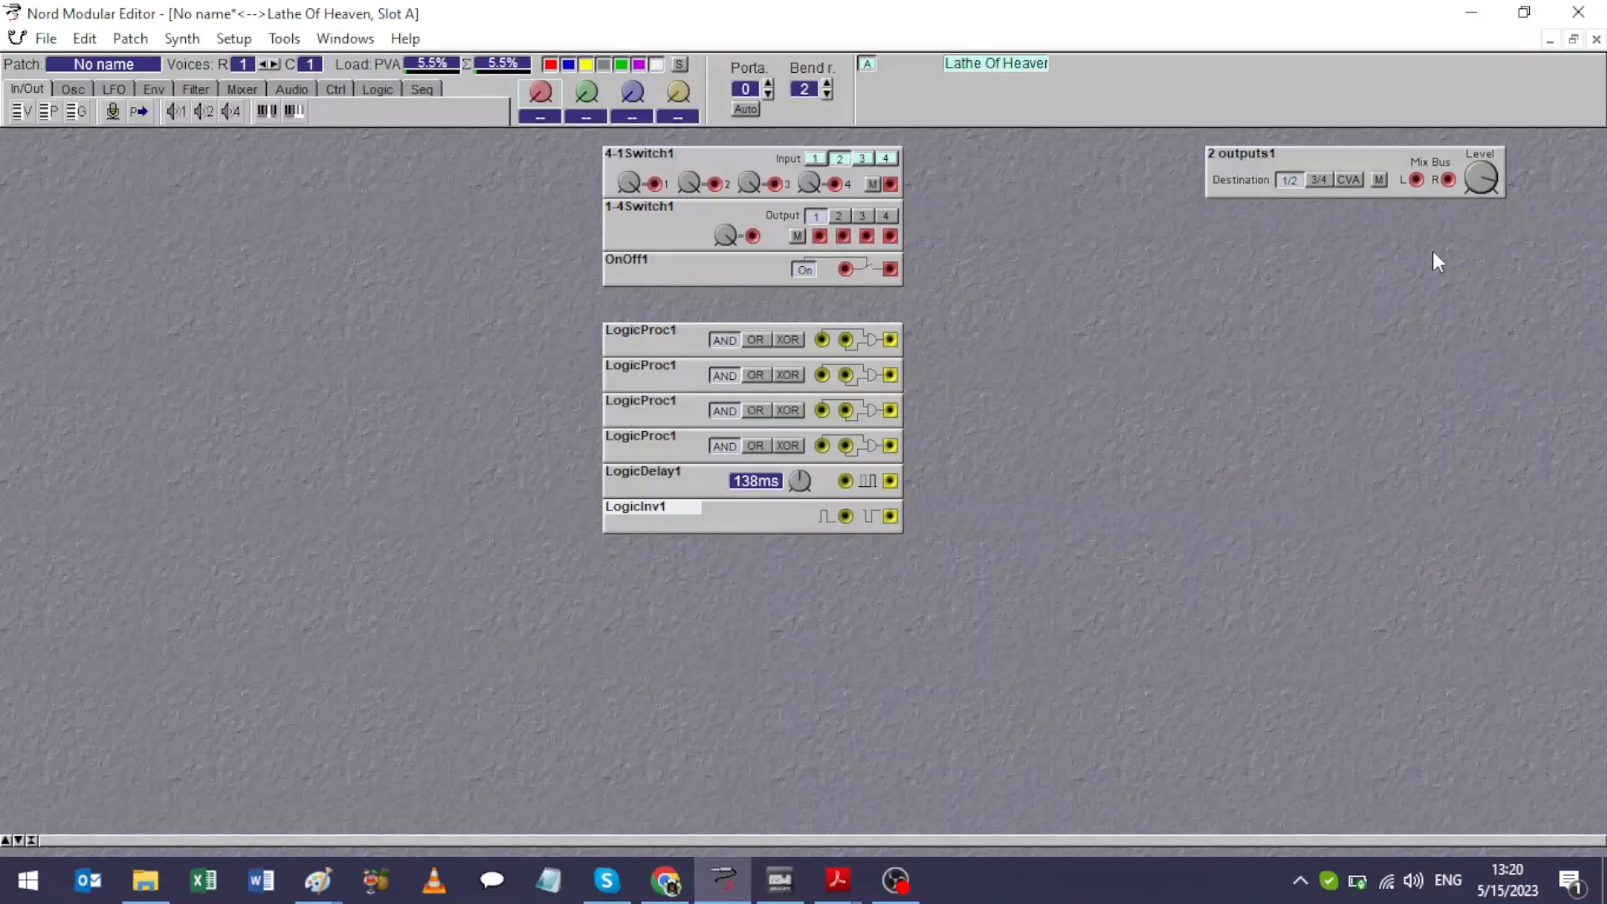
Step: Add a 3 inputs mixer module below the 2 outputs module, leaving a gap between them
{"action": "right_click", "coordinate": [1402, 255]}
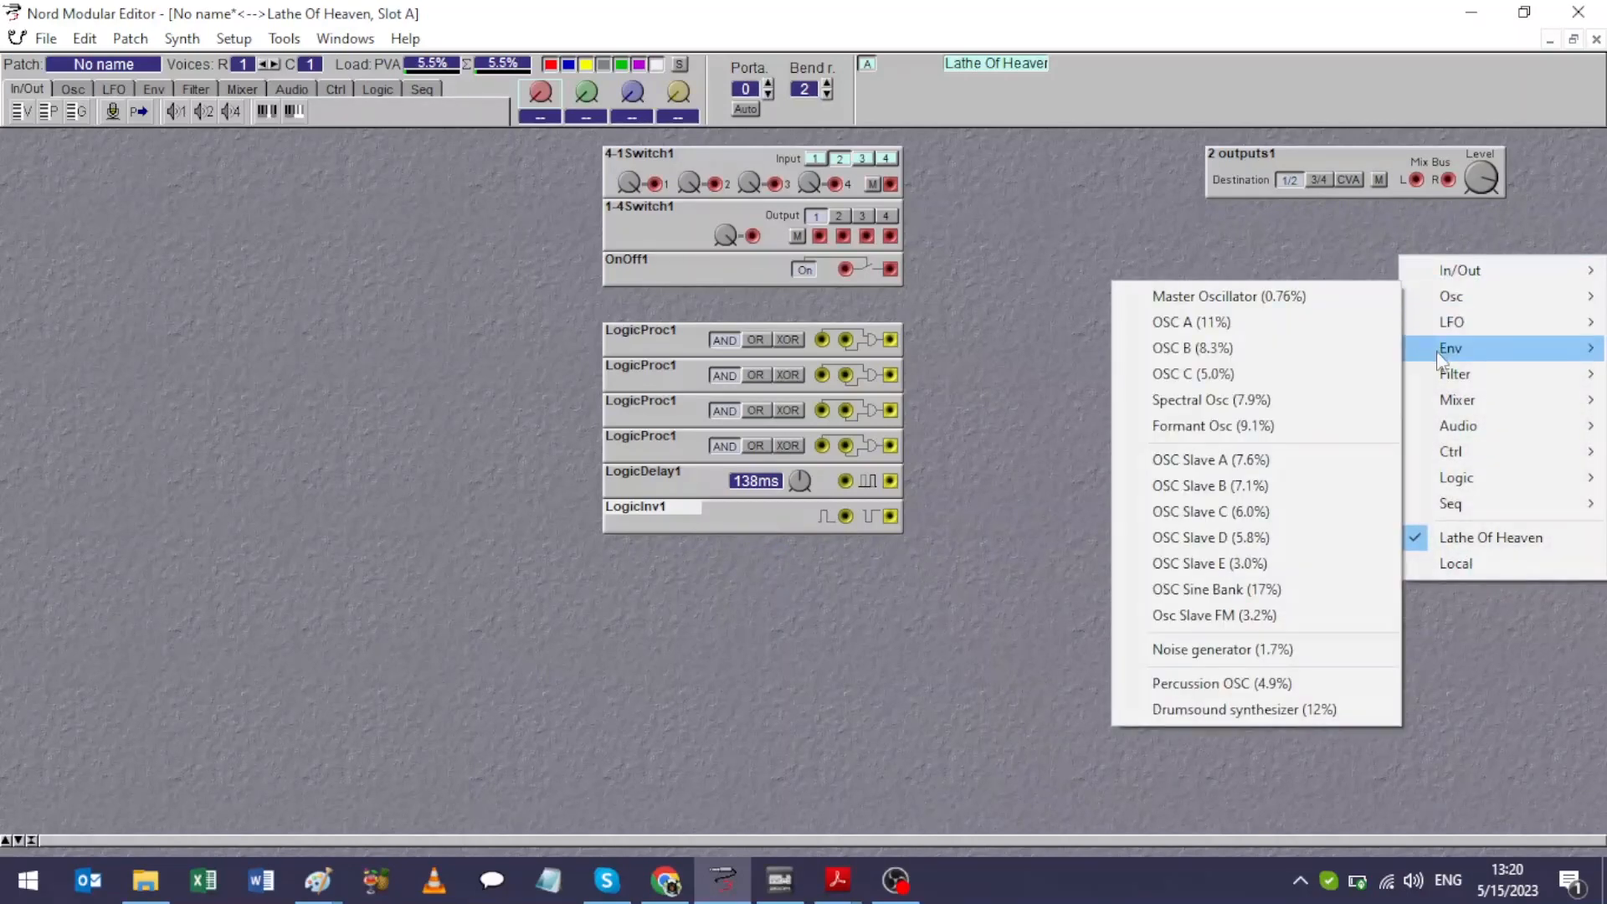
{"action": "mouse_move", "coordinate": [1448, 399]}
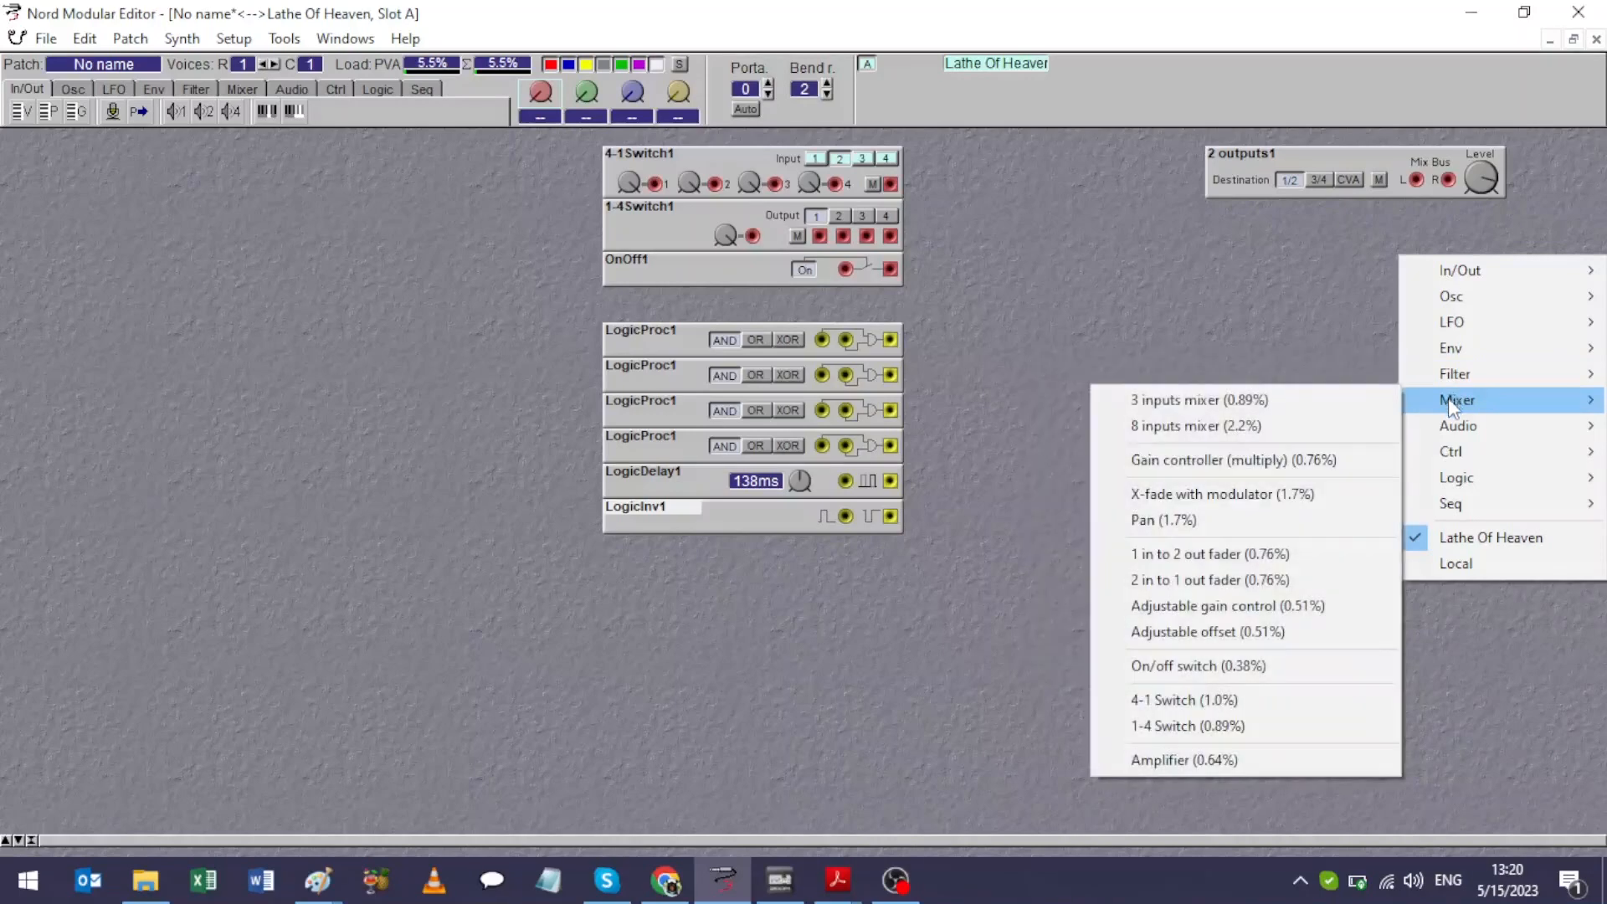
{"action": "mouse_move", "coordinate": [1443, 450]}
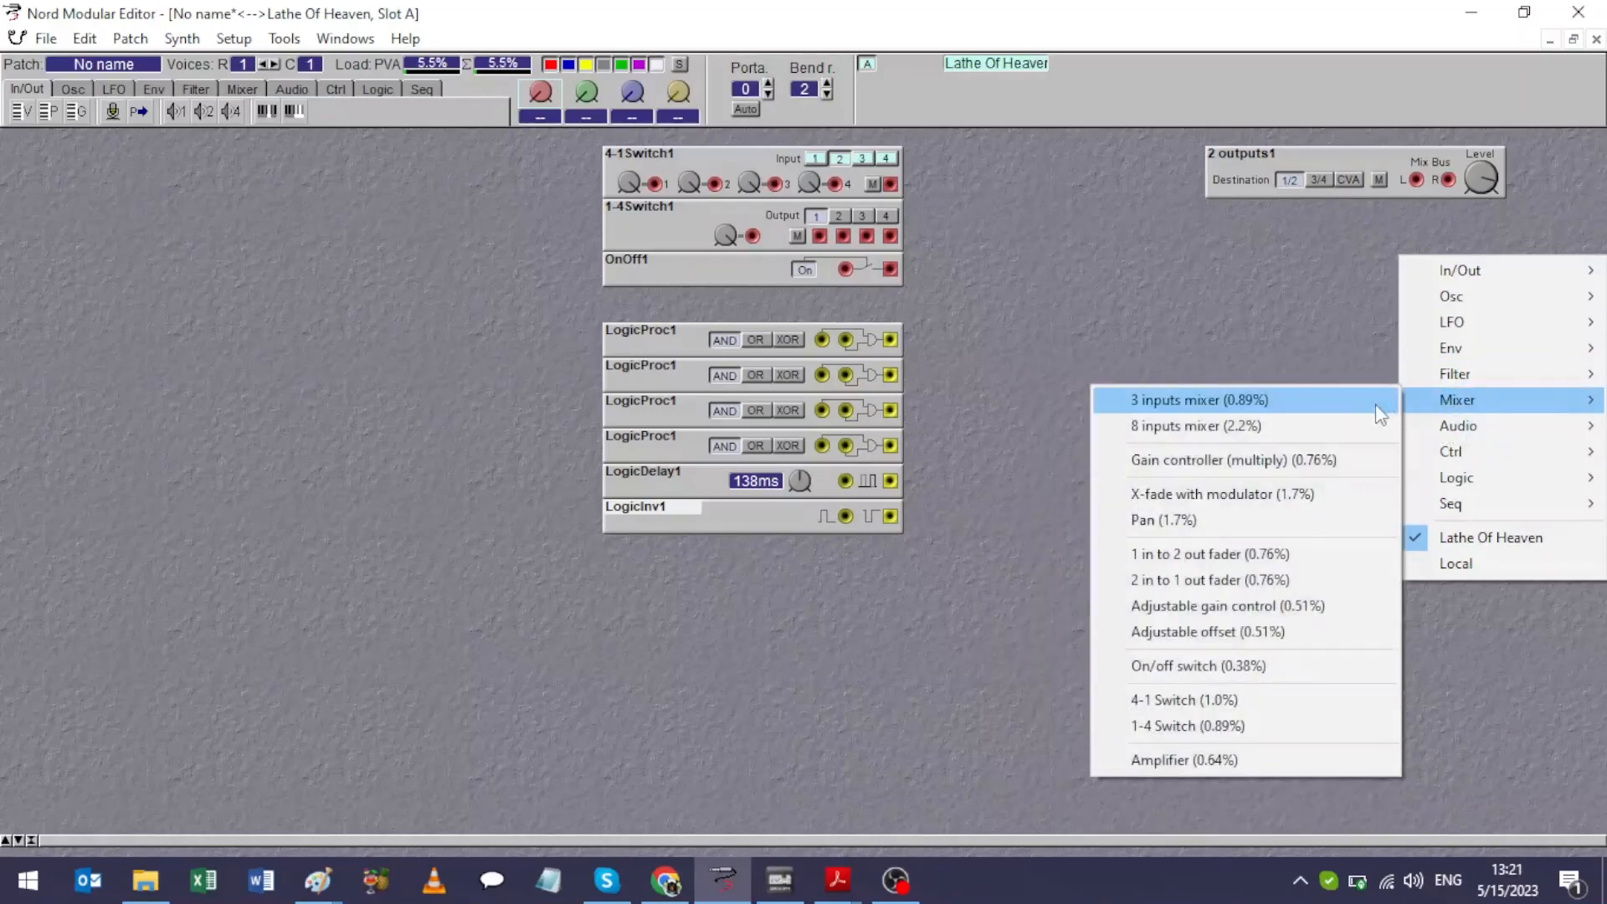
{"action": "left_click", "coordinate": [1381, 400]}
{"action": "left_click", "coordinate": [1385, 252]}
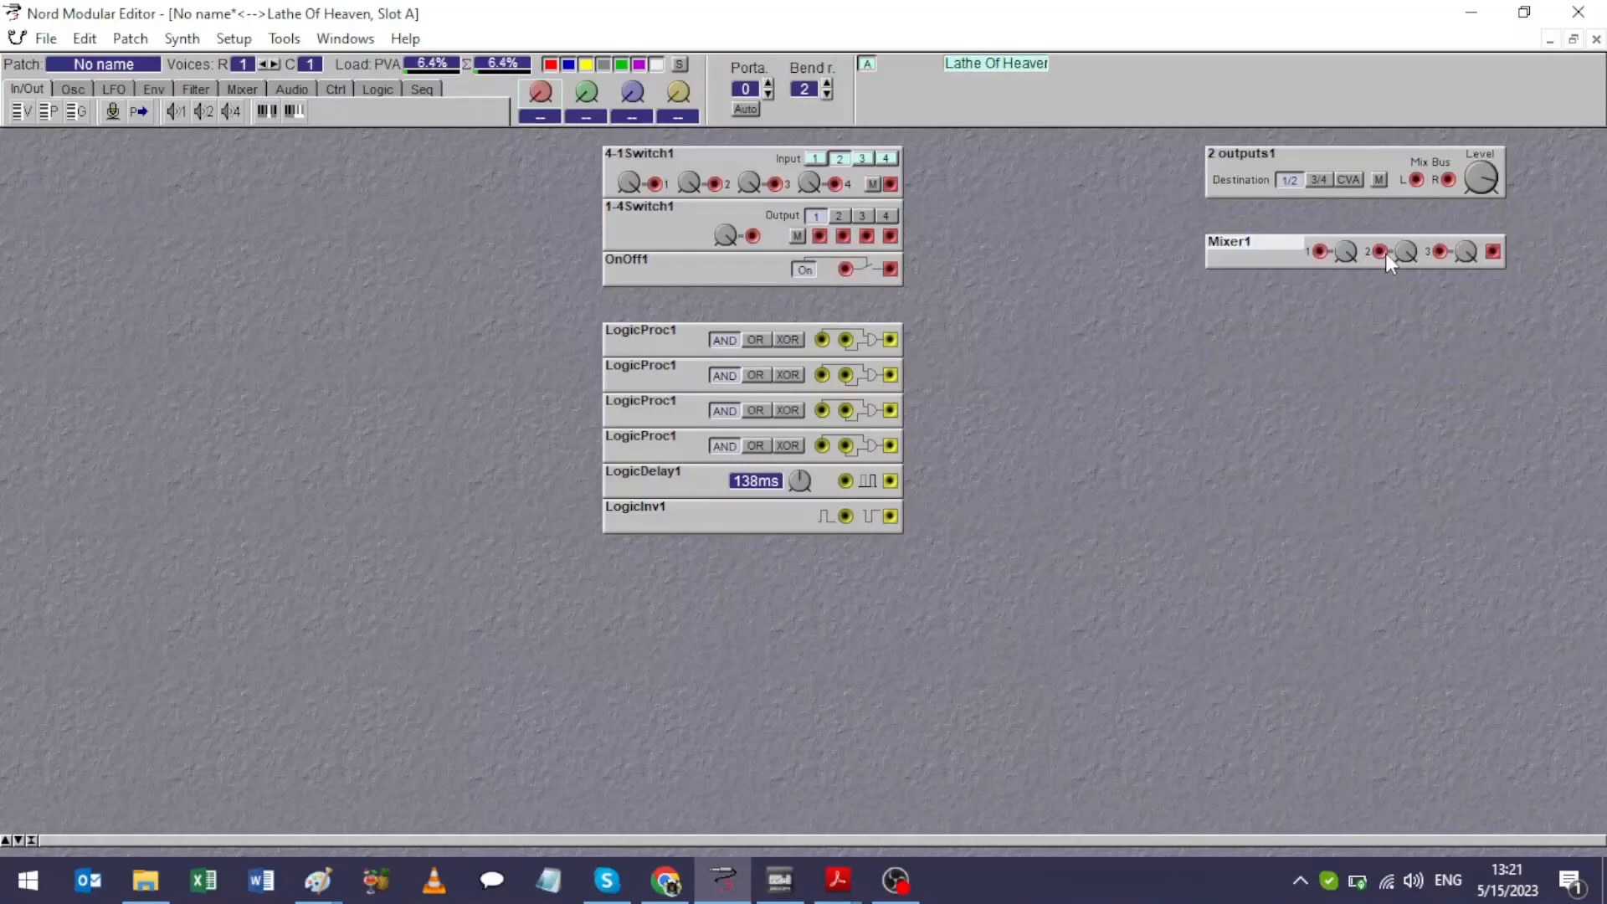
Step: Add a Percussion OSC module beside the first logic processor and stack two copies of it directly underneath
{"action": "right_click", "coordinate": [1326, 320]}
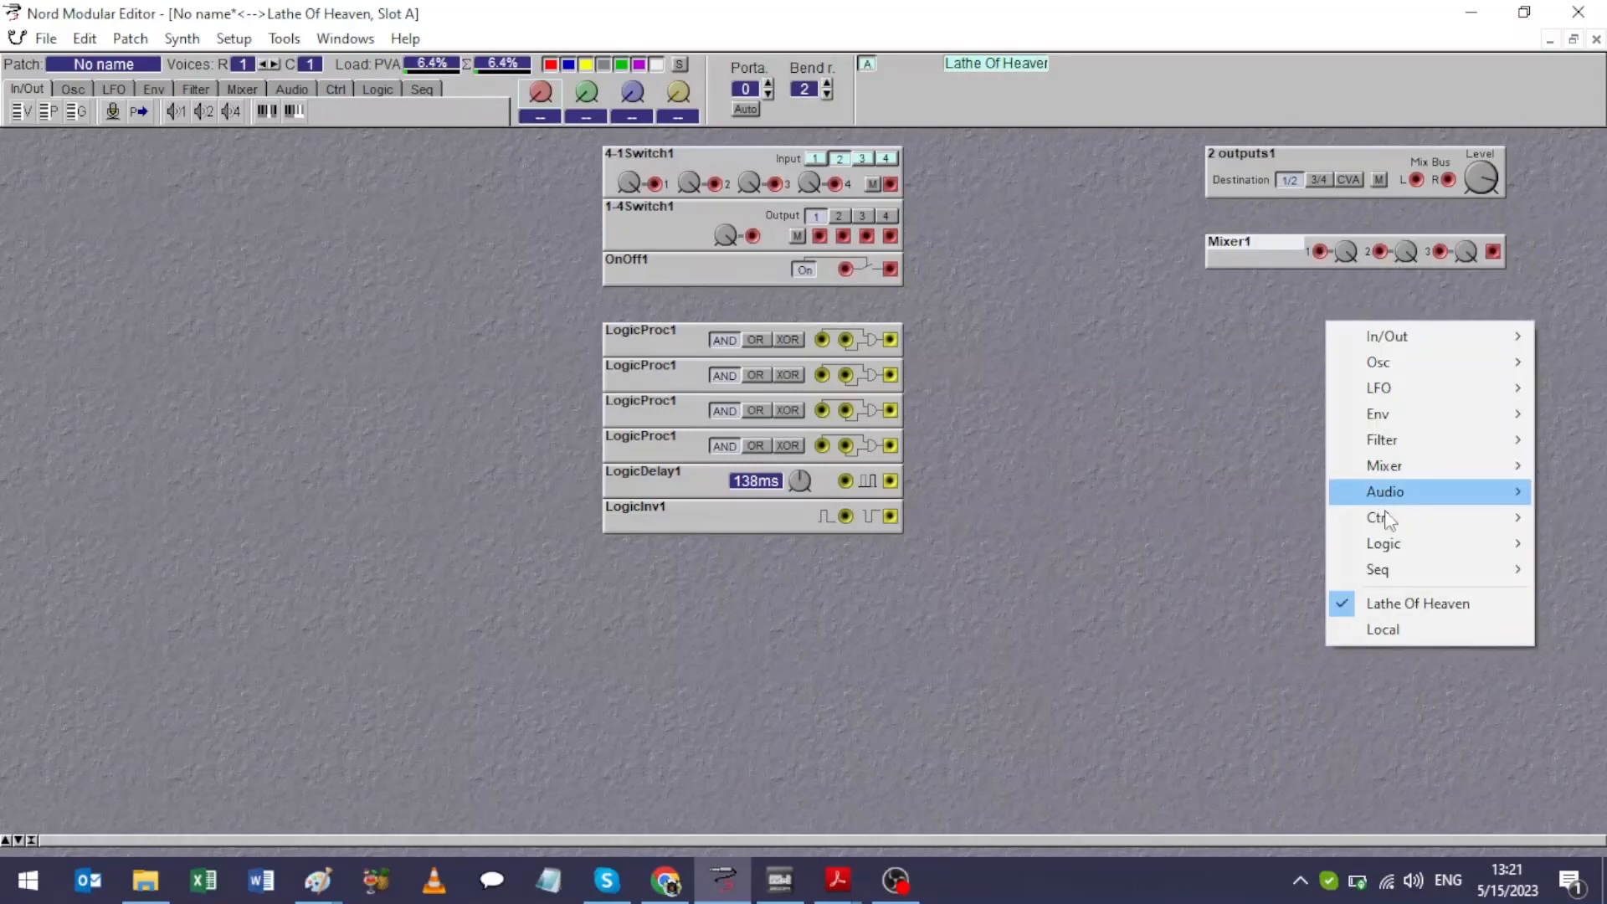
{"action": "mouse_move", "coordinate": [1392, 526]}
{"action": "mouse_move", "coordinate": [1413, 365]}
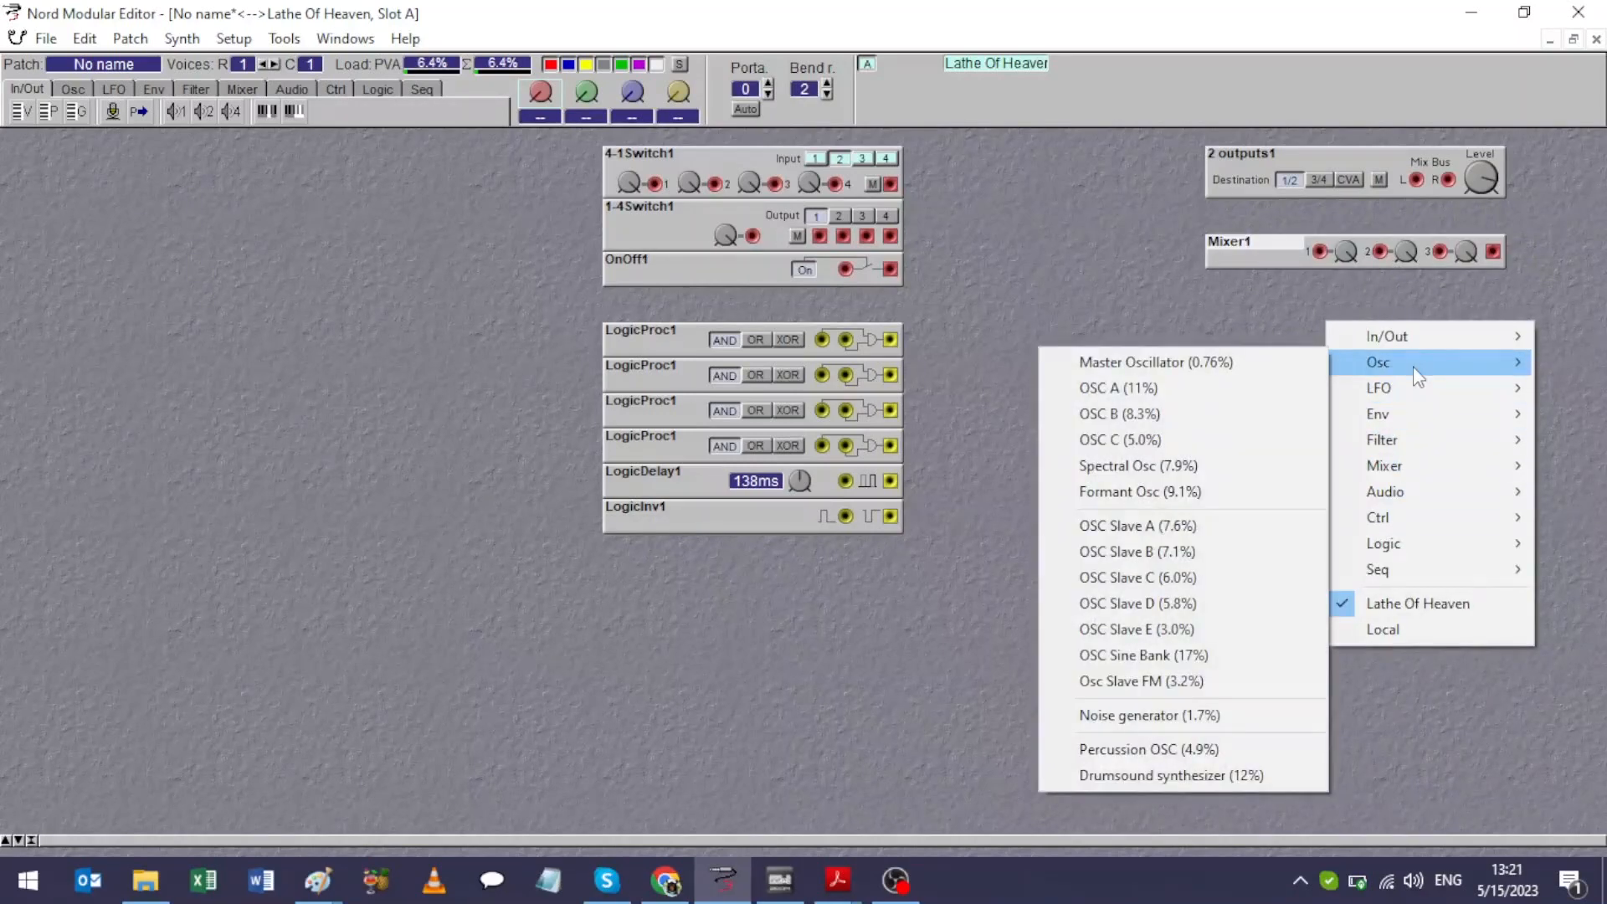
{"action": "left_click", "coordinate": [1082, 748]}
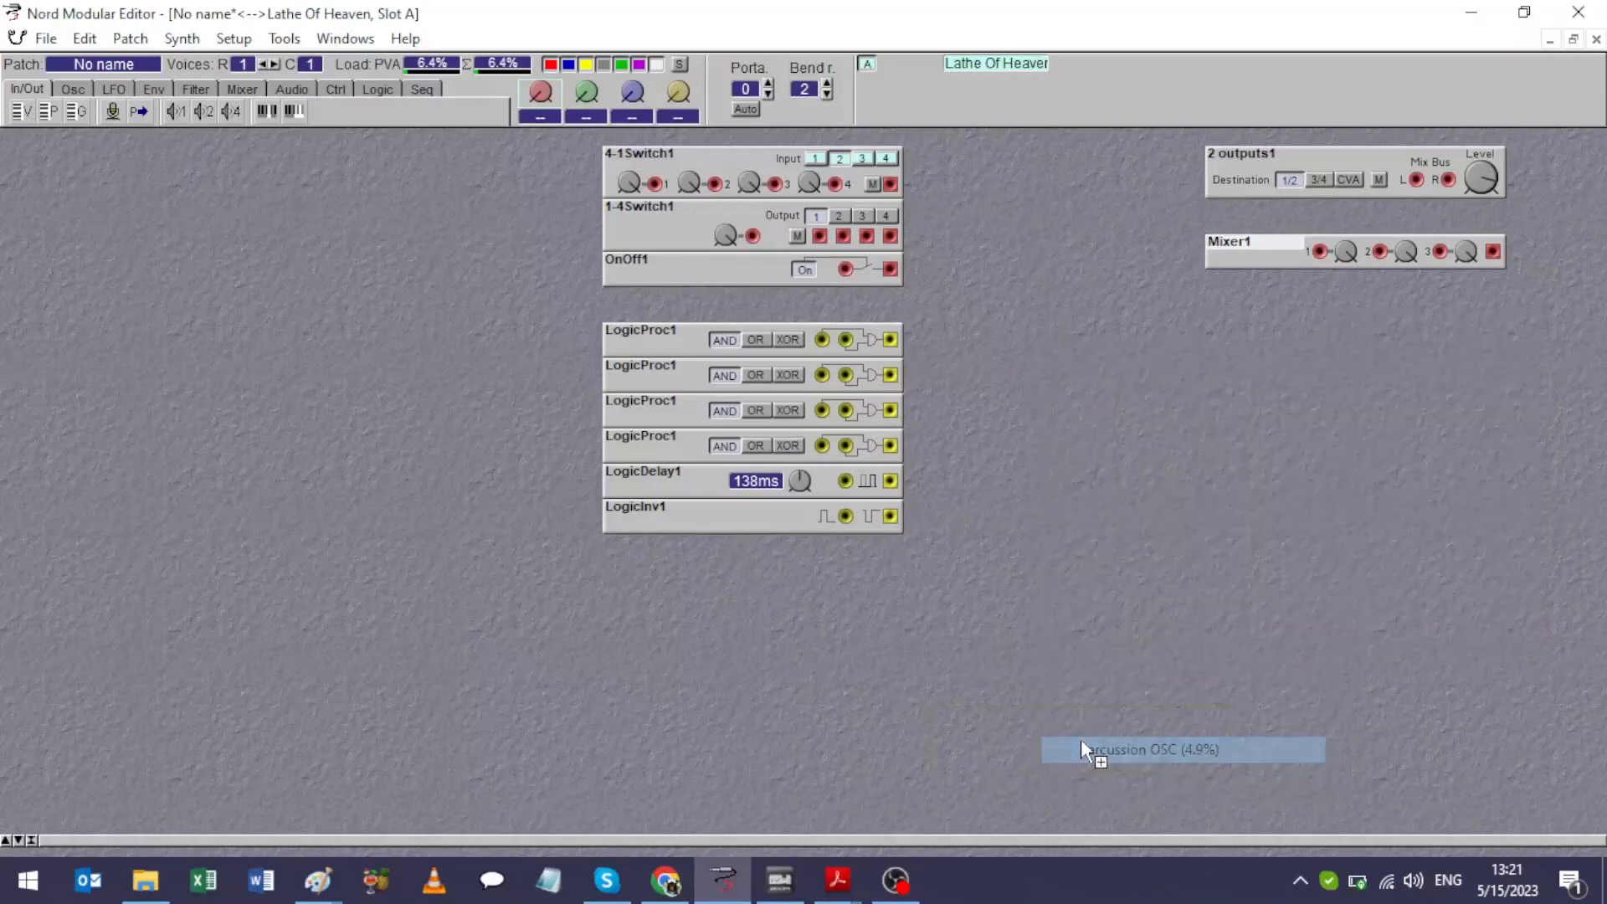
{"action": "left_click", "coordinate": [1195, 391]}
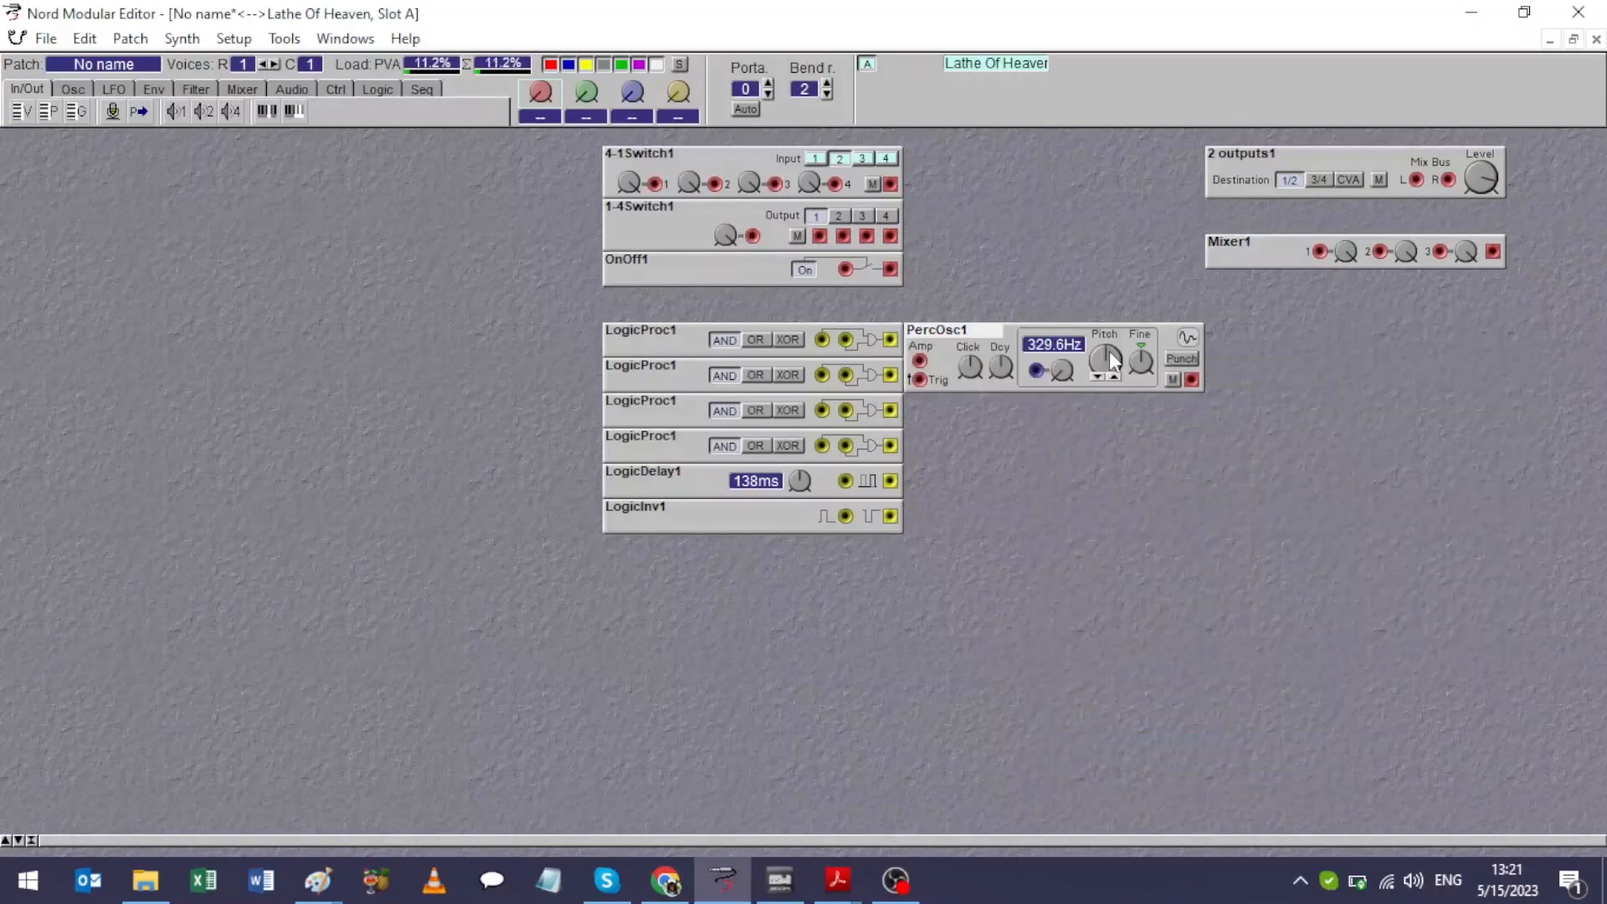
{"action": "left_click_drag", "start_coordinate": [997, 345], "coordinate": [1008, 444]}
Step: Move the mixer down beside the first percussion oscillator and add a Phaser module directly below the 2 outputs module
{"action": "left_click", "coordinate": [1284, 252]}
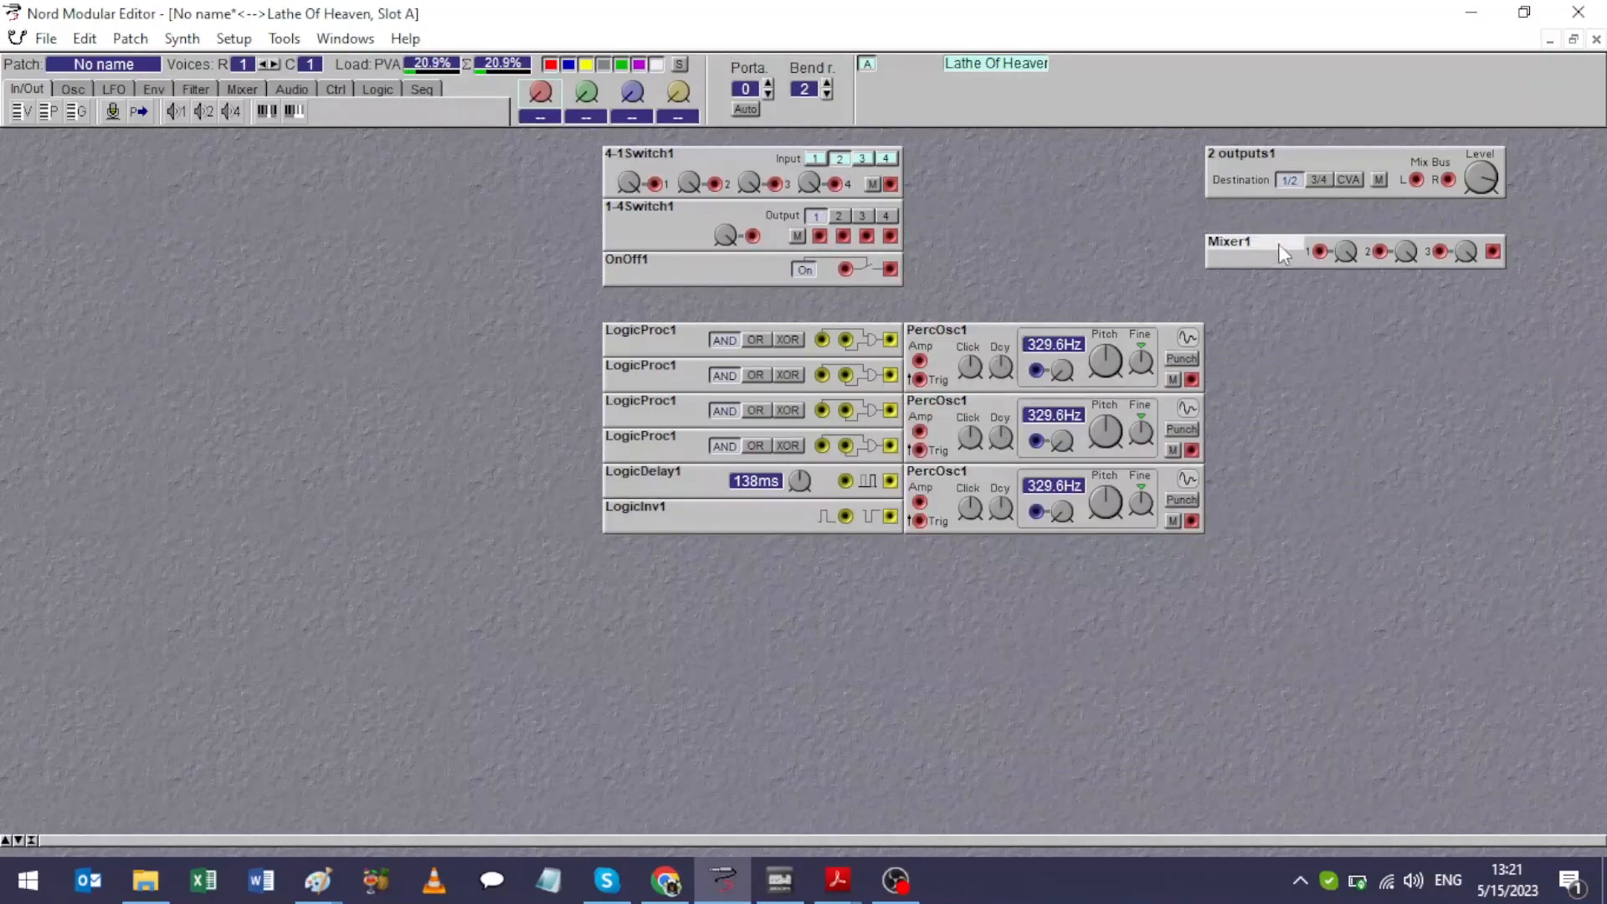
{"action": "left_click_drag", "start_coordinate": [1277, 343], "coordinate": [1279, 352]}
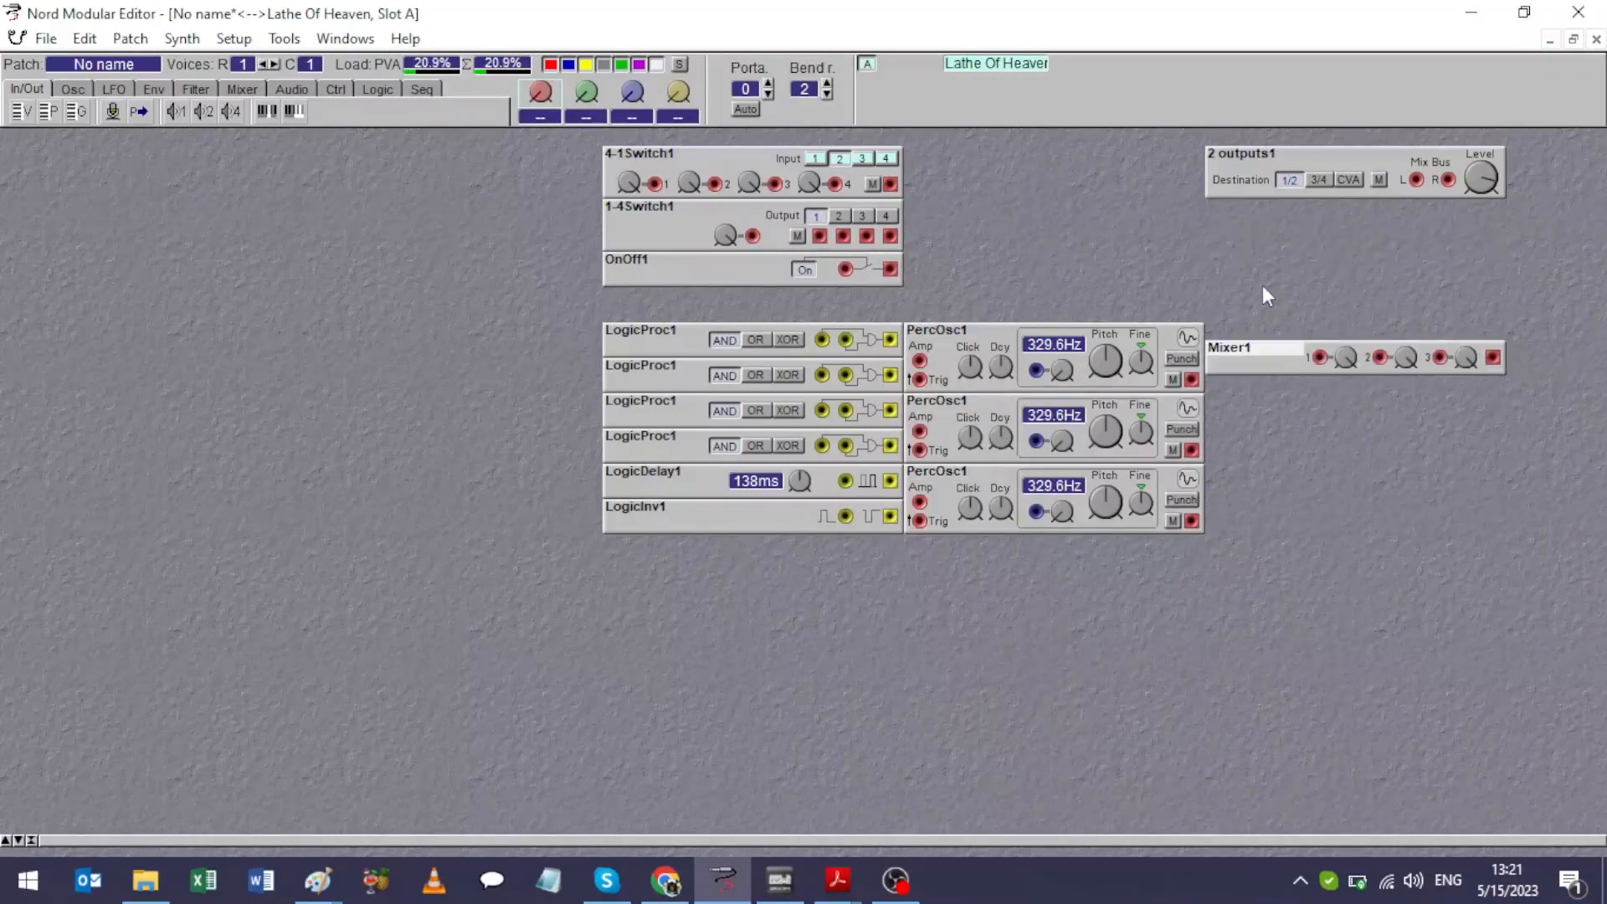
{"action": "right_click", "coordinate": [1264, 294]}
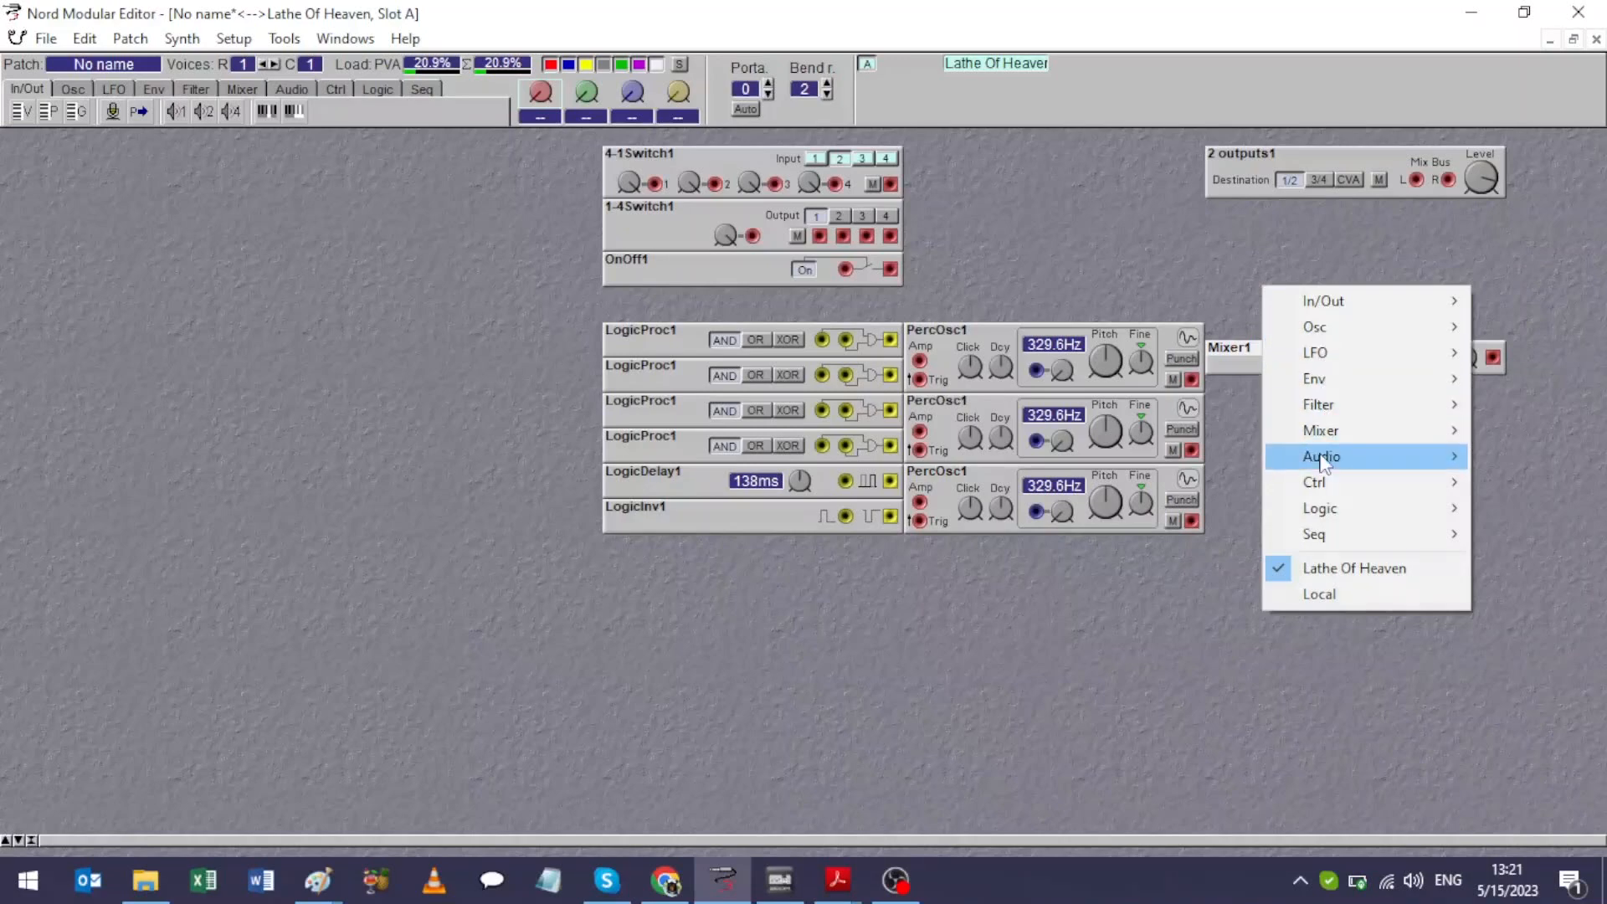
{"action": "mouse_move", "coordinate": [1325, 459]}
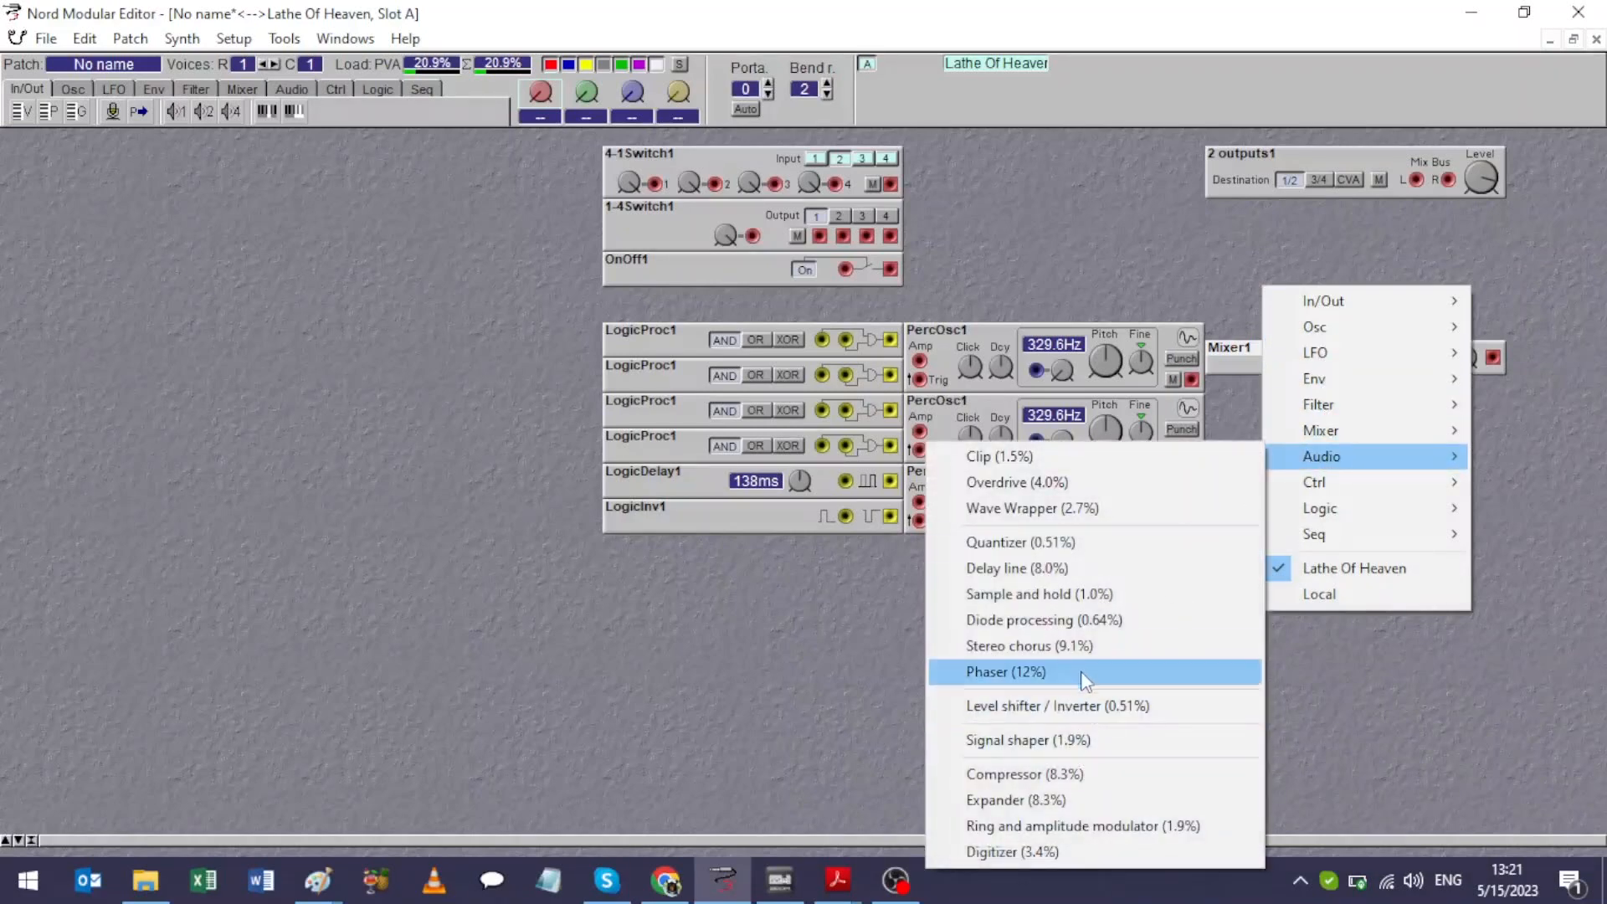
{"action": "left_click", "coordinate": [1082, 672]}
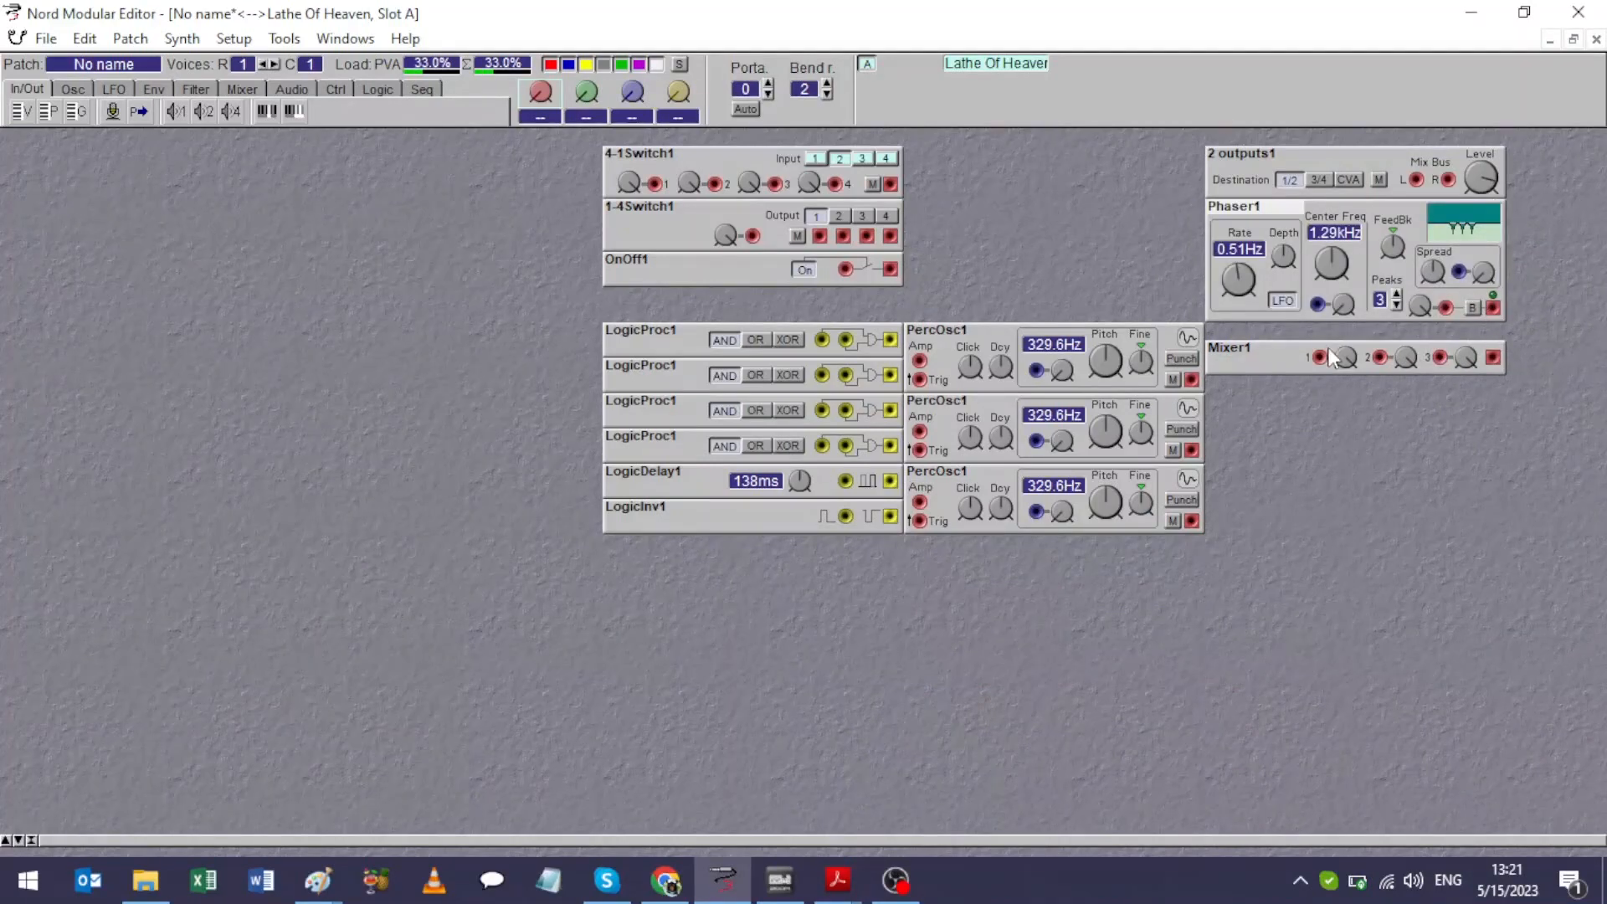
Step: Cable the three percussion oscillators into mixer inputs 1 to 3, the mixer into the phaser, and the phaser into both the L and R outputs
{"action": "left_click_drag", "start_coordinate": [1193, 378], "coordinate": [1320, 358]}
{"action": "left_click_drag", "start_coordinate": [1192, 449], "coordinate": [1381, 358]}
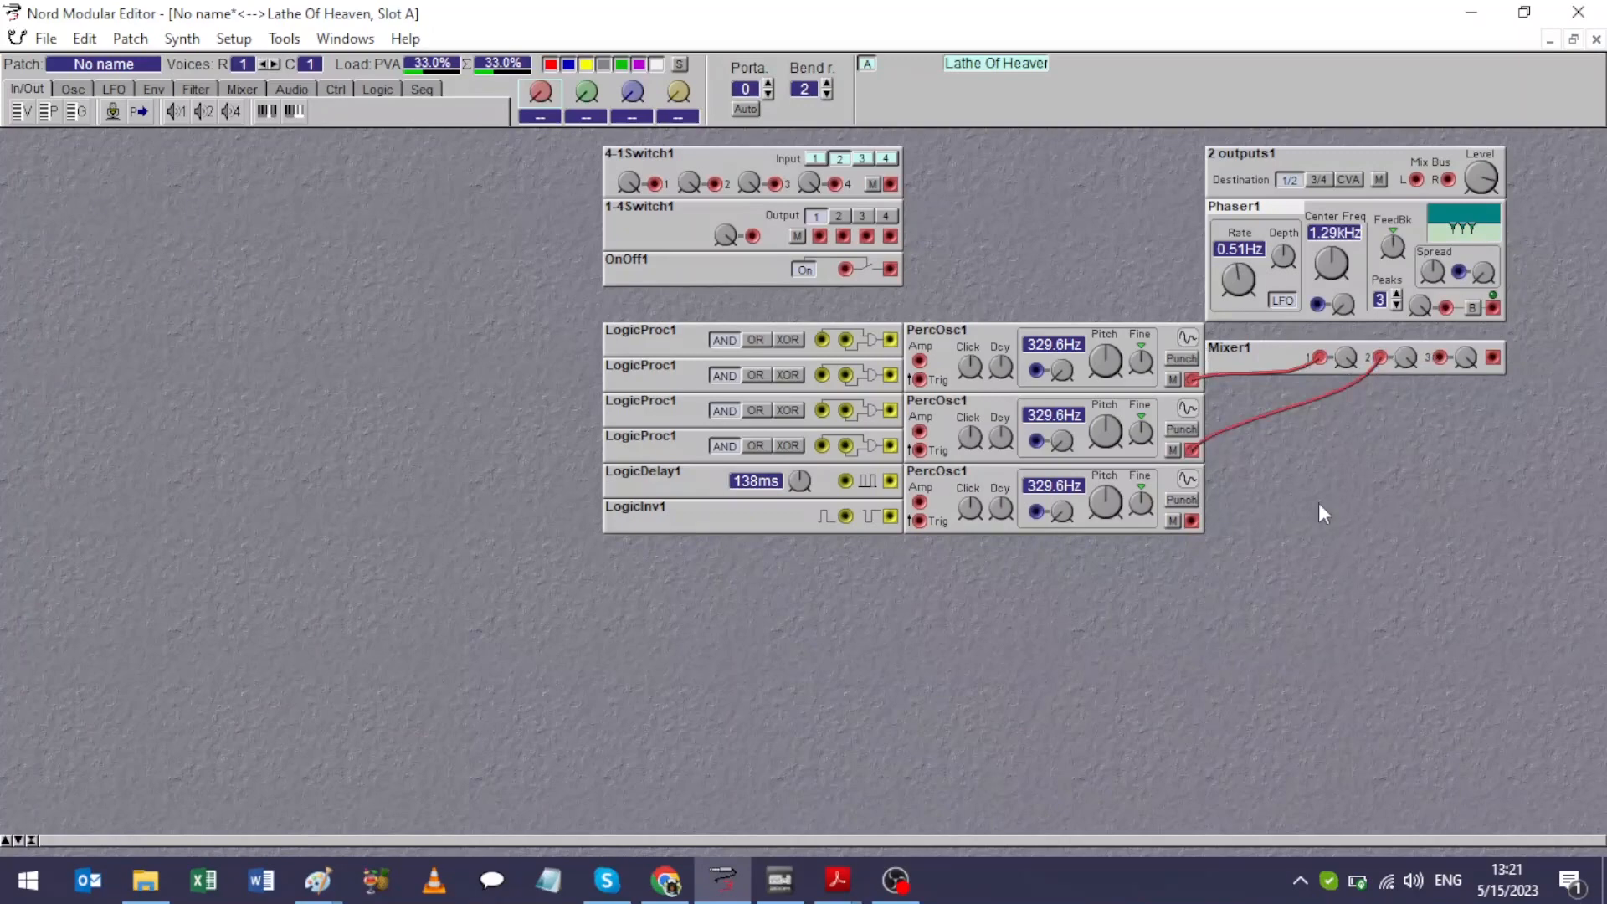
{"action": "left_click_drag", "start_coordinate": [1214, 524], "coordinate": [1493, 309]}
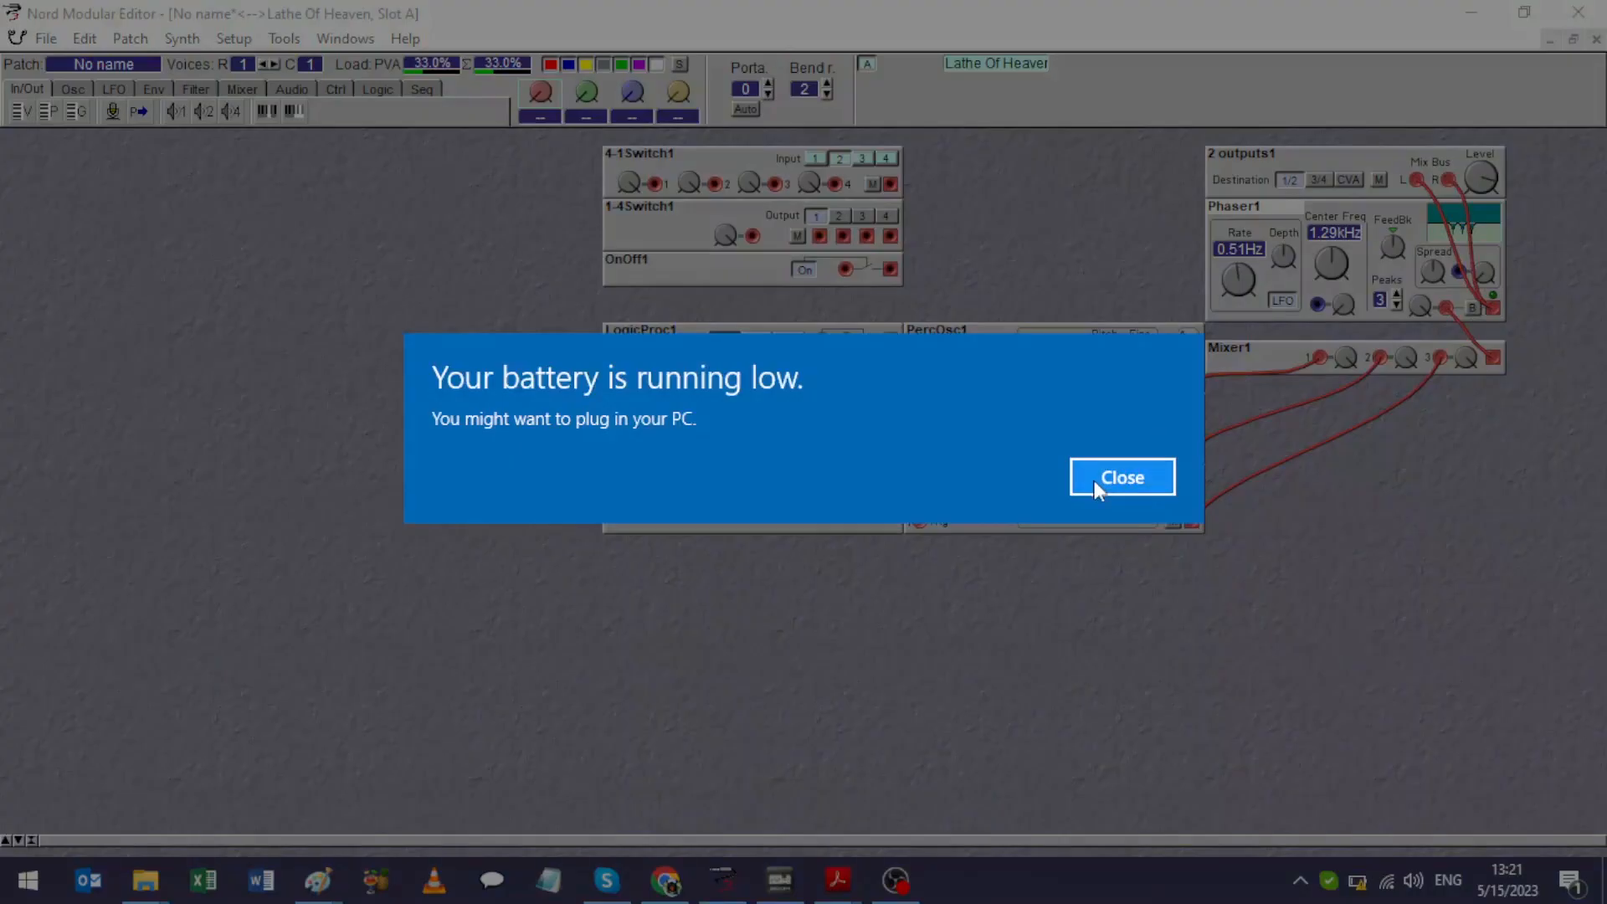
{"action": "left_click", "coordinate": [1097, 479]}
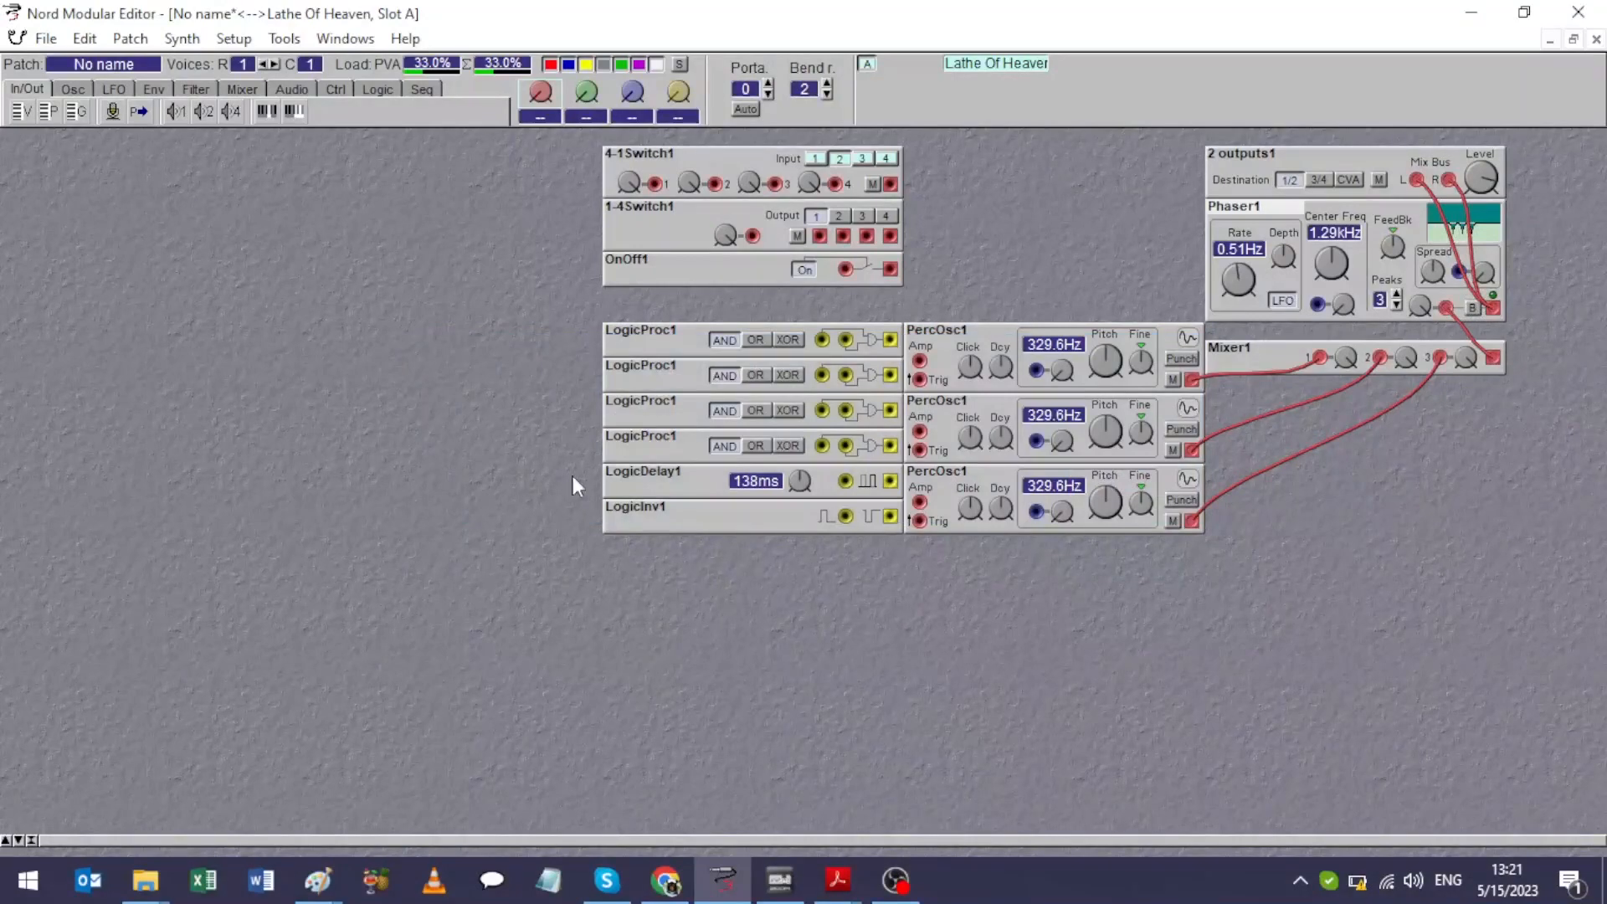
Step: Save the patch as "28 Stoclocker" in the Streaming Patch Archive folder
{"action": "left_click", "coordinate": [46, 38]}
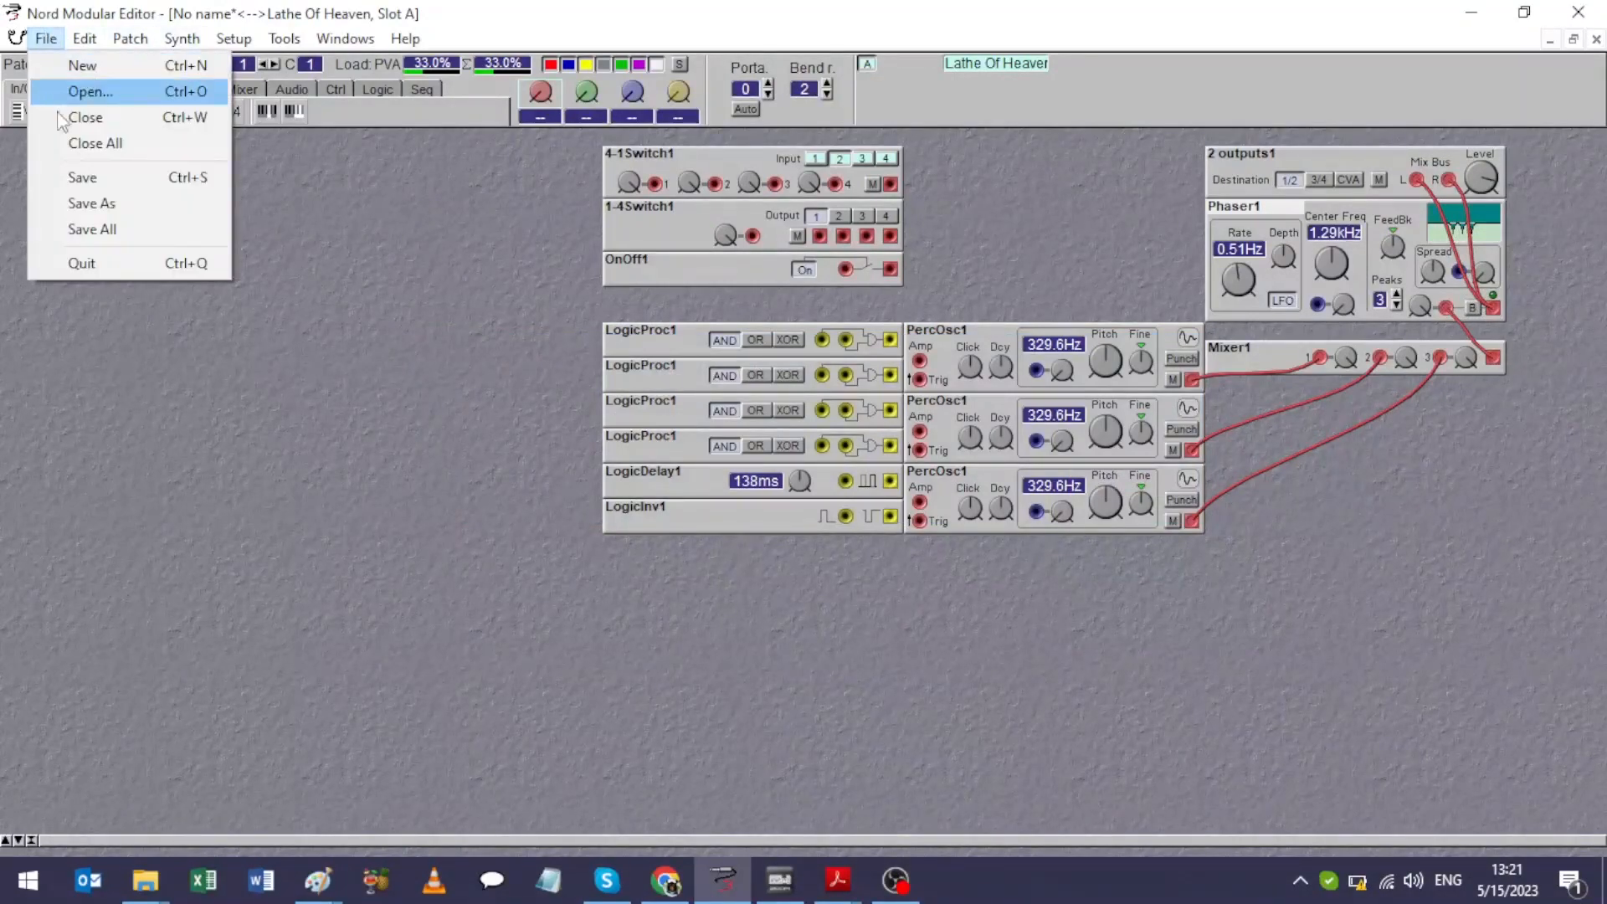
{"action": "left_click", "coordinate": [74, 199]}
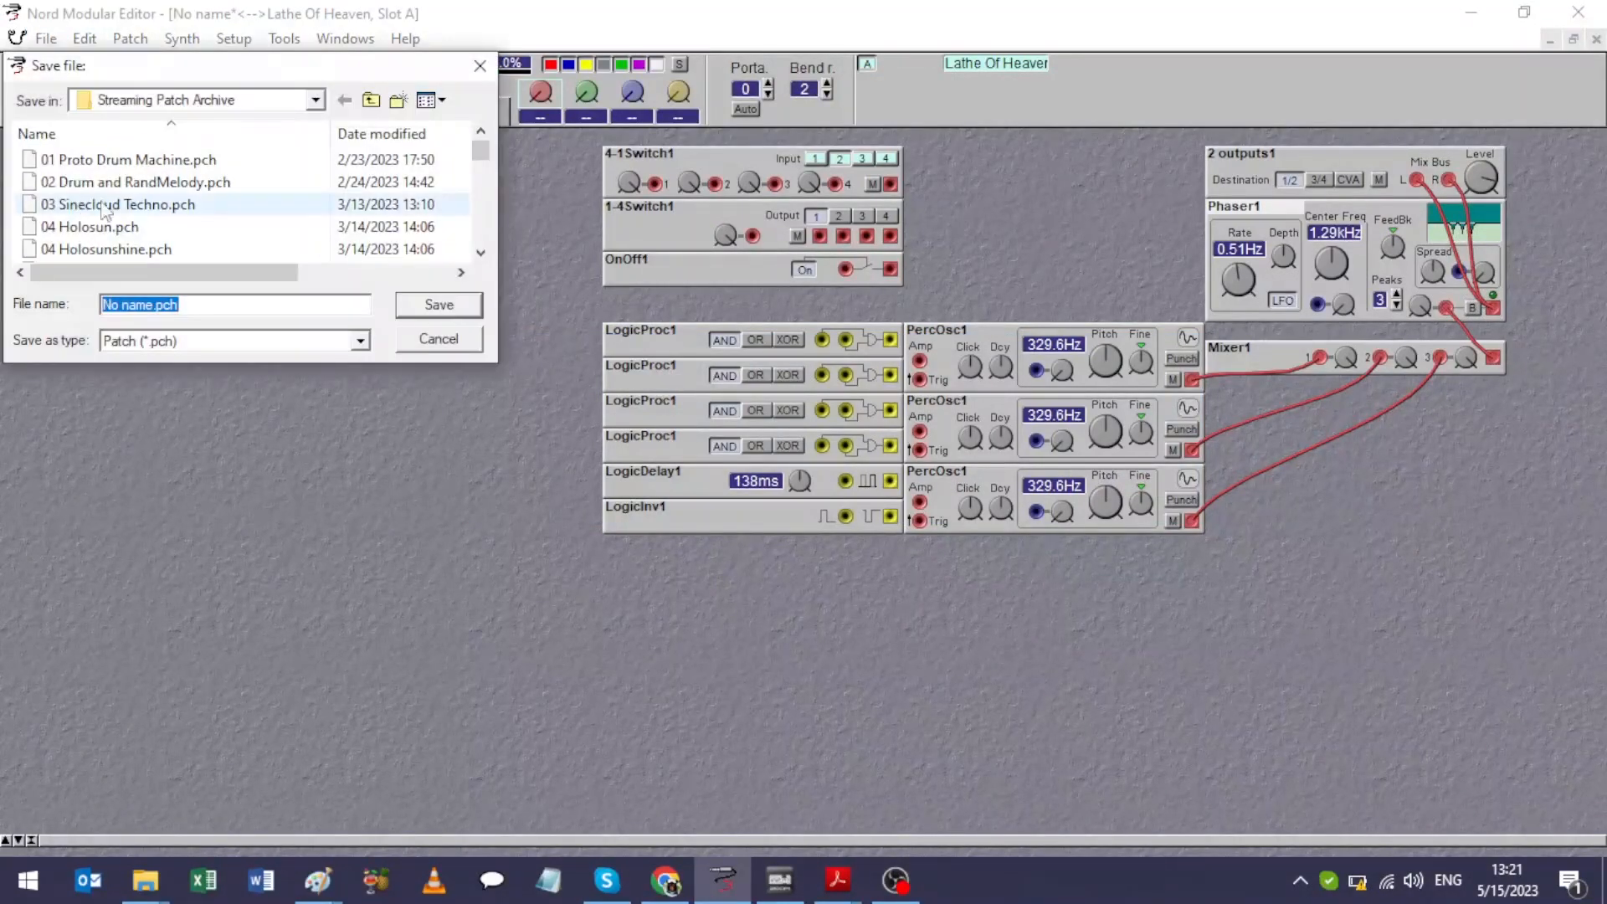
{"action": "scroll", "coordinate": [485, 243], "scroll_direction": "down", "scroll_amount": 6}
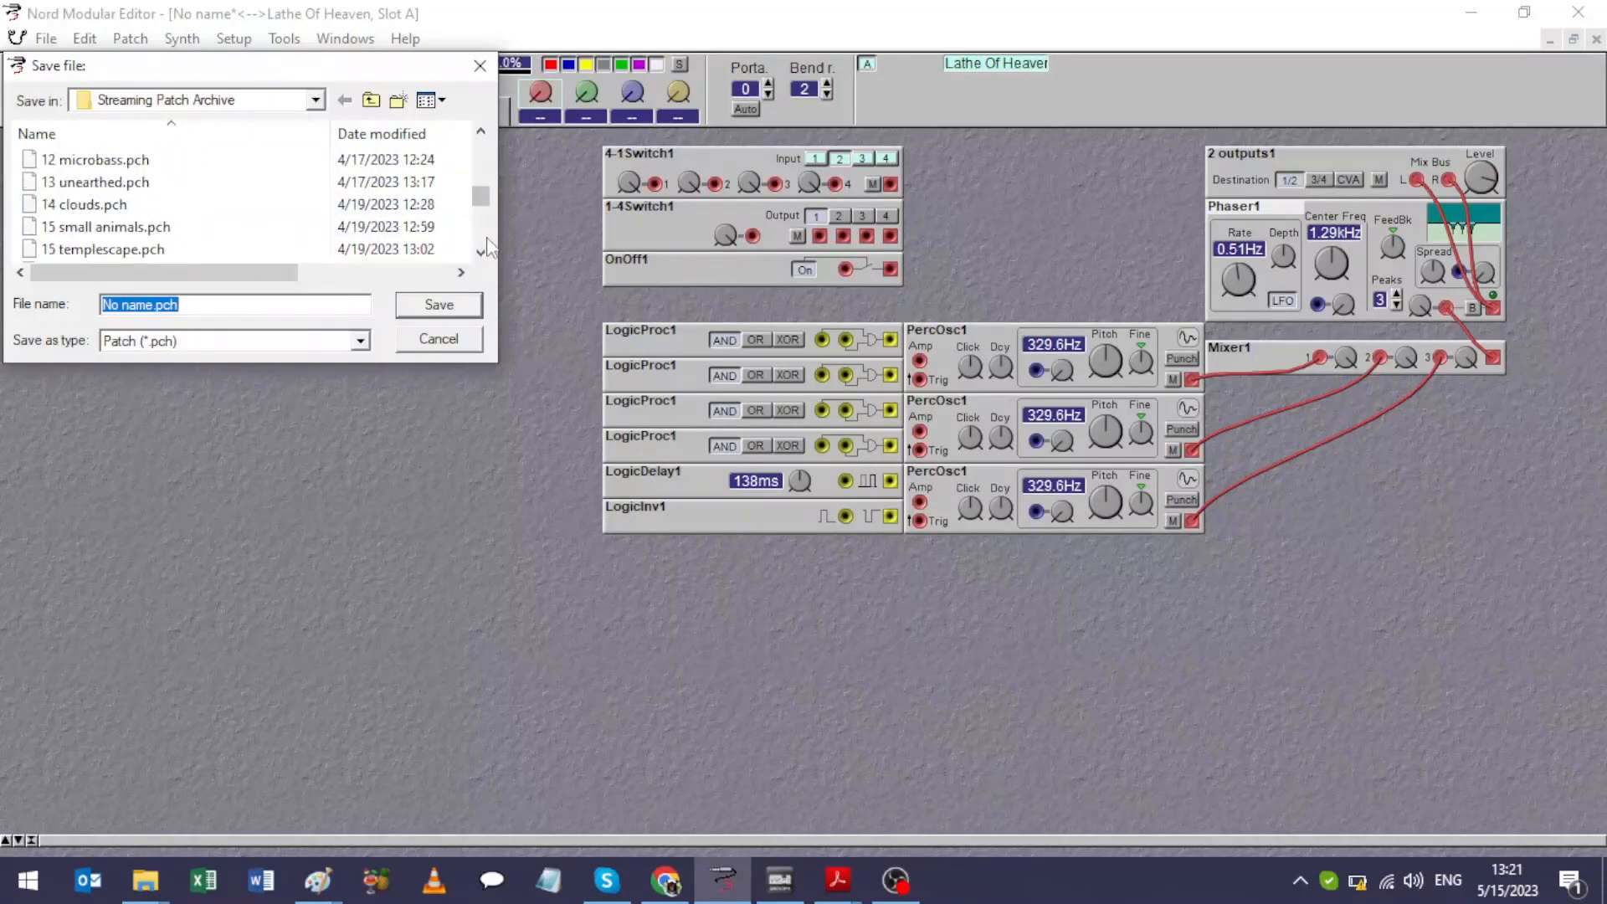
{"action": "scroll", "coordinate": [488, 247], "scroll_direction": "down", "scroll_amount": 1}
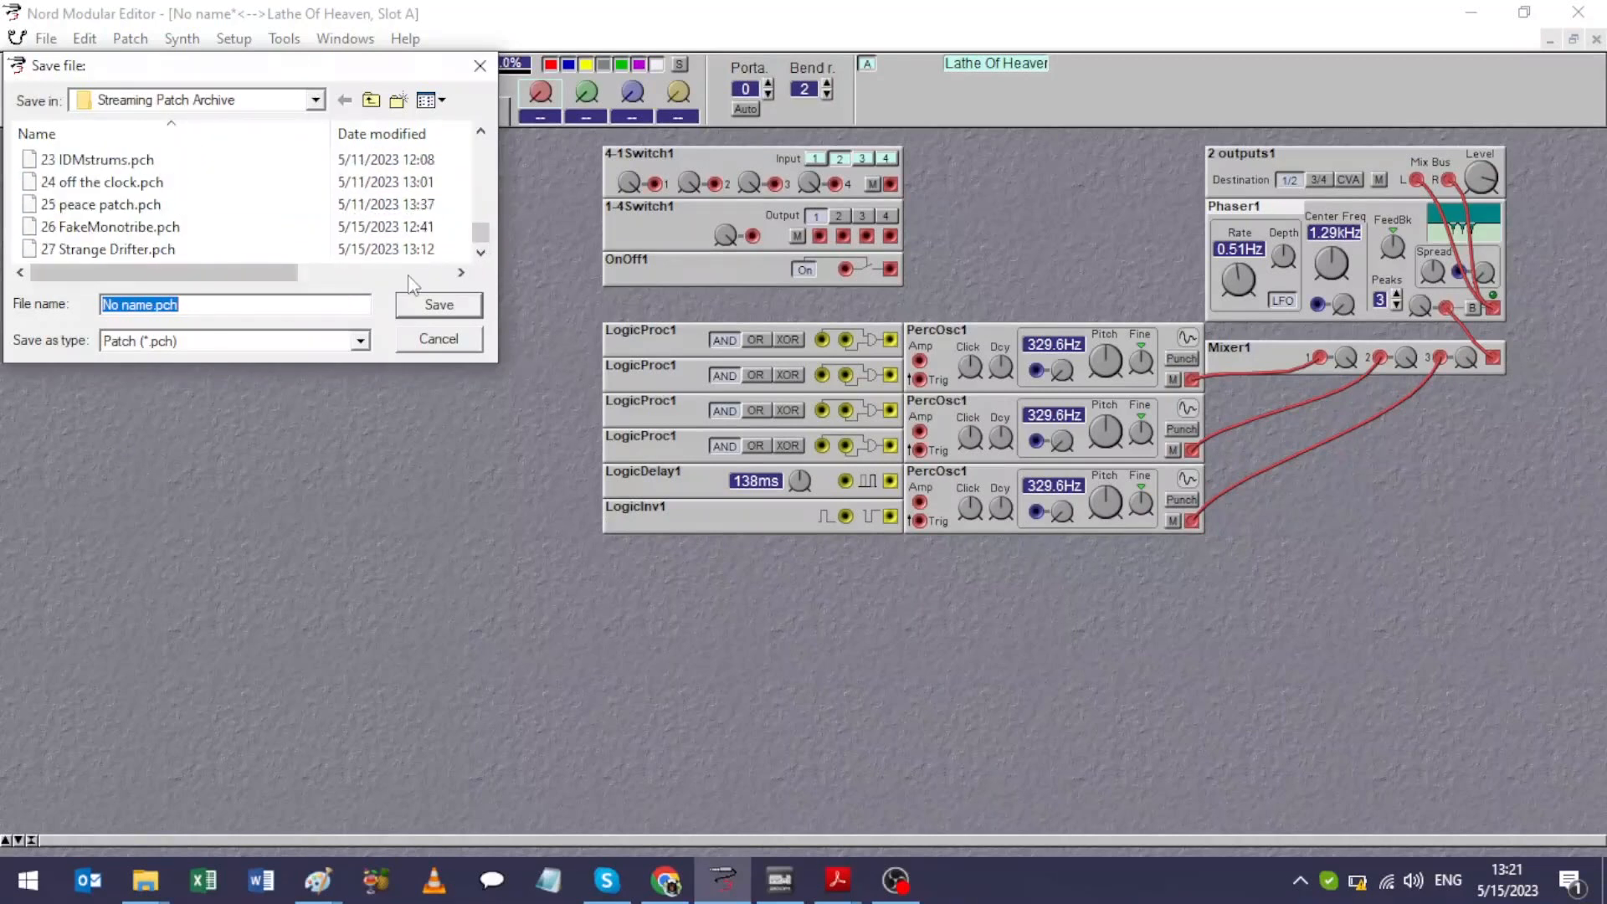
{"action": "type", "text": "28 Sto"}
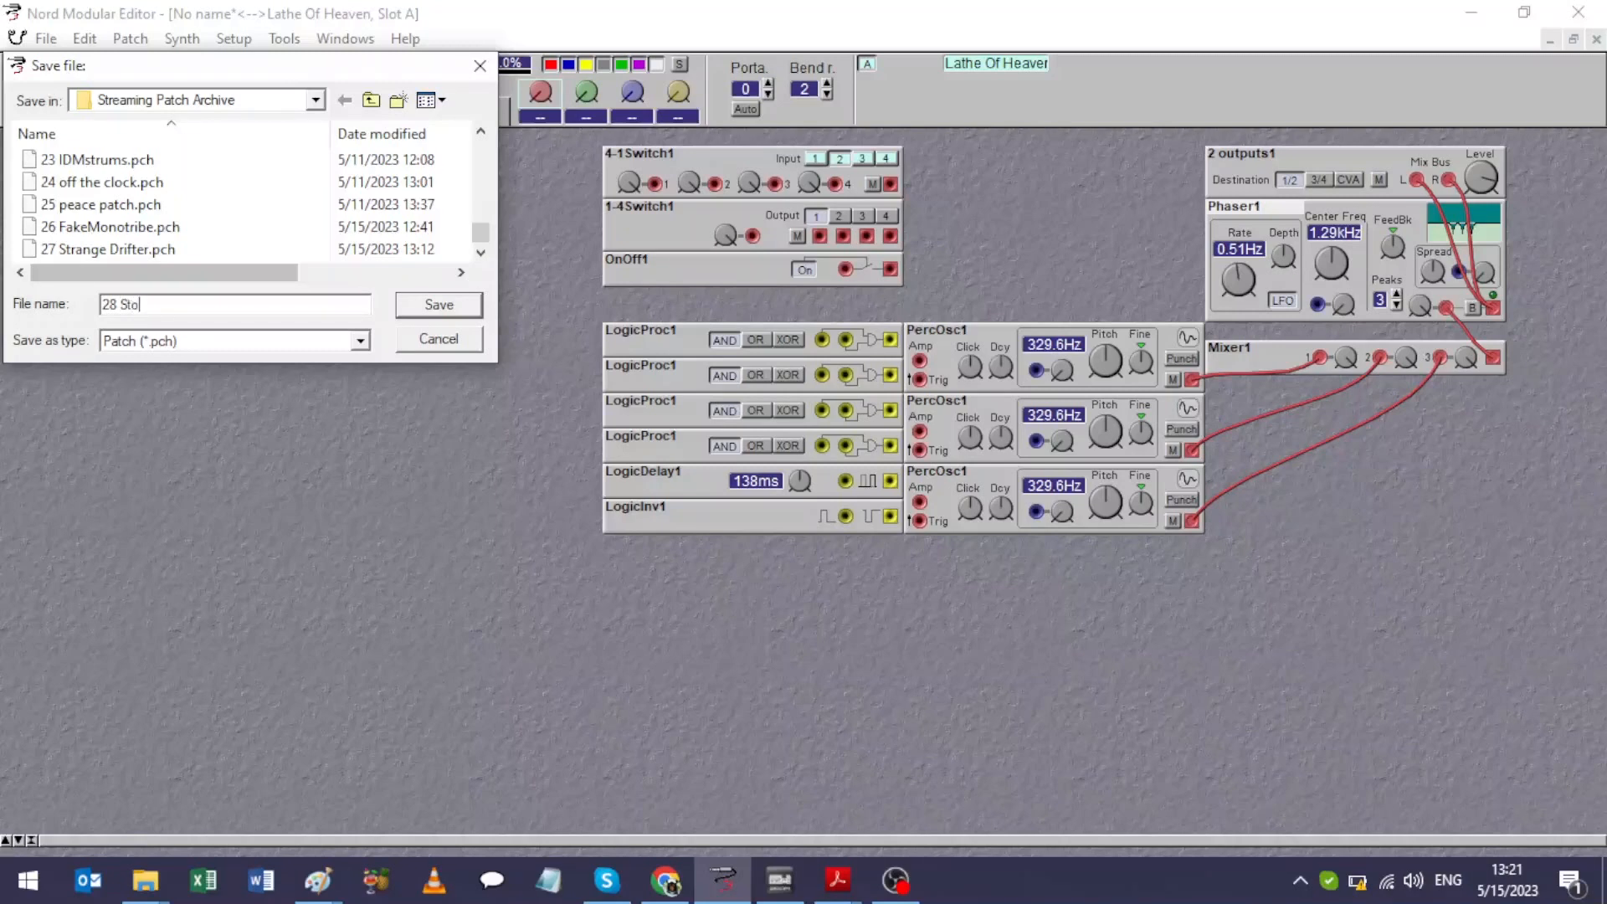
{"action": "type", "text": "clocker"}
{"action": "key", "text": "Return"}
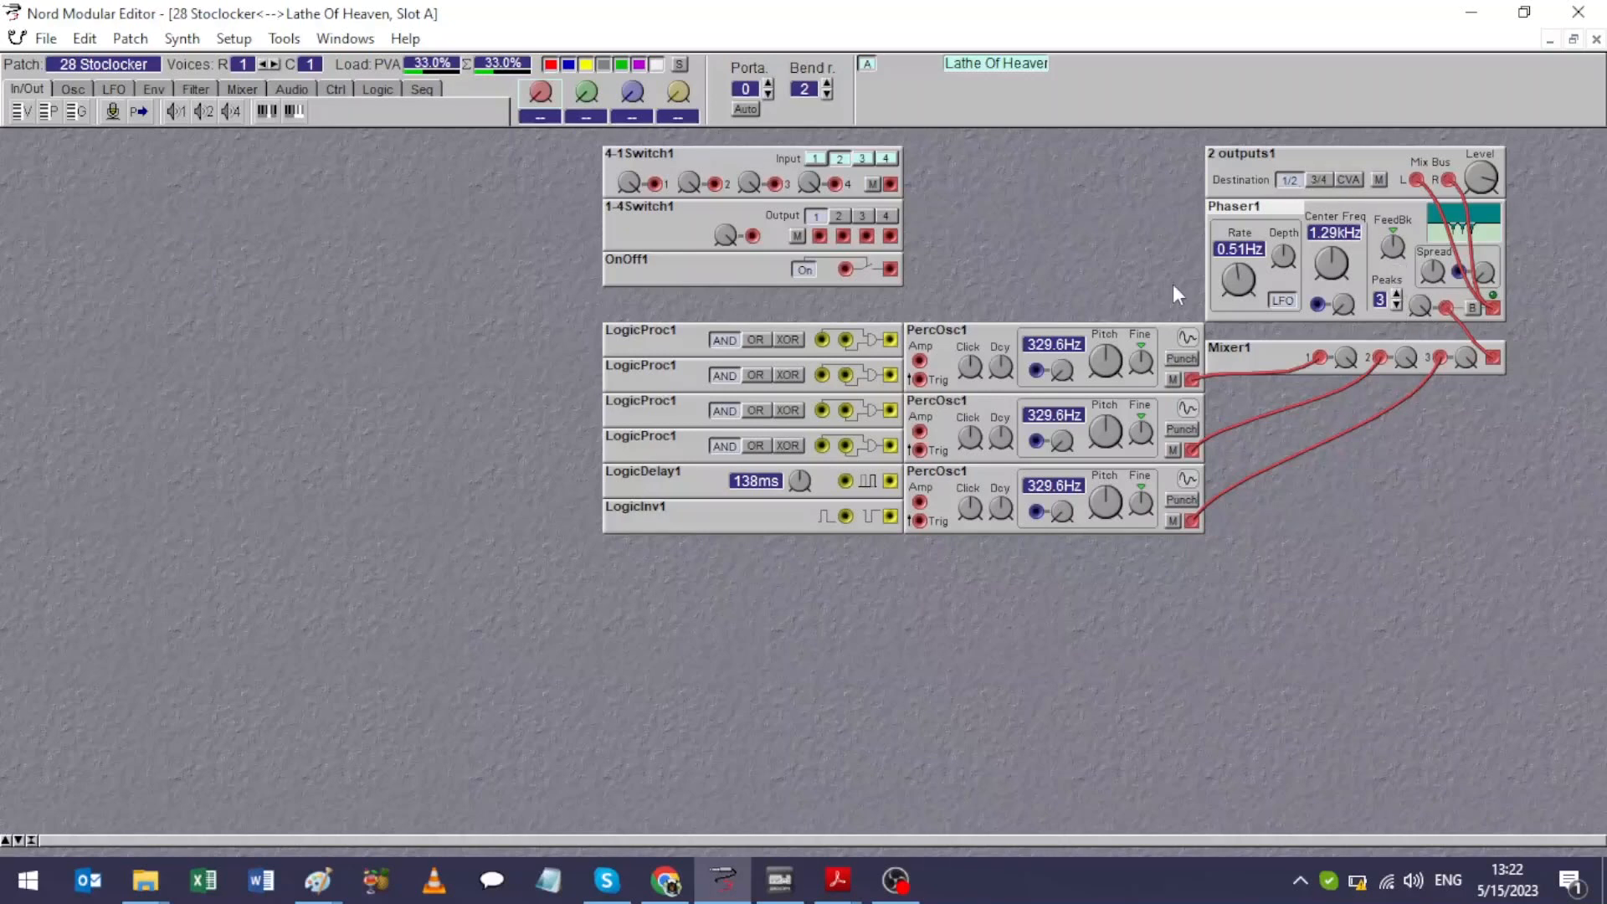
Step: Add a Random puls generator module below the logic inverter and stack a copy of it with the original
{"action": "right_click", "coordinate": [642, 608]}
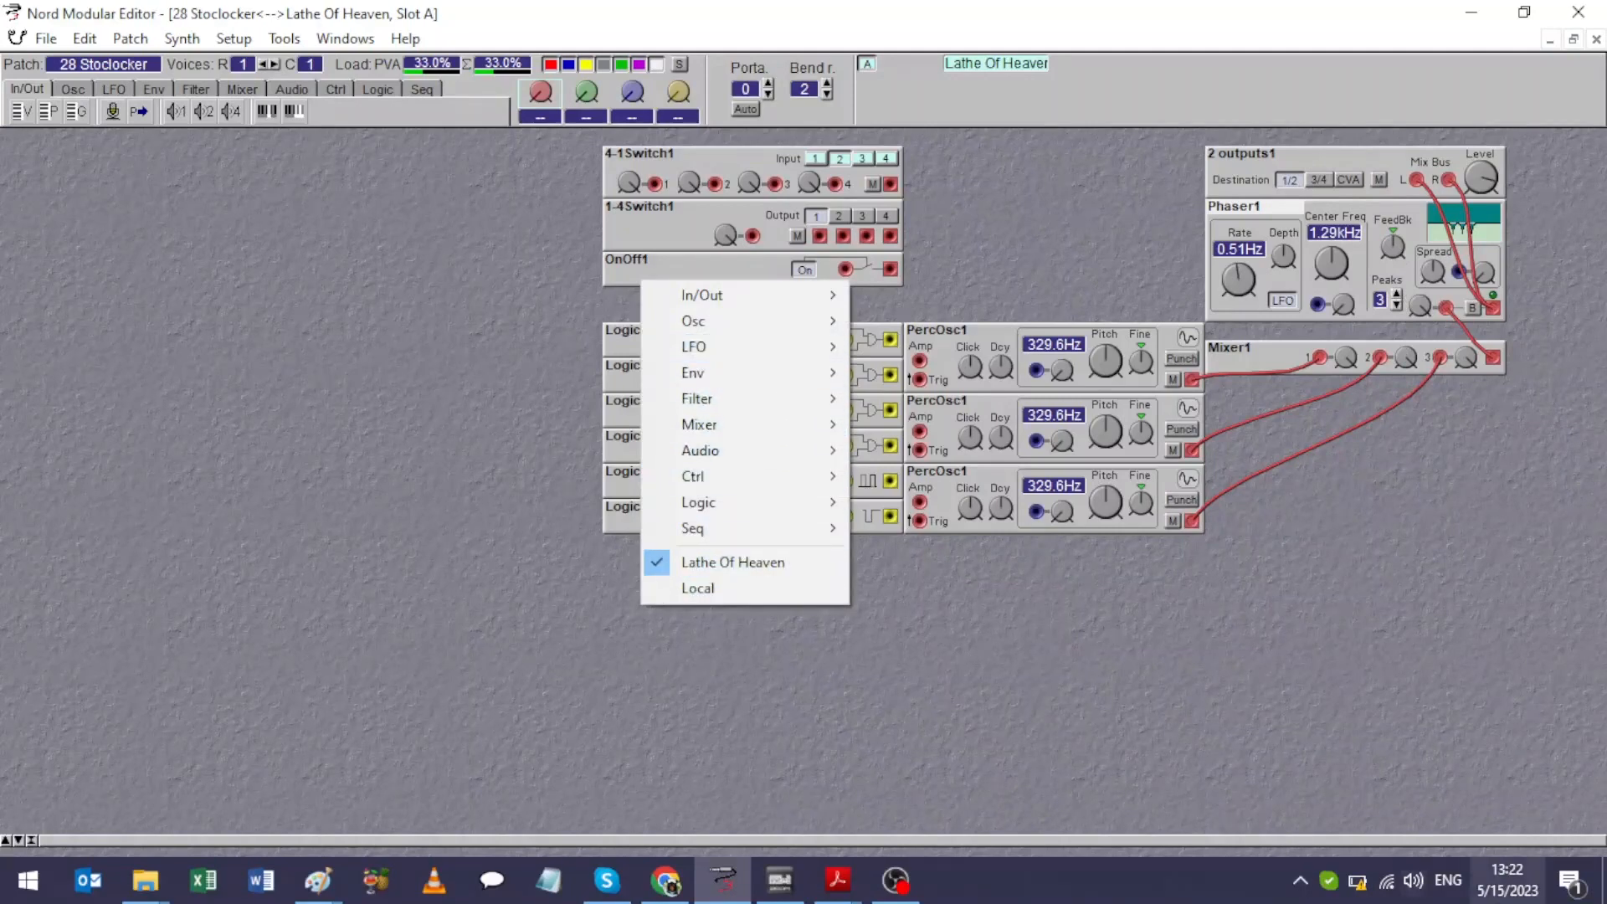
{"action": "mouse_move", "coordinate": [1357, 892]}
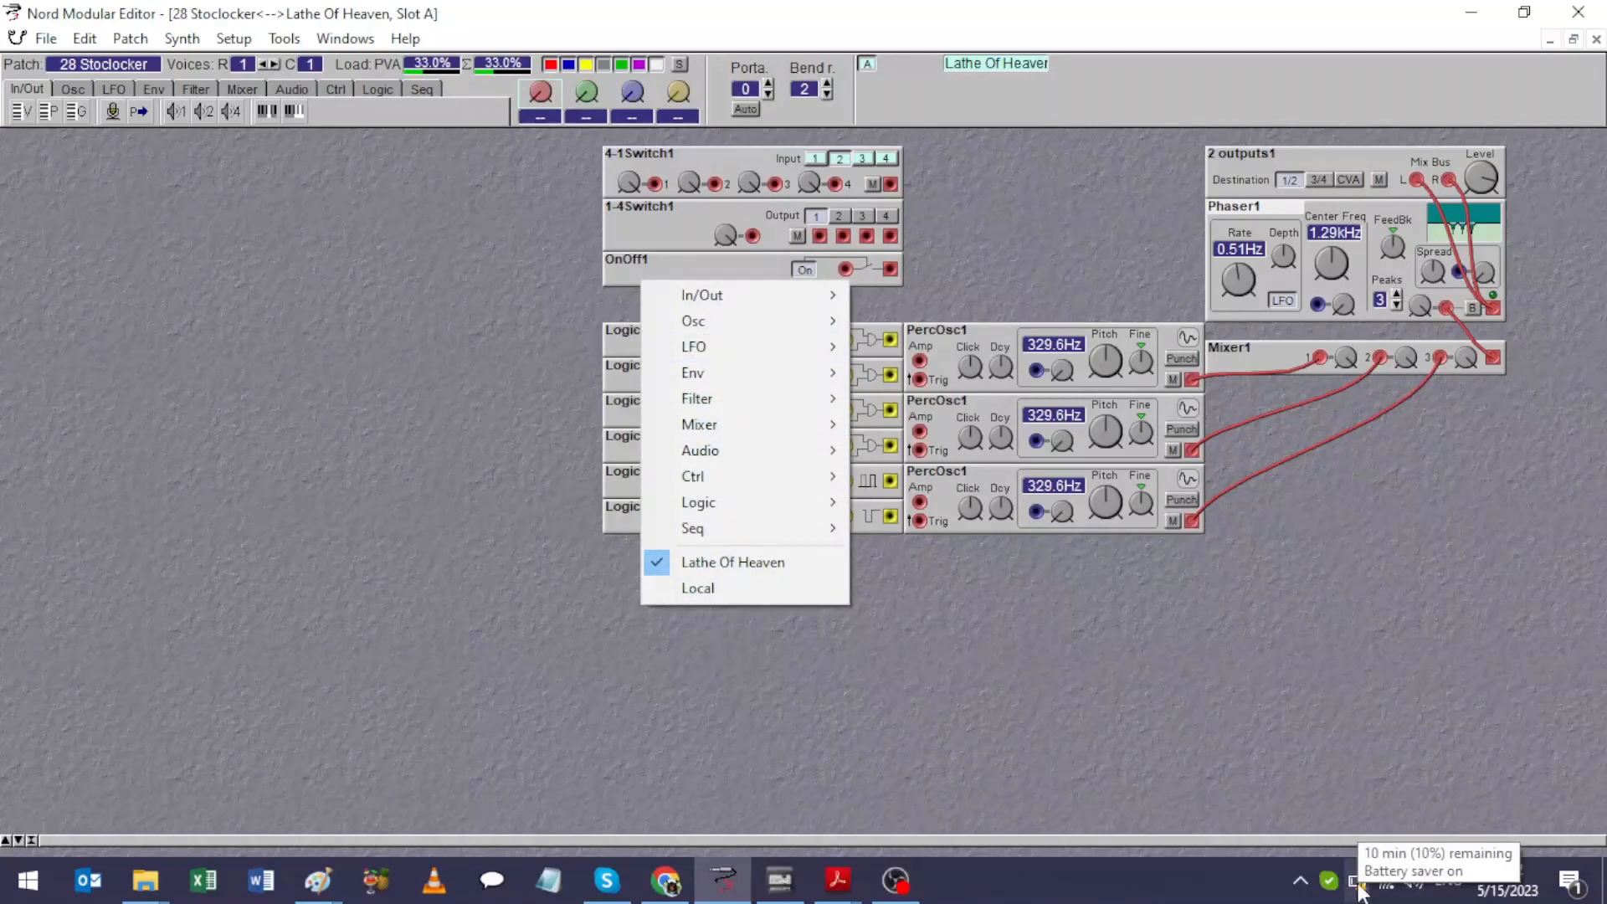
{"action": "mouse_move", "coordinate": [768, 356]}
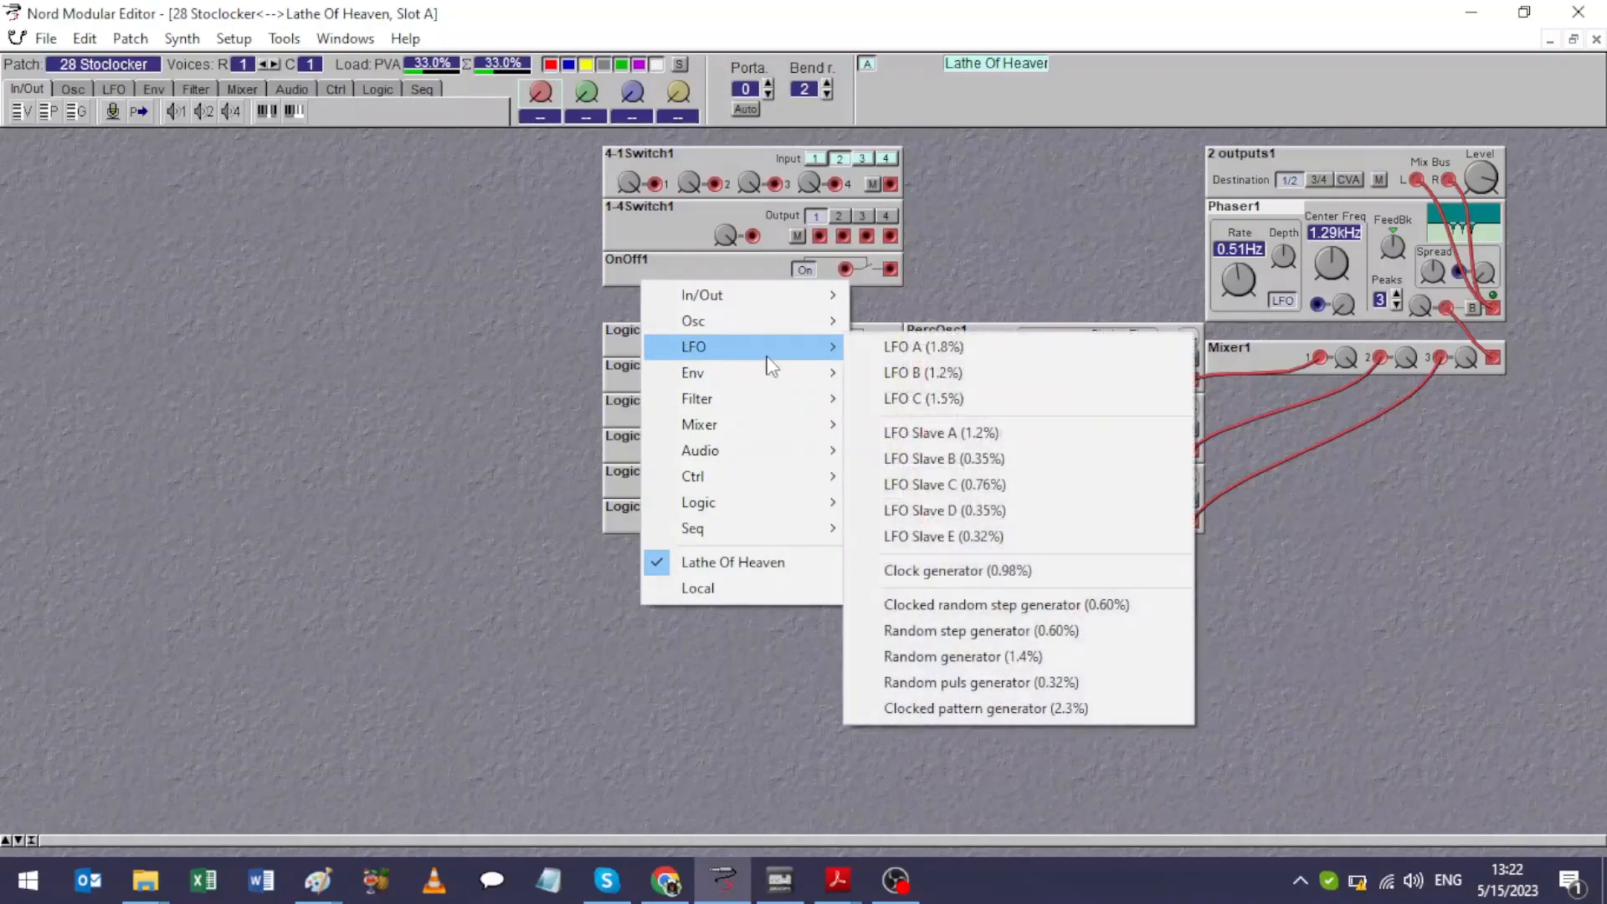
{"action": "left_click", "coordinate": [1001, 682]}
{"action": "left_click", "coordinate": [795, 593]}
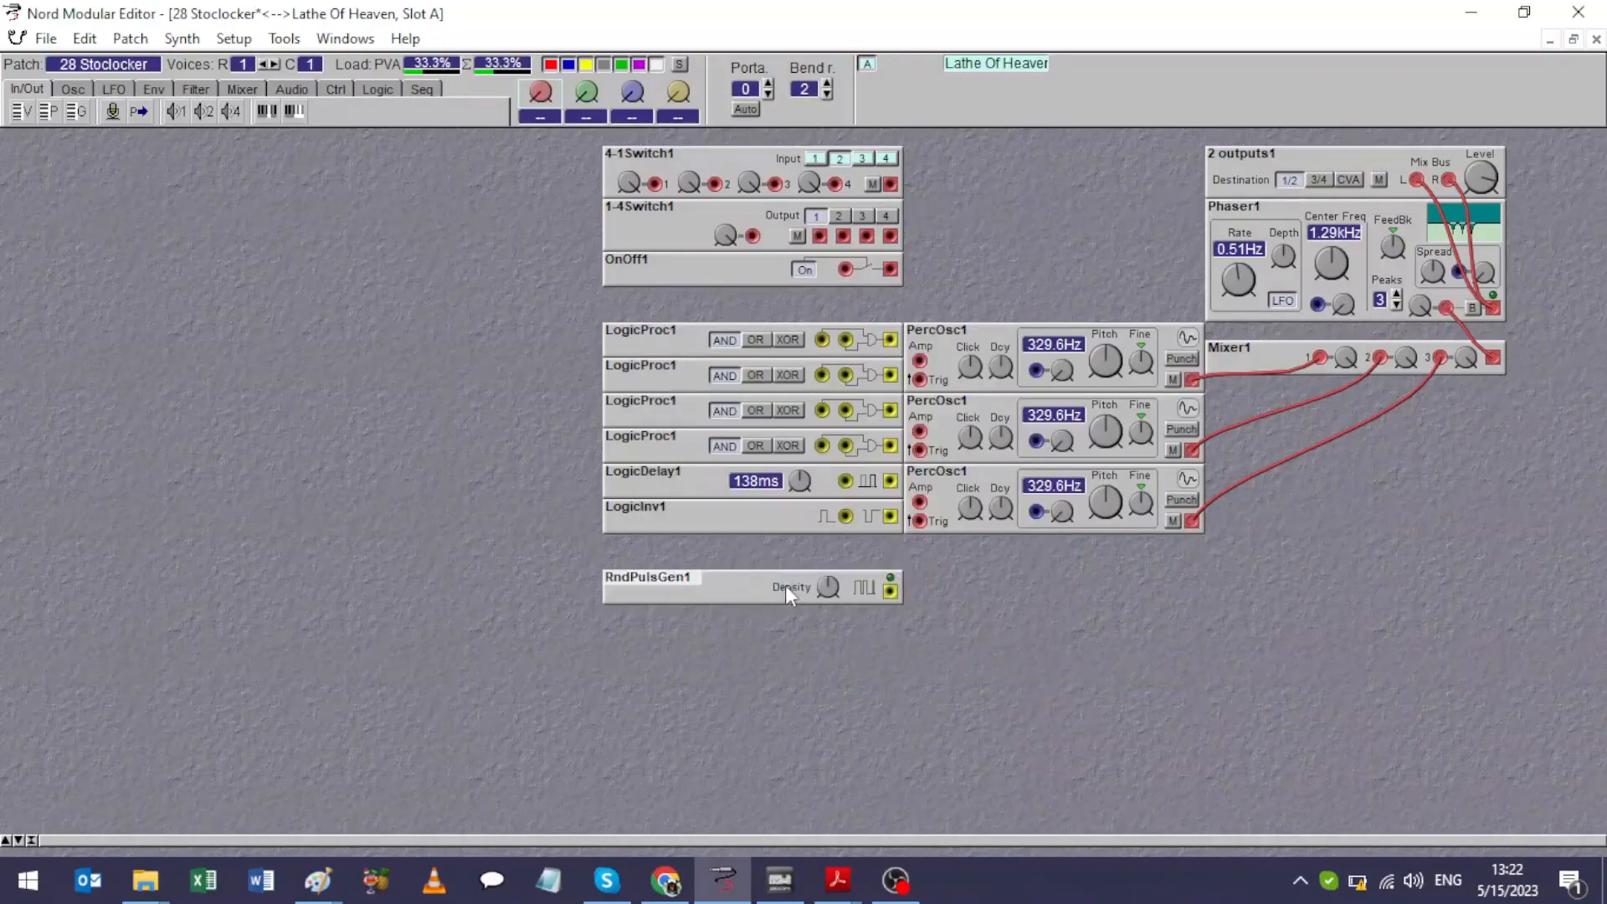
{"action": "left_click", "coordinate": [740, 556]}
{"action": "left_click_drag", "start_coordinate": [741, 576], "coordinate": [741, 550]}
Step: Add a Clock generator module below the two random pulse generators
{"action": "right_click", "coordinate": [692, 671]}
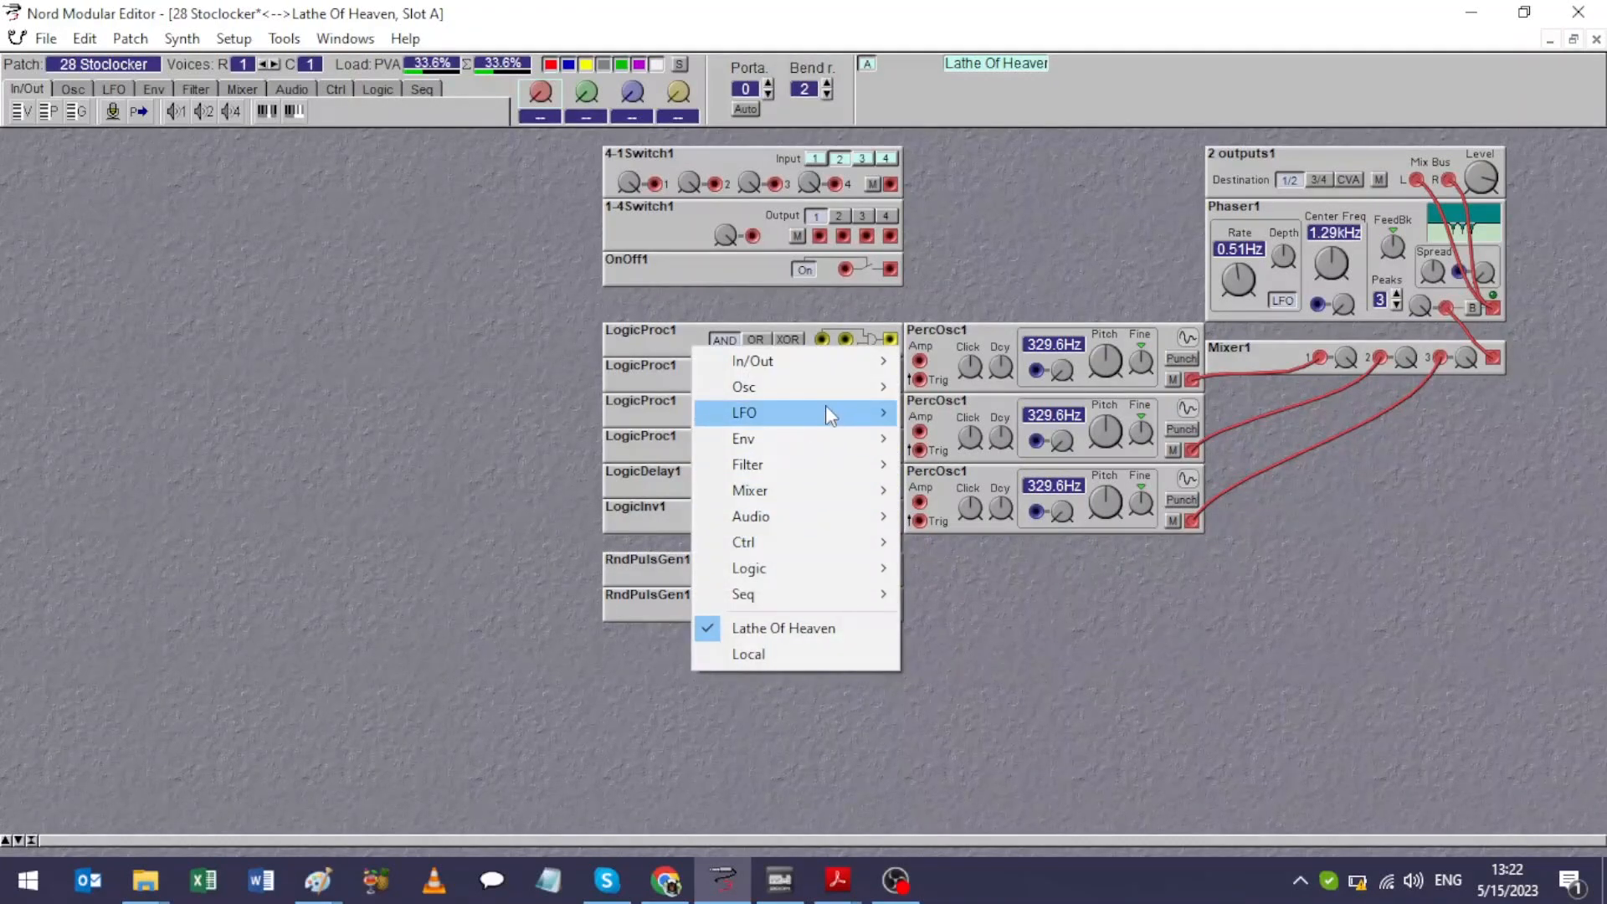
{"action": "mouse_move", "coordinate": [825, 411]}
{"action": "left_click", "coordinate": [1105, 637]}
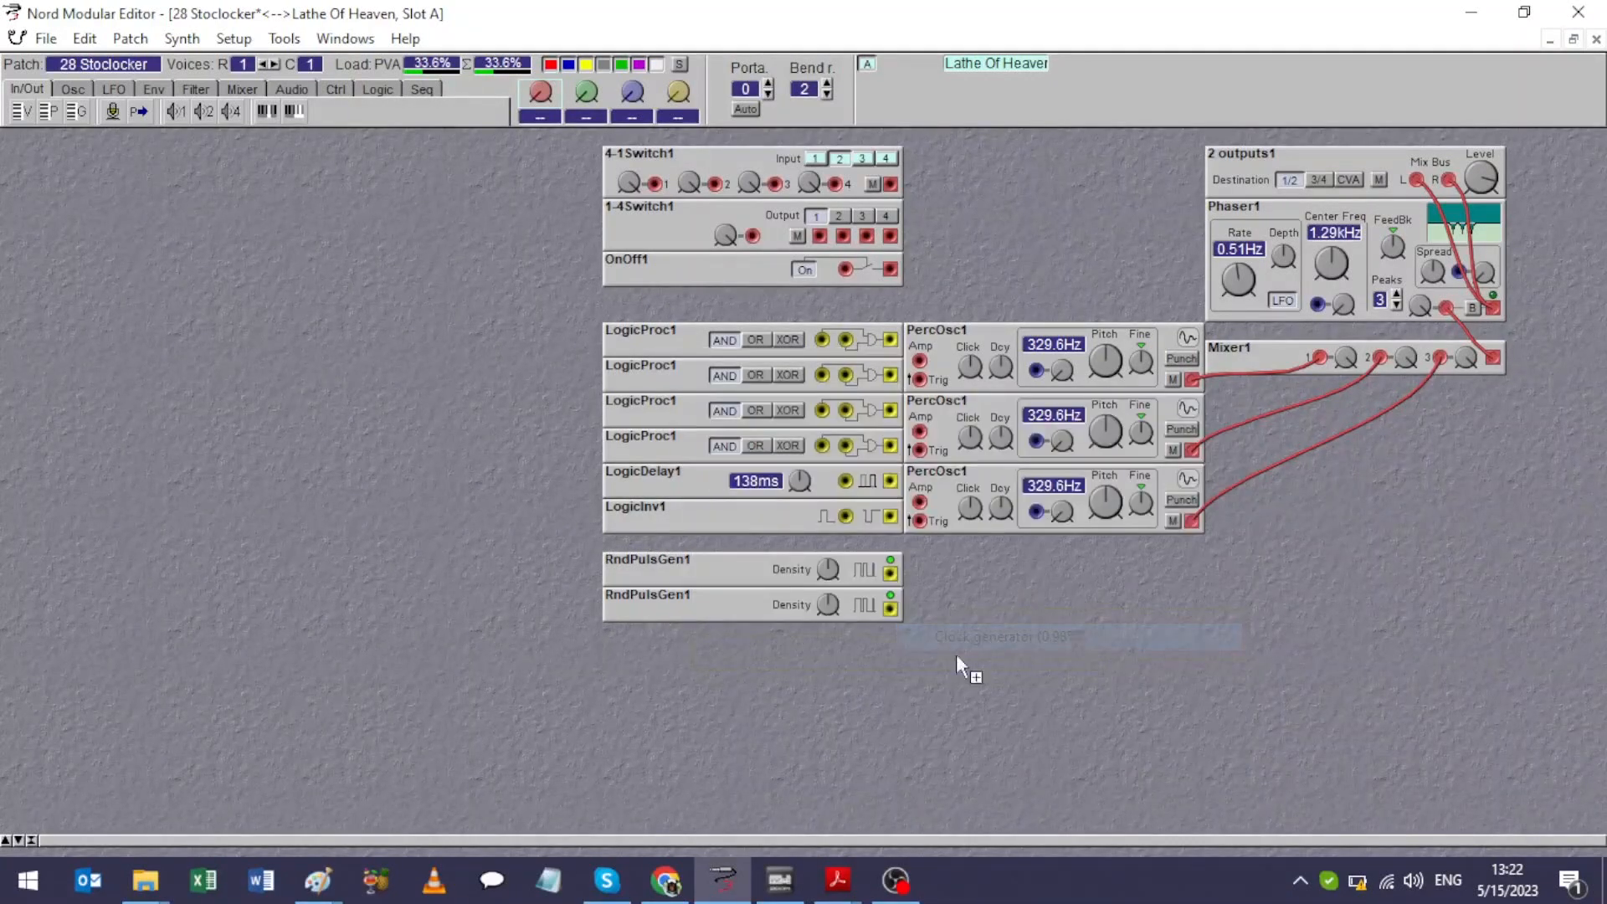
{"action": "left_click", "coordinate": [800, 660]}
Step: Add a Clocked pattern generator module below the clock generator
{"action": "right_click", "coordinate": [711, 736]}
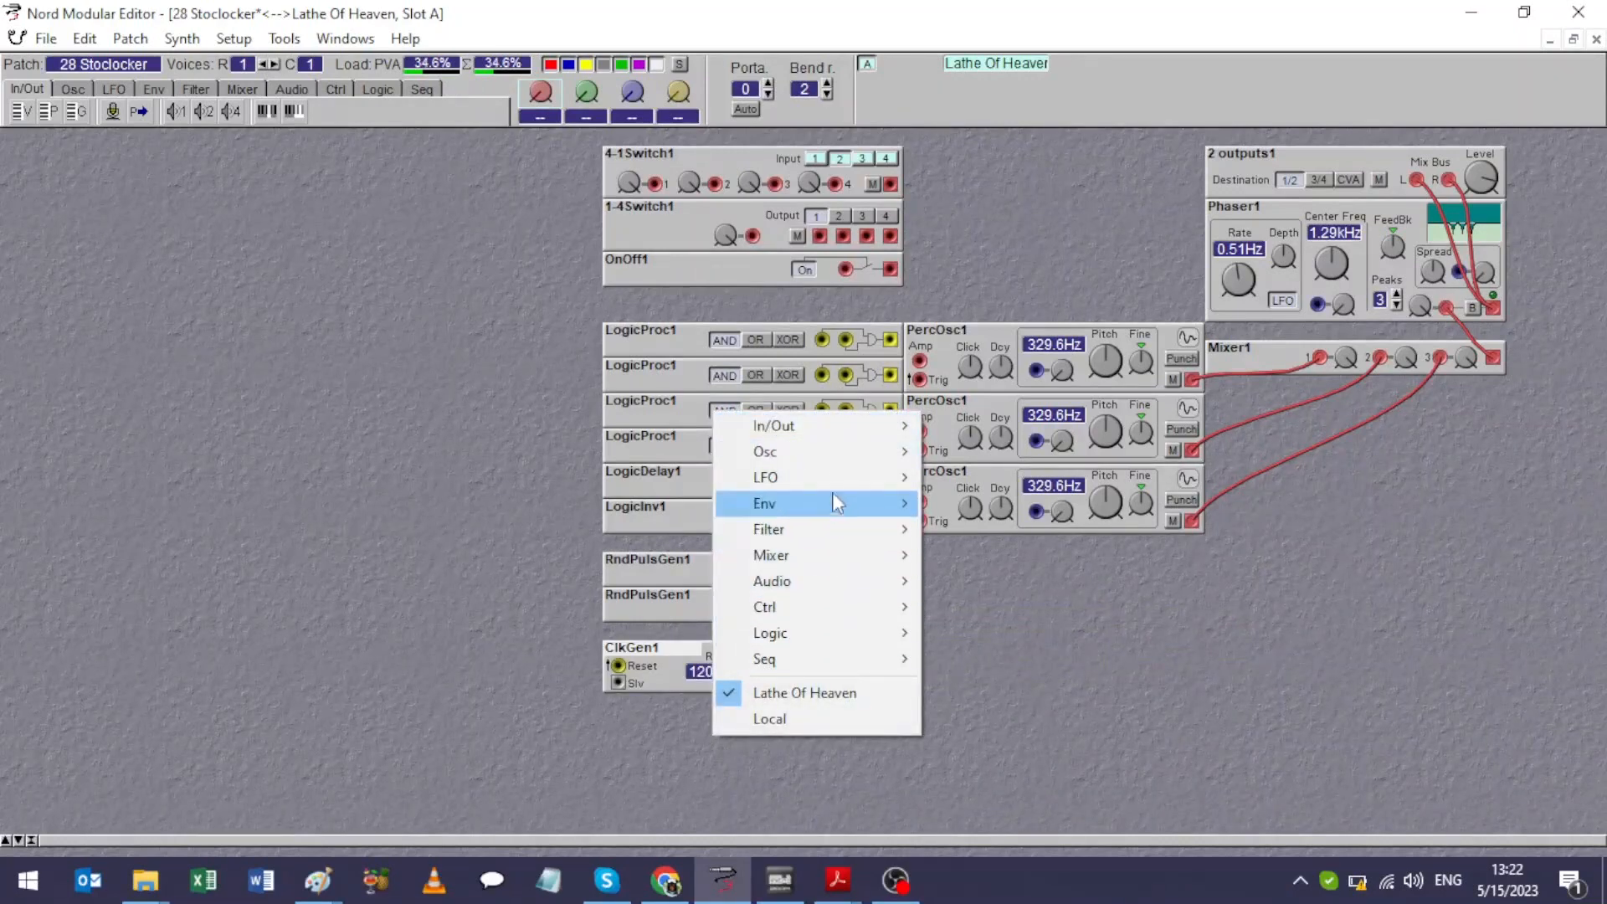
{"action": "mouse_move", "coordinate": [841, 481]}
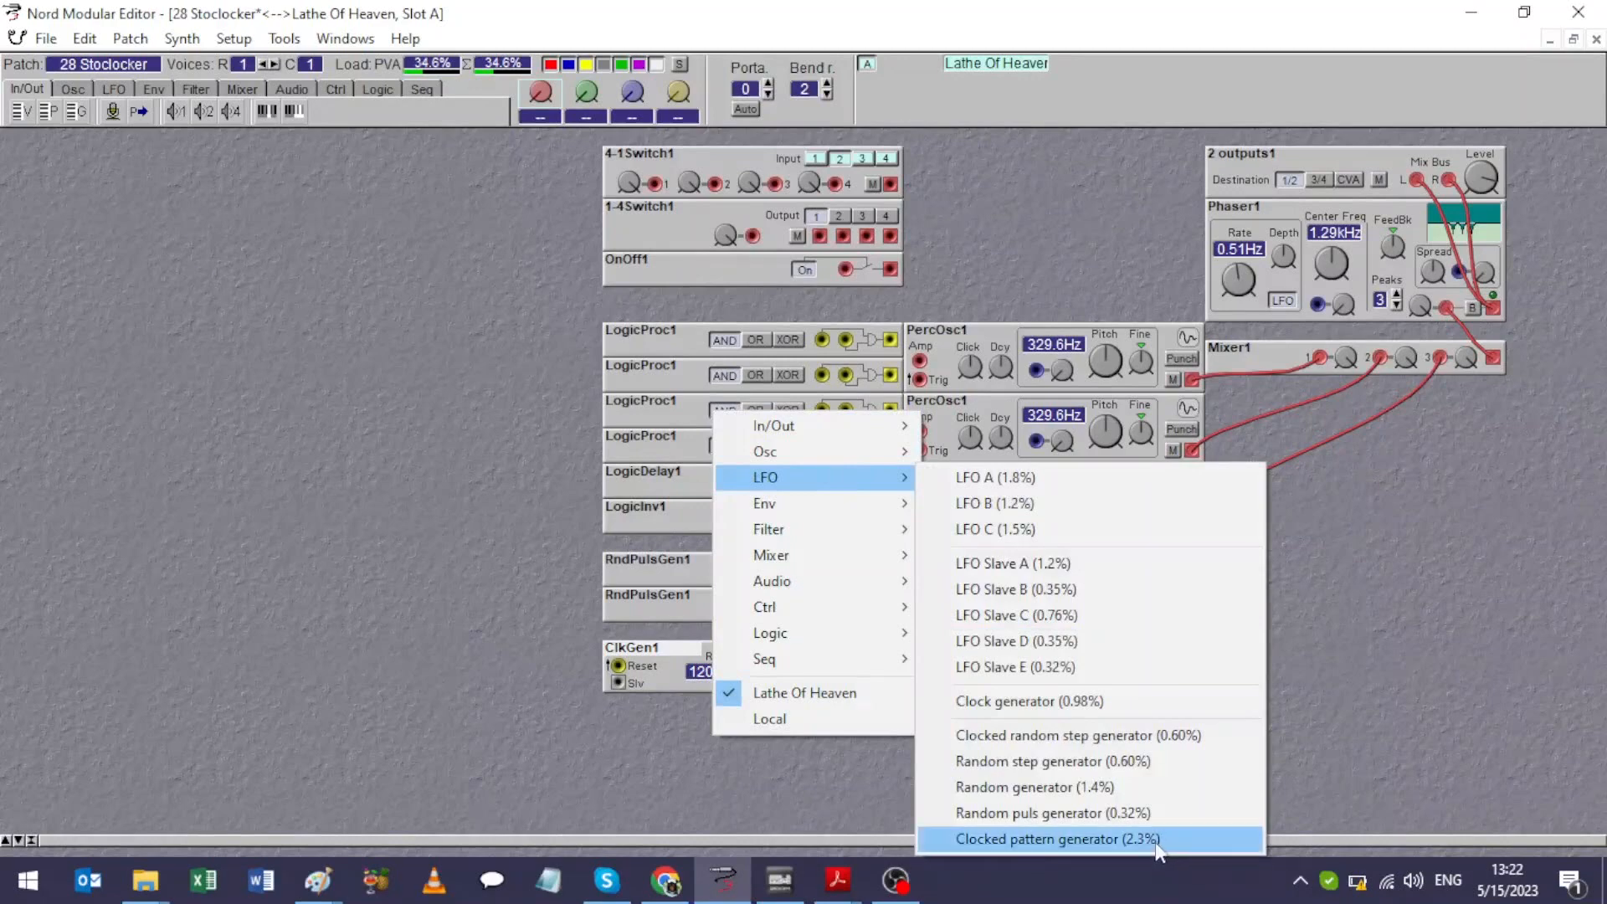
{"action": "left_click", "coordinate": [1134, 838]}
{"action": "left_click", "coordinate": [791, 746]}
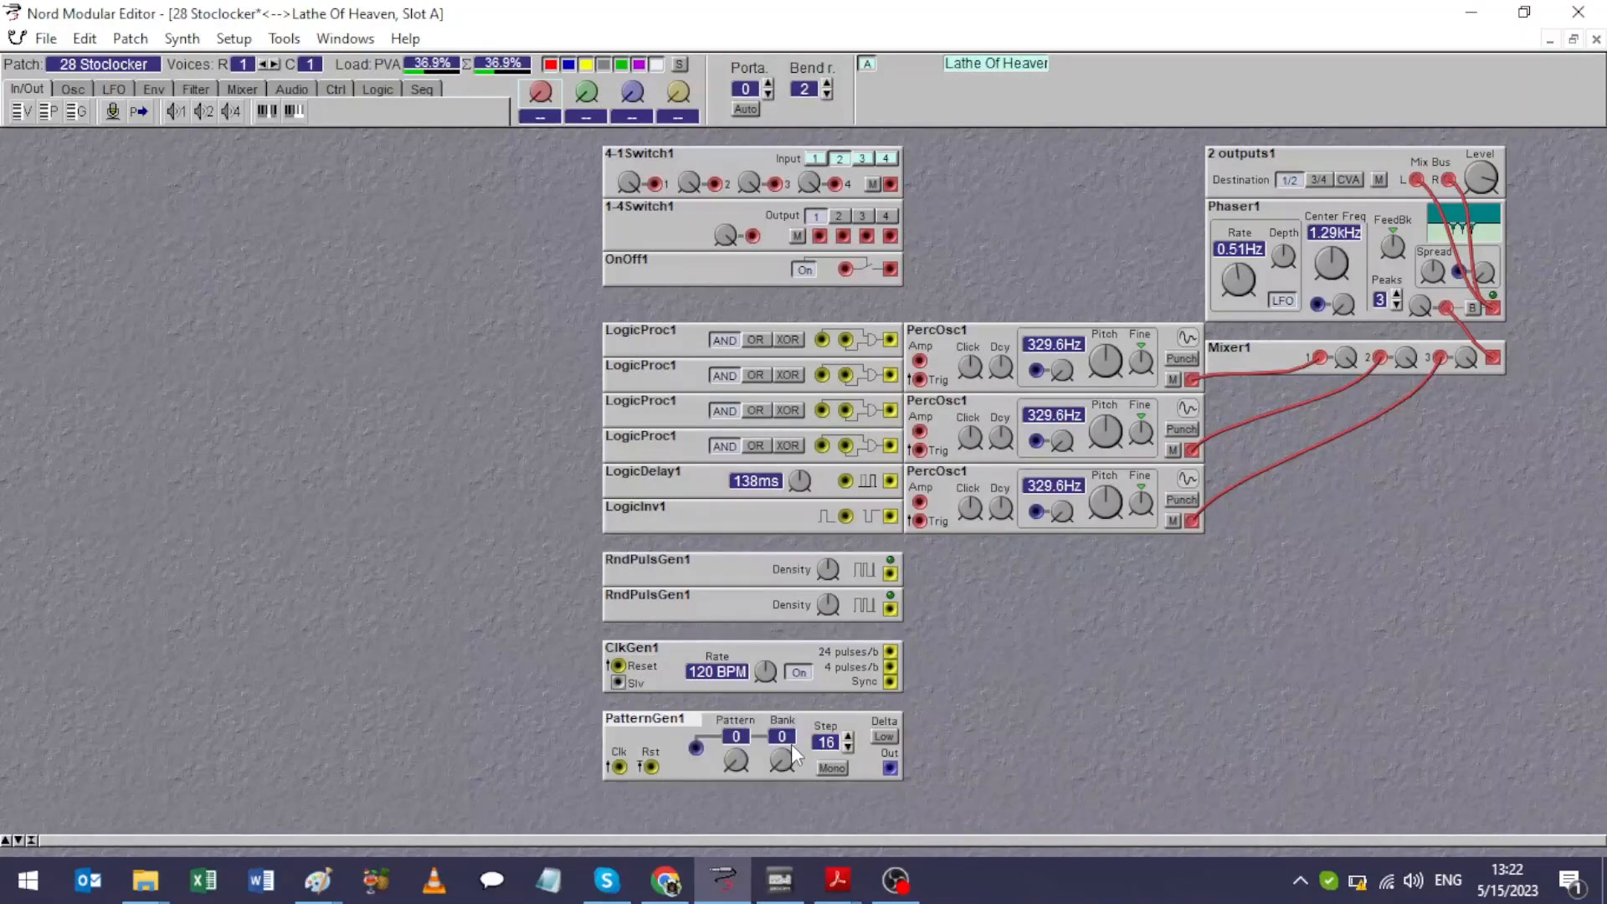
Step: Cable the clock generator's 4 pulses/b output to the pattern generator's Clk input, and the pattern output to the first logic processor's first input
{"action": "left_click_drag", "start_coordinate": [890, 666], "coordinate": [616, 761]}
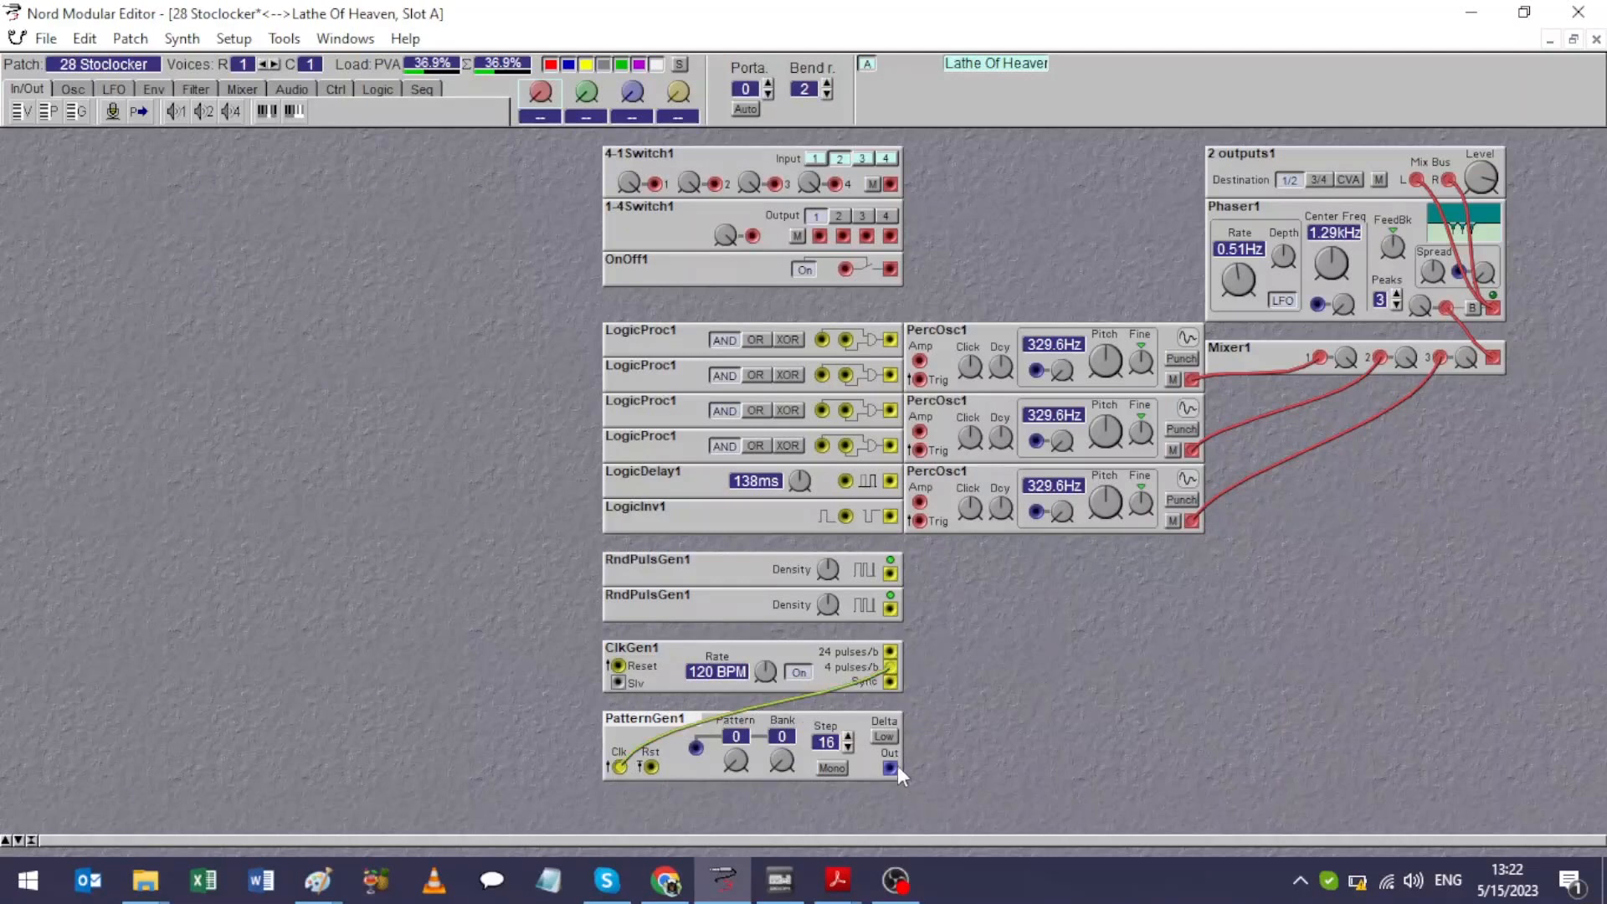
{"action": "left_click_drag", "start_coordinate": [891, 760], "coordinate": [824, 339]}
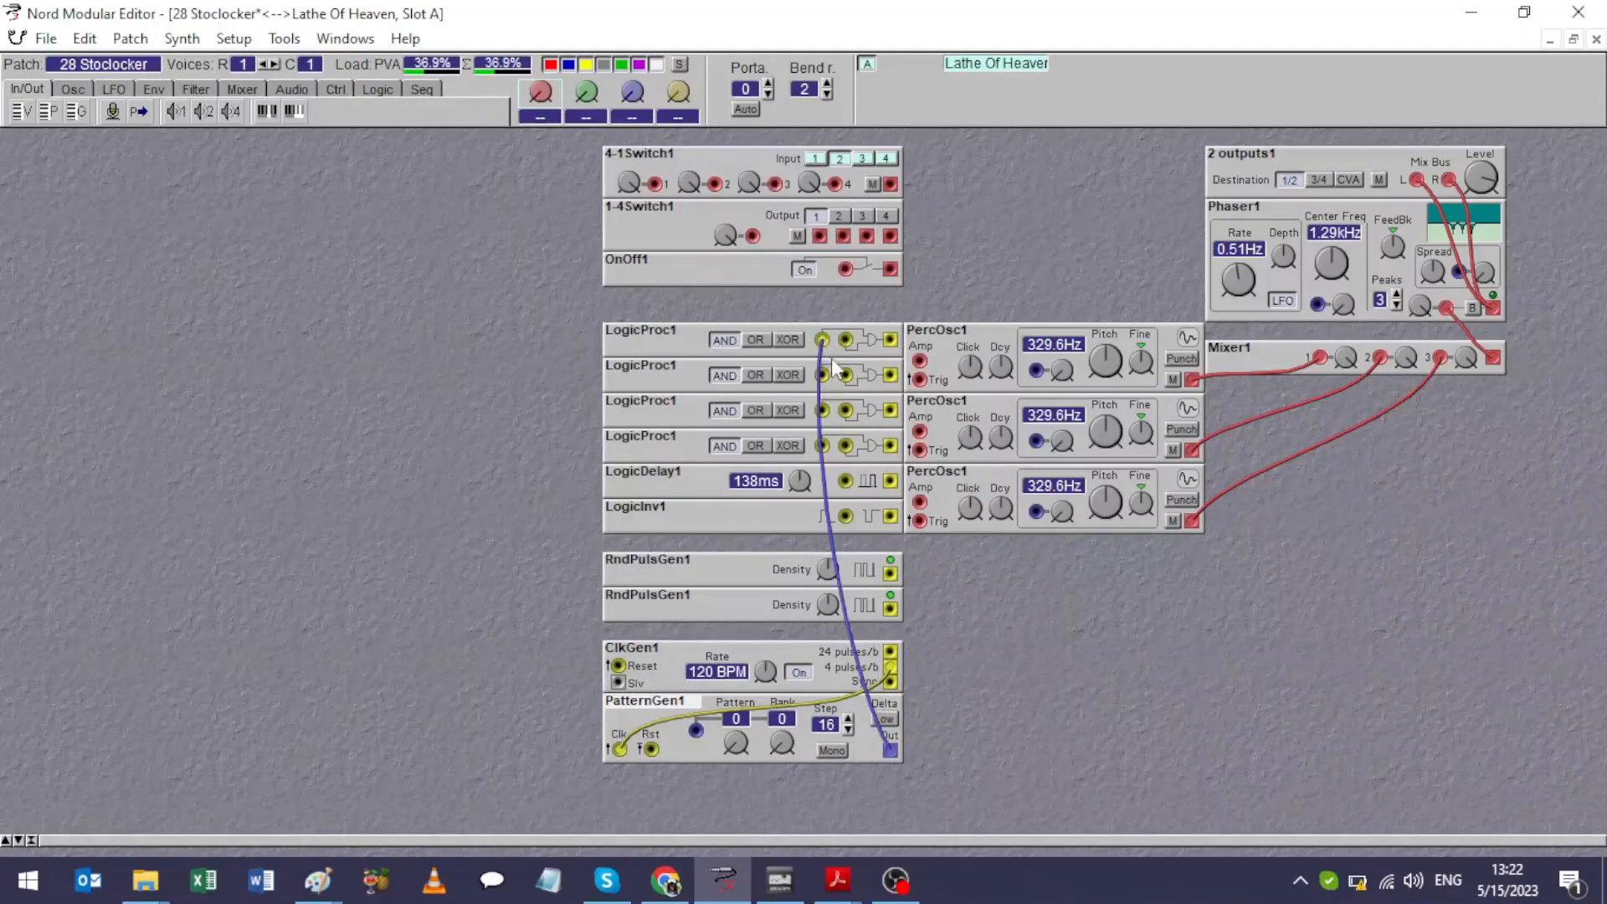
Step: Add a second Clock generator module beside the existing clock generator
{"action": "right_click", "coordinate": [925, 659]}
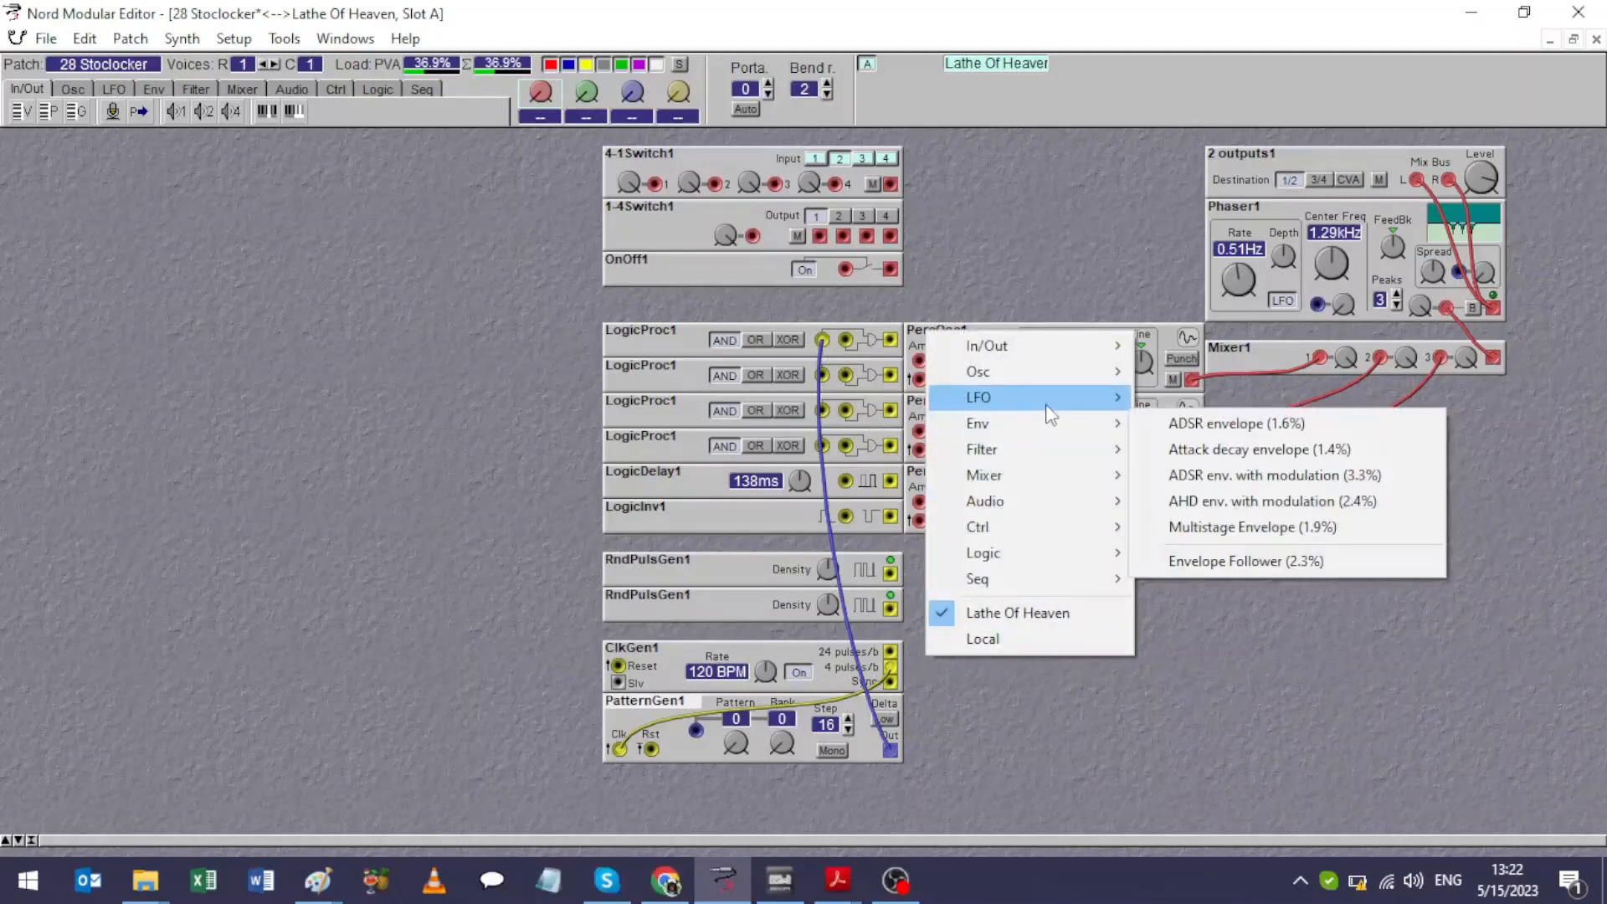
{"action": "mouse_move", "coordinate": [1051, 414]}
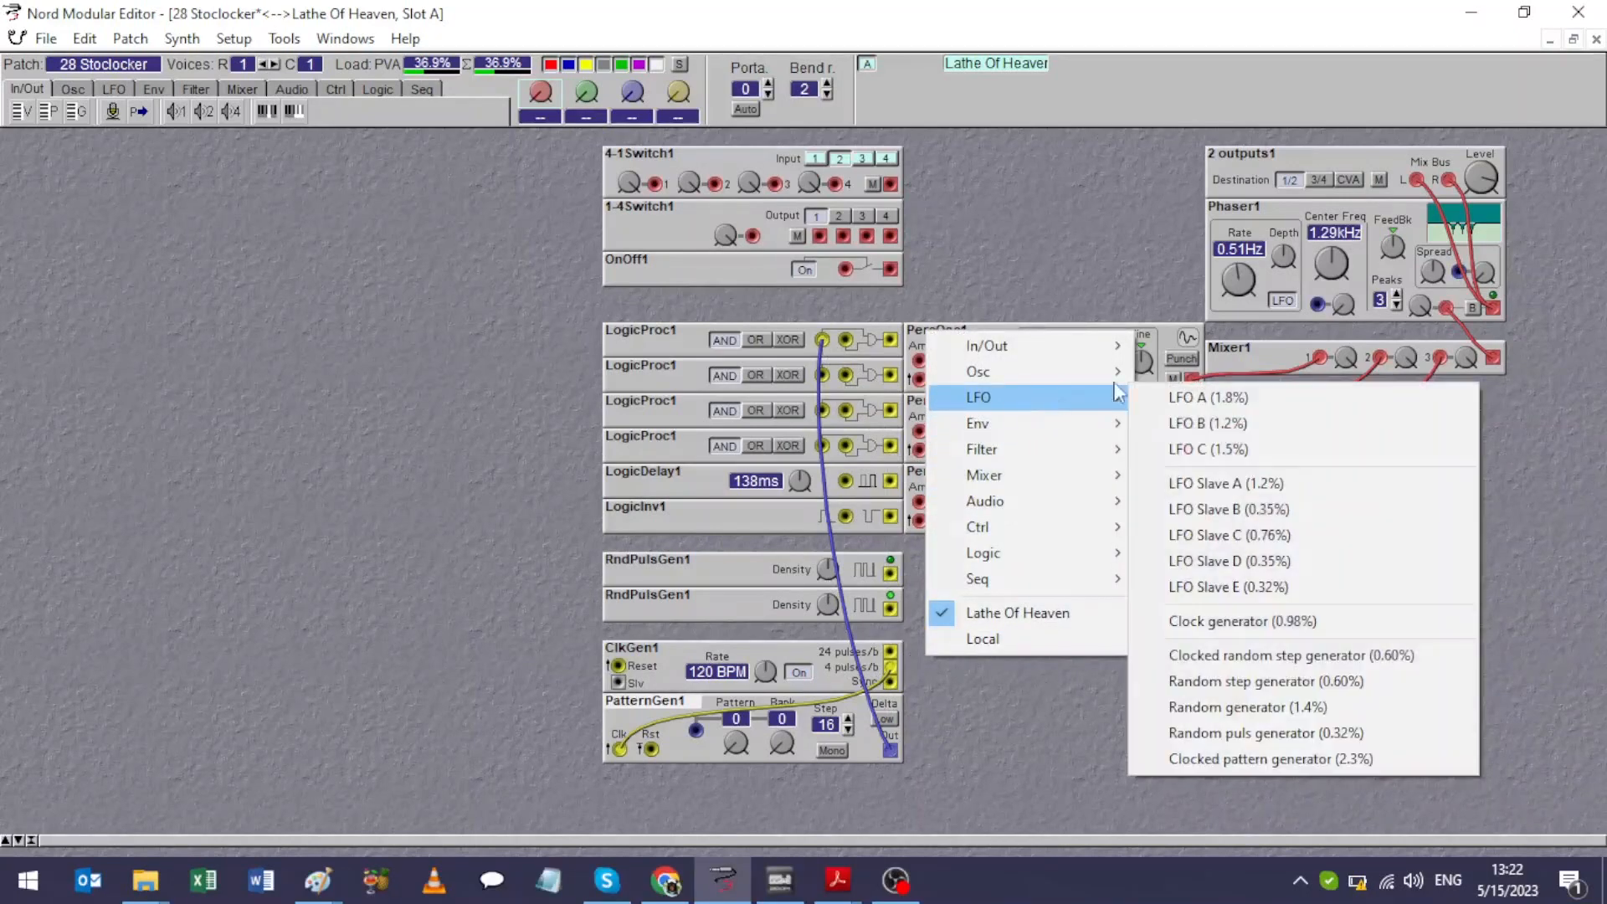
{"action": "left_click", "coordinate": [1291, 630]}
{"action": "left_click", "coordinate": [1070, 679]}
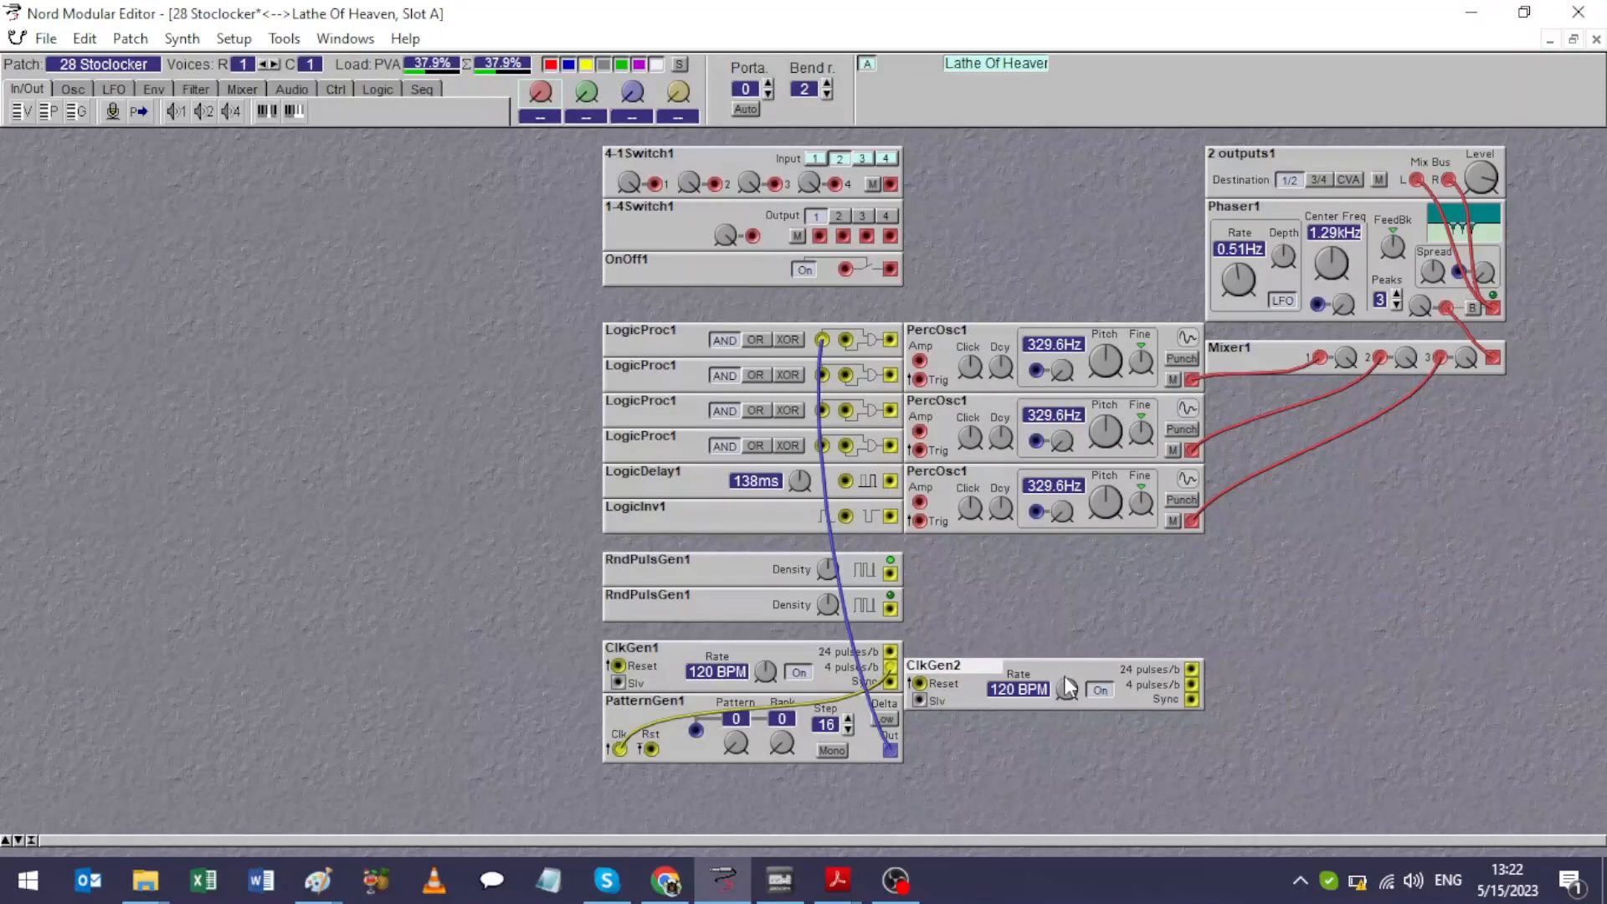
Step: Set the first clock generator's rate to 48 BPM and the second clock generator's rate to 28 BPM
{"action": "left_click_drag", "start_coordinate": [1061, 676], "coordinate": [1058, 737]}
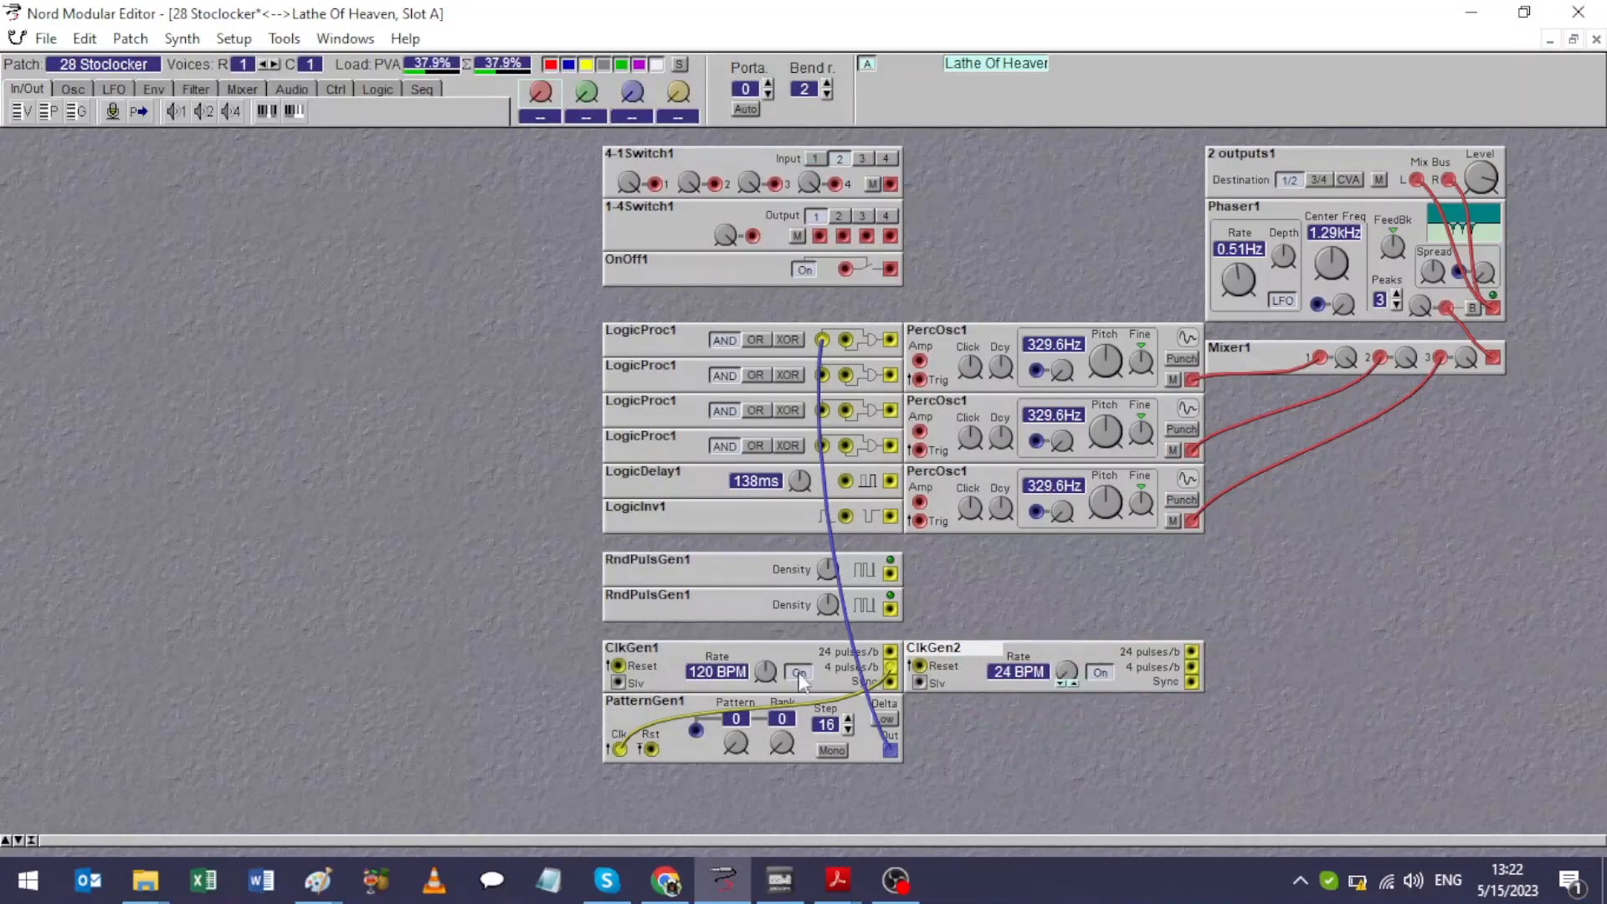
{"action": "left_click_drag", "start_coordinate": [763, 675], "coordinate": [764, 735]}
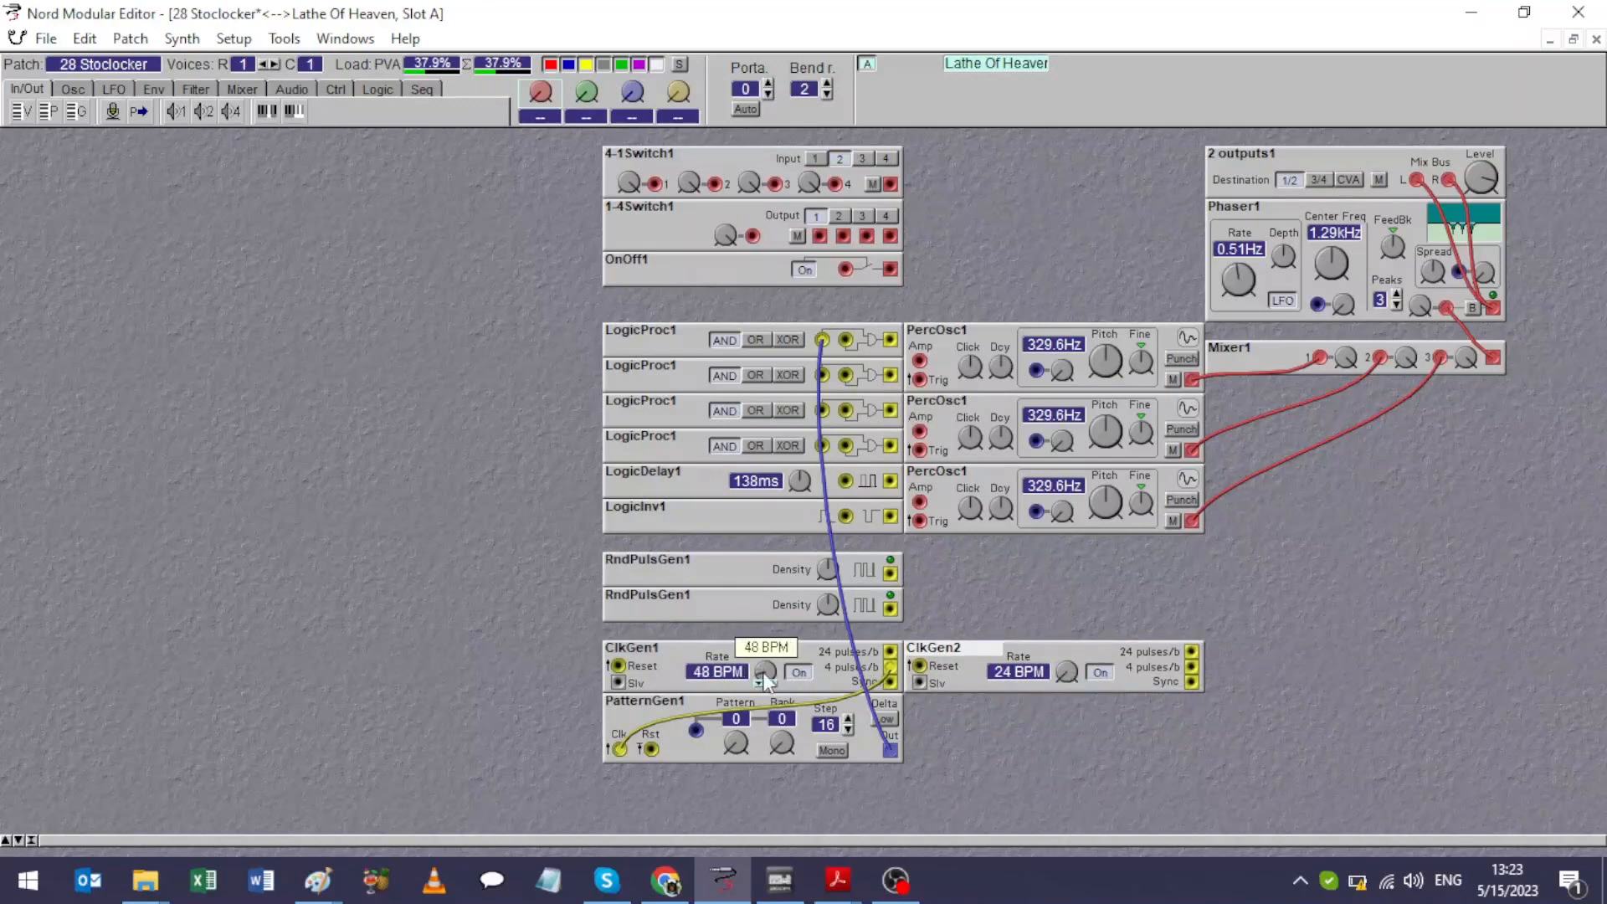
{"action": "left_click", "coordinate": [1075, 683]}
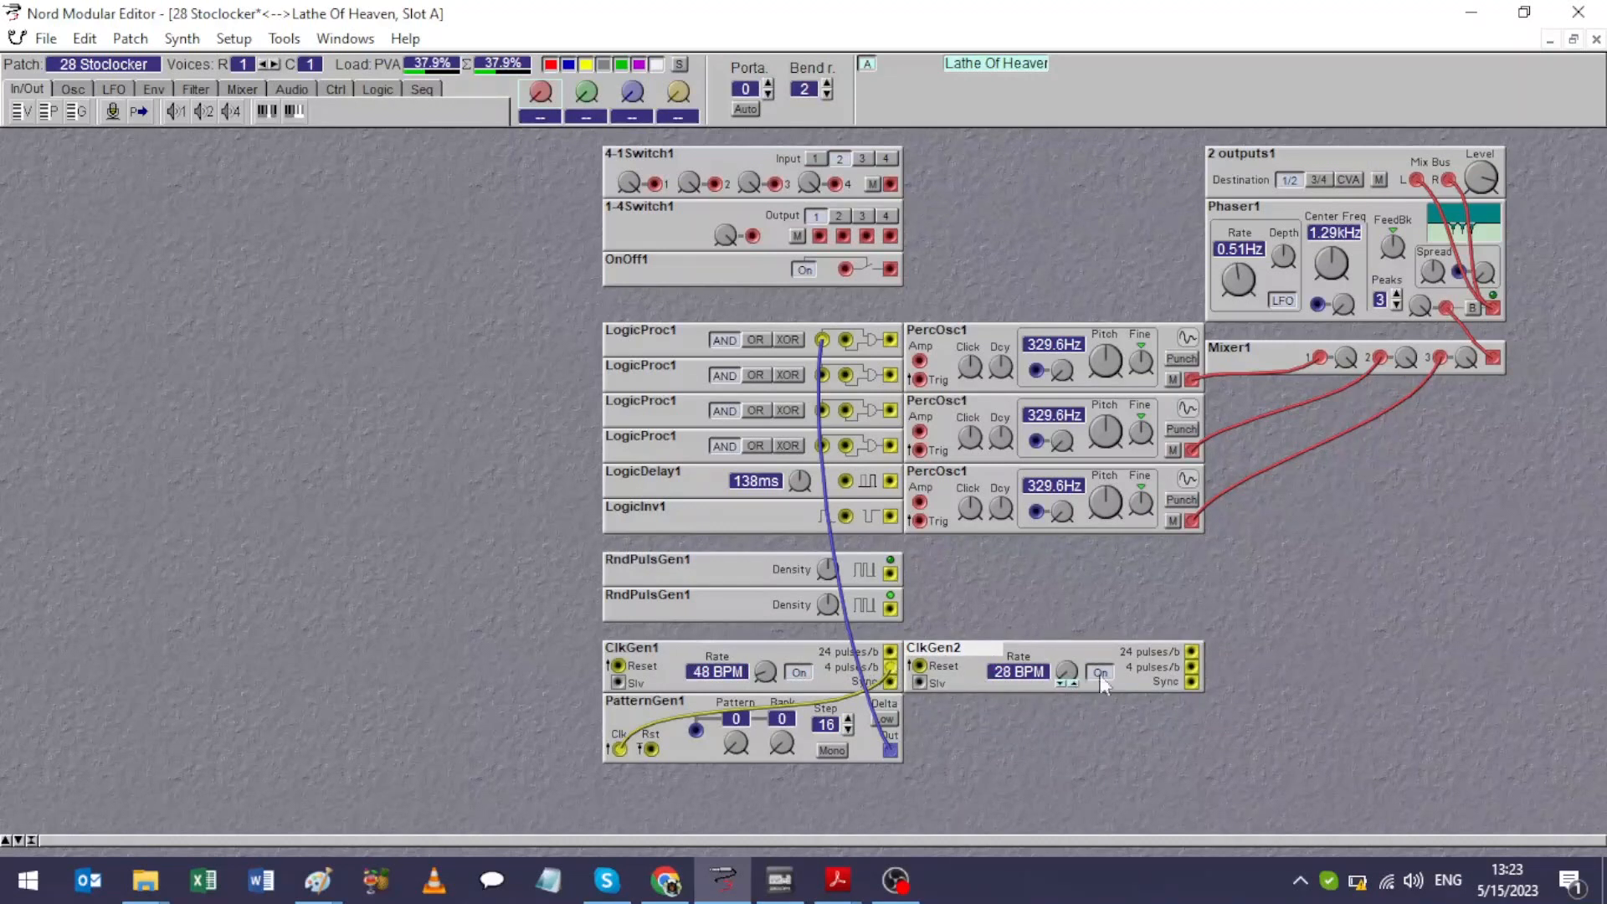
Step: Cable the second clock's 4 pulses/b output to the third logic processor's first input, and random pulses to the second and fourth processors' second inputs
{"action": "left_click_drag", "start_coordinate": [1190, 667], "coordinate": [823, 410]}
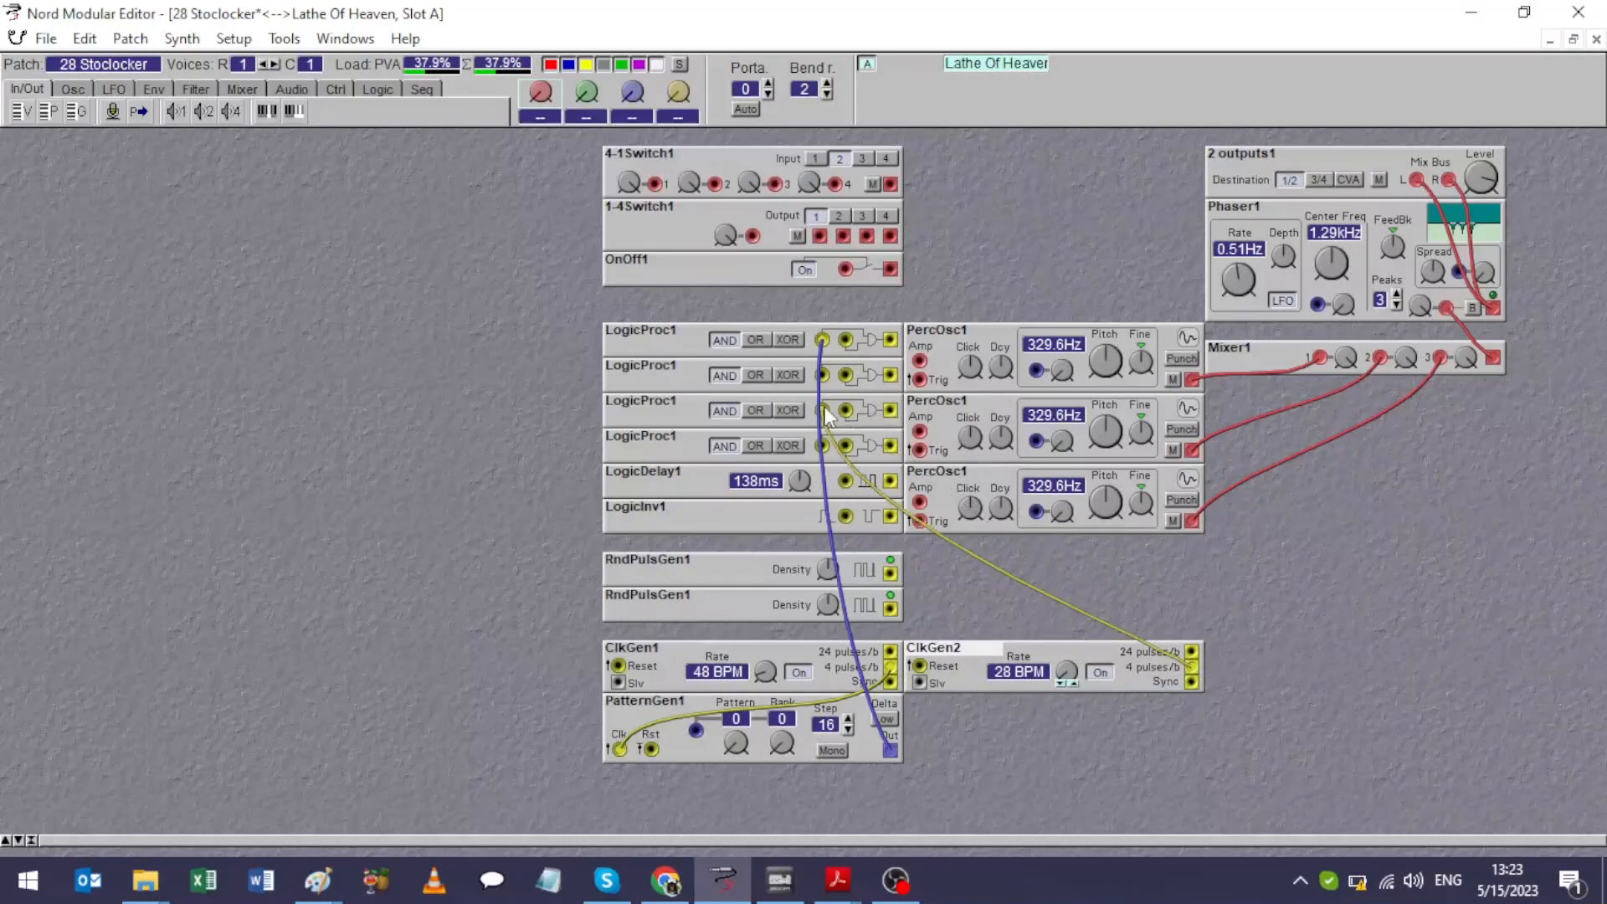
{"action": "left_click_drag", "start_coordinate": [892, 572], "coordinate": [846, 375]}
{"action": "left_click_drag", "start_coordinate": [898, 603], "coordinate": [846, 446]}
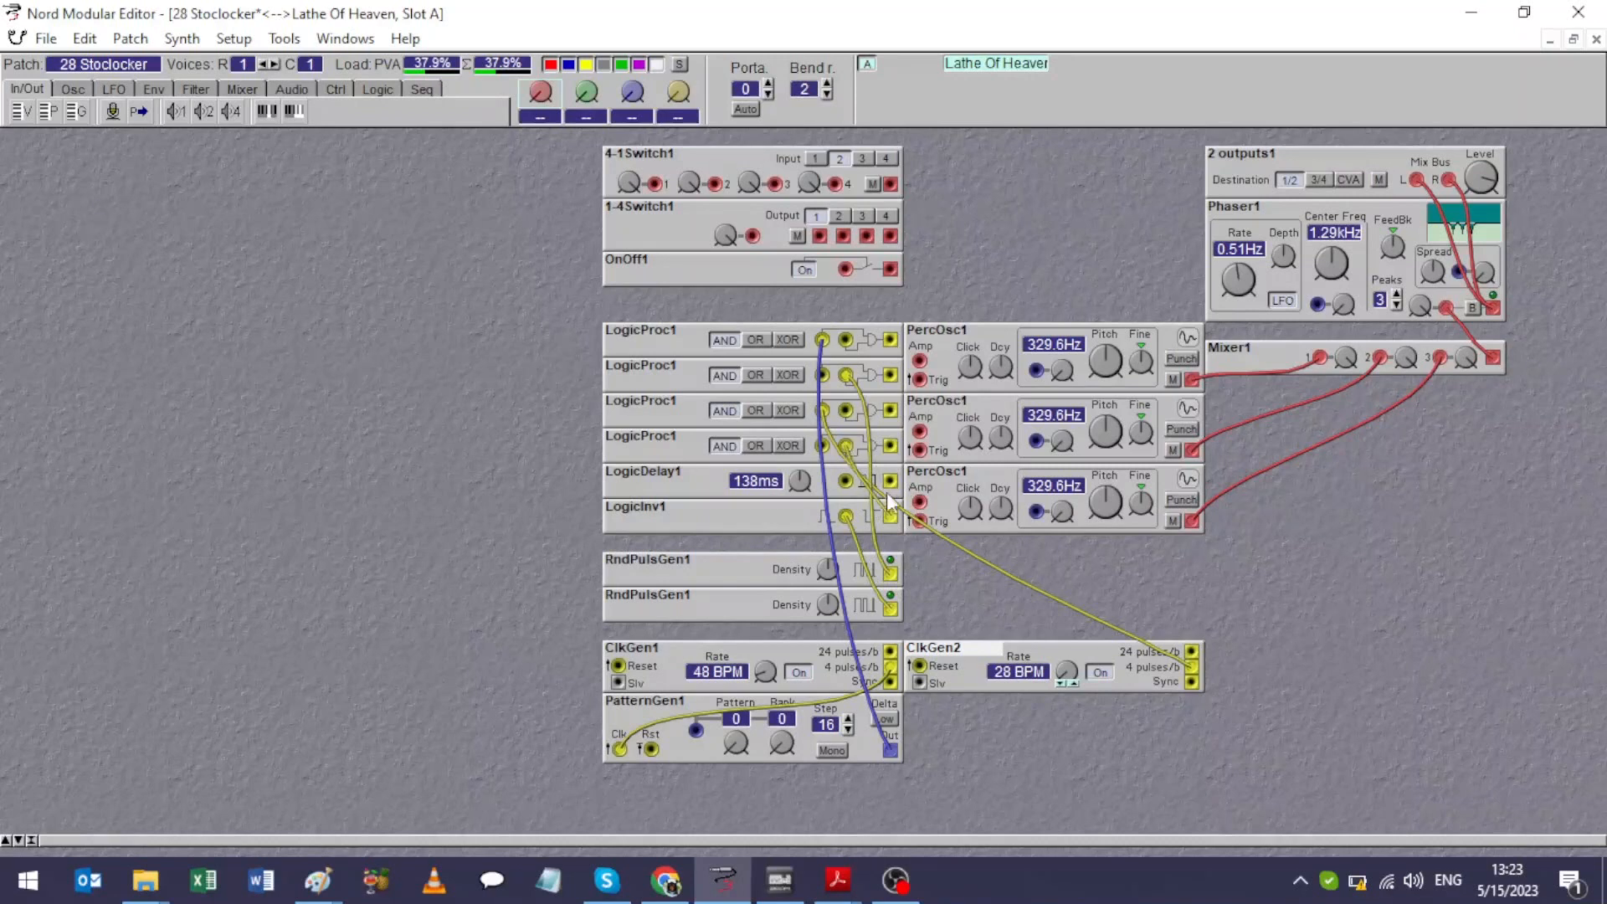
Step: Cable random pulses to the first logic processor's second input and to the logic delay's input, and set the delay to 405 ms
{"action": "left_click_drag", "start_coordinate": [891, 608], "coordinate": [846, 342]}
{"action": "left_click_drag", "start_coordinate": [846, 480], "coordinate": [894, 571]}
{"action": "mouse_move", "coordinate": [800, 480]}
{"action": "left_mouse_down"}
{"action": "mouse_move", "coordinate": [801, 435]}
{"action": "mouse_move", "coordinate": [802, 469]}
{"action": "left_mouse_up"}
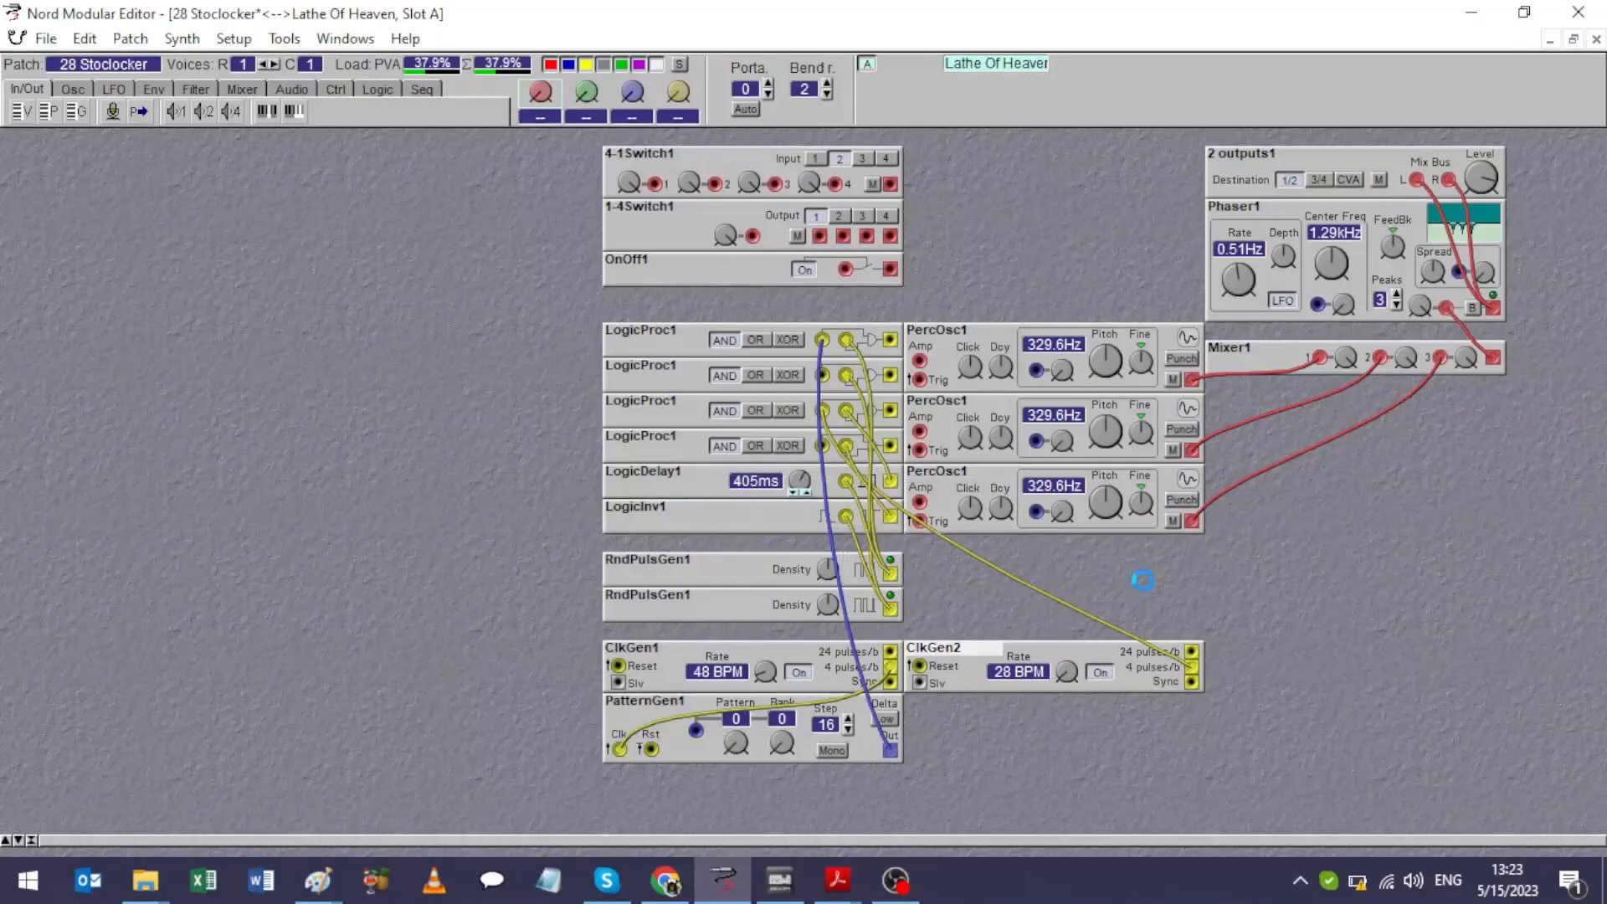
Step: Cable the second clock's 4 pulses/b output to the fourth logic processor's first input, and that processor's output to the first clock generator's Reset
{"action": "left_click_drag", "start_coordinate": [1143, 667], "coordinate": [824, 446]}
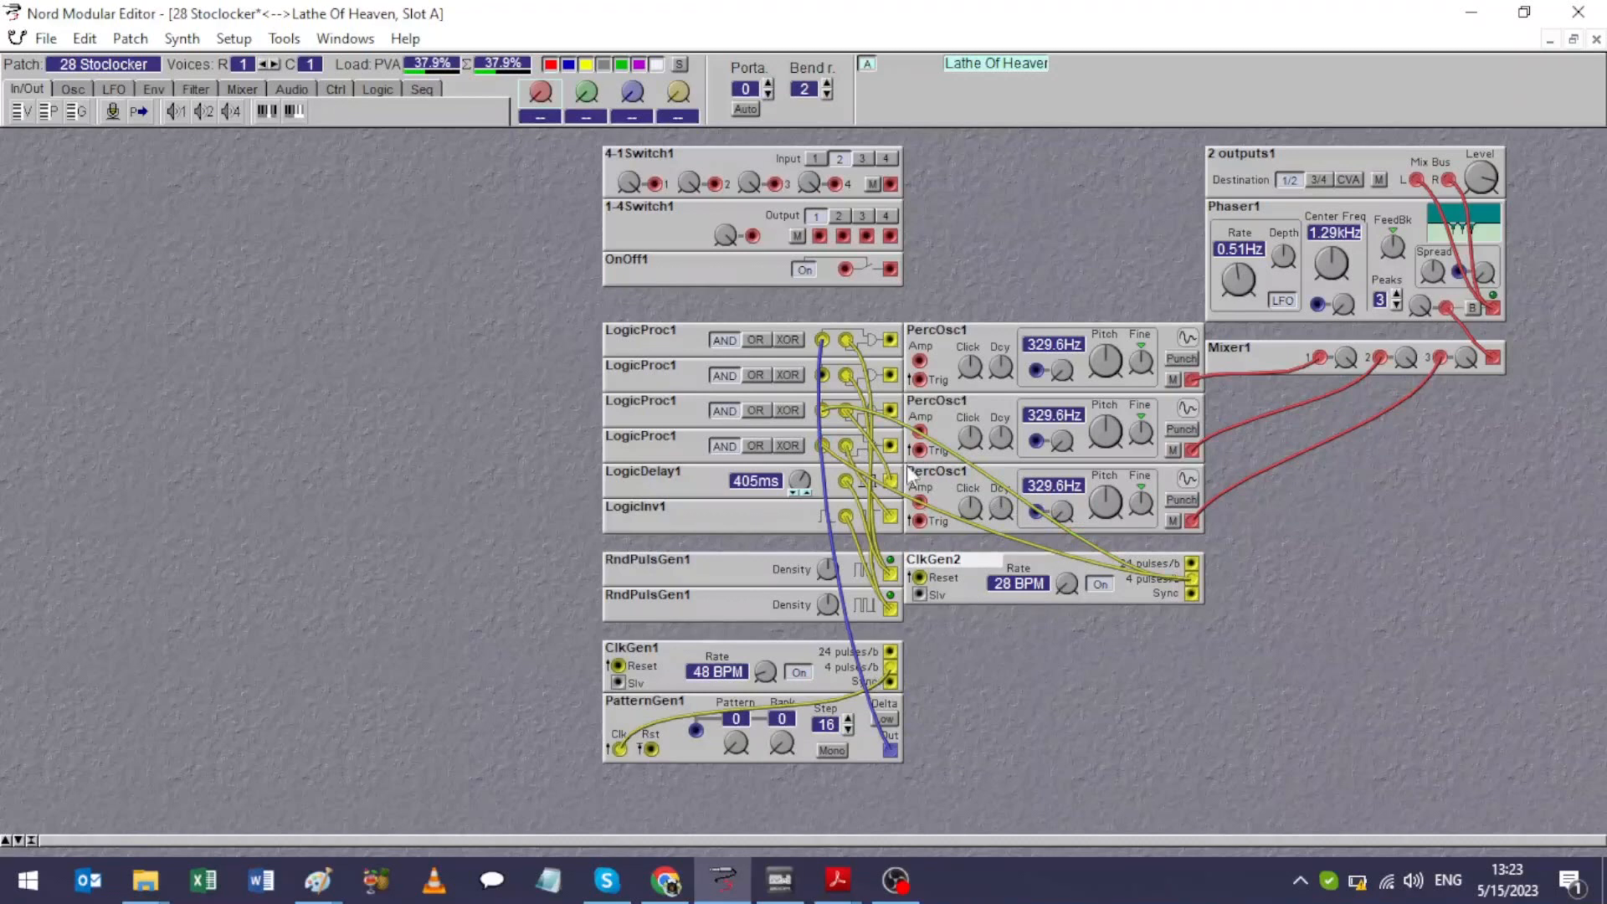
{"action": "left_click_drag", "start_coordinate": [889, 445], "coordinate": [620, 666]}
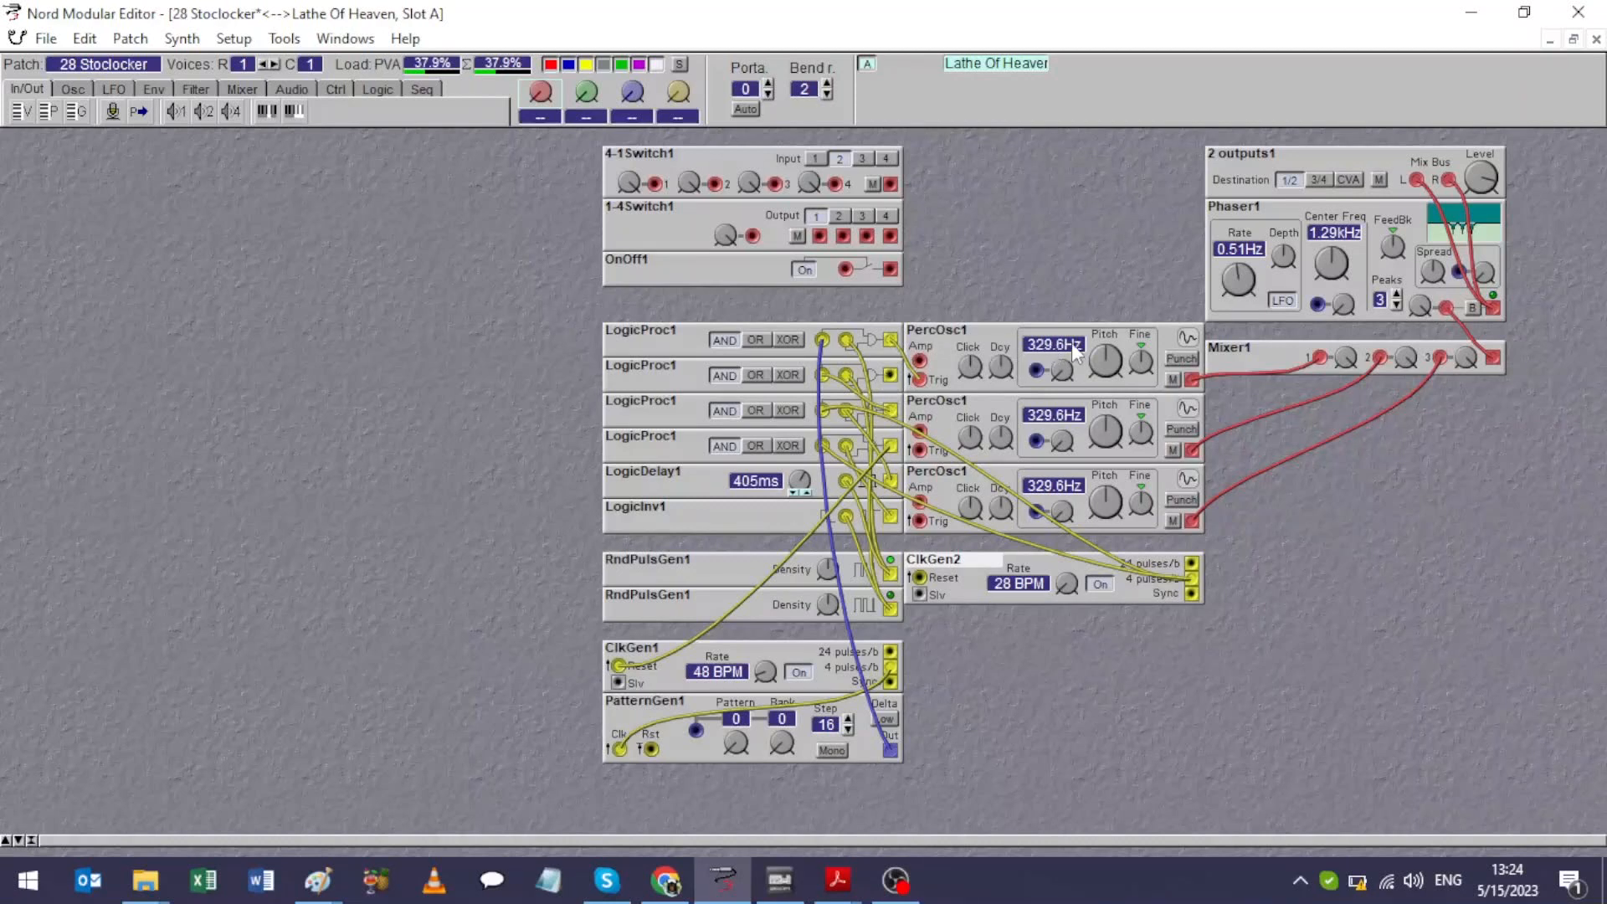
Step: Switch the percussion oscillators' pitch displays to note names and set the third oscillator's pitch to E5
{"action": "left_click", "coordinate": [1058, 422]}
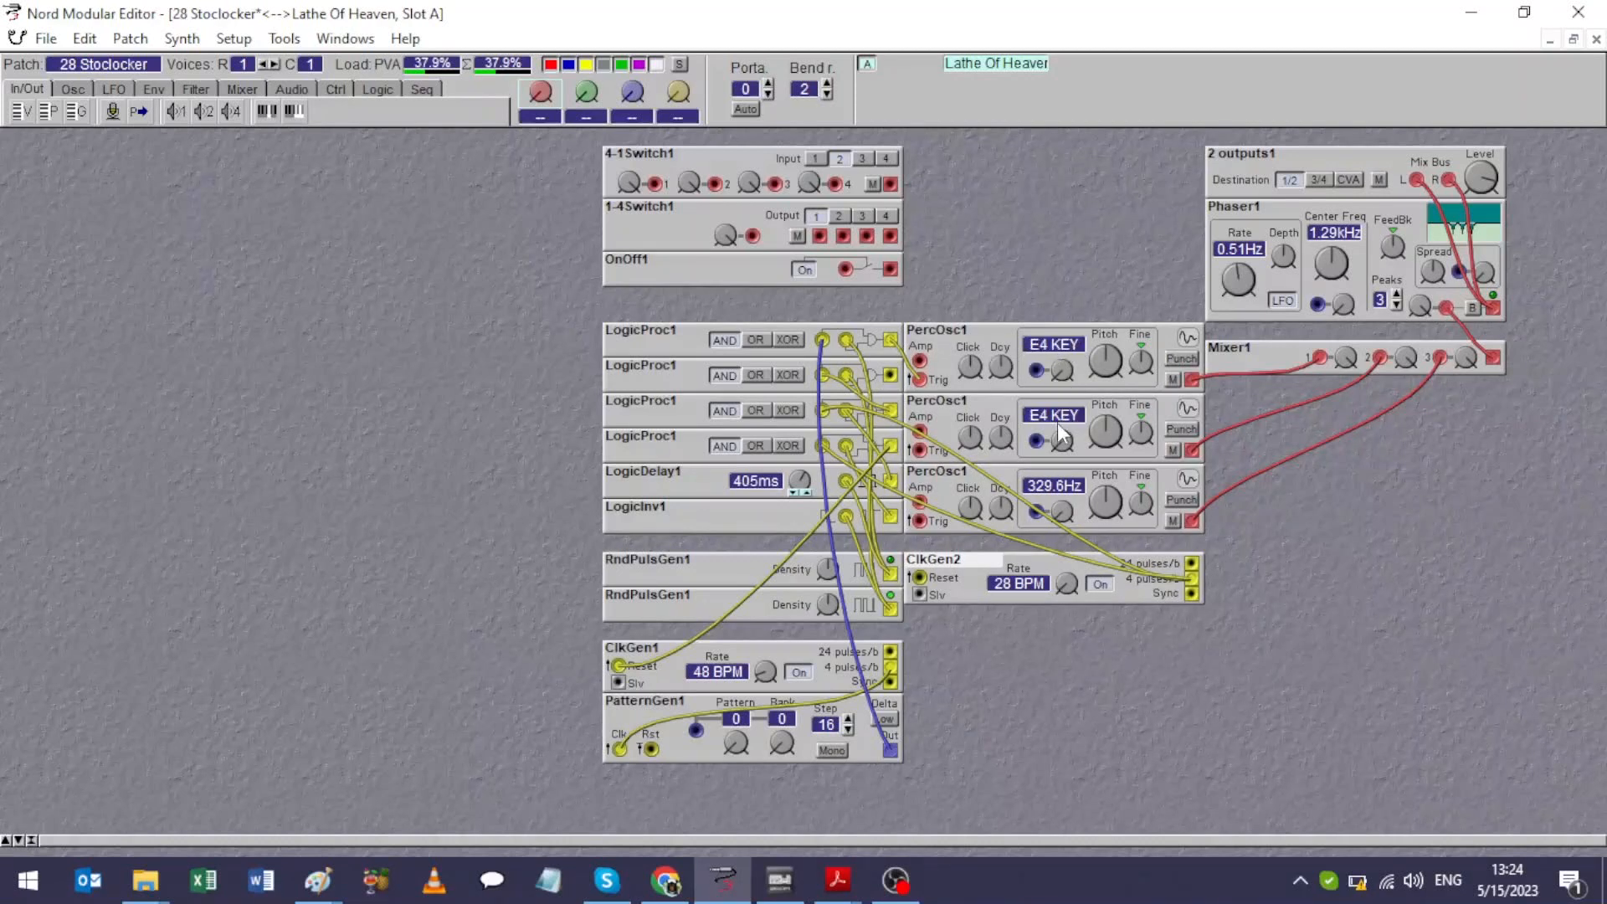
{"action": "left_click", "coordinate": [1059, 491]}
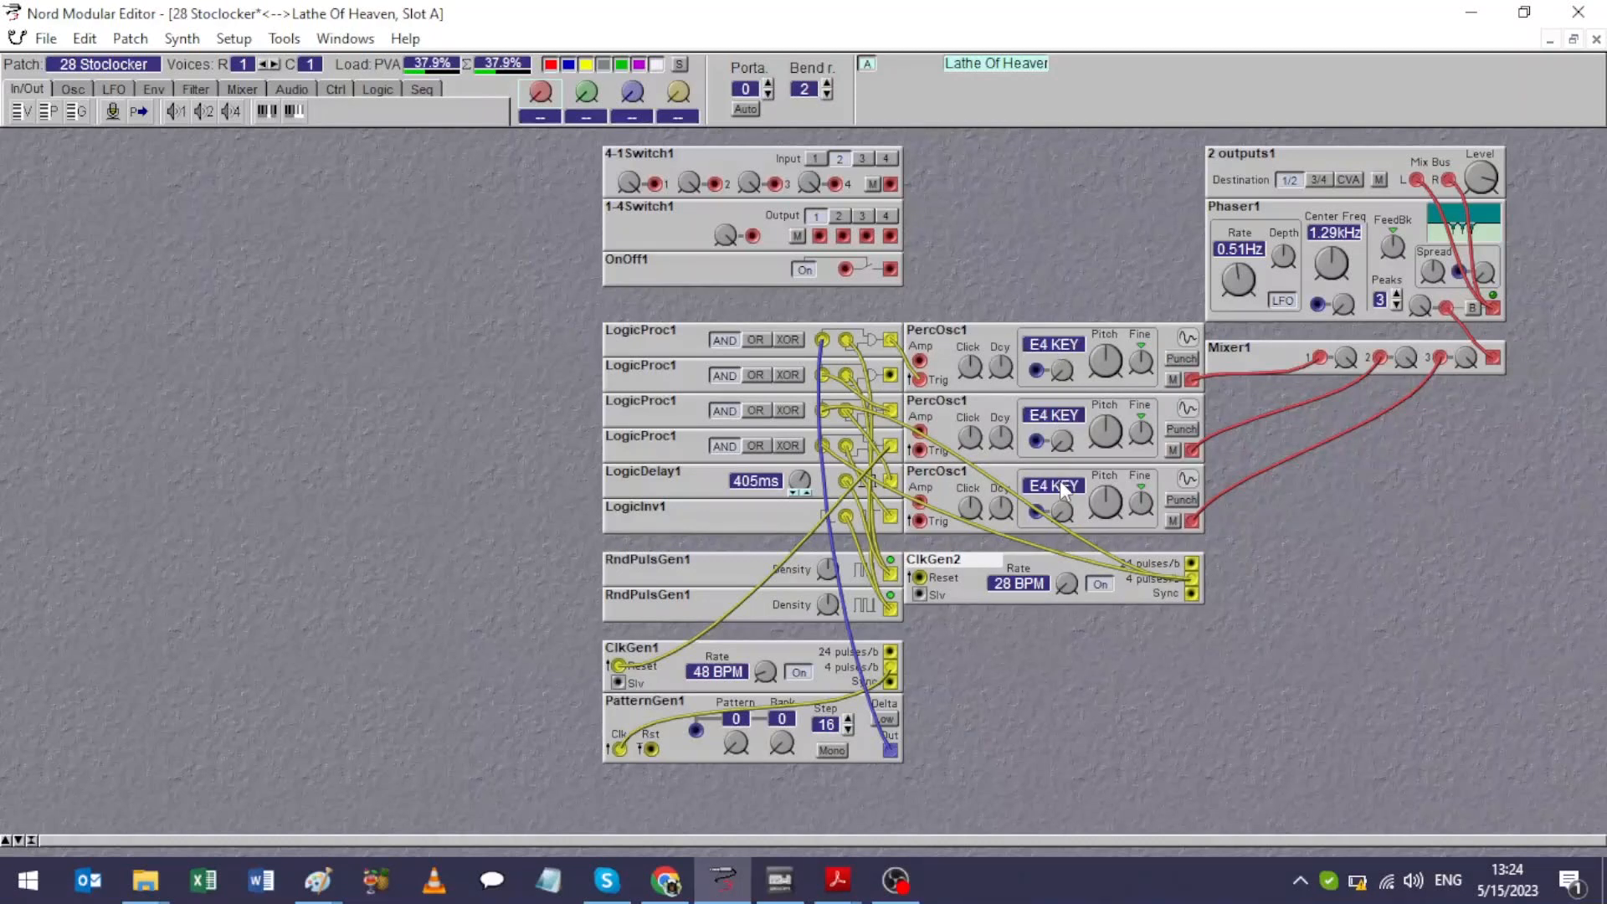
{"action": "left_click", "coordinate": [1114, 517]}
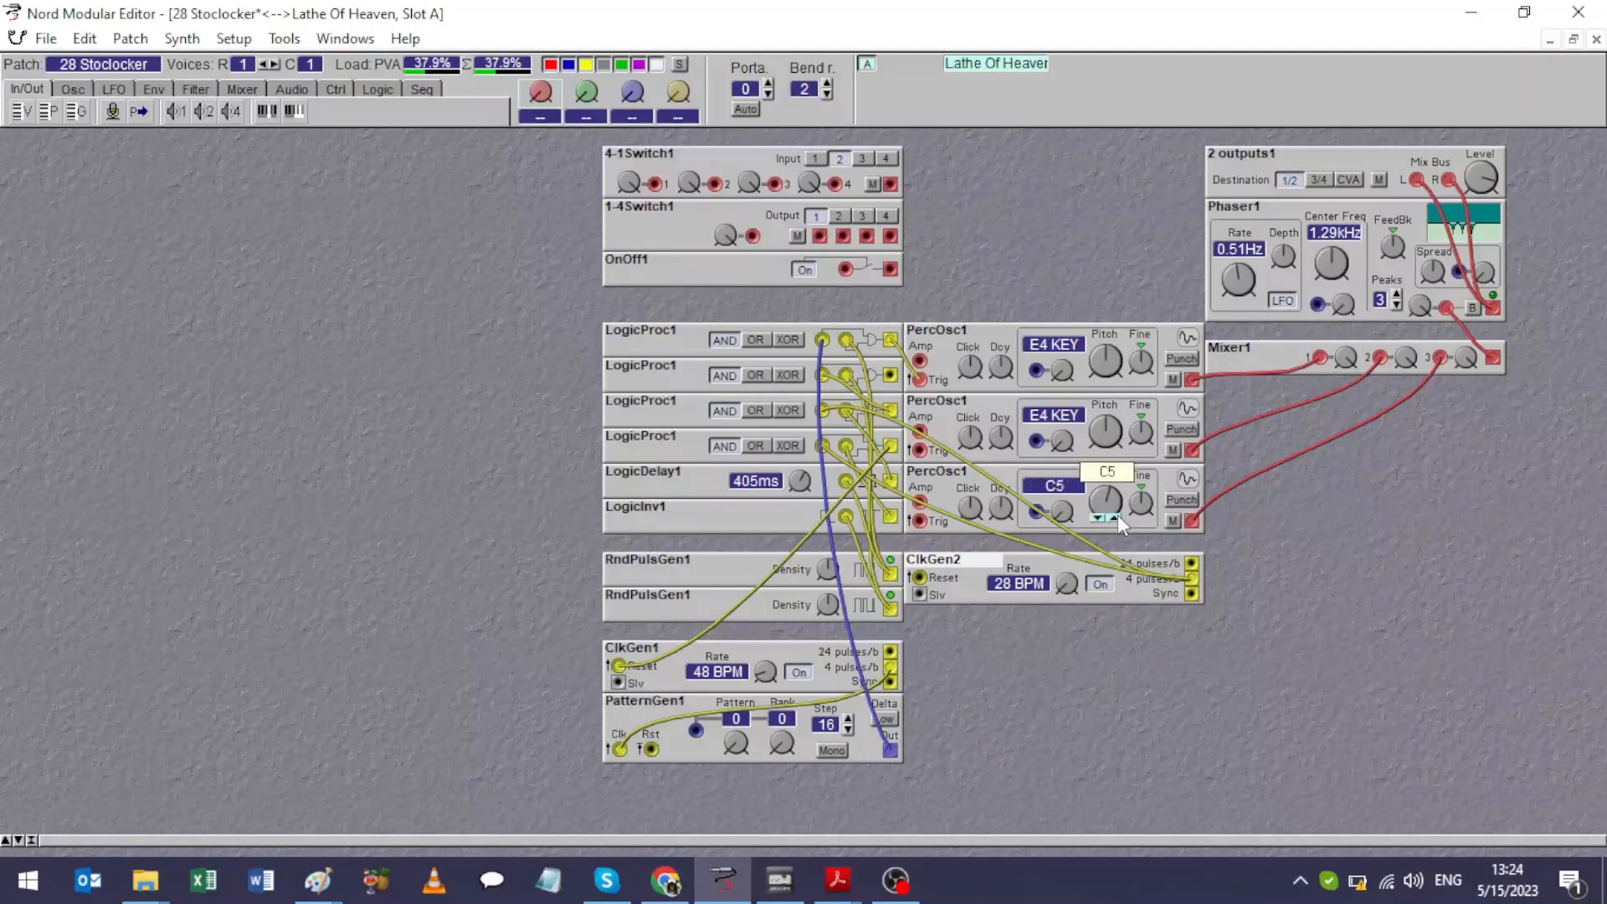
{"action": "left_click", "coordinate": [1117, 517]}
{"action": "left_click", "coordinate": [1116, 517]}
{"action": "left_click", "coordinate": [1117, 517]}
{"action": "left_click", "coordinate": [1117, 518]}
{"action": "left_click", "coordinate": [1117, 517]}
{"action": "left_click", "coordinate": [1098, 518]}
Step: Set the second percussion oscillator's pitch to E3
{"action": "left_click", "coordinate": [1097, 448]}
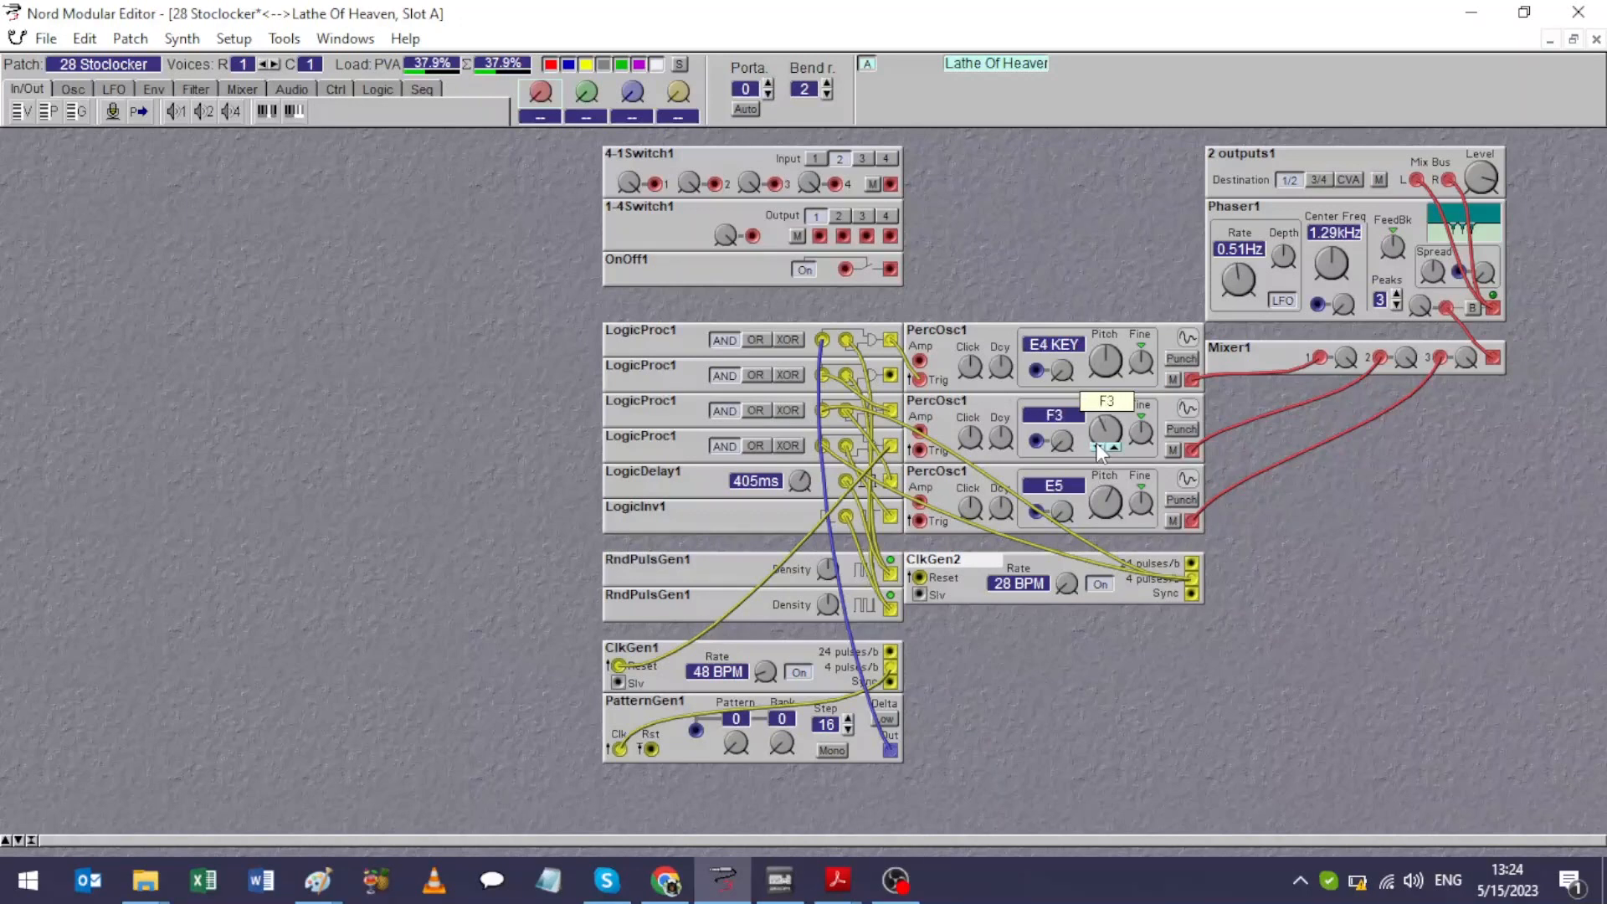
{"action": "left_click", "coordinate": [1097, 448]}
{"action": "left_click", "coordinate": [1098, 448]}
{"action": "left_click", "coordinate": [1098, 448]}
{"action": "left_click", "coordinate": [1097, 448]}
{"action": "left_click", "coordinate": [1097, 448]}
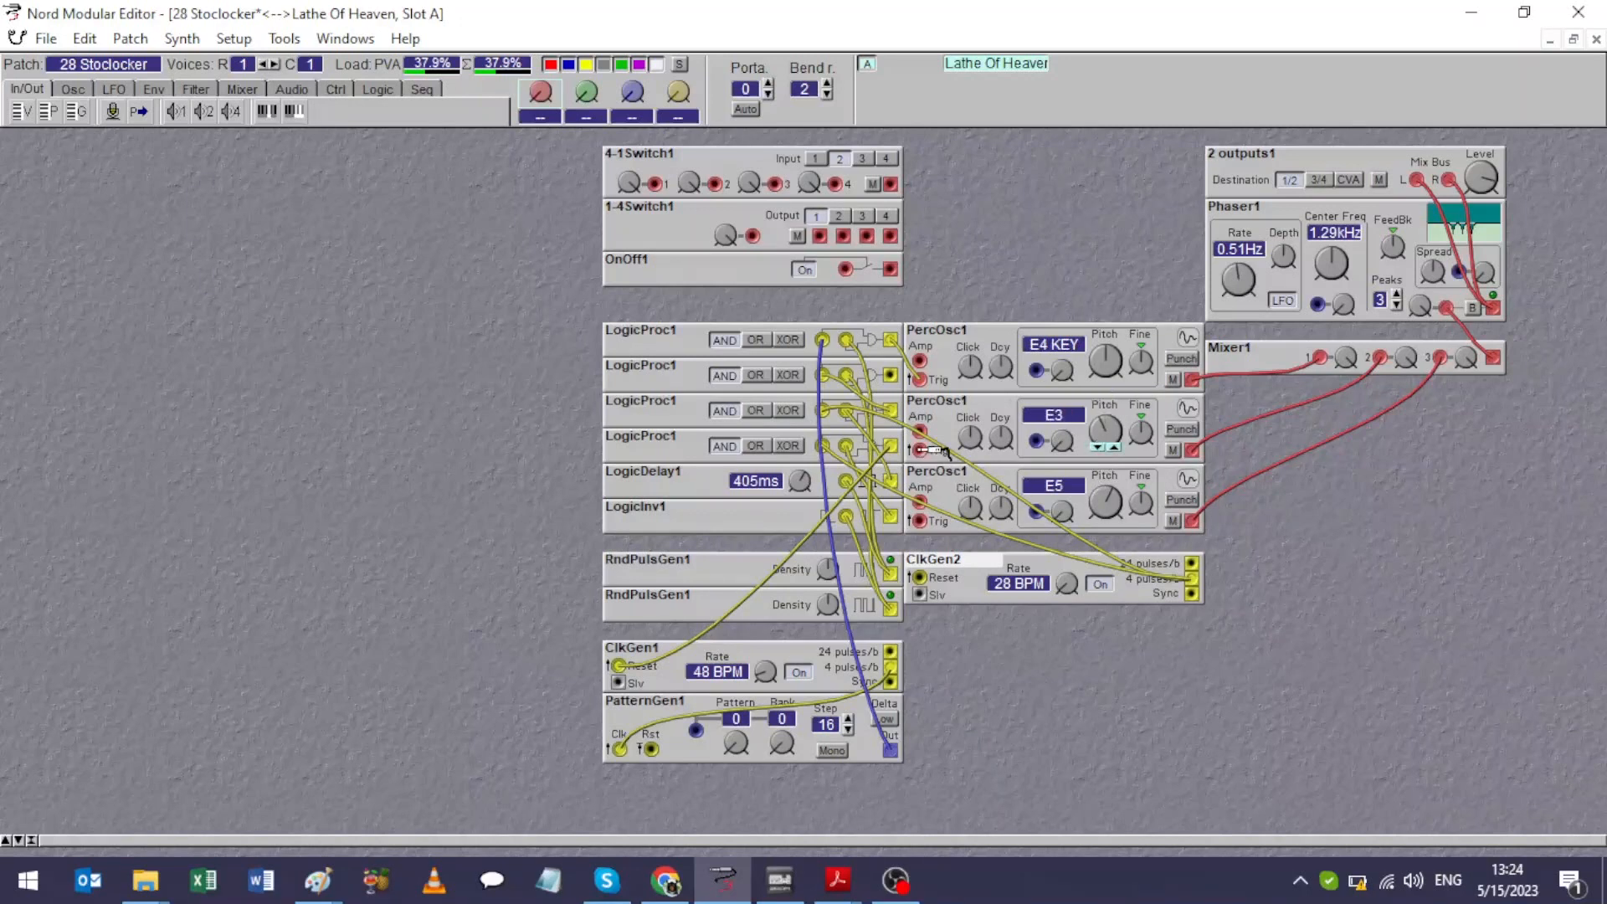
Step: Cable logic processor outputs to the remaining percussion oscillators' Trig inputs, and save the patch file
{"action": "left_click_drag", "start_coordinate": [895, 377], "coordinate": [919, 522]}
{"action": "left_click", "coordinate": [46, 38]}
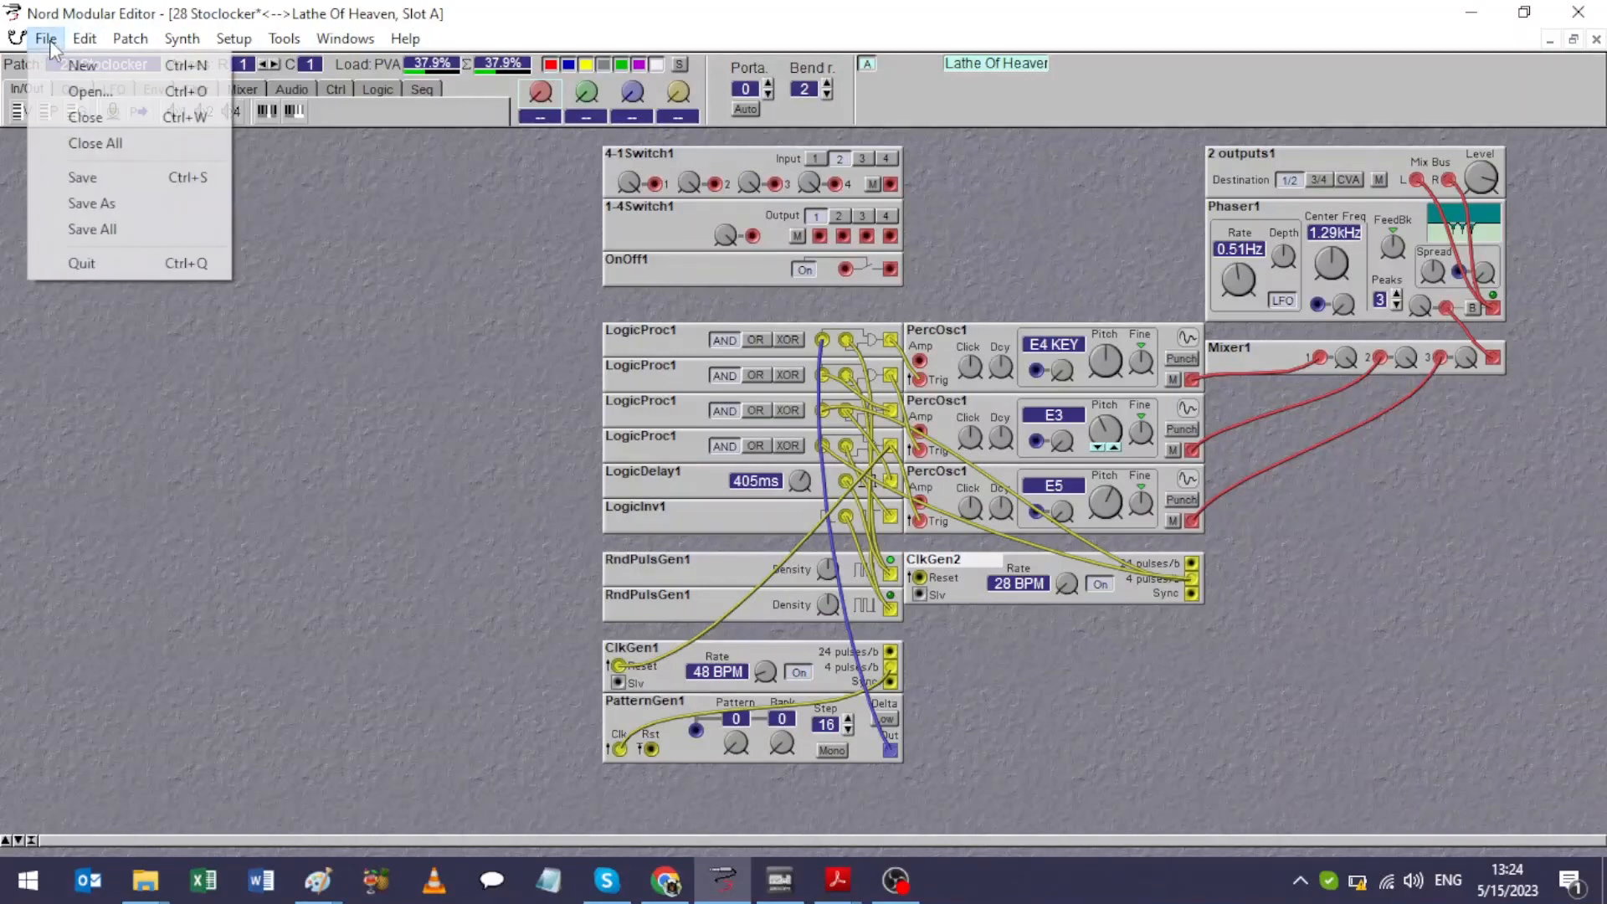
{"action": "left_click", "coordinate": [83, 177]}
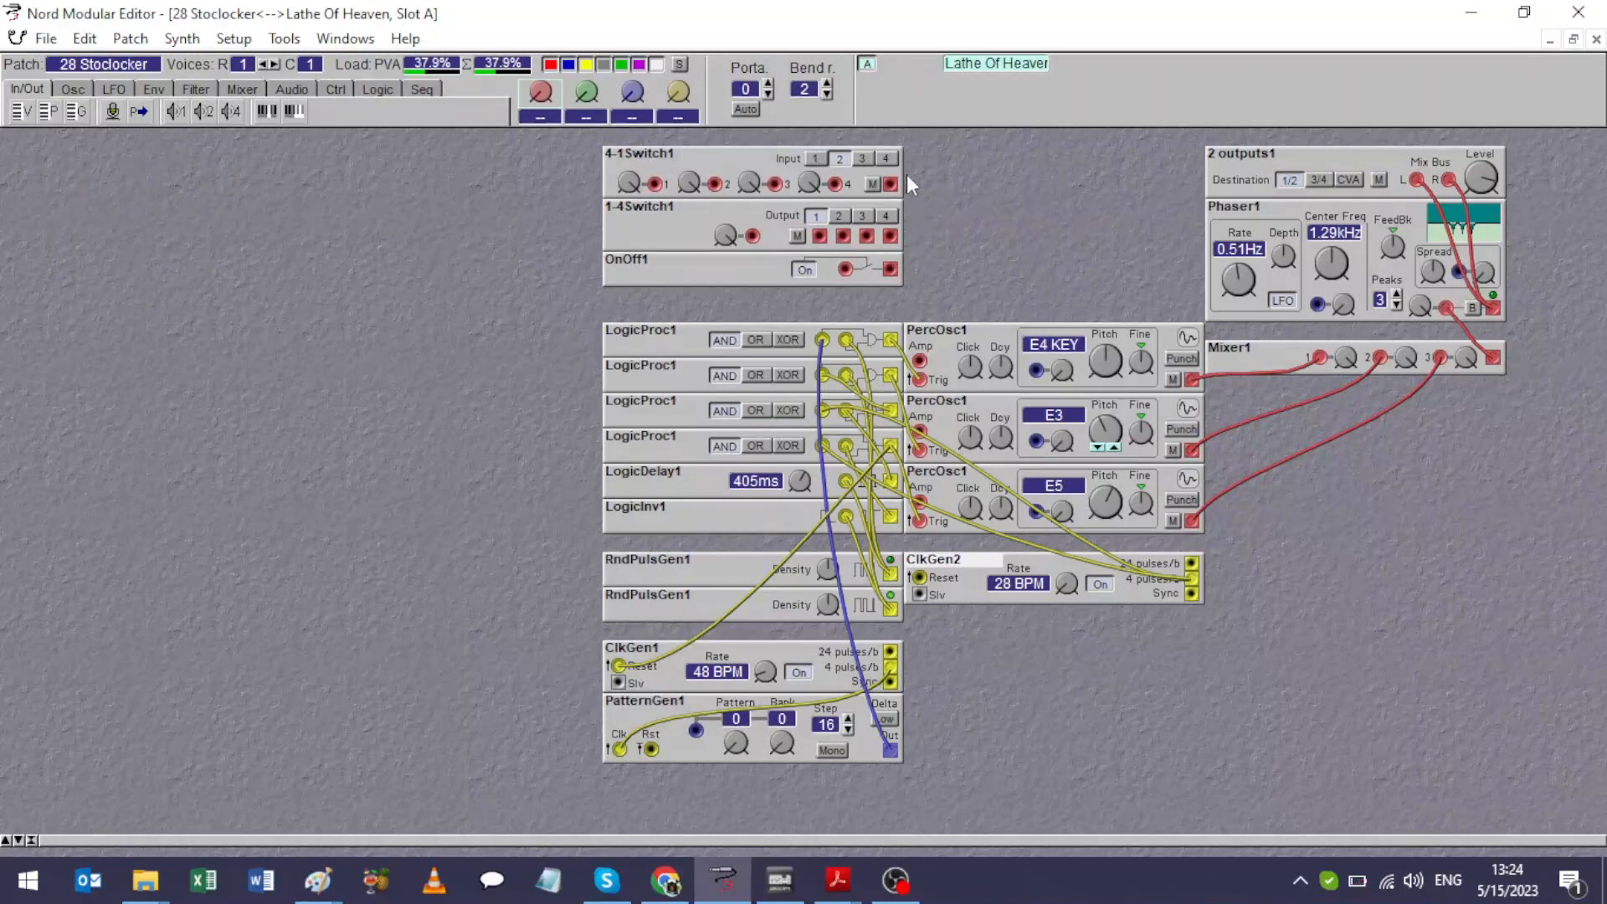
Step: Delete the unused 4-1 switch, 1-4 switch and on/off modules above the logic processors
{"action": "left_click_drag", "start_coordinate": [907, 174], "coordinate": [829, 229]}
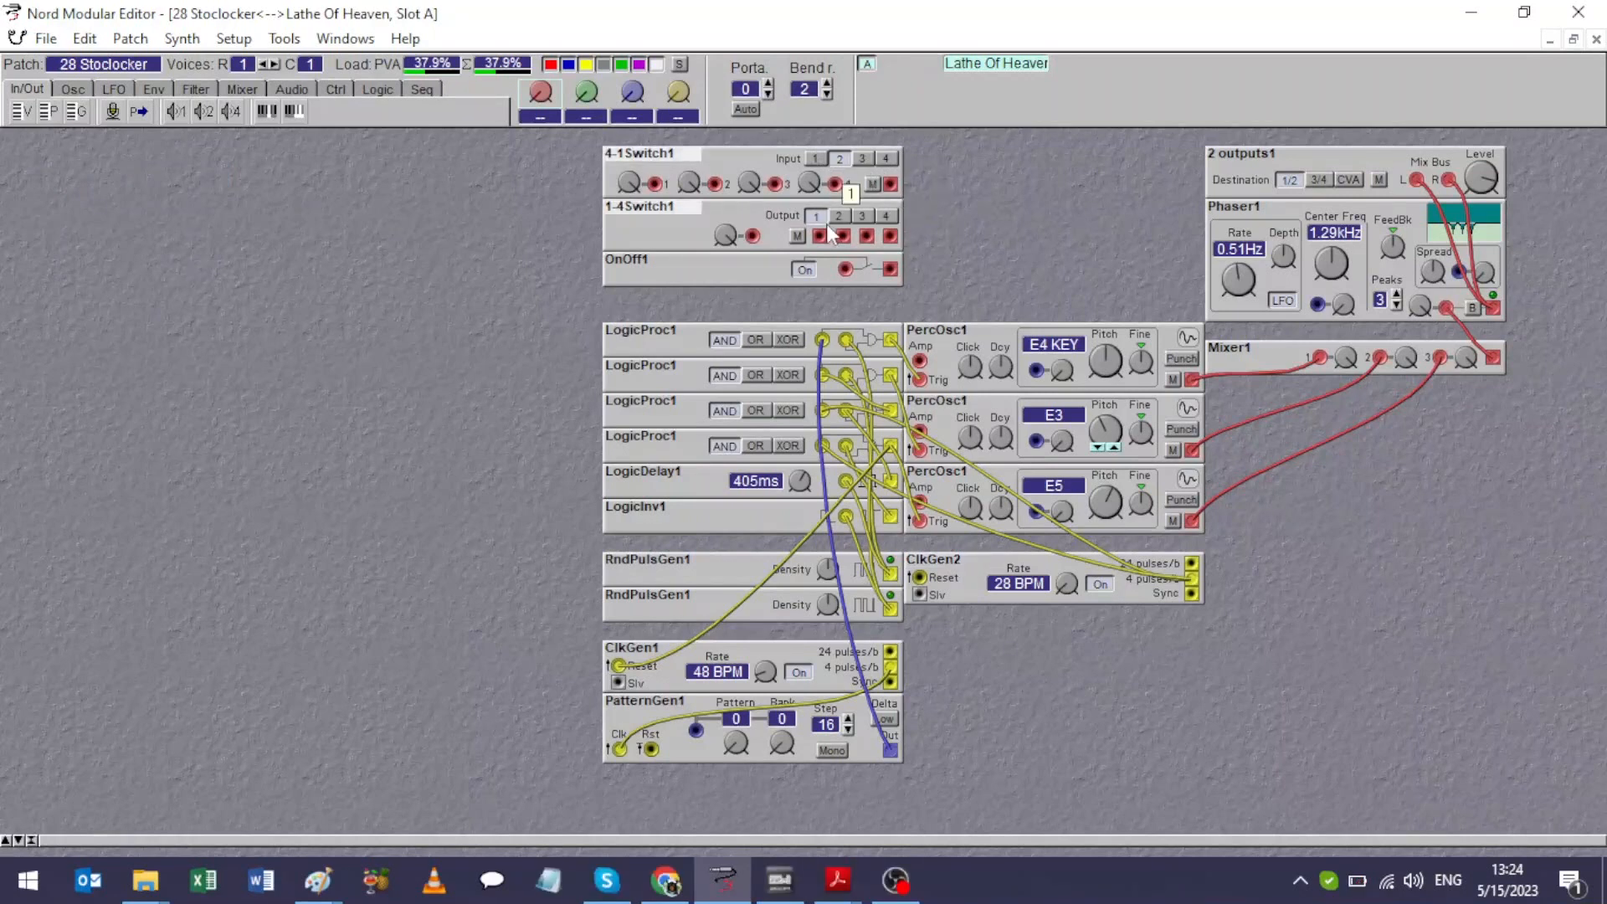
{"action": "key", "text": "Delete"}
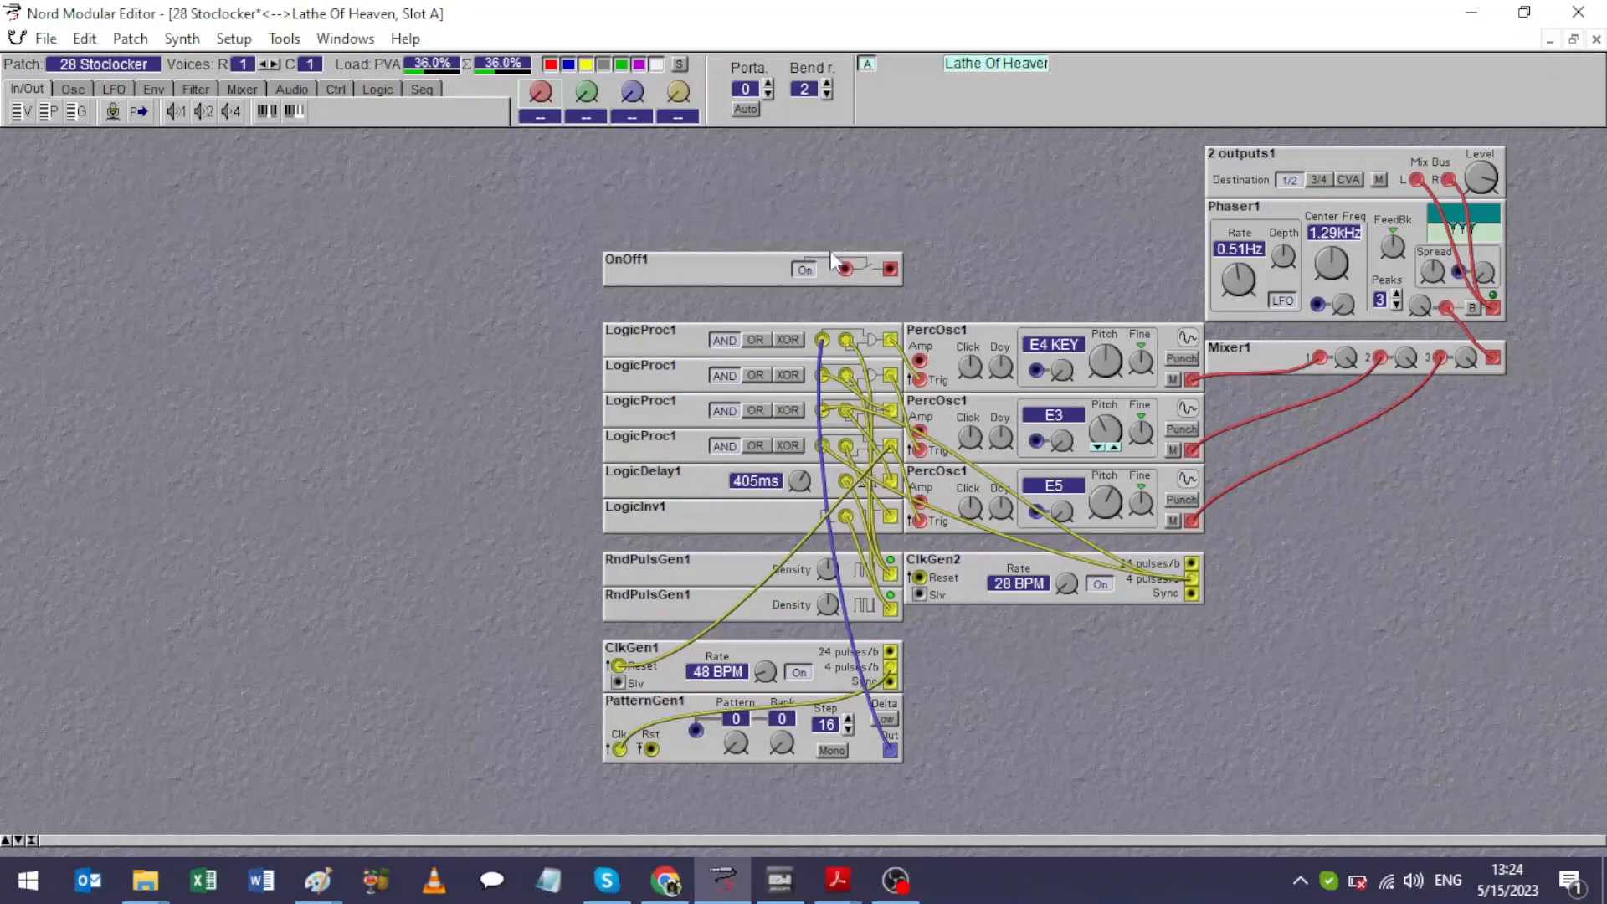
{"action": "left_click", "coordinate": [745, 268]}
{"action": "key", "text": "Delete"}
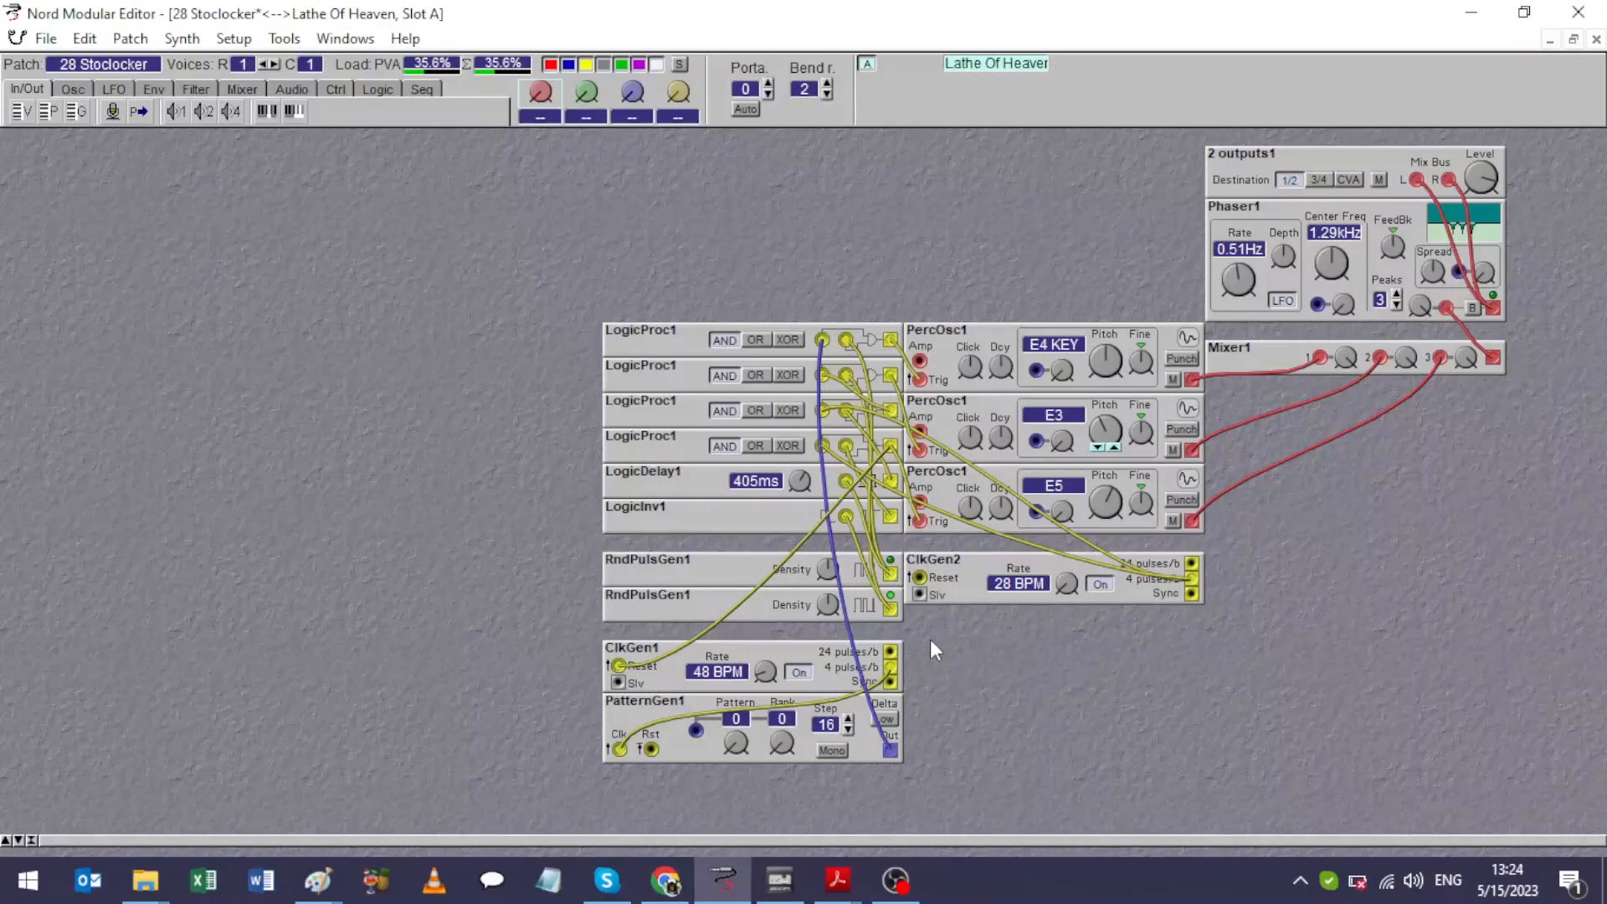
Step: Move the second clock generator between the two random pulse generators and stack the generator modules directly below the logic inverter
{"action": "left_click_drag", "start_coordinate": [971, 589], "coordinate": [662, 620]}
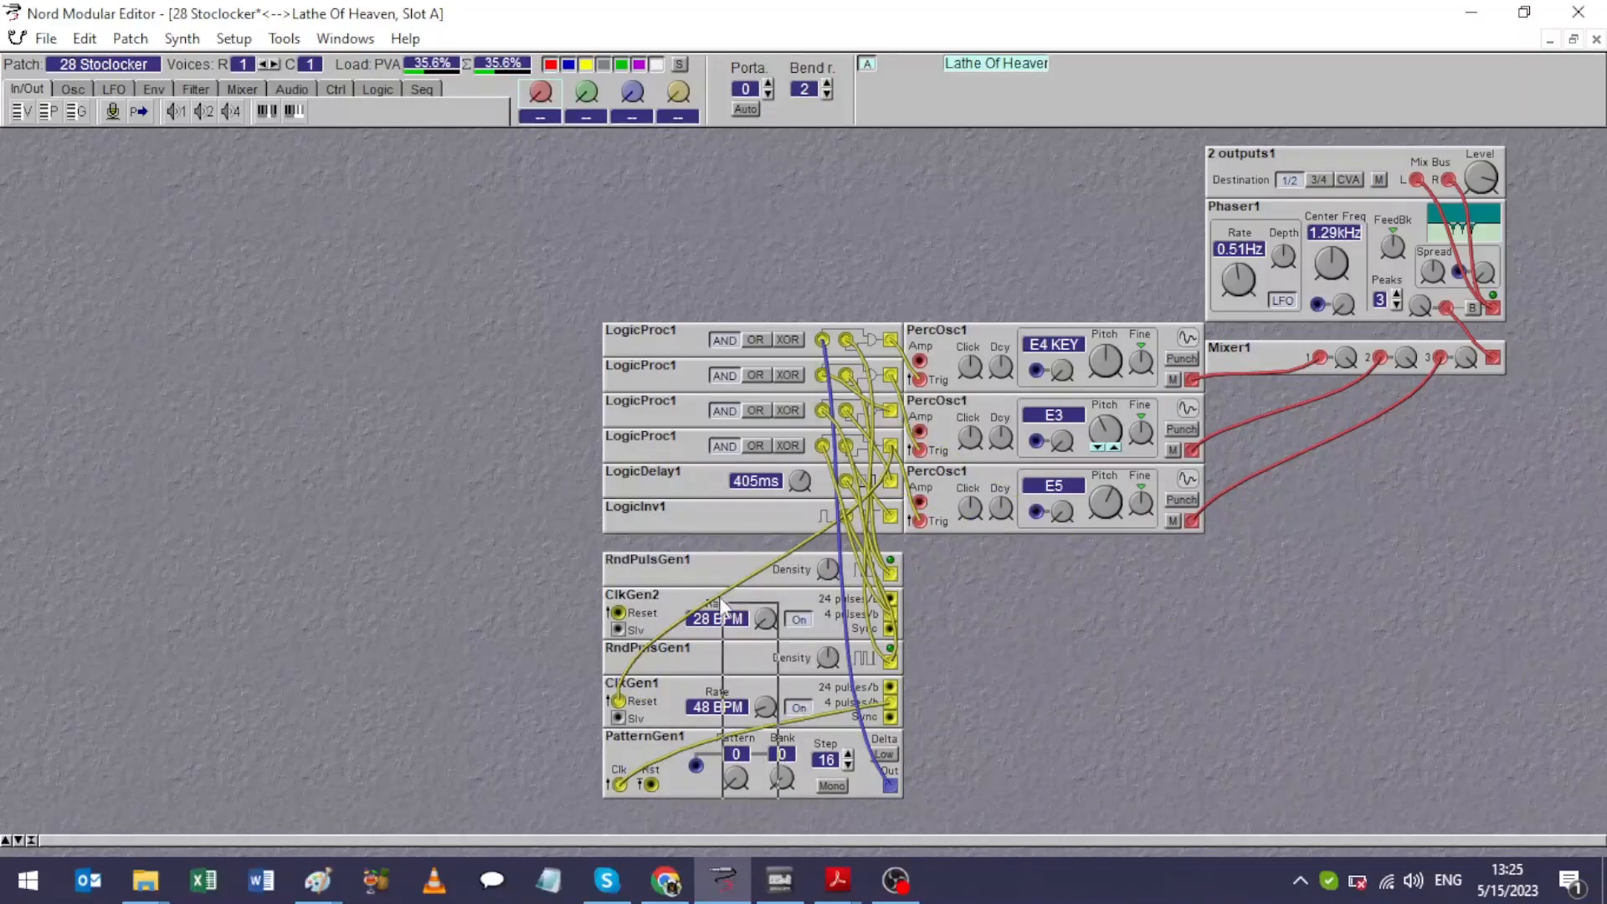
{"action": "left_click", "coordinate": [720, 560]}
{"action": "left_click_drag", "start_coordinate": [718, 560], "coordinate": [718, 544]}
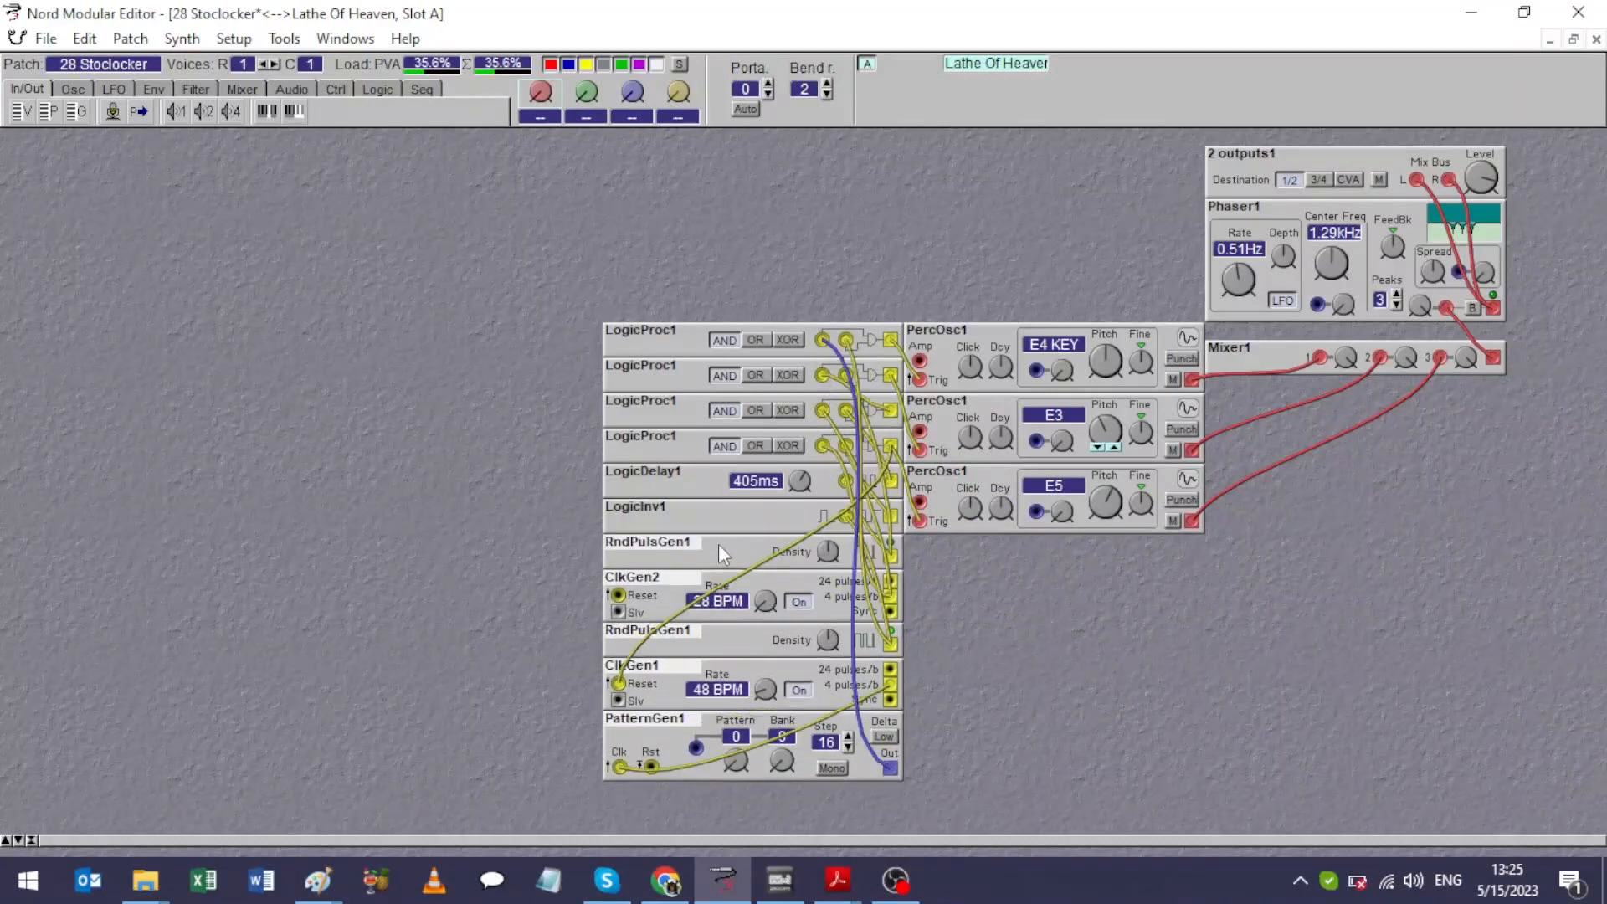
Step: Adjust the density of the random pulse generators and turn on Punch for the third percussion oscillator
{"action": "left_click", "coordinate": [828, 550]}
{"action": "left_click", "coordinate": [827, 639]}
{"action": "left_click_drag", "start_coordinate": [827, 639], "coordinate": [830, 643]}
{"action": "left_click", "coordinate": [1192, 499]}
Step: Set the phaser's center frequency to 2.17 kHz and its rate to 0.34 Hz
{"action": "left_click_drag", "start_coordinate": [1332, 270], "coordinate": [1333, 251]}
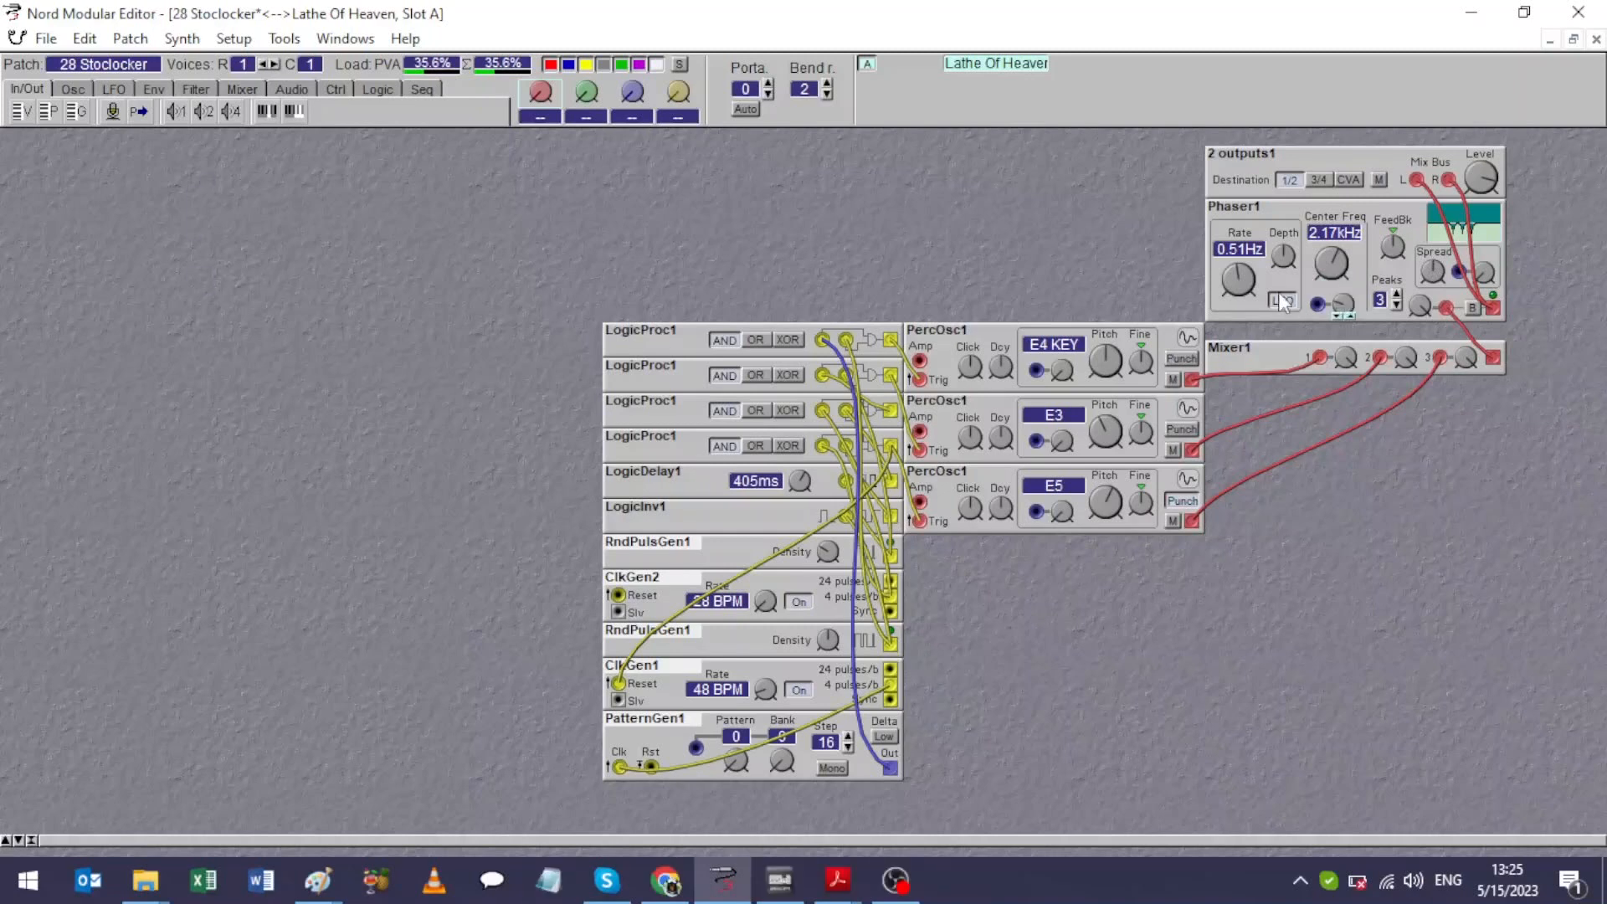
{"action": "left_click_drag", "start_coordinate": [1248, 277], "coordinate": [1248, 286]}
Step: Add a Random generator module below the percussion oscillators
{"action": "right_click", "coordinate": [992, 667]}
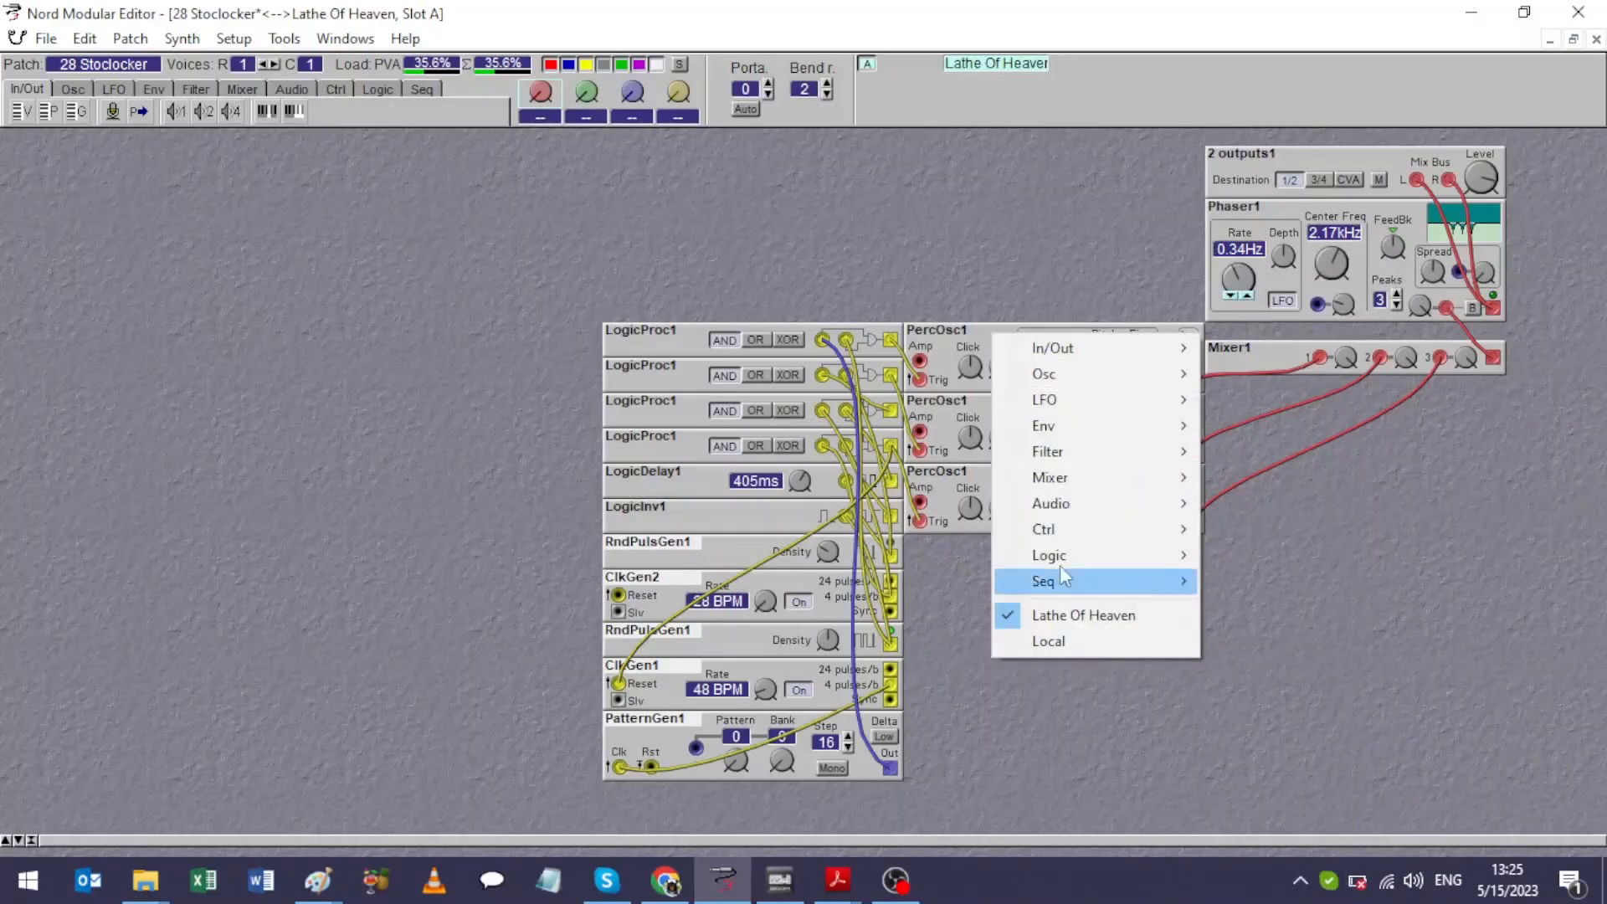
{"action": "mouse_move", "coordinate": [1116, 419]}
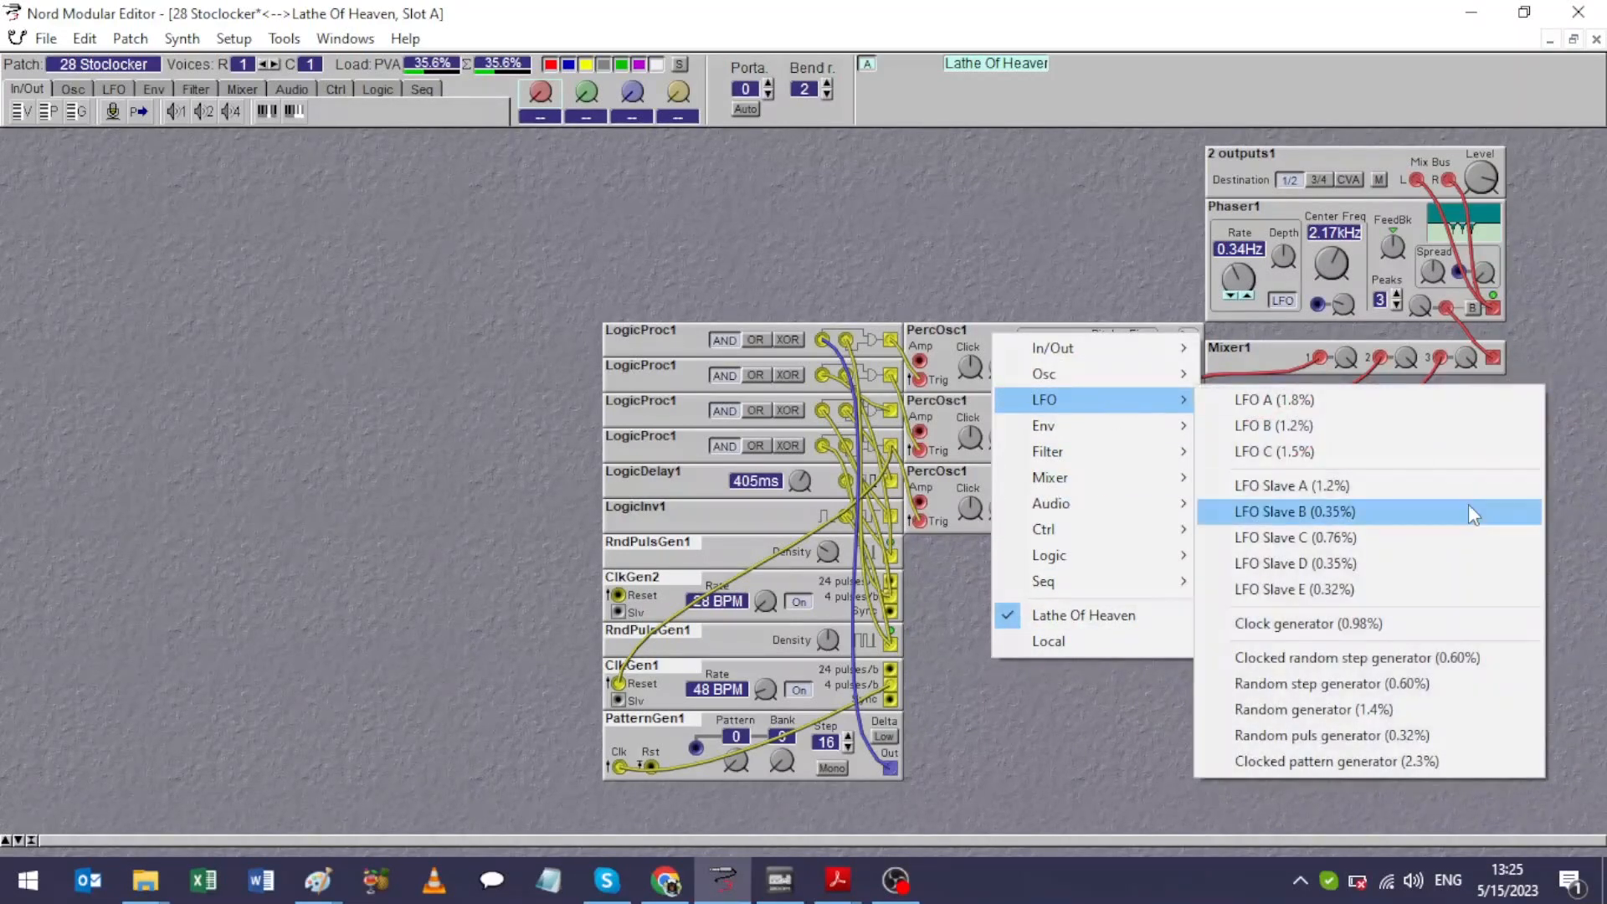
{"action": "left_click", "coordinate": [1423, 718]}
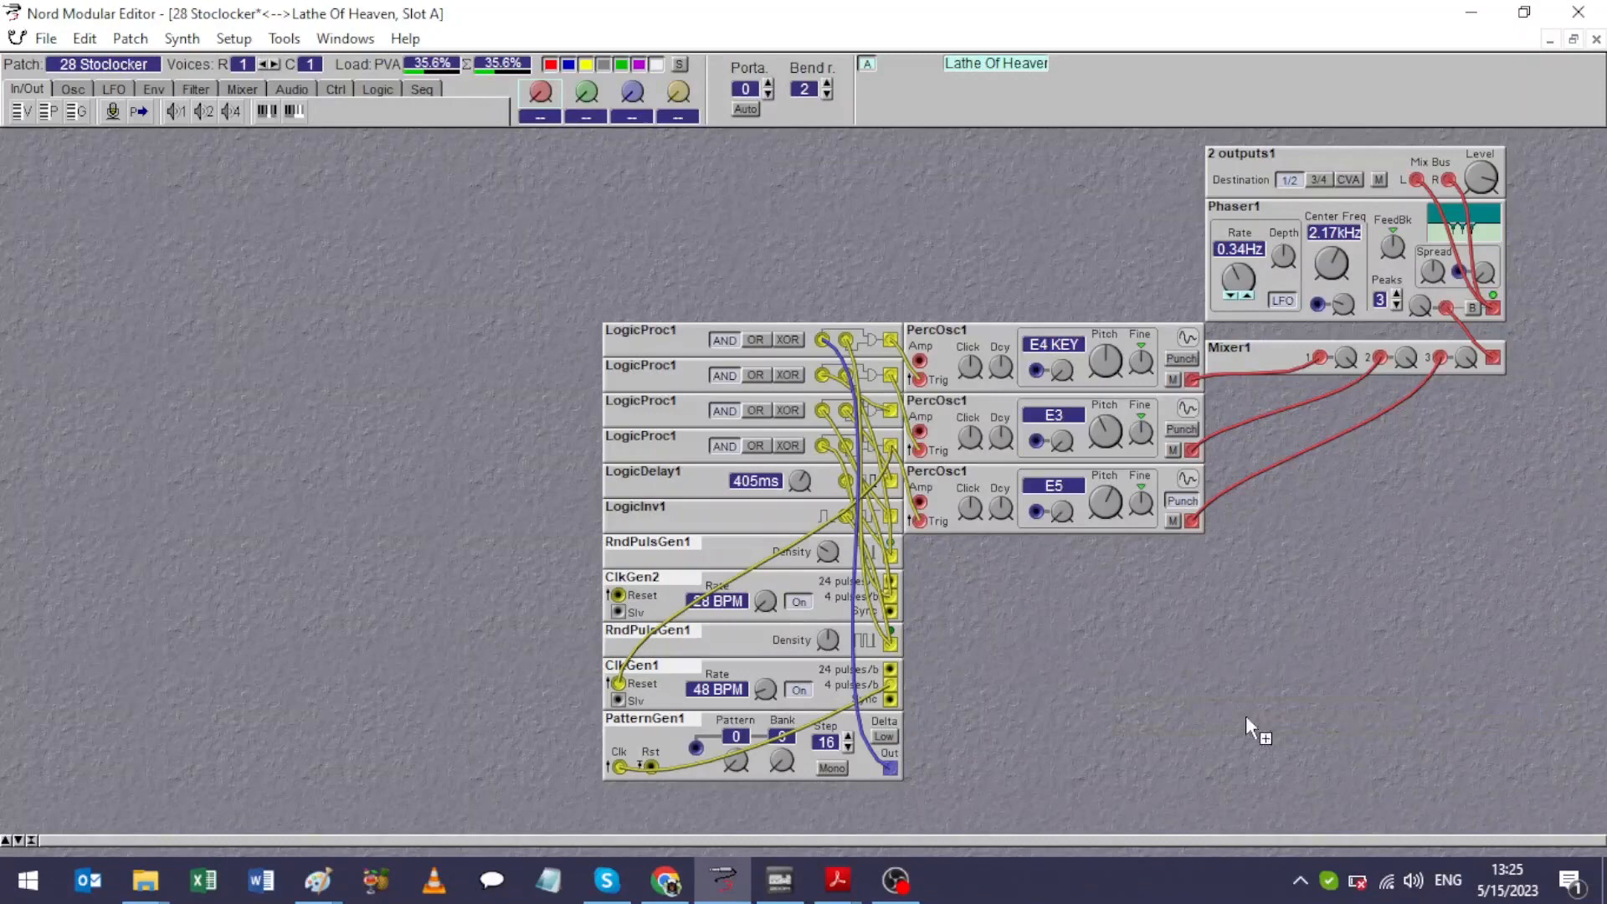
{"action": "left_click", "coordinate": [1115, 666]}
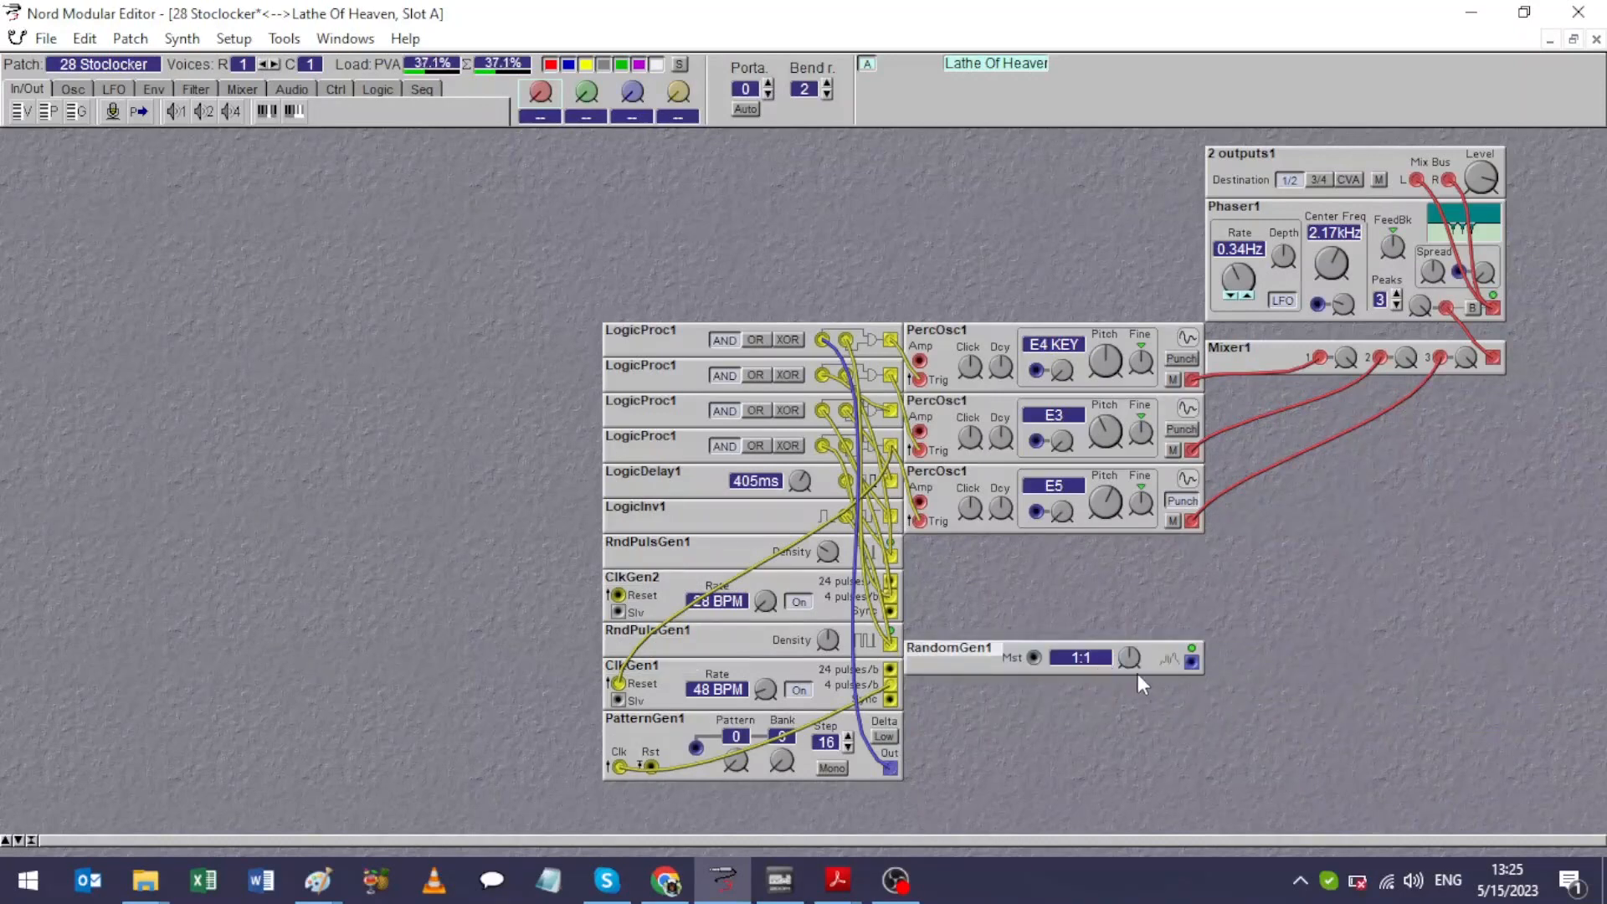
Step: Duplicate the random generator and cable the two outputs to the phaser's center frequency and spread modulation inputs
{"action": "left_click_drag", "start_coordinate": [1155, 665], "coordinate": [1318, 304]}
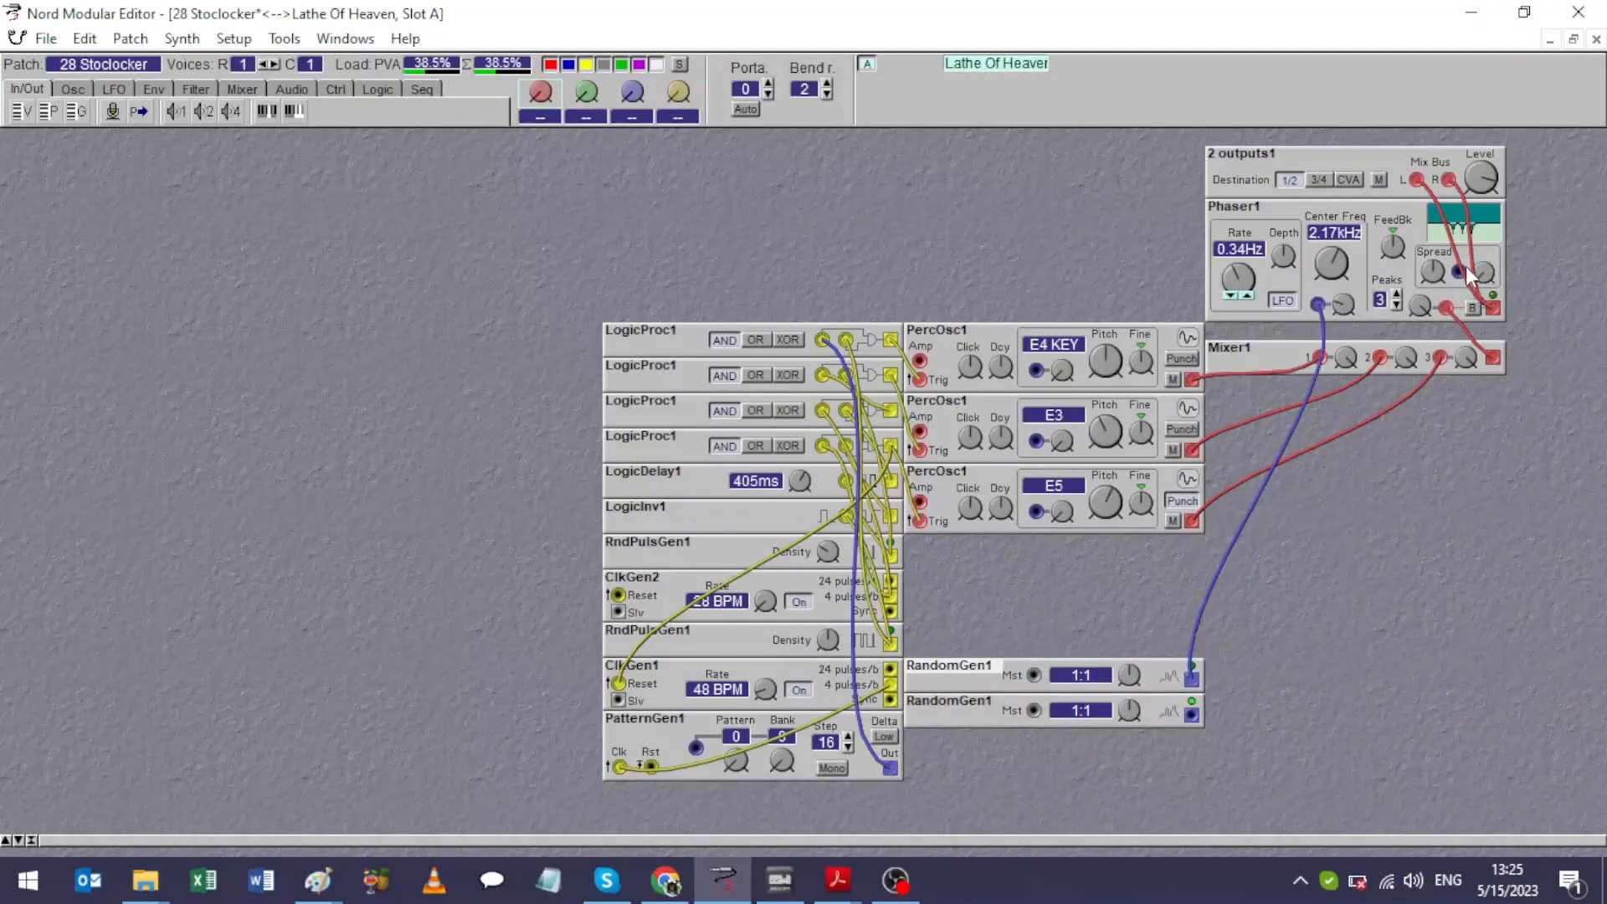
{"action": "left_click_drag", "start_coordinate": [1183, 768], "coordinate": [1192, 715]}
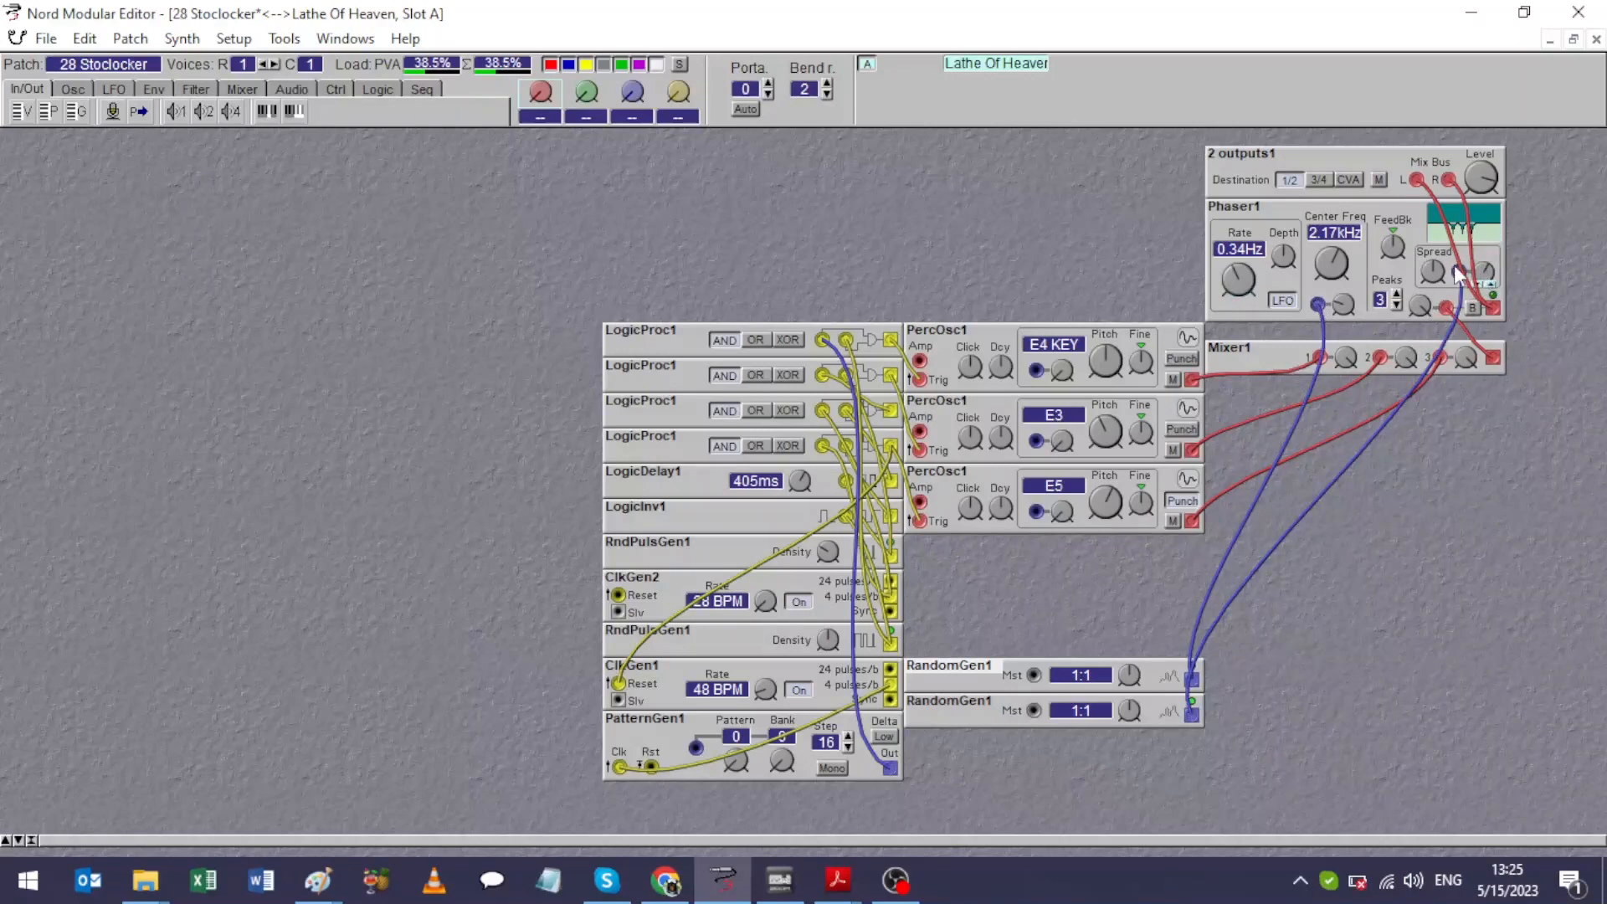
Step: Adjust the phaser's spread and center frequency modulation amount, and set its rate to 0.11 Hz
{"action": "left_click_drag", "start_coordinate": [1433, 272], "coordinate": [1433, 254]}
{"action": "left_click_drag", "start_coordinate": [1343, 305], "coordinate": [1344, 278]}
{"action": "mouse_move", "coordinate": [1239, 280]}
{"action": "left_mouse_down"}
{"action": "mouse_move", "coordinate": [1283, 238]}
{"action": "mouse_move", "coordinate": [1236, 295]}
{"action": "mouse_move", "coordinate": [1233, 270]}
{"action": "left_mouse_up"}
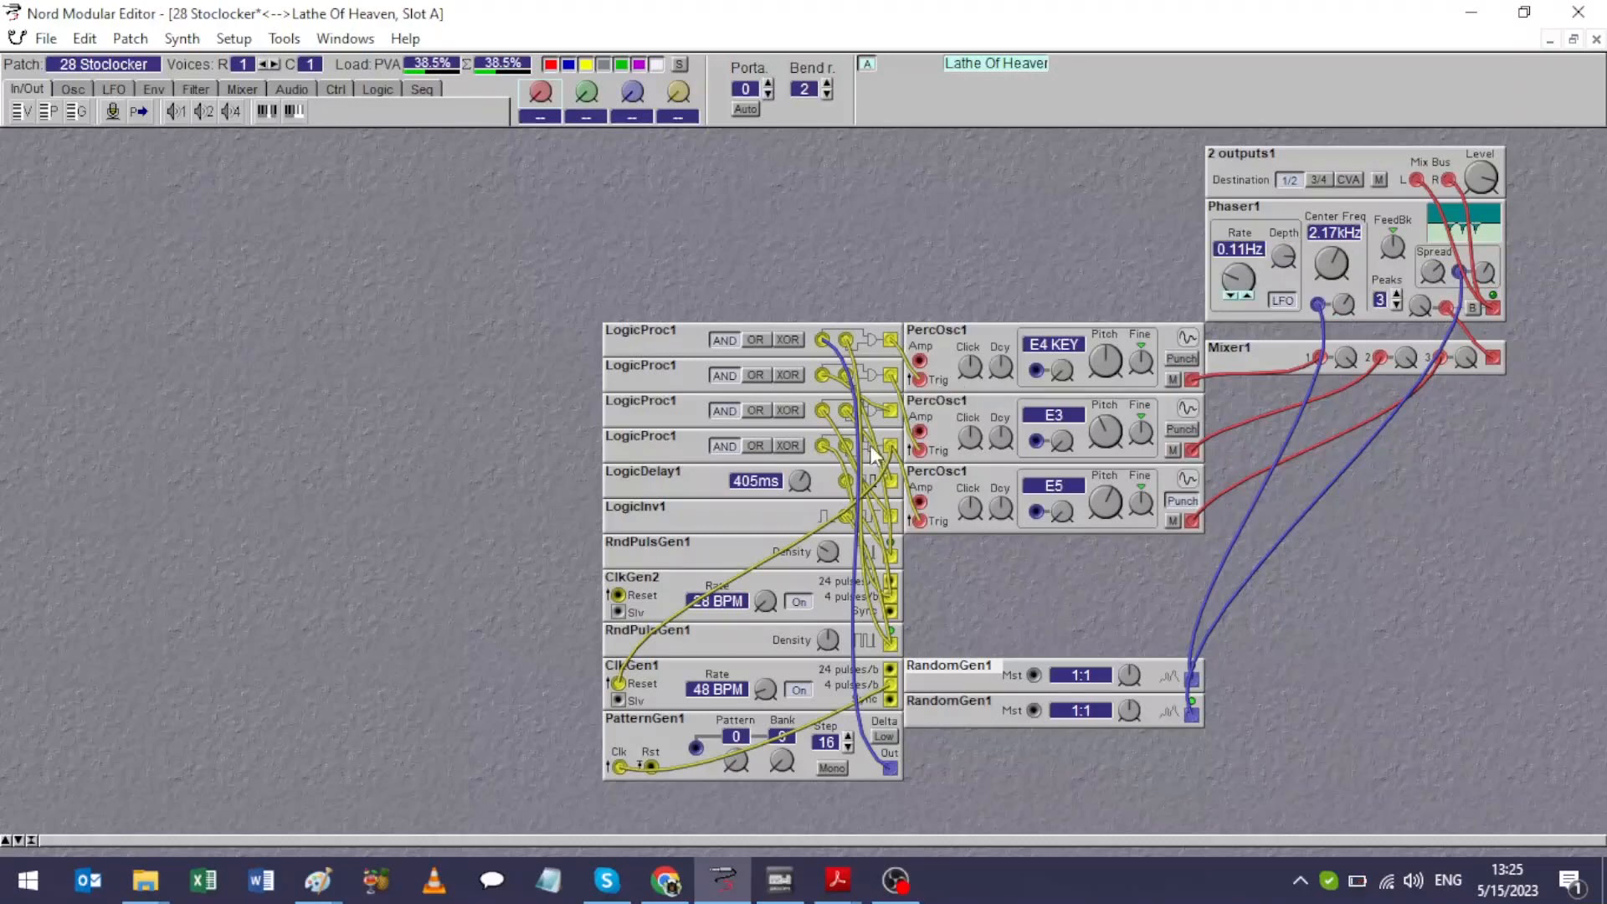
Step: Set the second logic processor to OR and the third to XOR, and save the patch file
{"action": "left_click", "coordinate": [788, 411]}
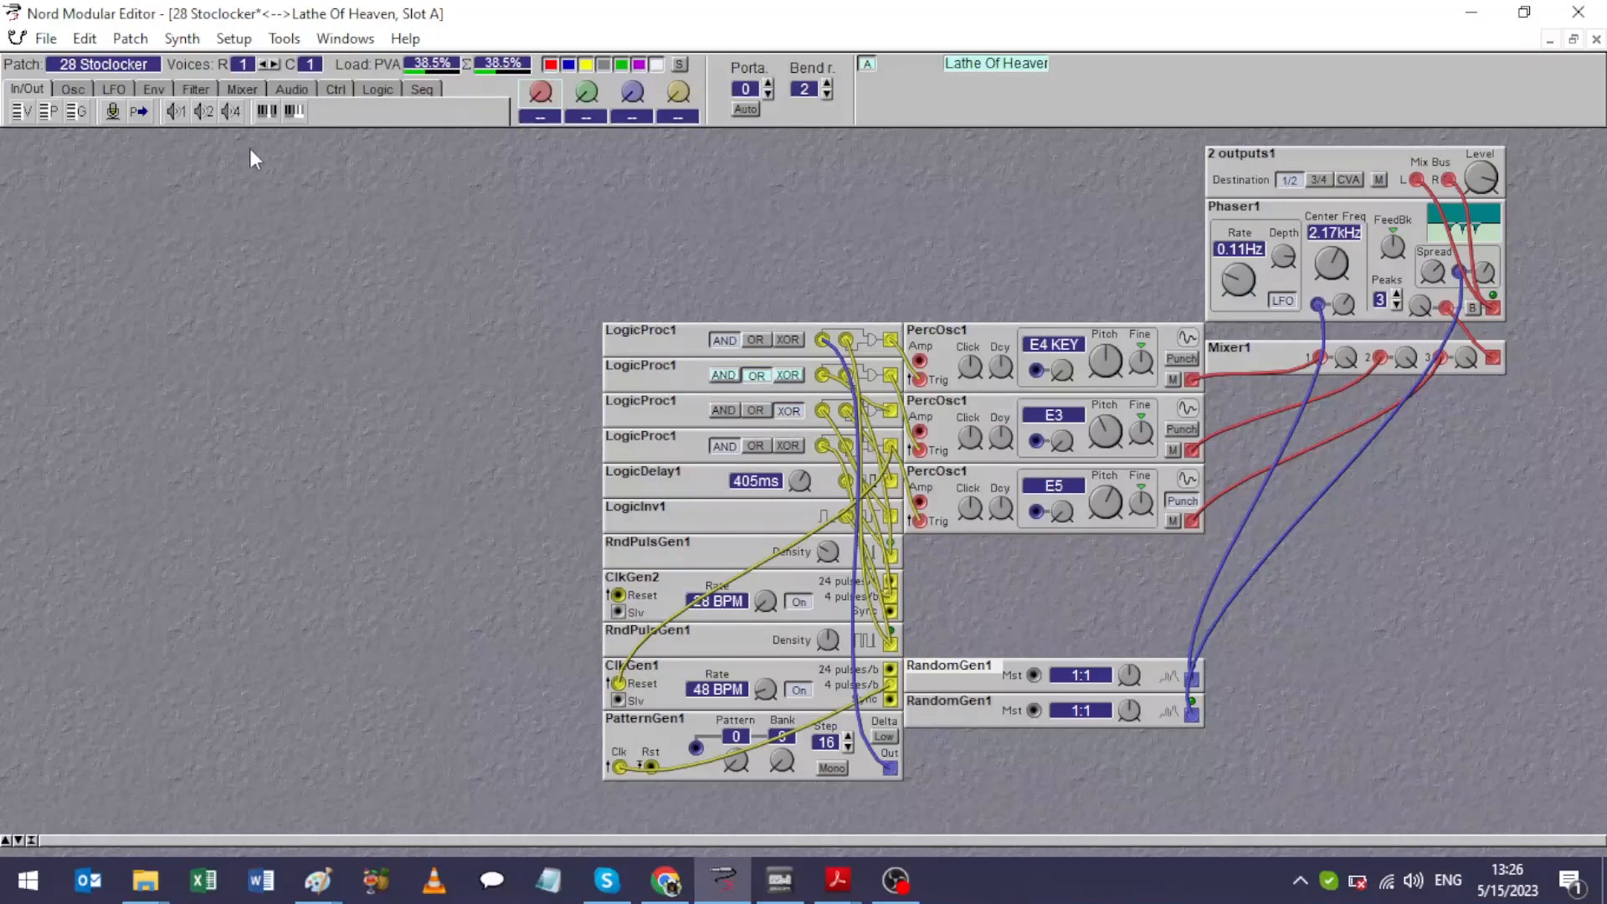
{"action": "left_click", "coordinate": [46, 38]}
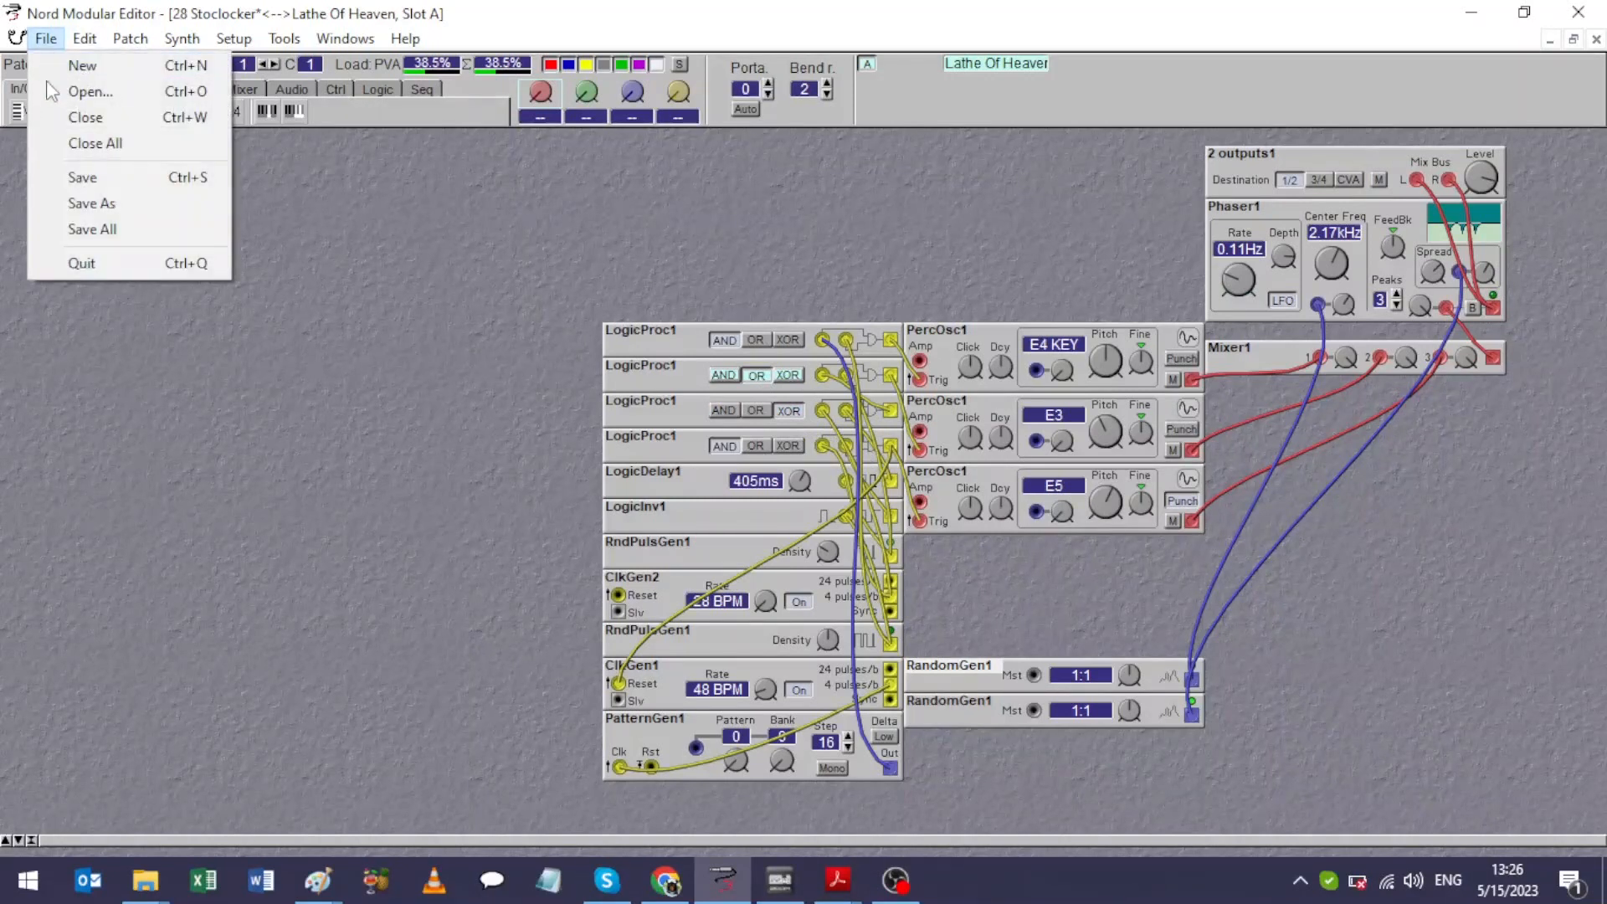
{"action": "left_click", "coordinate": [59, 174]}
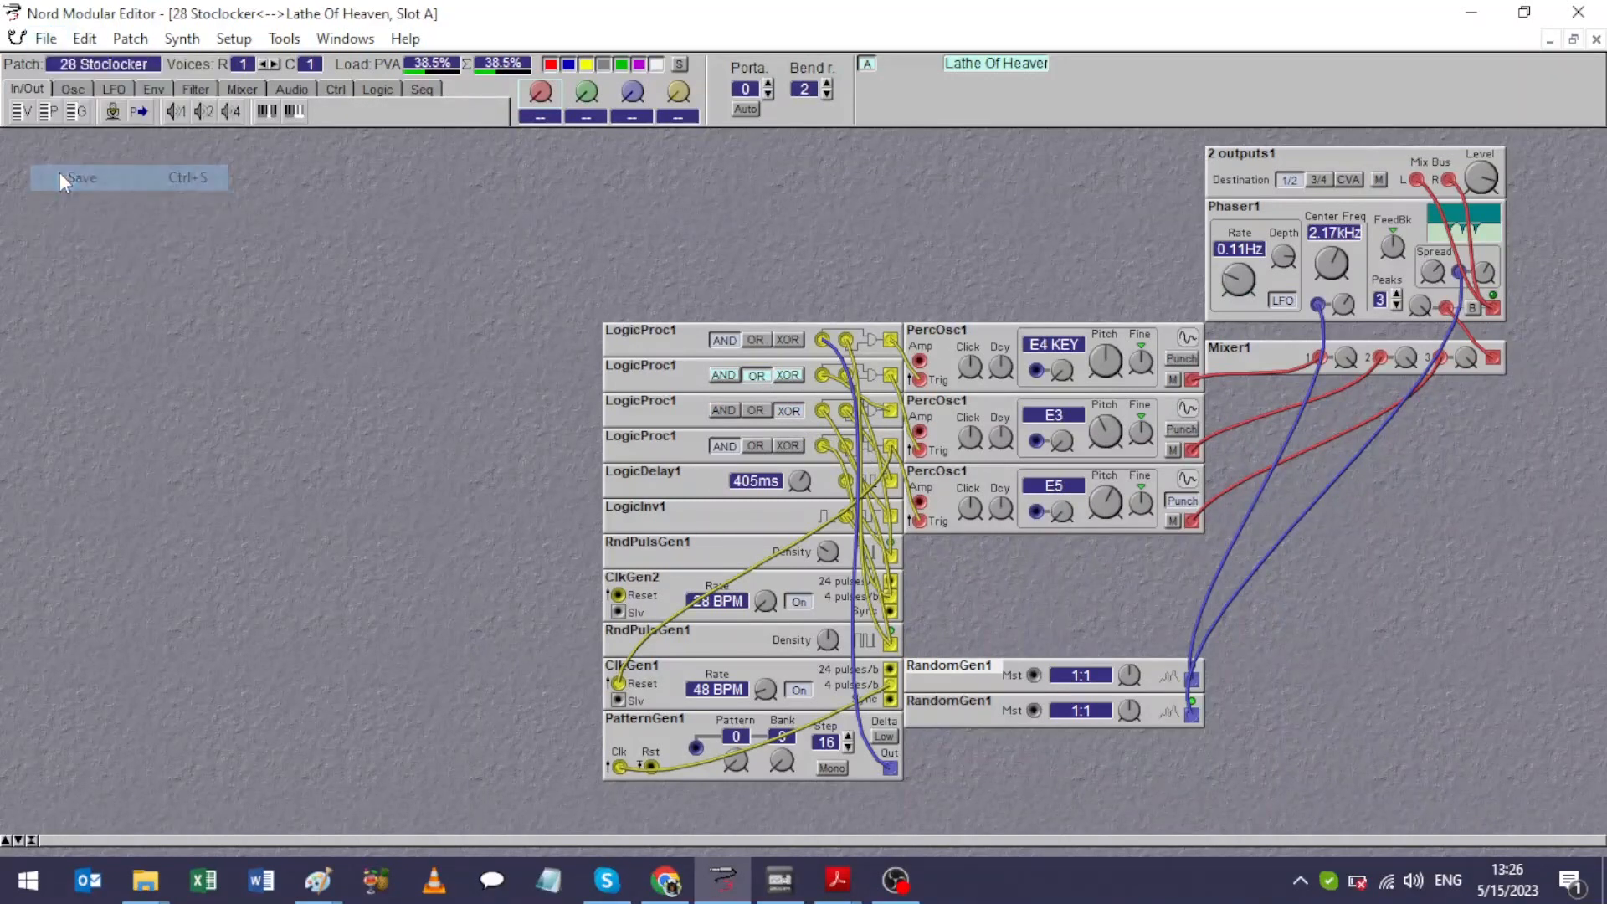
Step: Save the patch in the synth at position 28 of Bank 1, replacing FM_Bass ugh
{"action": "left_click", "coordinate": [130, 40]}
{"action": "left_click", "coordinate": [146, 124]}
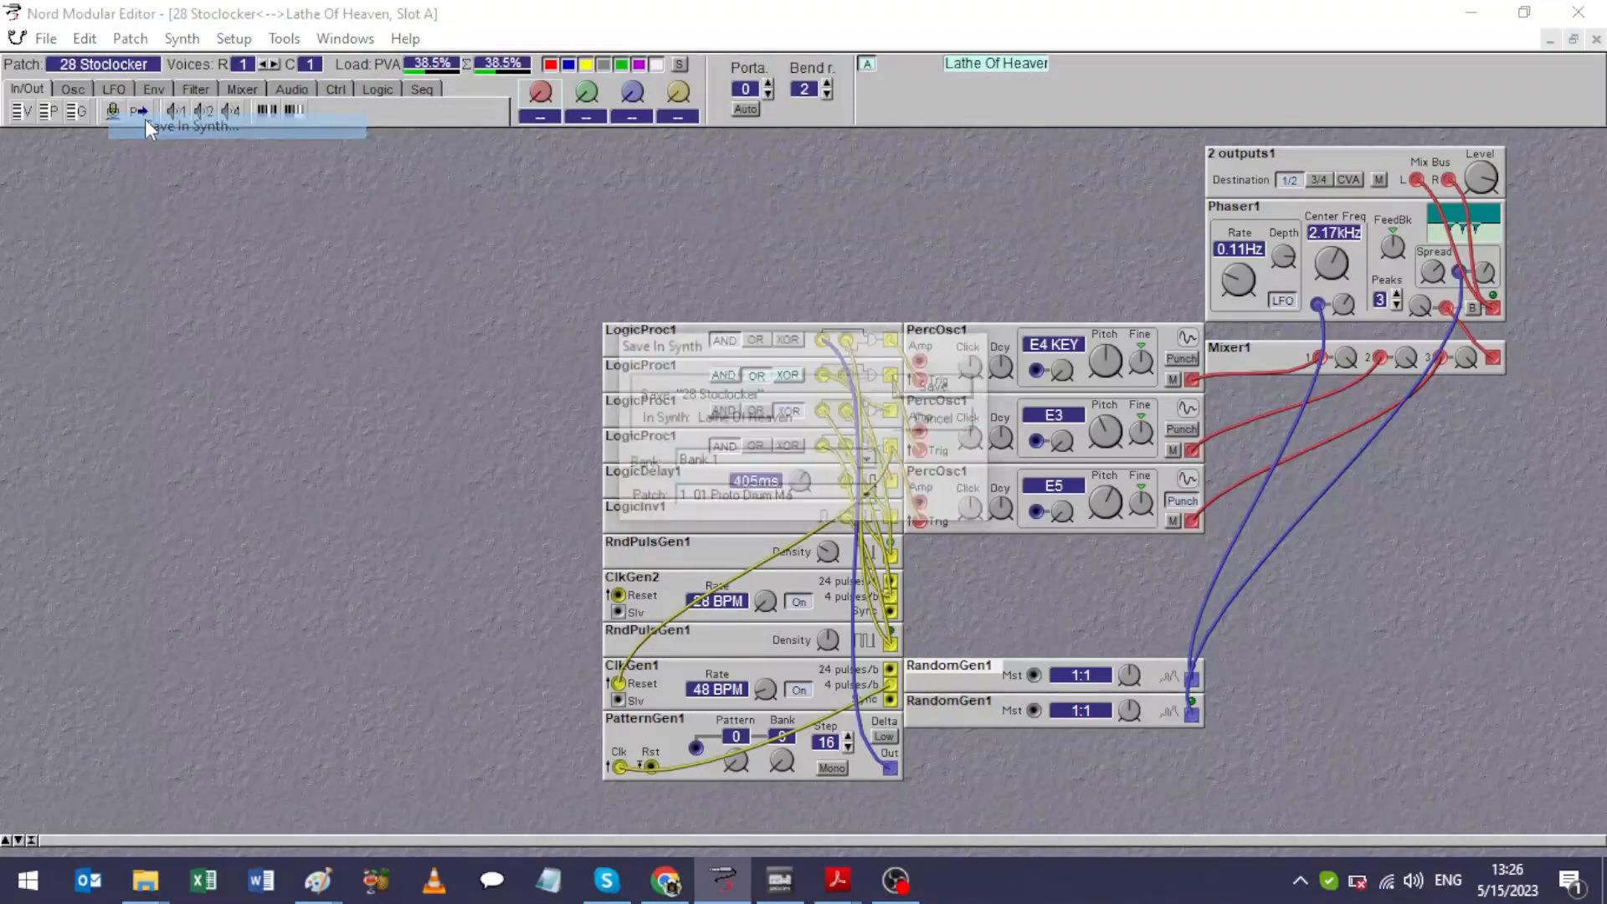
{"action": "left_click", "coordinate": [870, 499]}
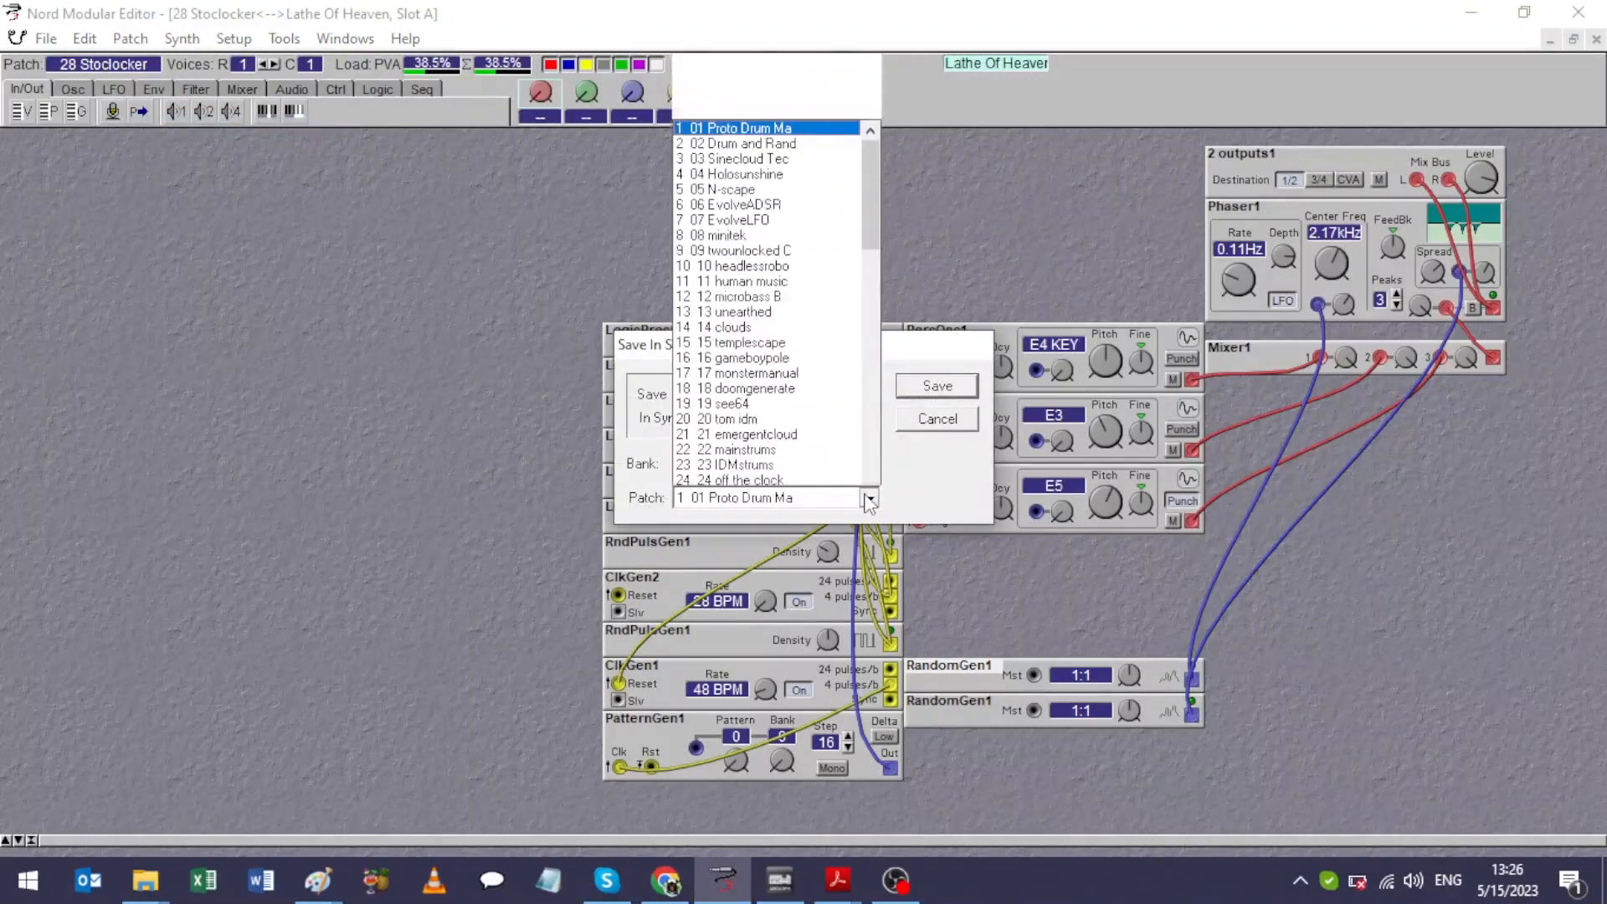
{"action": "scroll", "coordinate": [875, 465], "scroll_direction": "down", "scroll_amount": 9}
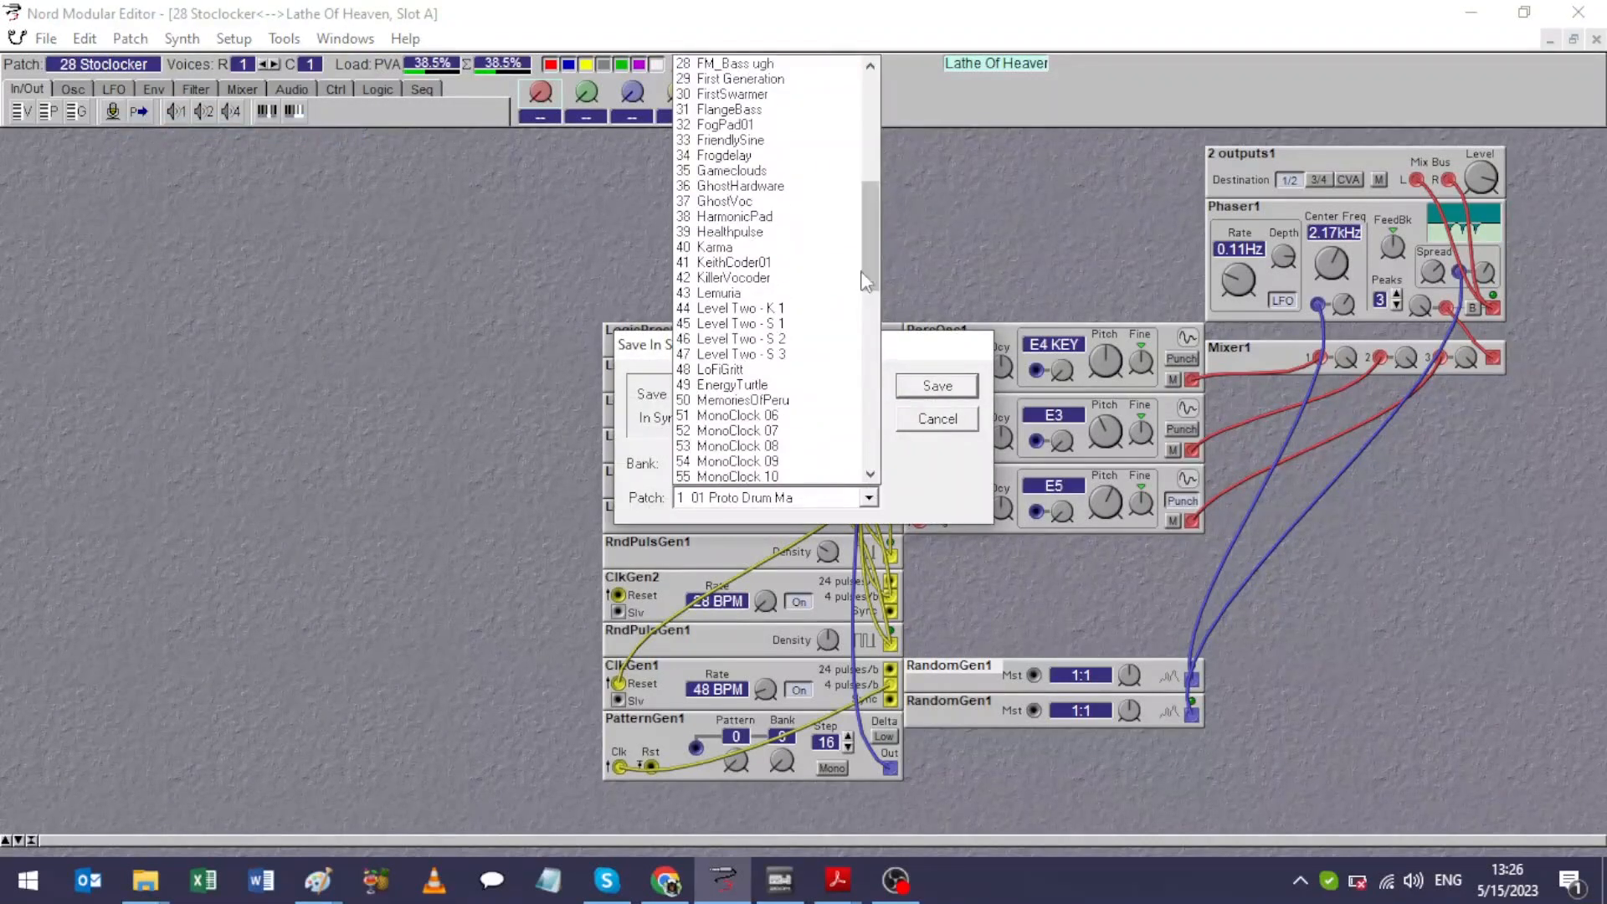
{"action": "scroll", "coordinate": [875, 241], "scroll_direction": "up", "scroll_amount": 4}
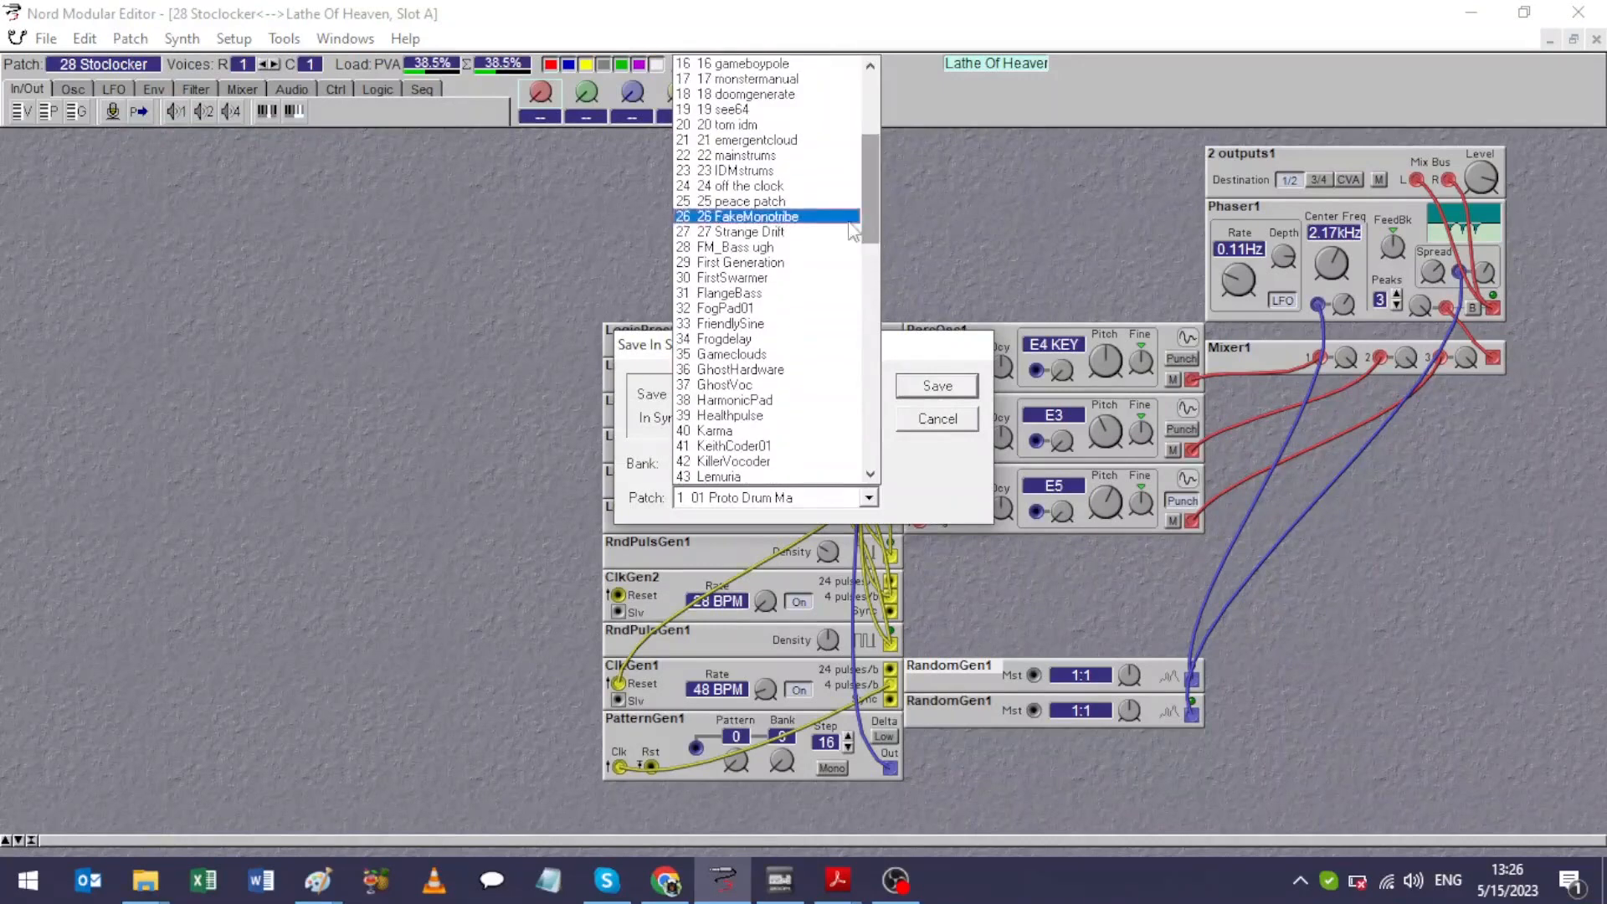
{"action": "left_click", "coordinate": [818, 247]}
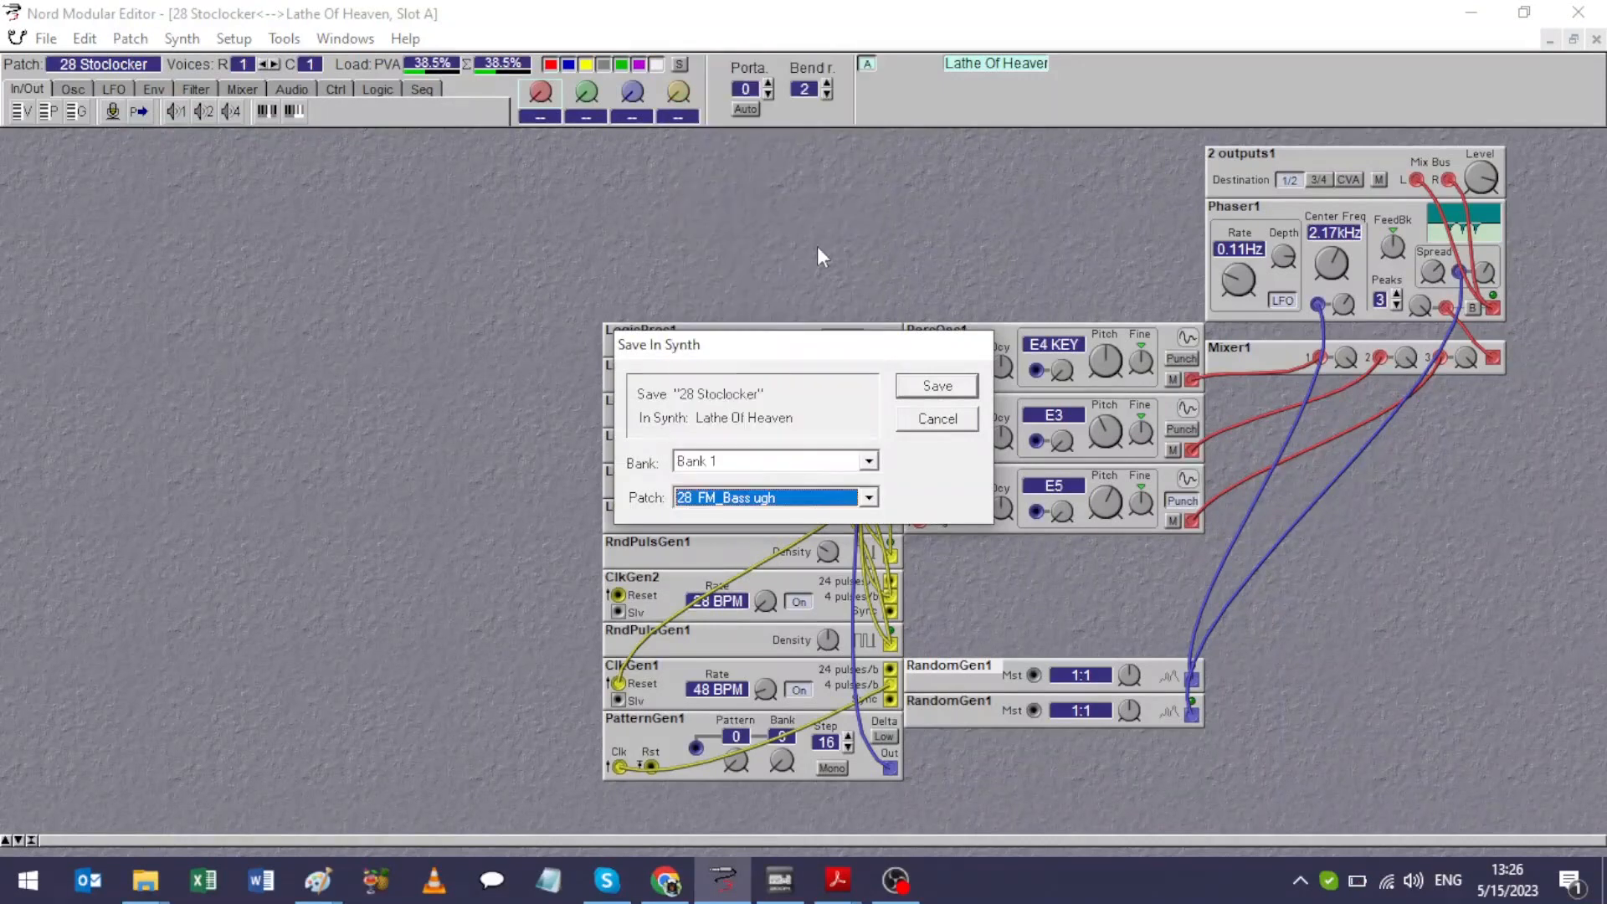
{"action": "left_click", "coordinate": [938, 388]}
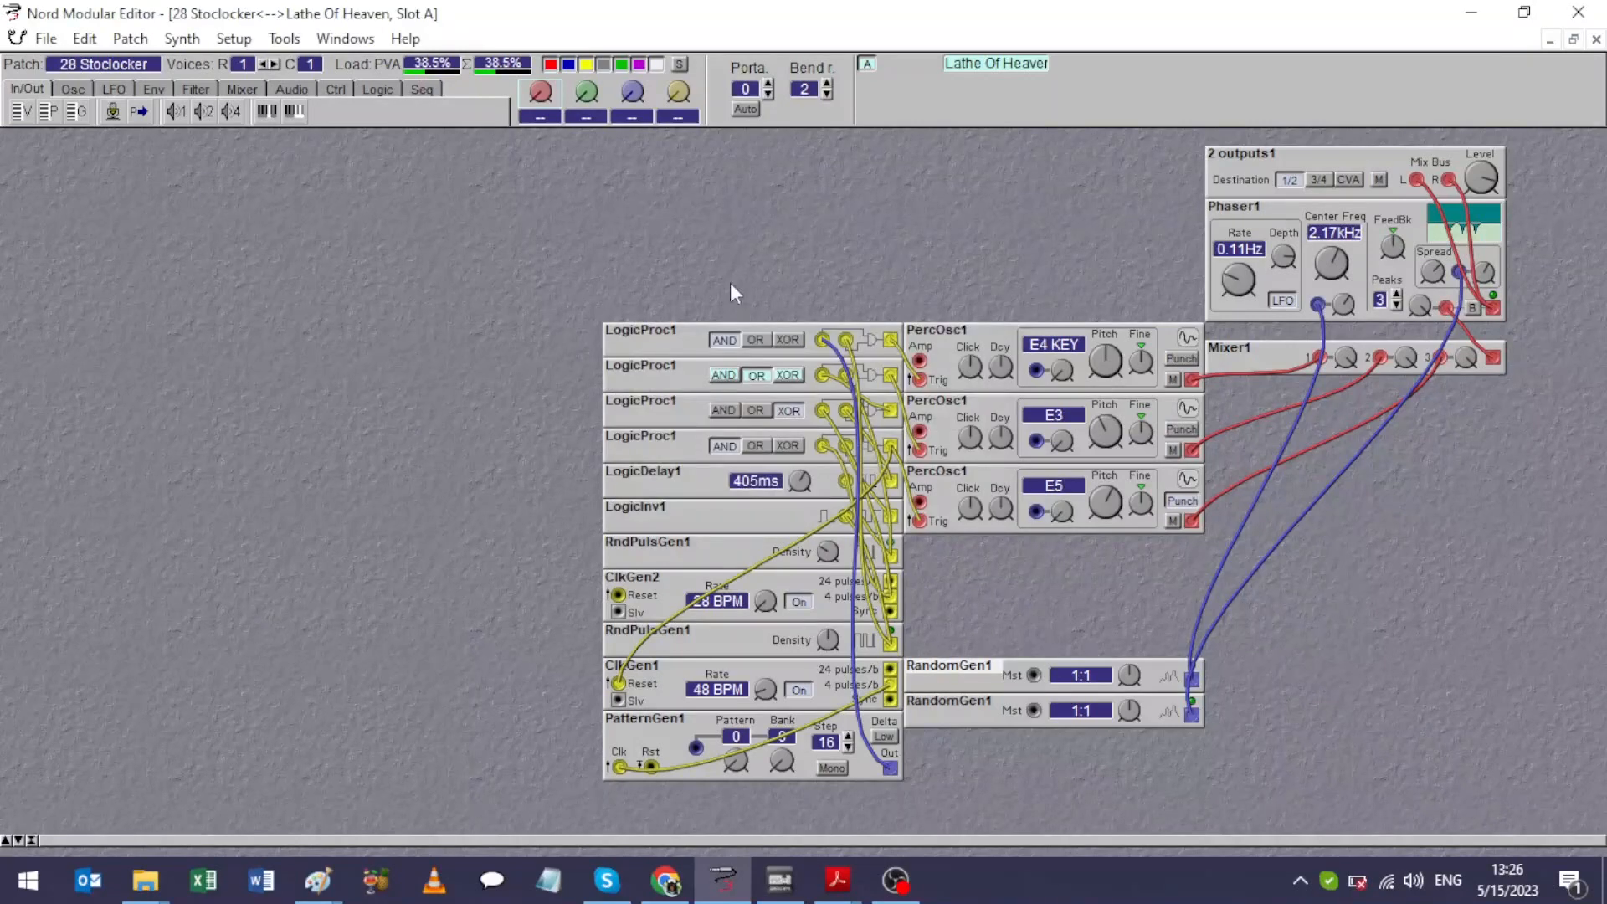
Step: Save the patch file, and cable the upper random generator's output to the pattern generator's pattern modulation input
{"action": "left_click", "coordinate": [46, 38]}
{"action": "left_click", "coordinate": [77, 175]}
{"action": "left_click_drag", "start_coordinate": [696, 747], "coordinate": [1192, 677]}
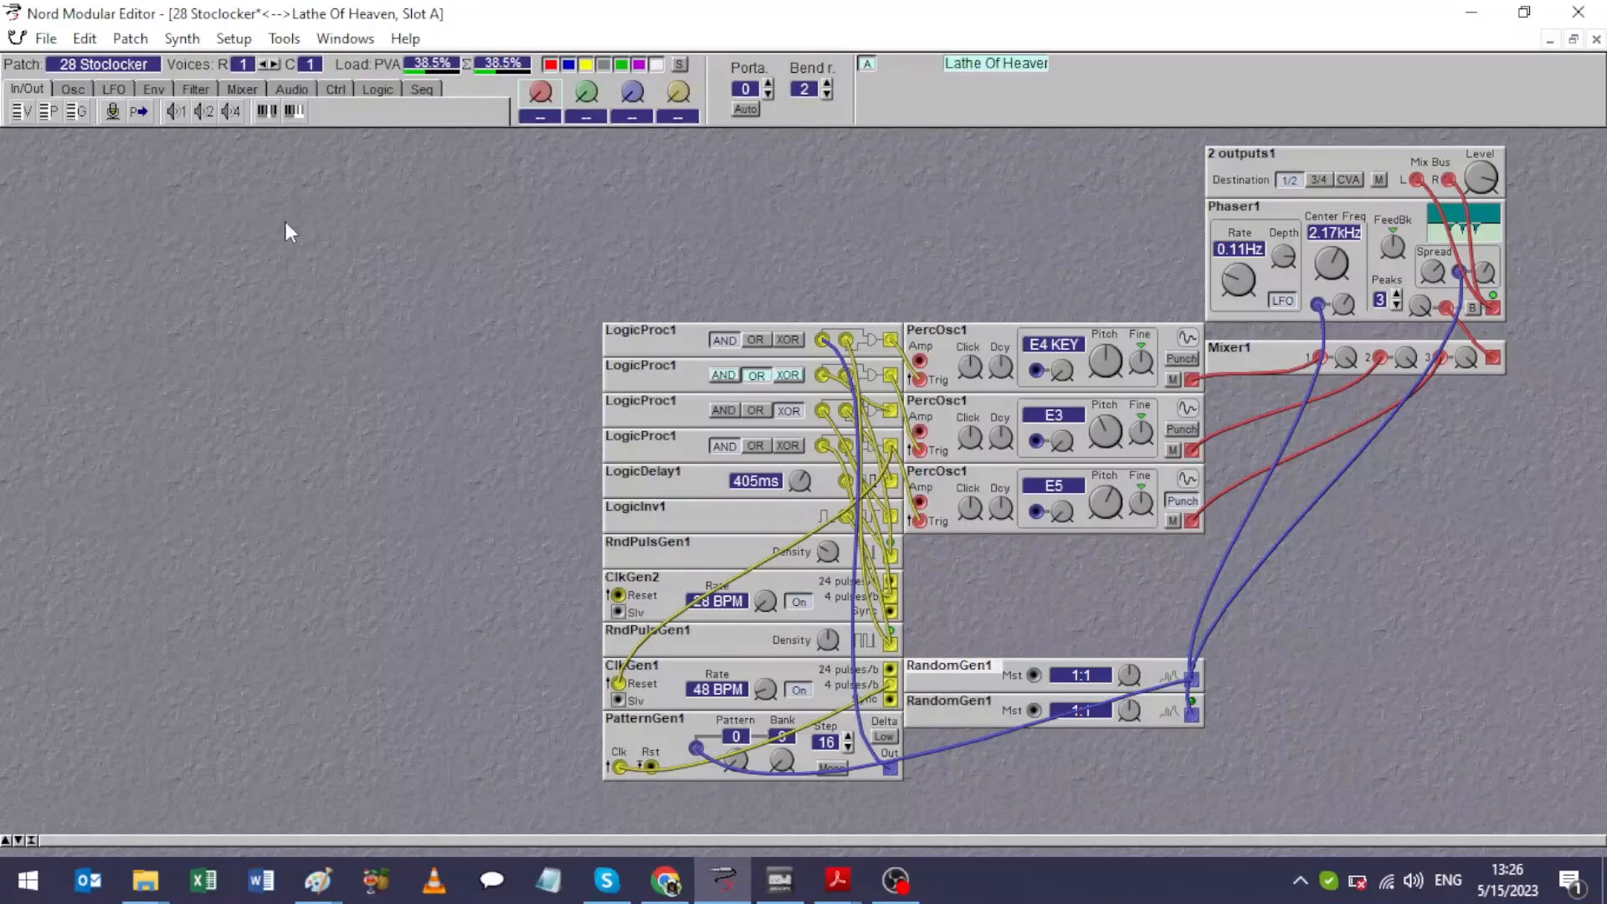
Step: Store the patch with its new pattern modulation cable in the synth, overwriting 28 Stoclocker in Bank 1
{"action": "left_click", "coordinate": [182, 39]}
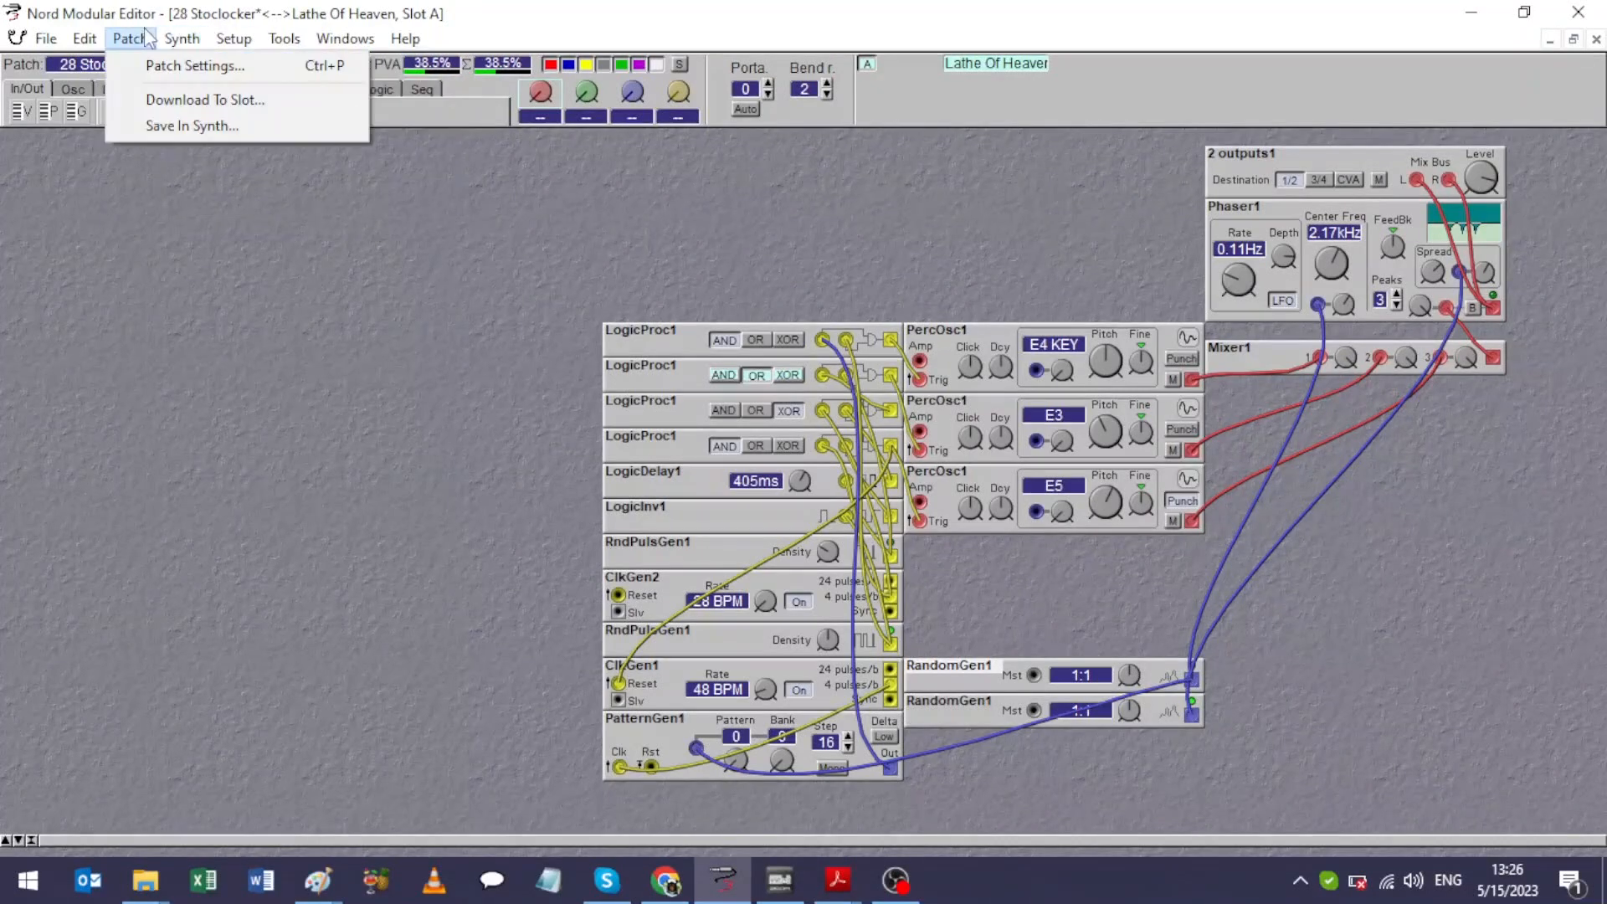
{"action": "left_click", "coordinate": [148, 127]}
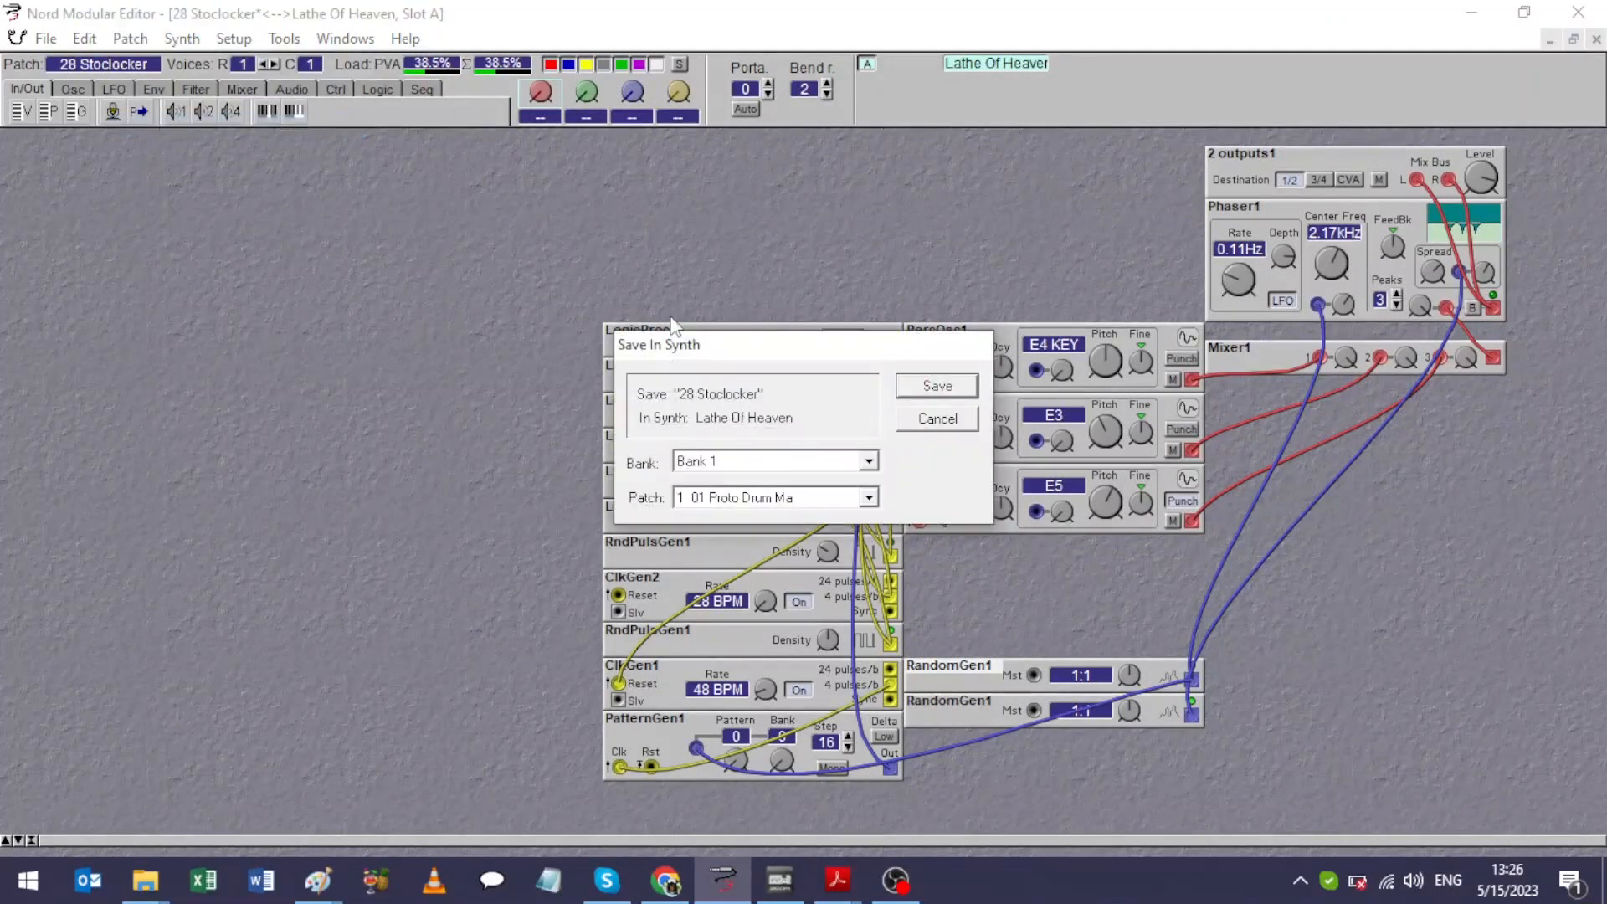
{"action": "left_click", "coordinate": [812, 498]}
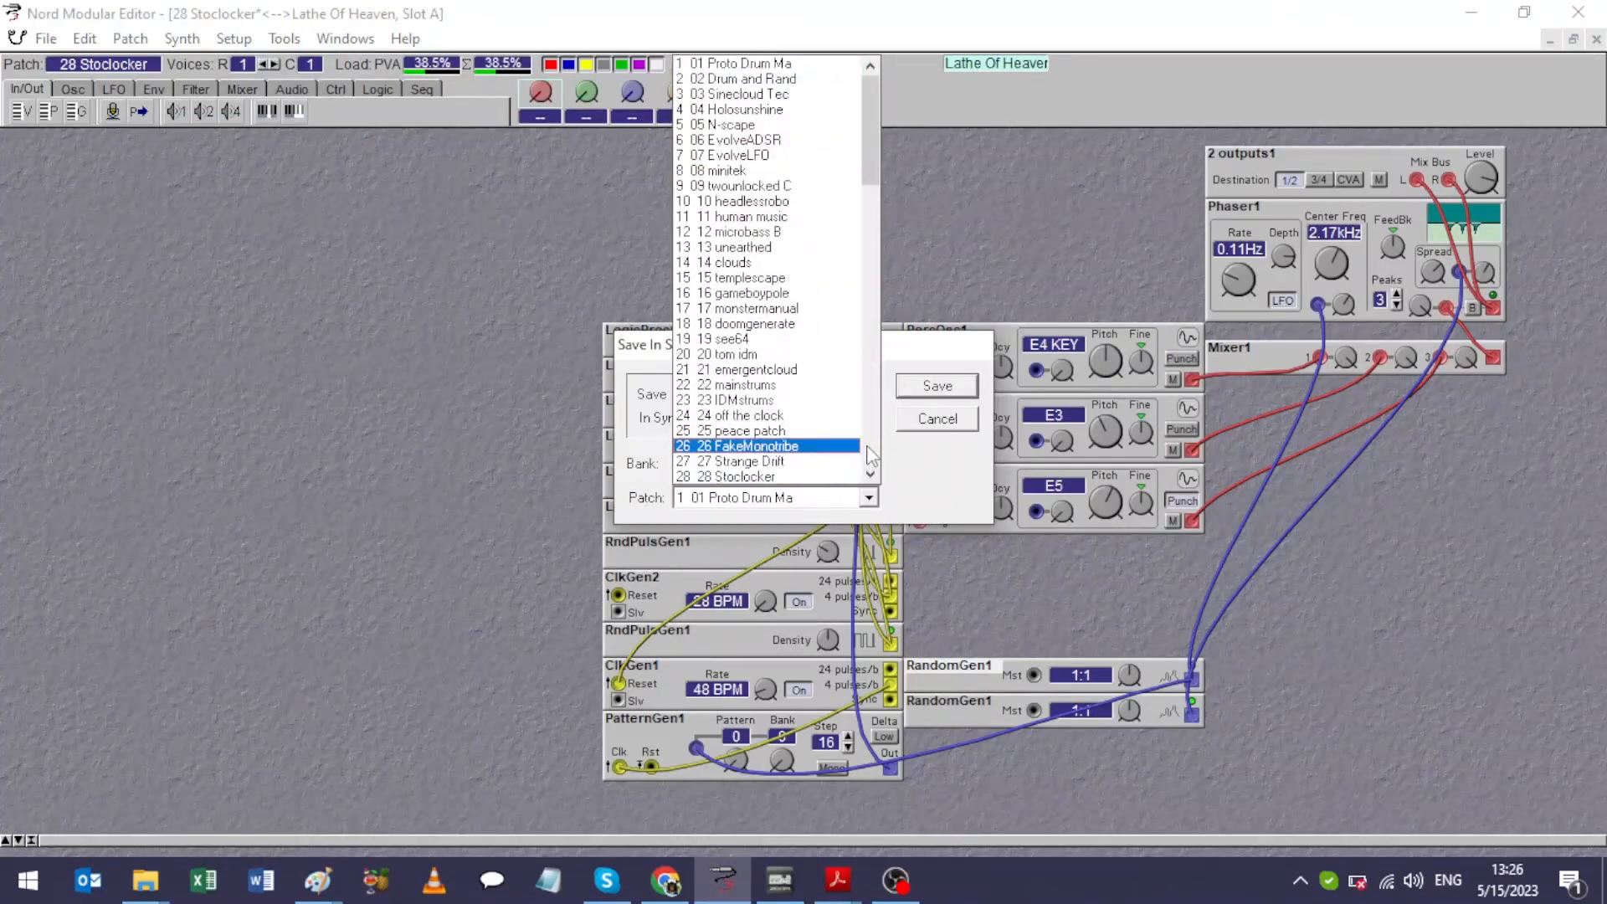
{"action": "left_click", "coordinate": [827, 476]}
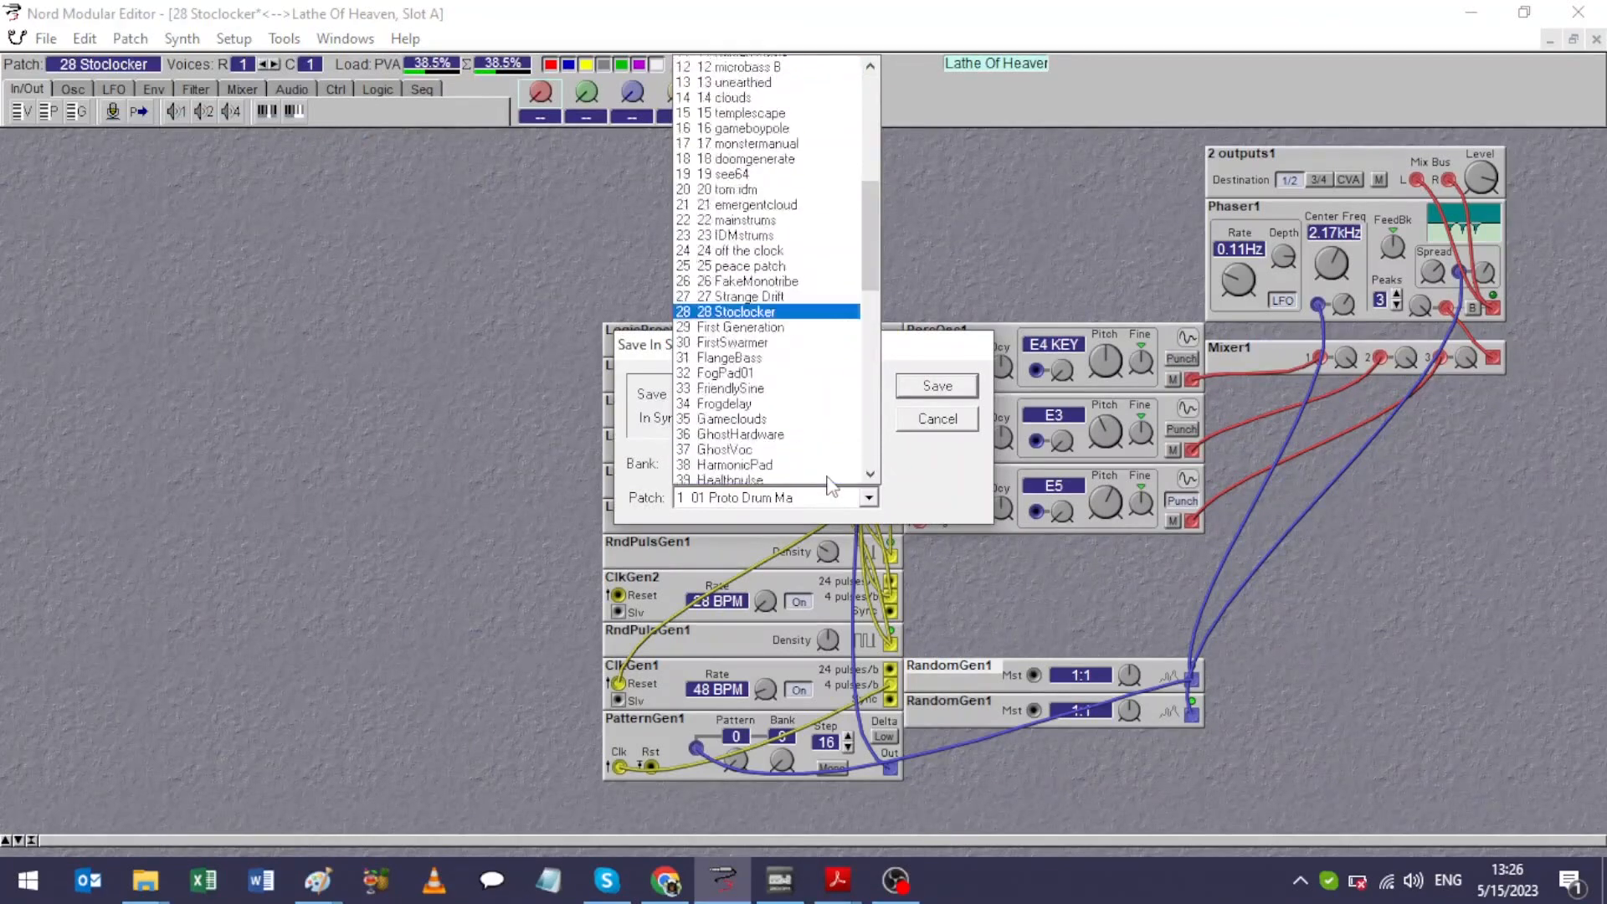
{"action": "left_click", "coordinate": [951, 392]}
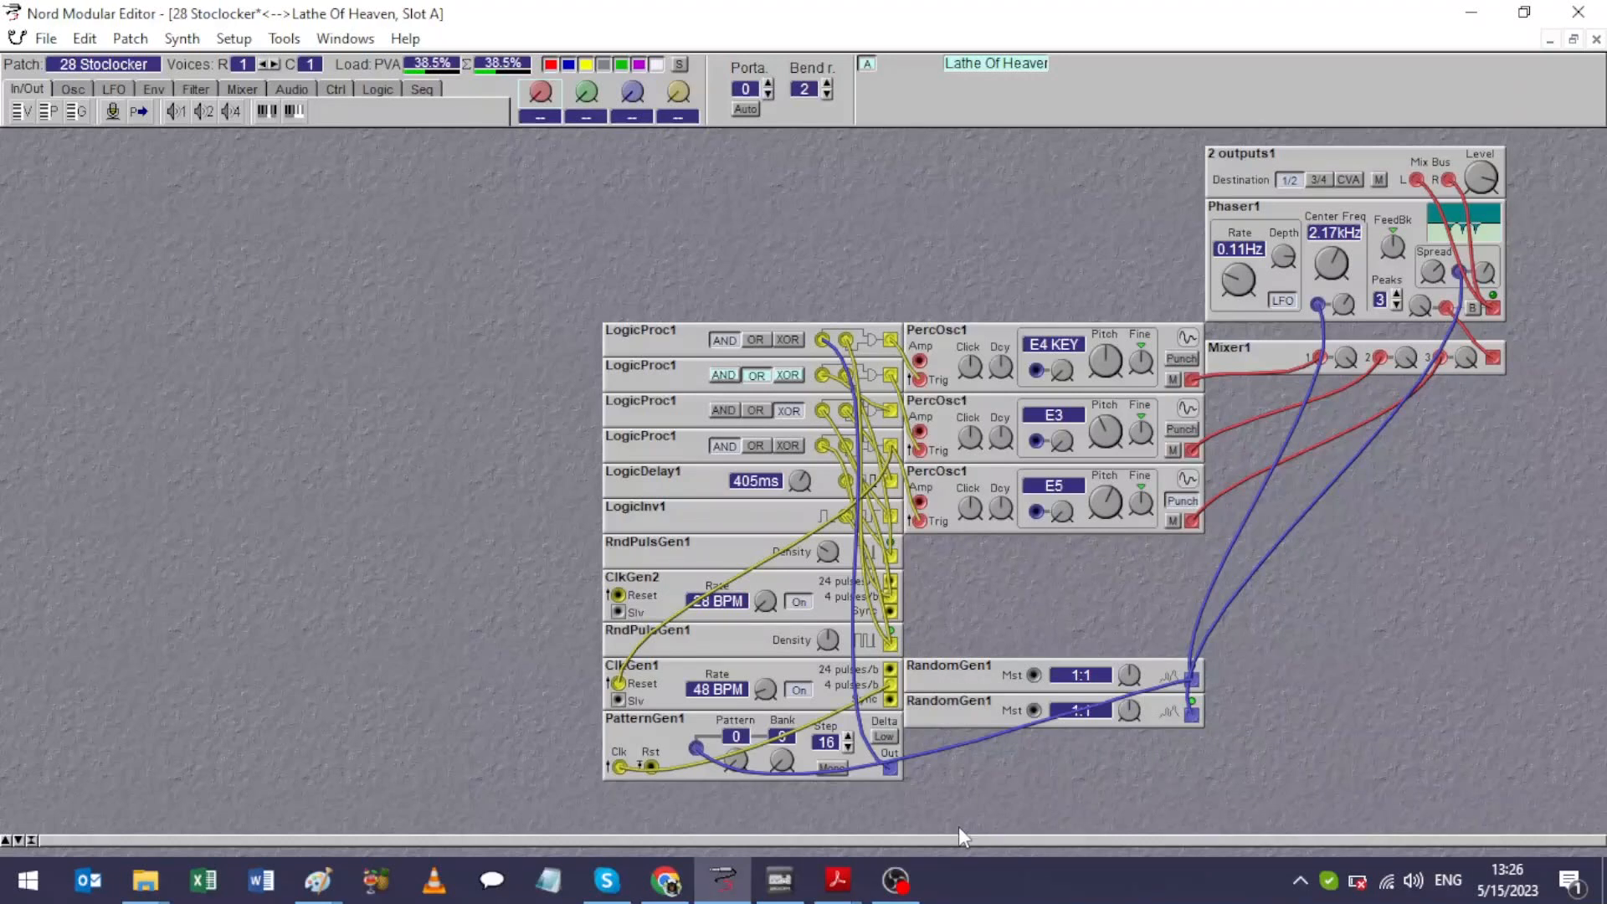
{"action": "left_click", "coordinate": [909, 881]}
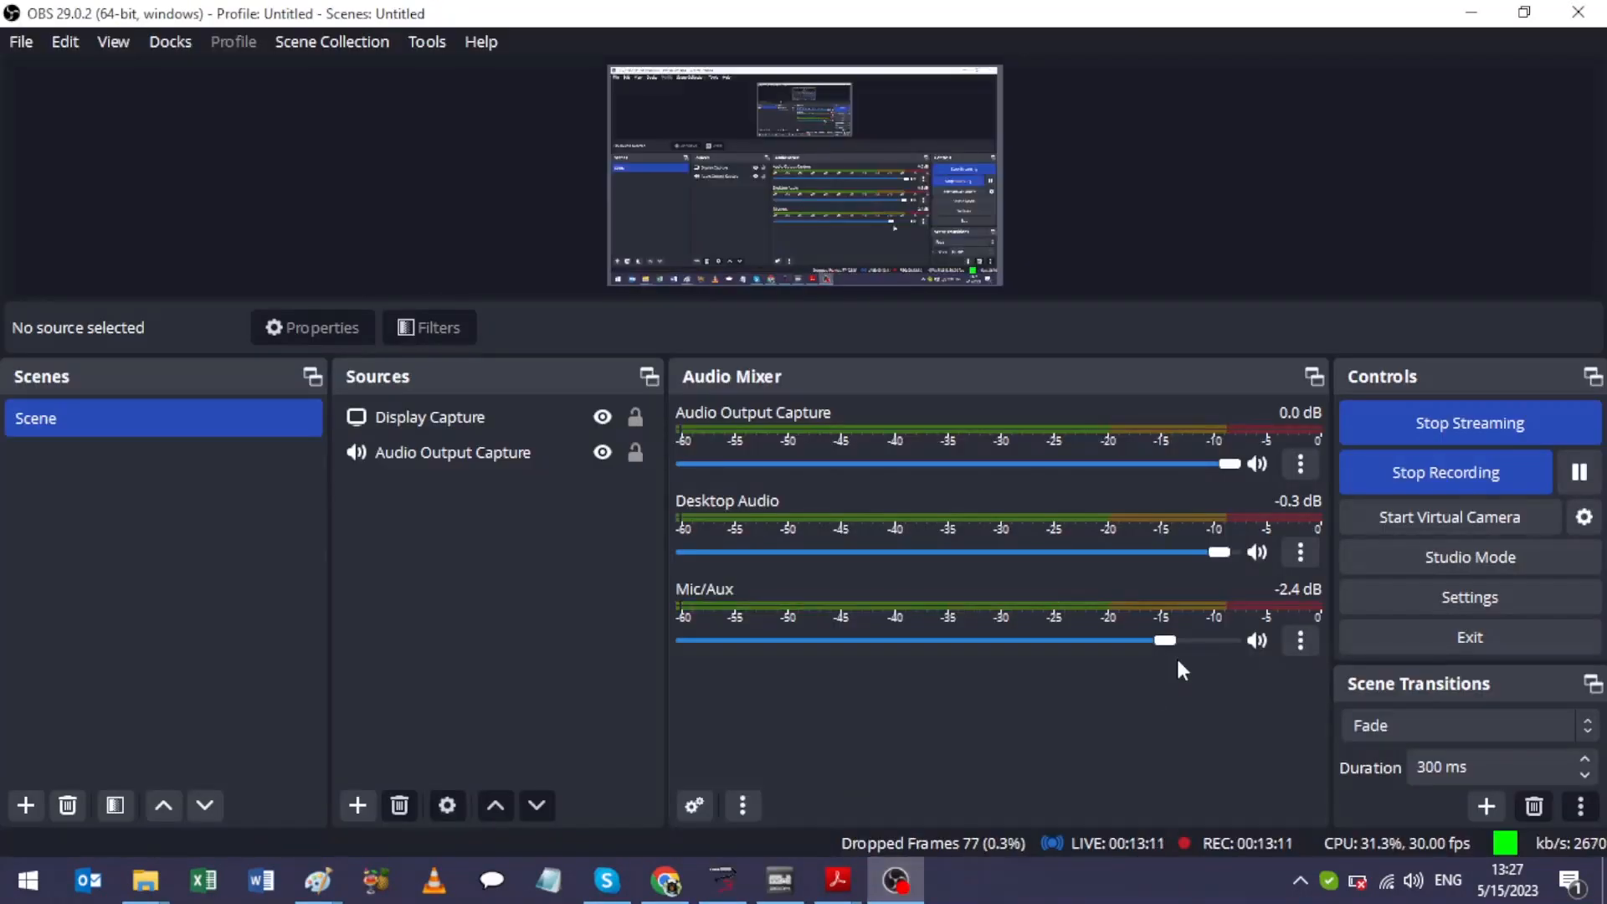